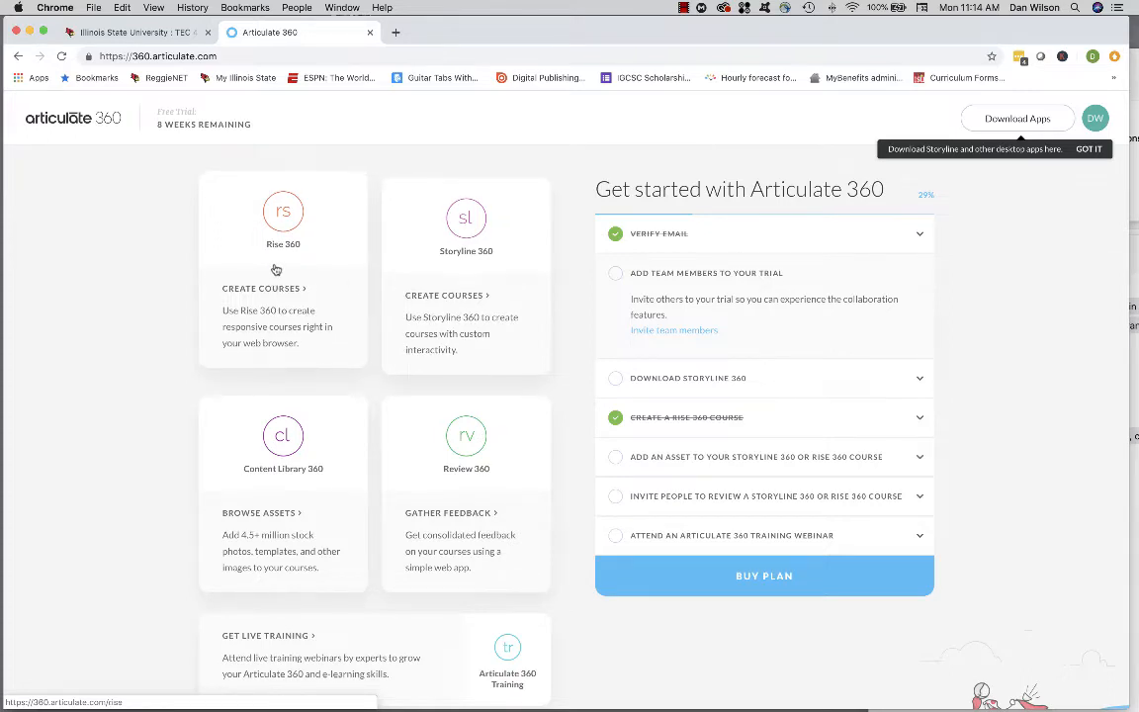
Step: Open Rise 360 and switch from there to Content Library 360
click(276, 269)
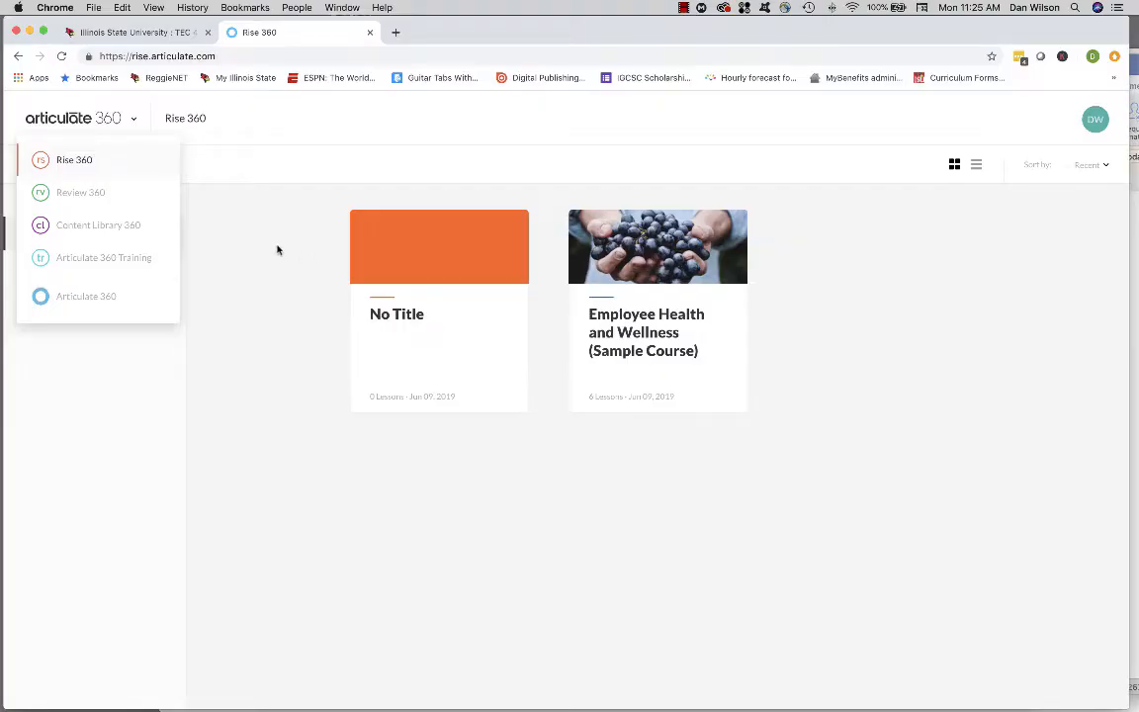
click(134, 120)
click(133, 119)
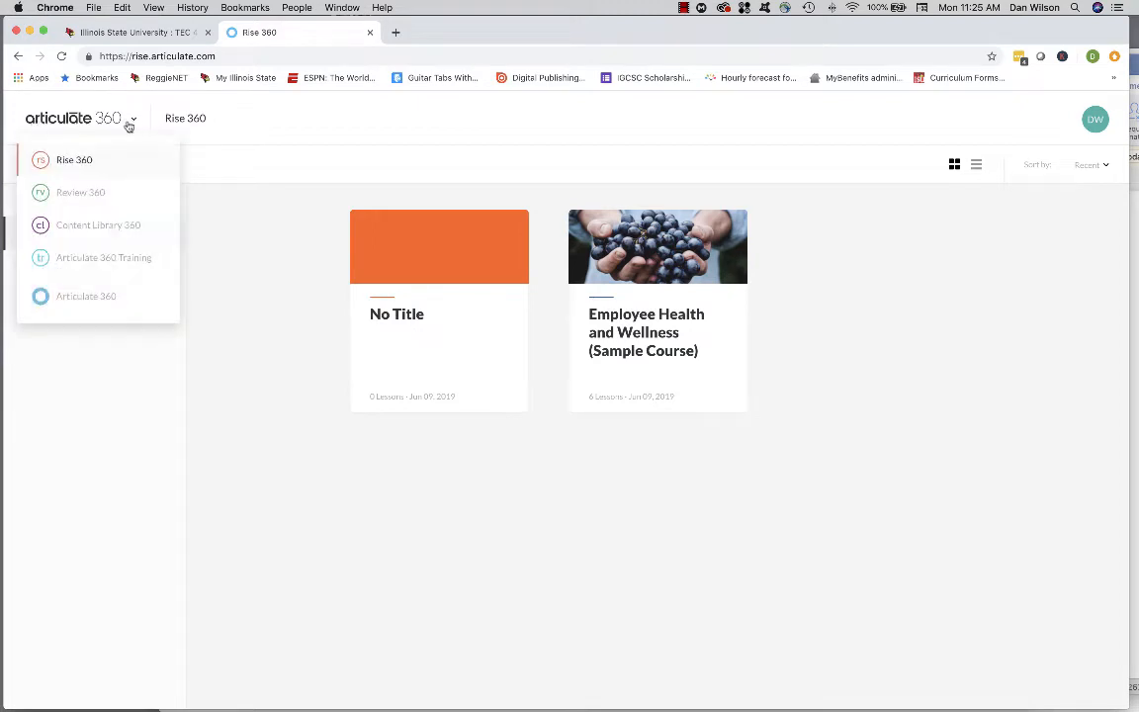
click(82, 227)
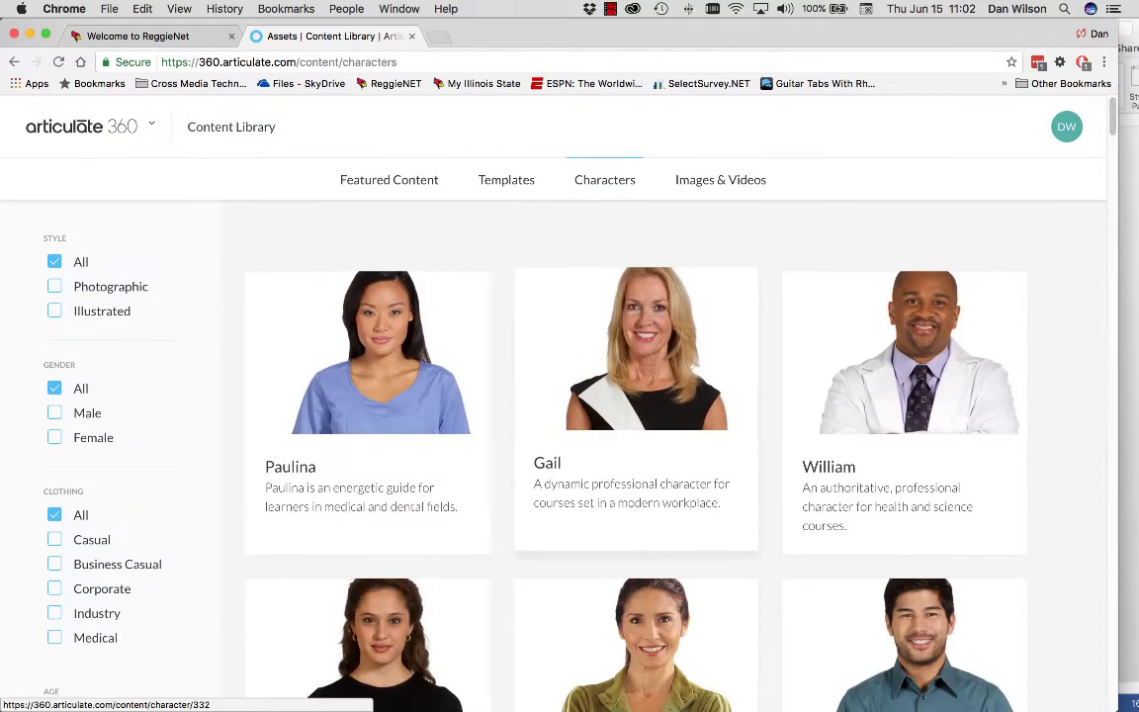
Step: Browse the characters in the Content Library and open the page of the Quan character
scroll(636, 375, down, 1)
scroll(636, 297, down, 7)
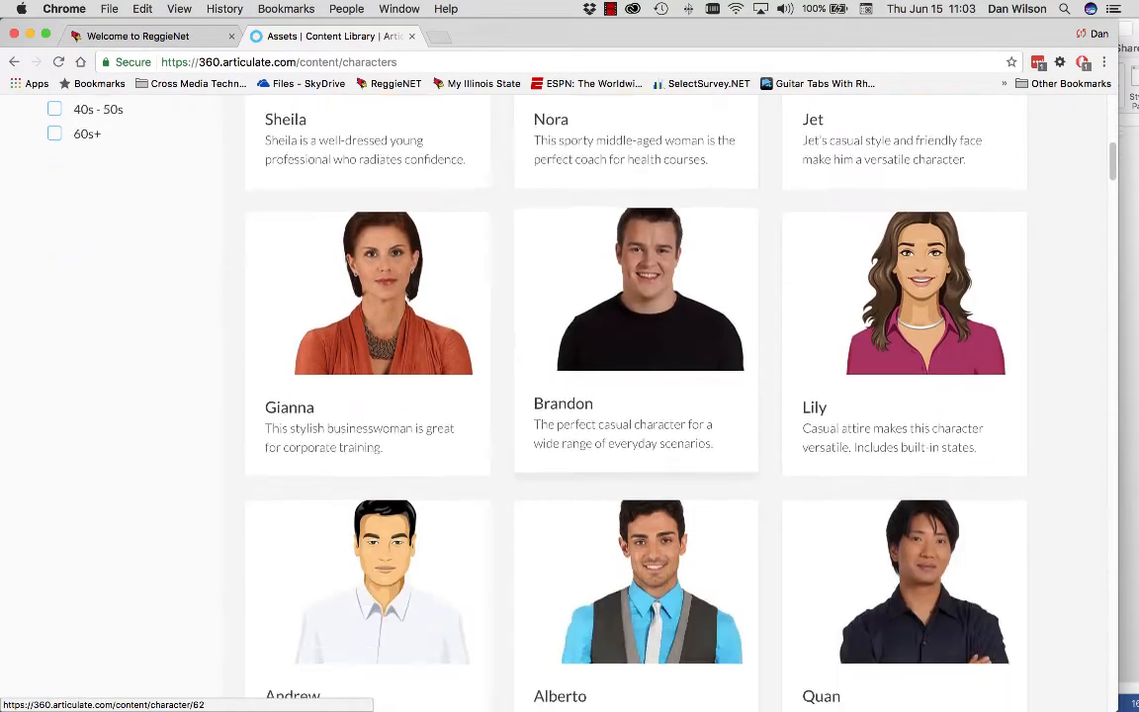
scroll(636, 396, down, 8)
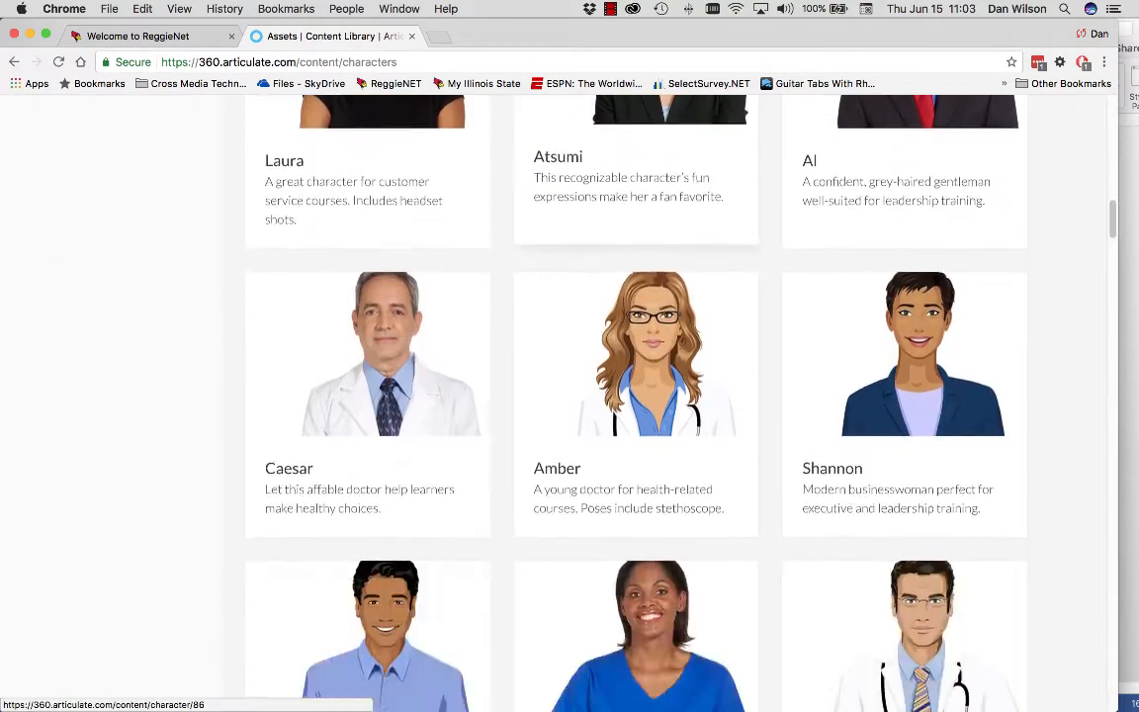
scroll(636, 396, down, 8)
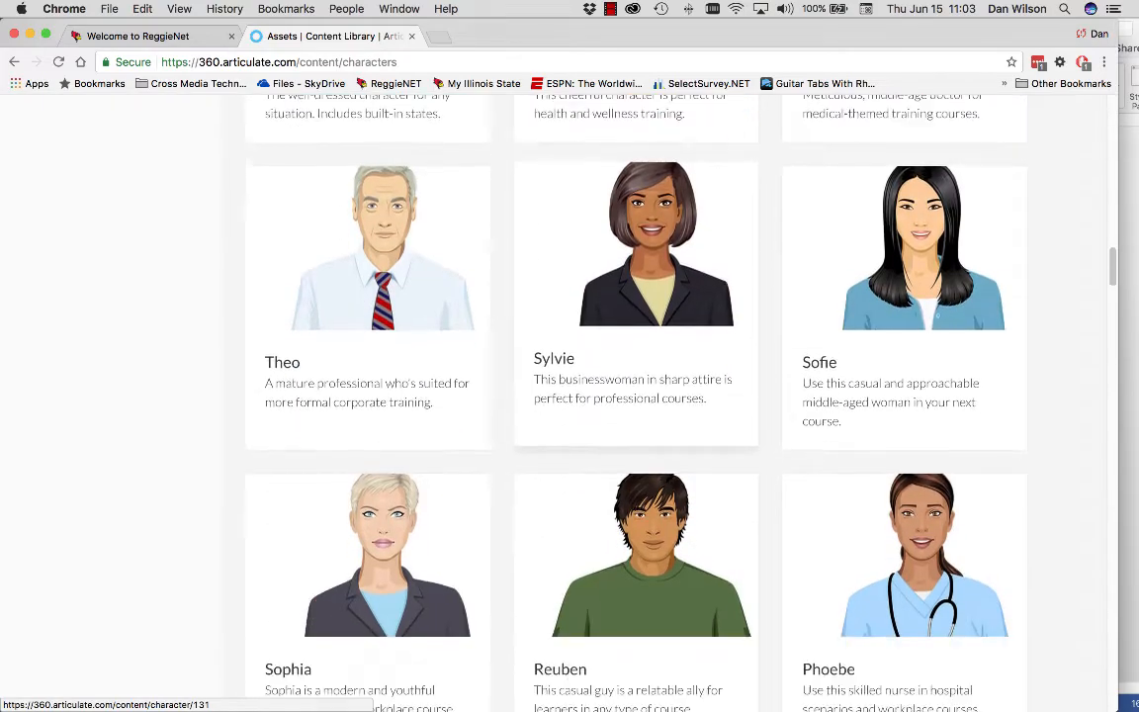
scroll(636, 395, down, 4)
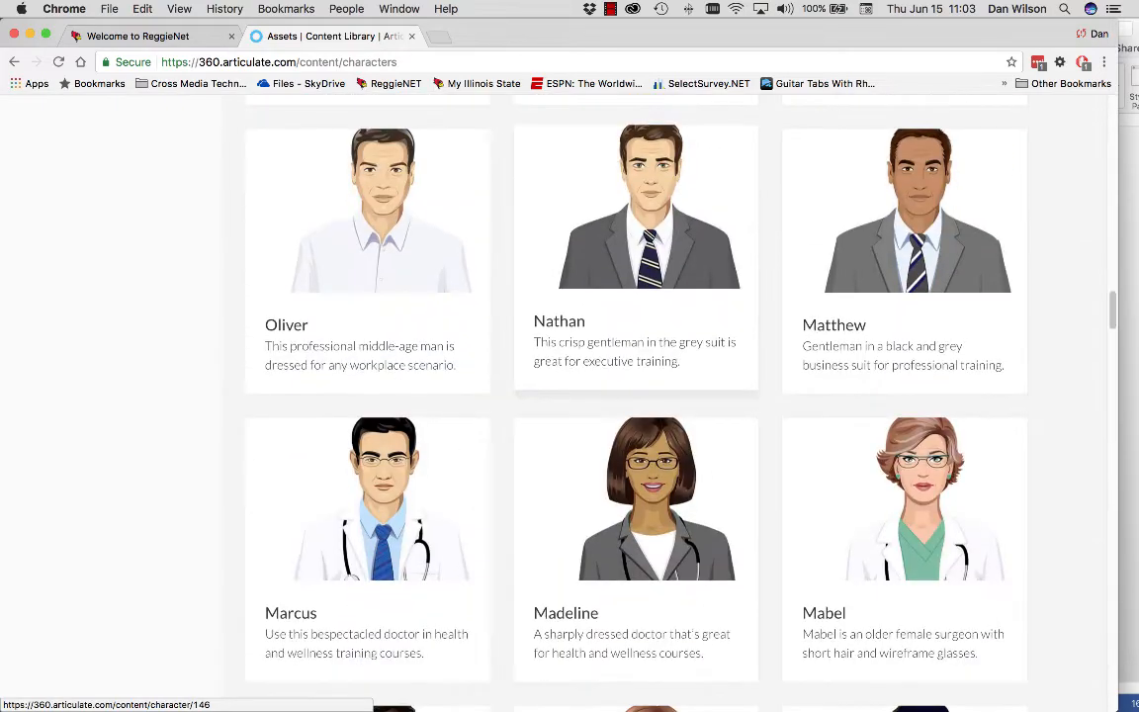
scroll(636, 395, up, 19)
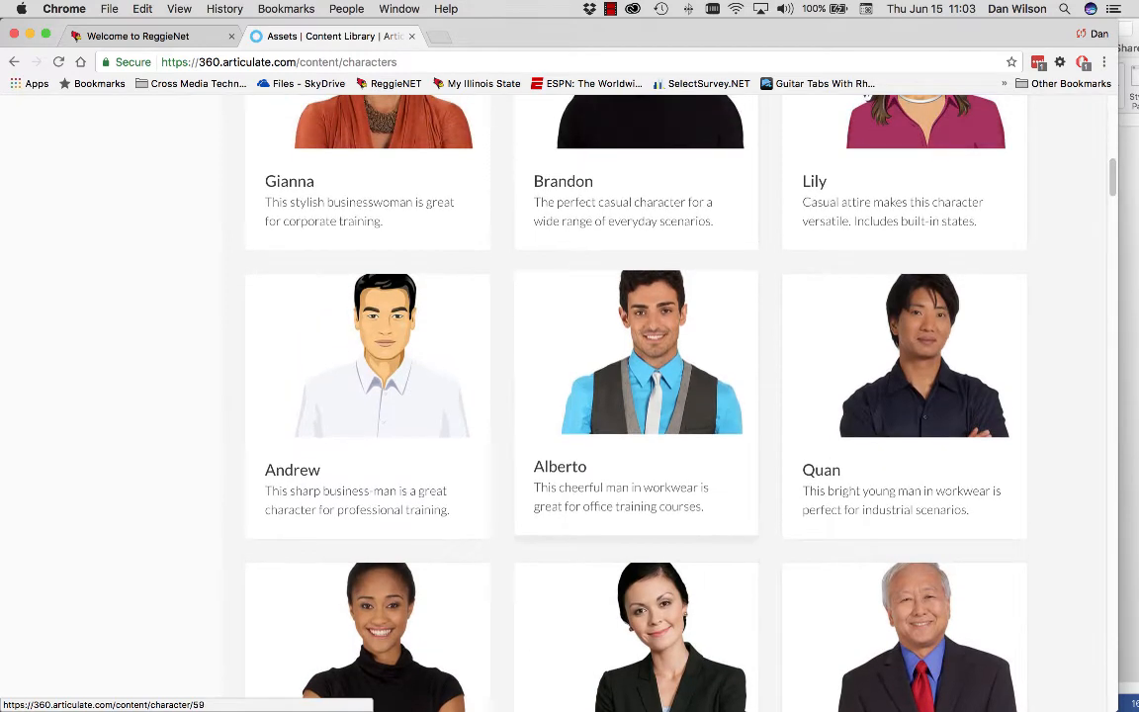
click(905, 395)
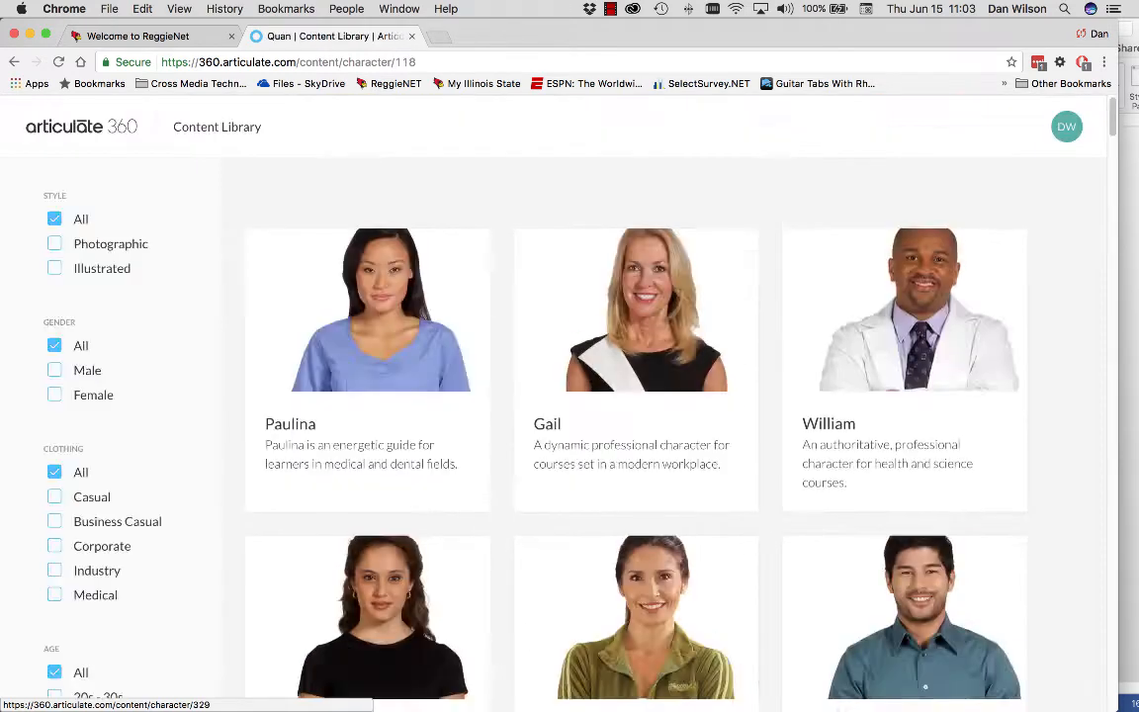
Step: Examine the Quan character's included poses, expanding the list to show all poses
scroll(781, 675, down, 7)
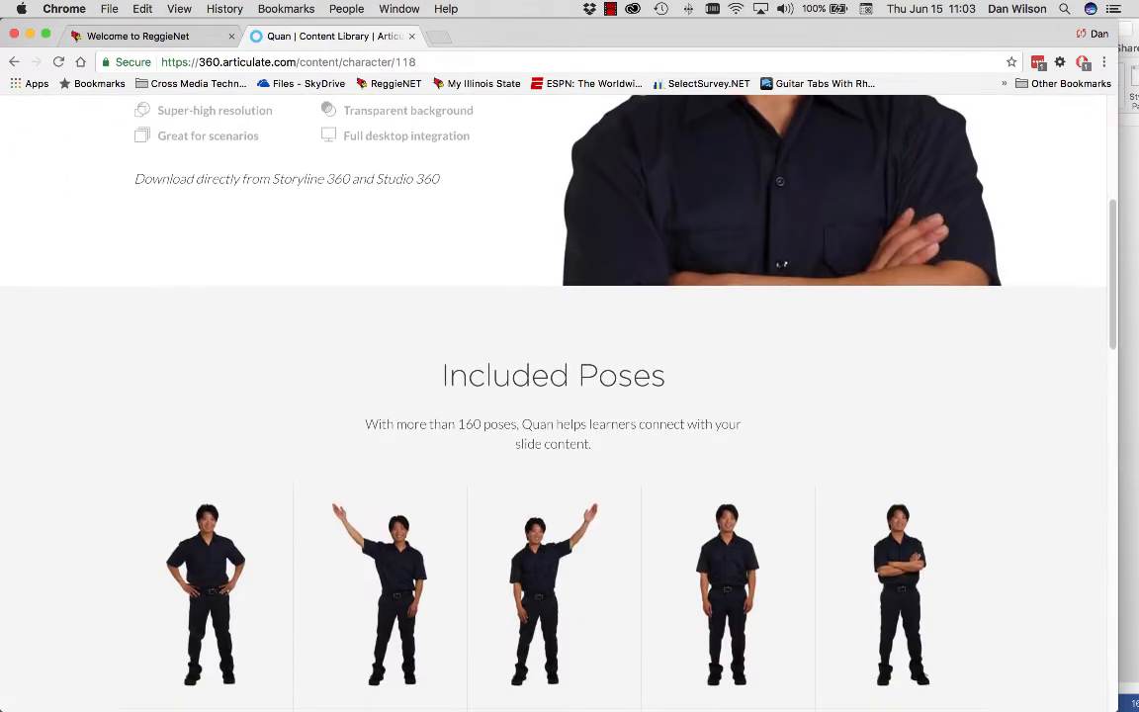
scroll(554, 396, down, 7)
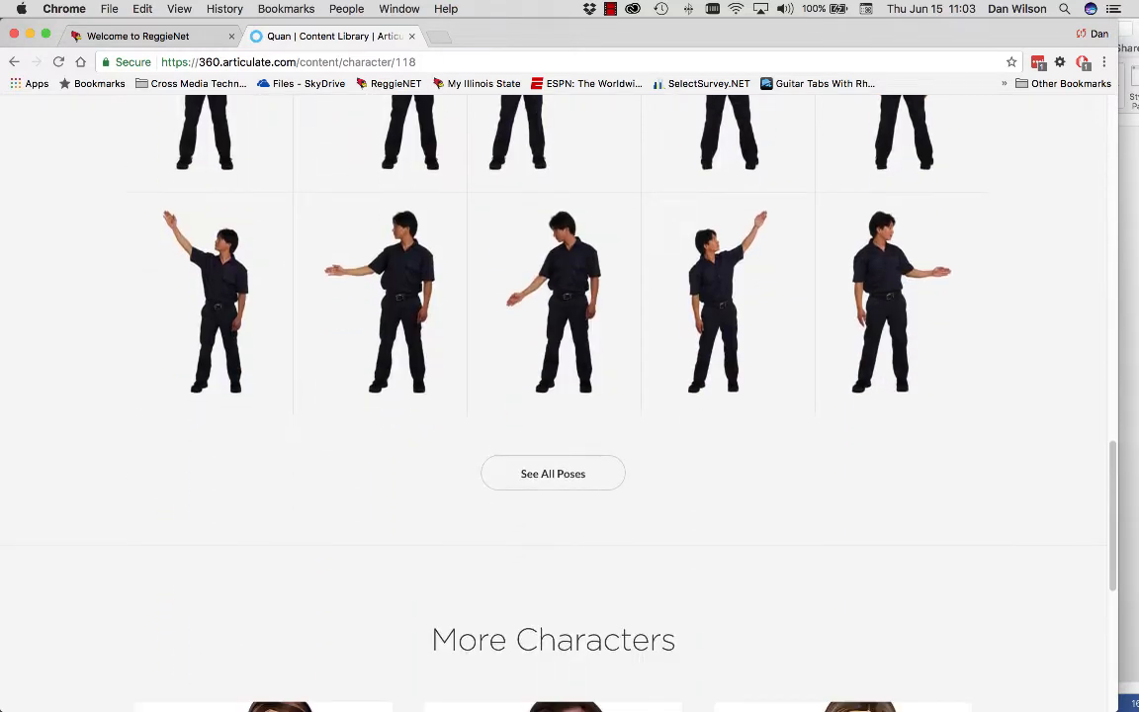
click(553, 473)
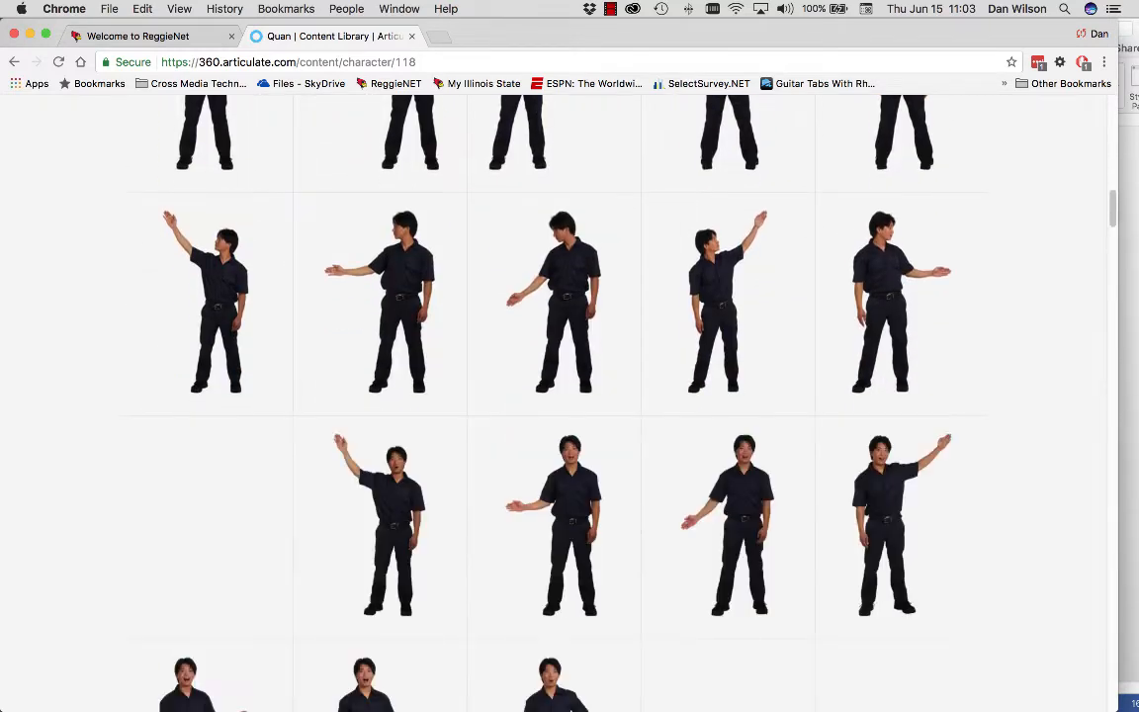
scroll(554, 395, down, 10)
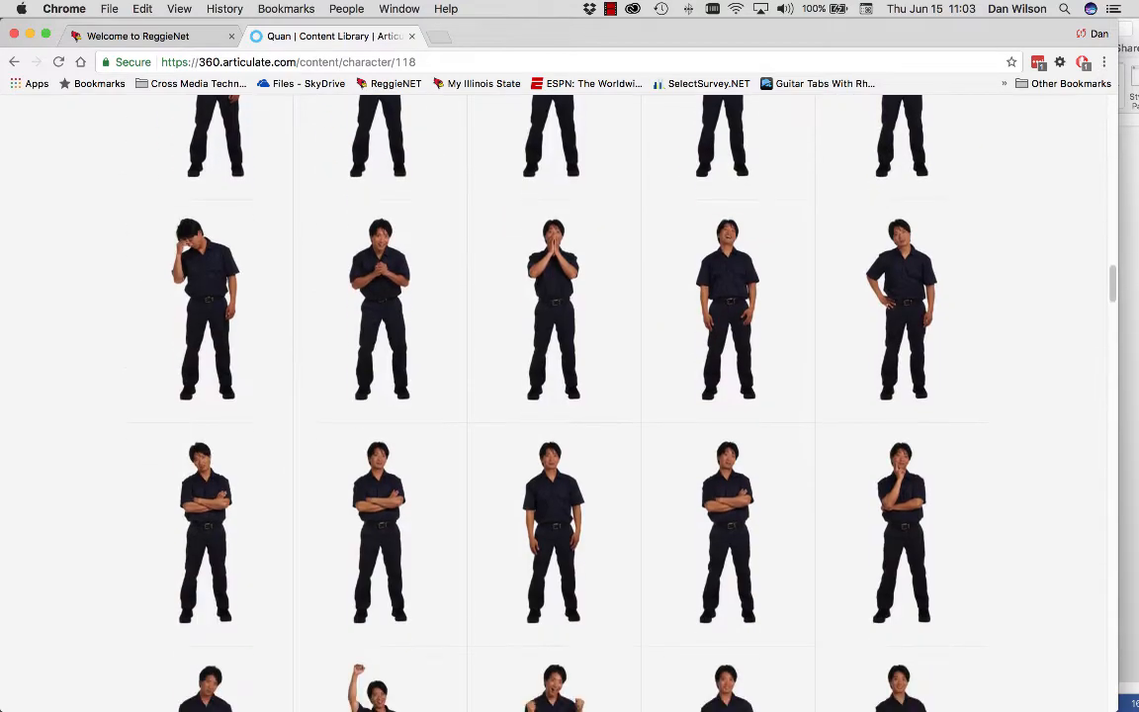
scroll(554, 395, down, 5)
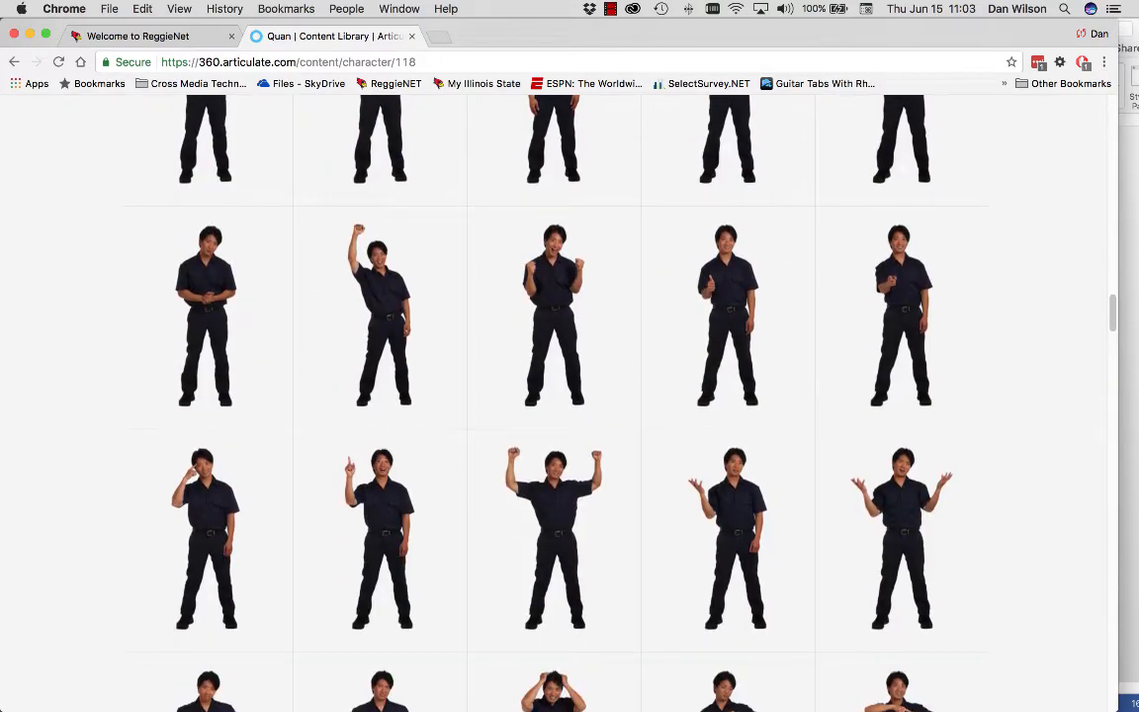
scroll(553, 396, up, 10)
scroll(554, 395, up, 3)
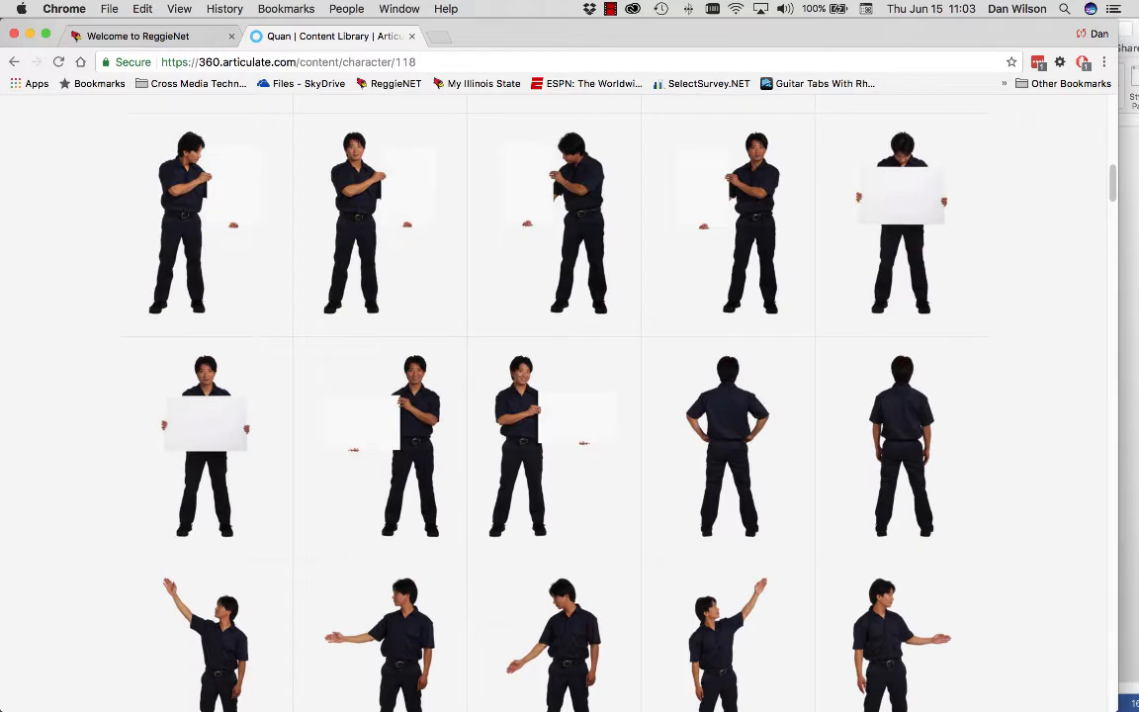
scroll(553, 396, down, 3)
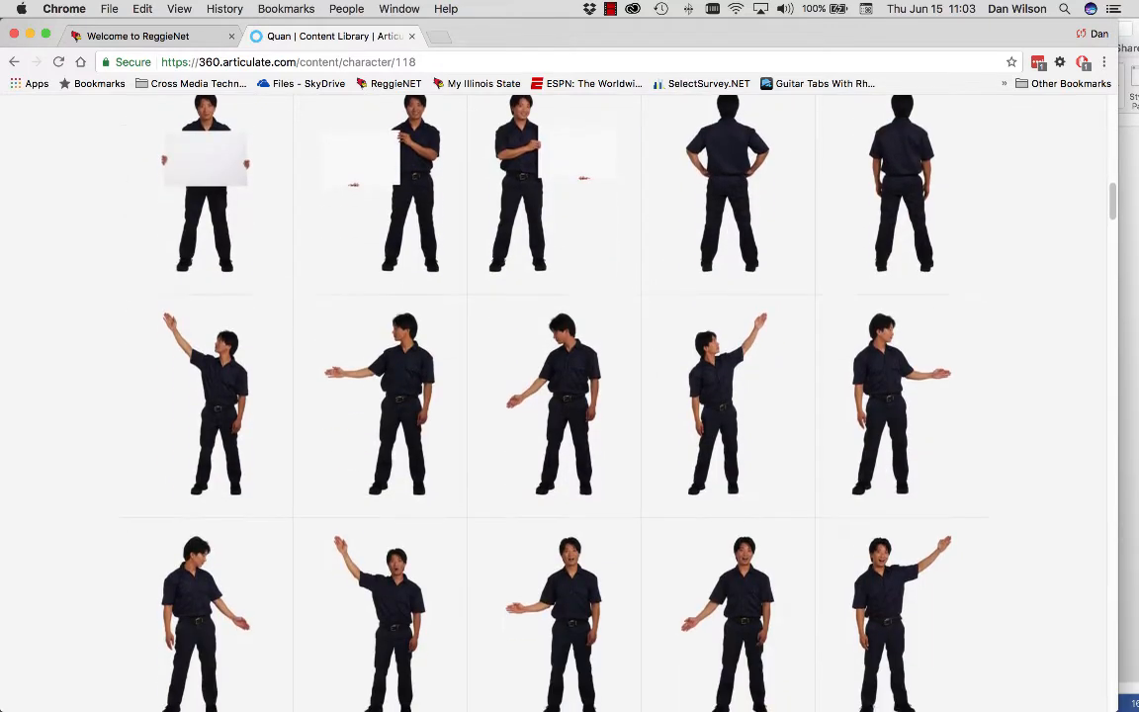
Step: Save the Quan pose with one arm extended horizontally while looking sideways to the desktop, and open the saved image in Preview
drag(593, 34, 728, 34)
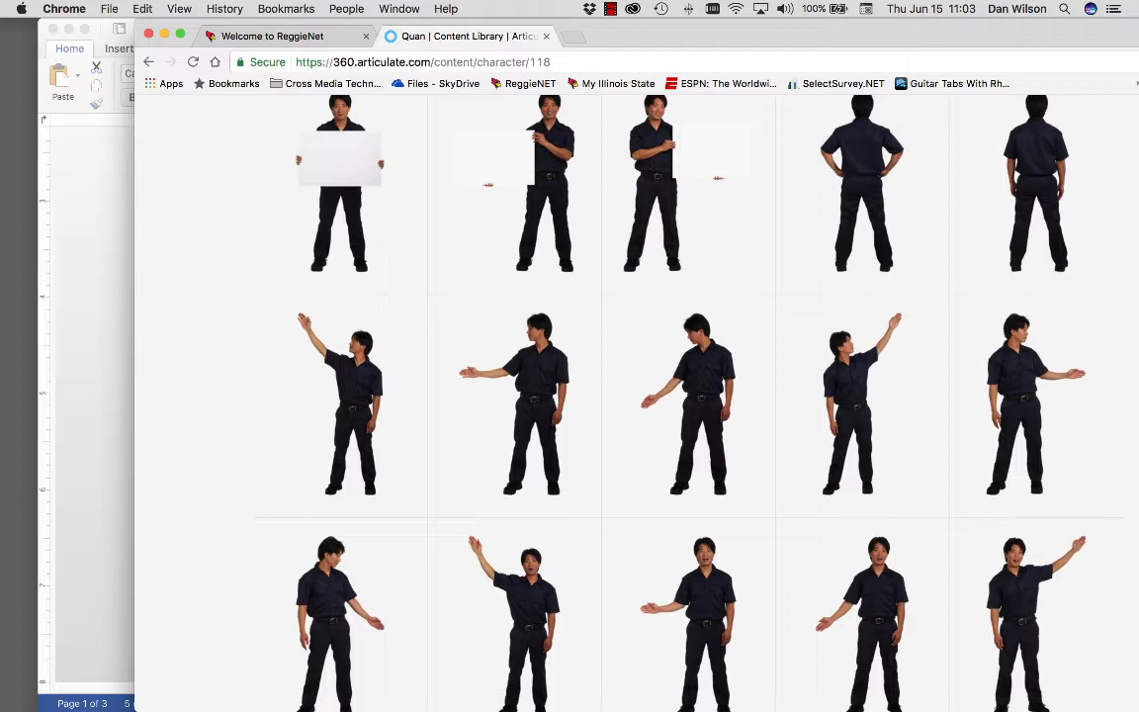
drag(514, 404, 8, 381)
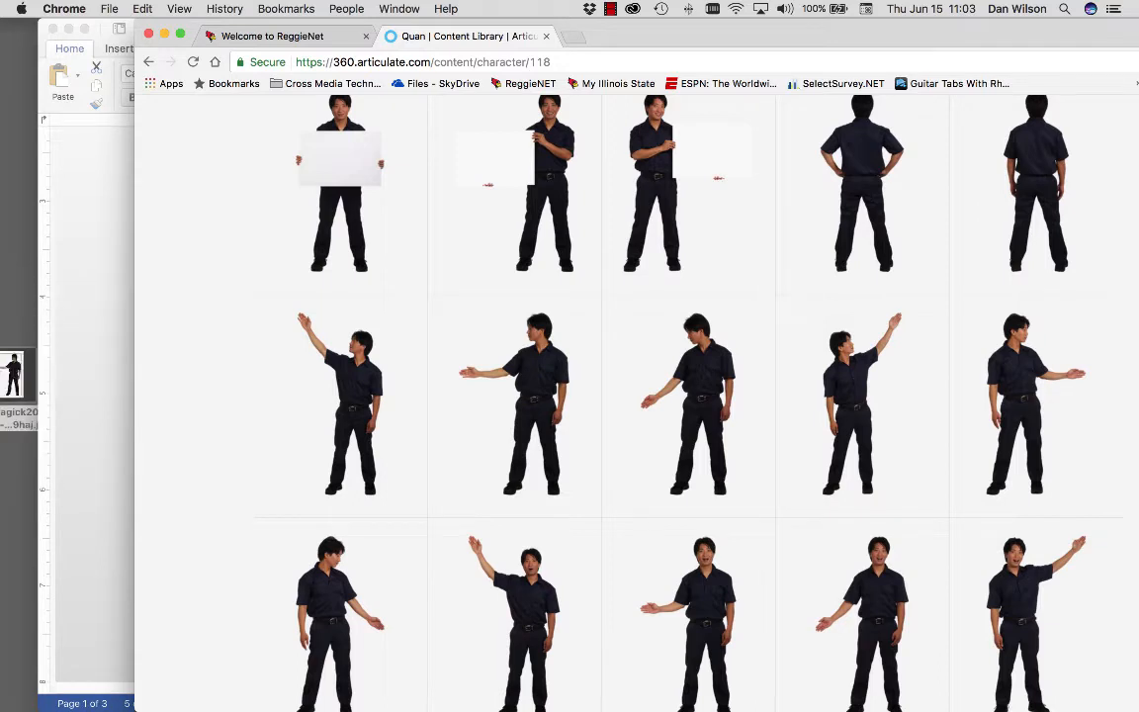
double_click(12, 376)
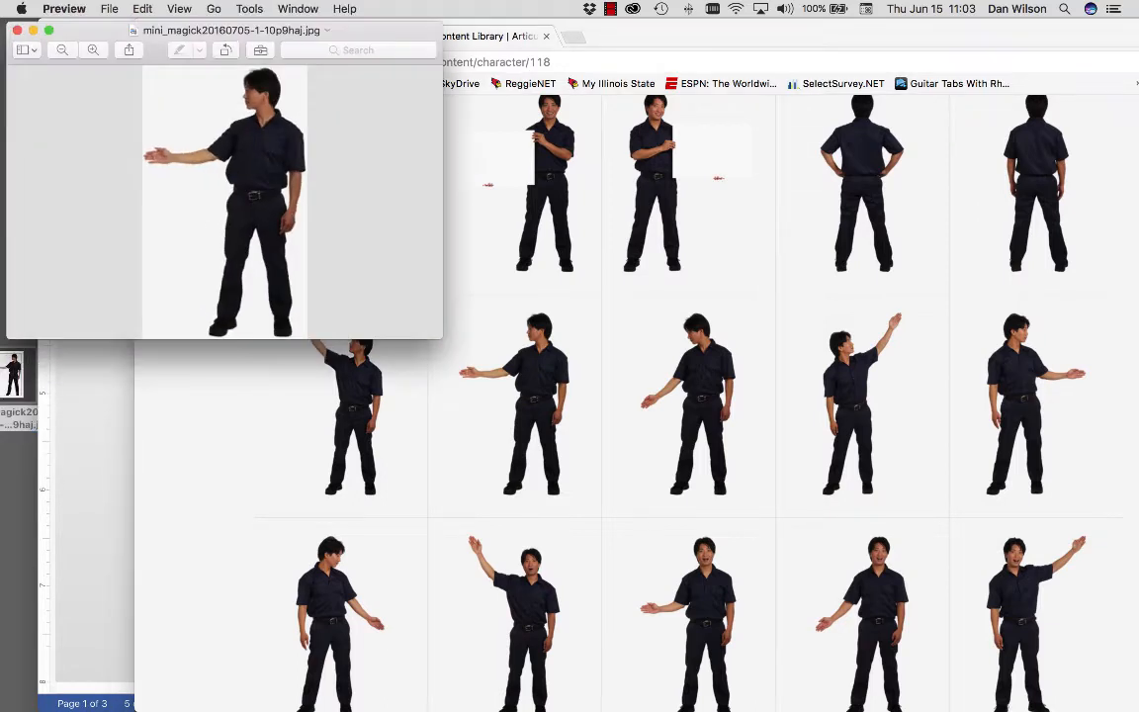
drag(233, 31, 381, 69)
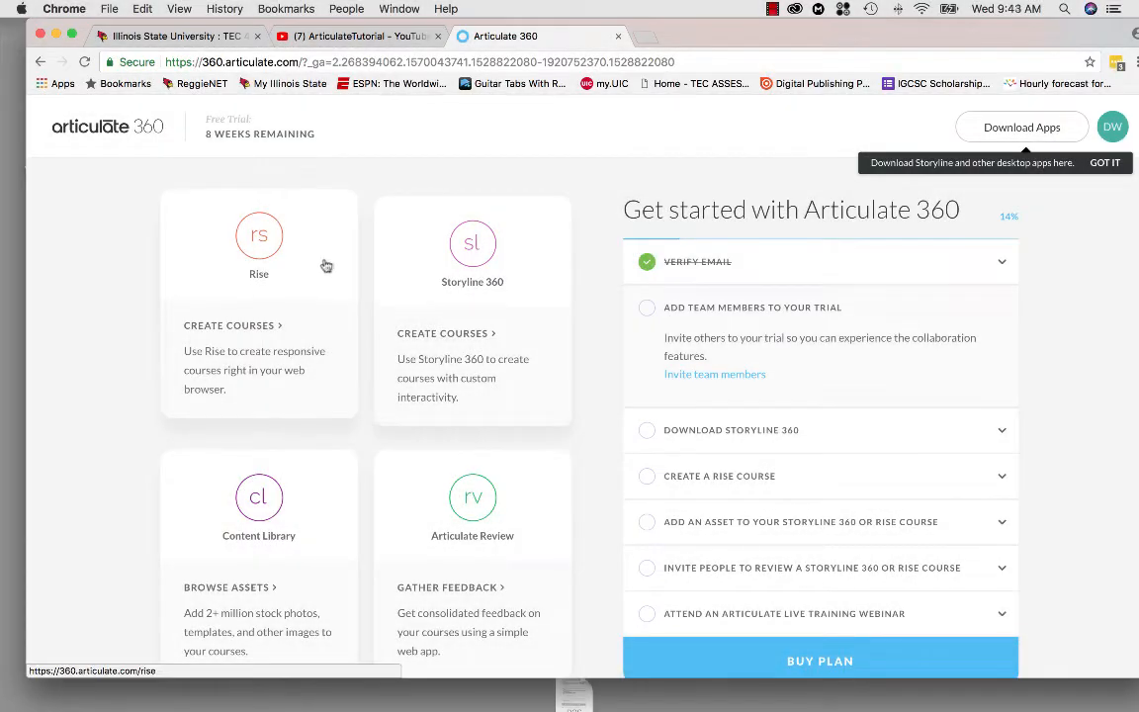
Step: Open the Employee Health and Wellness sample course in Rise and examine its introduction and lesson list
click(326, 263)
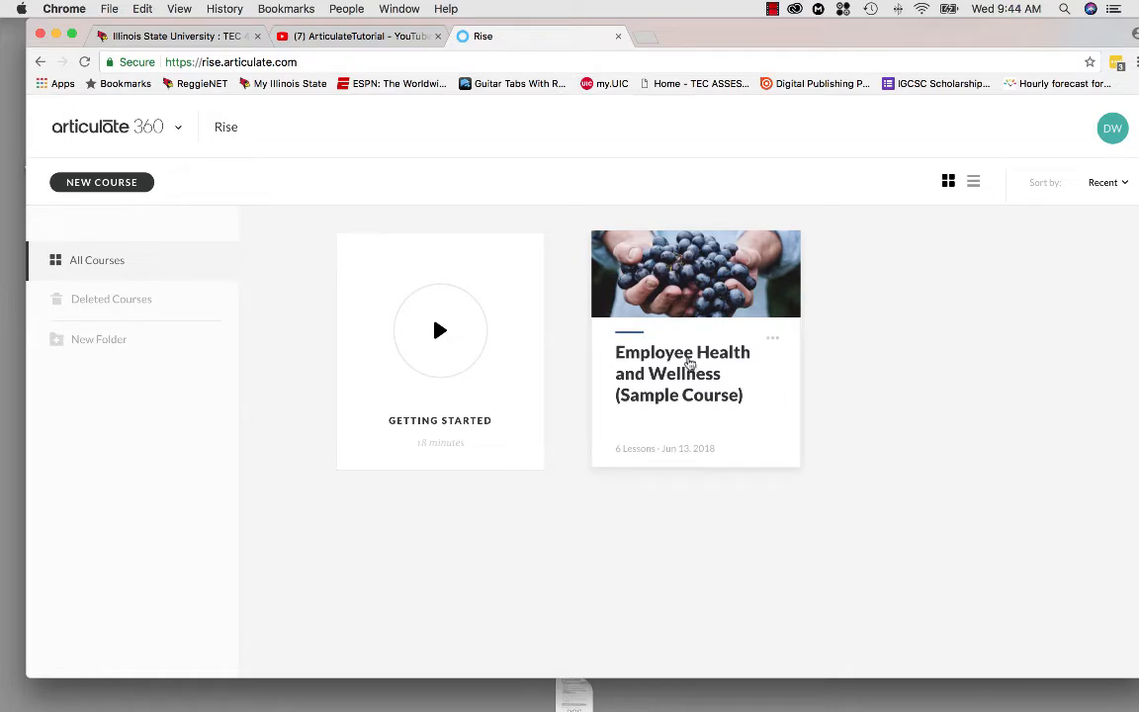
click(690, 365)
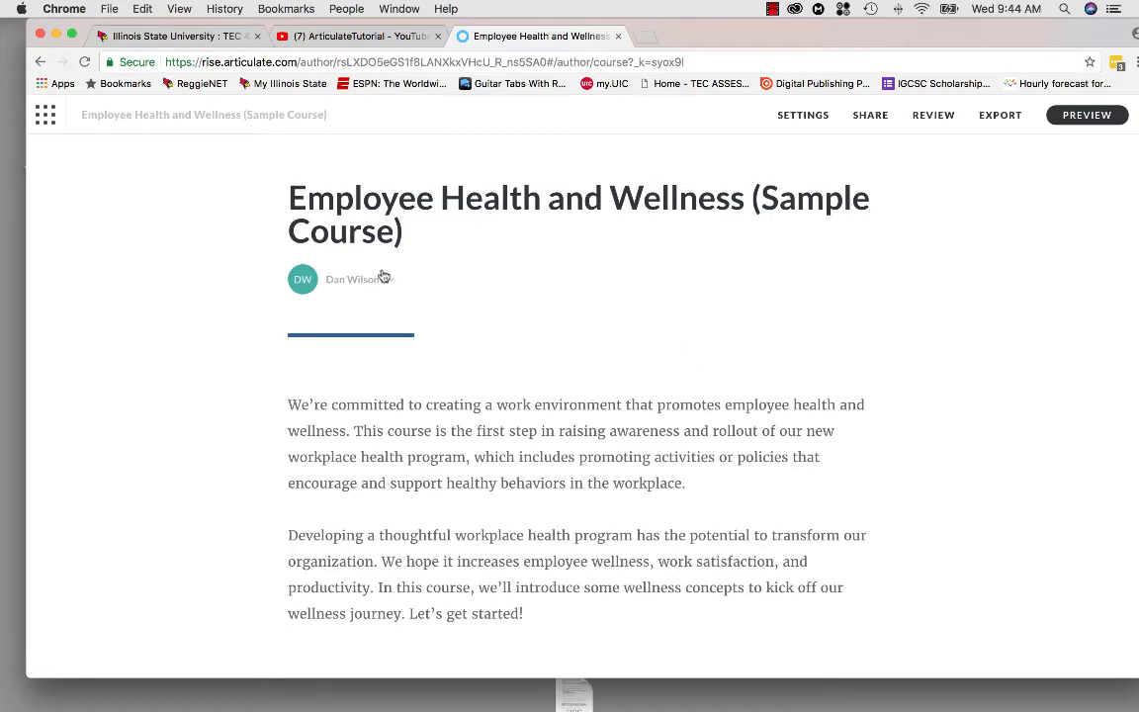
scroll(376, 271, down, 5)
scroll(382, 265, down, 1)
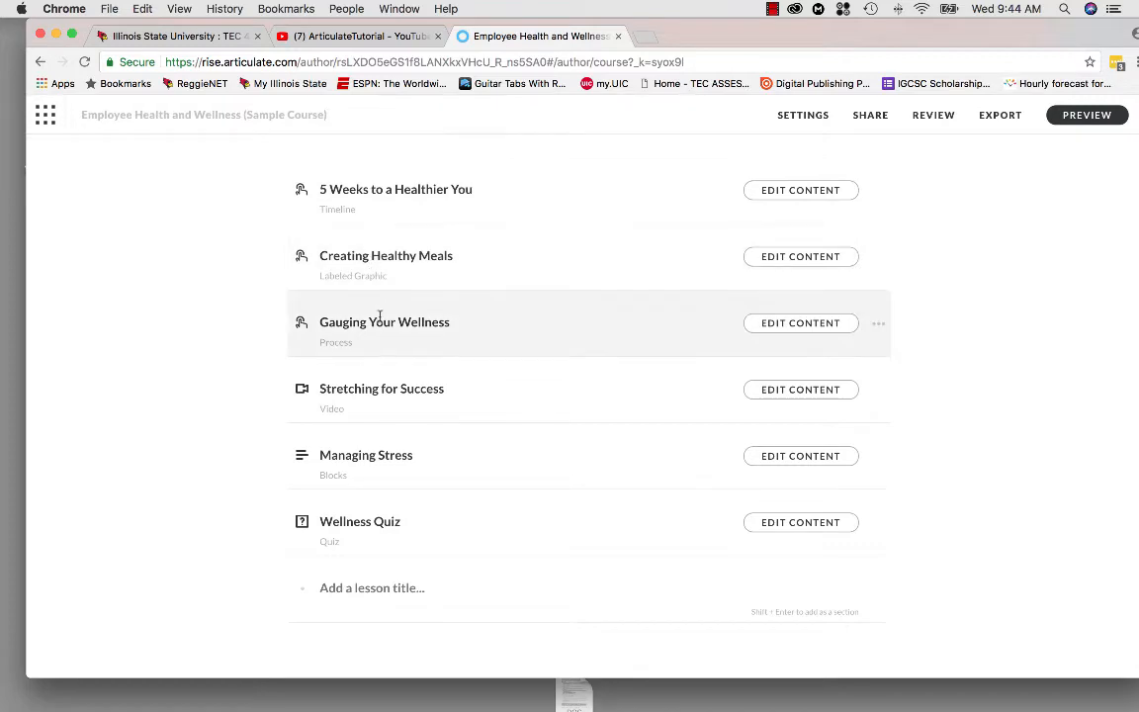
scroll(379, 316, up, 6)
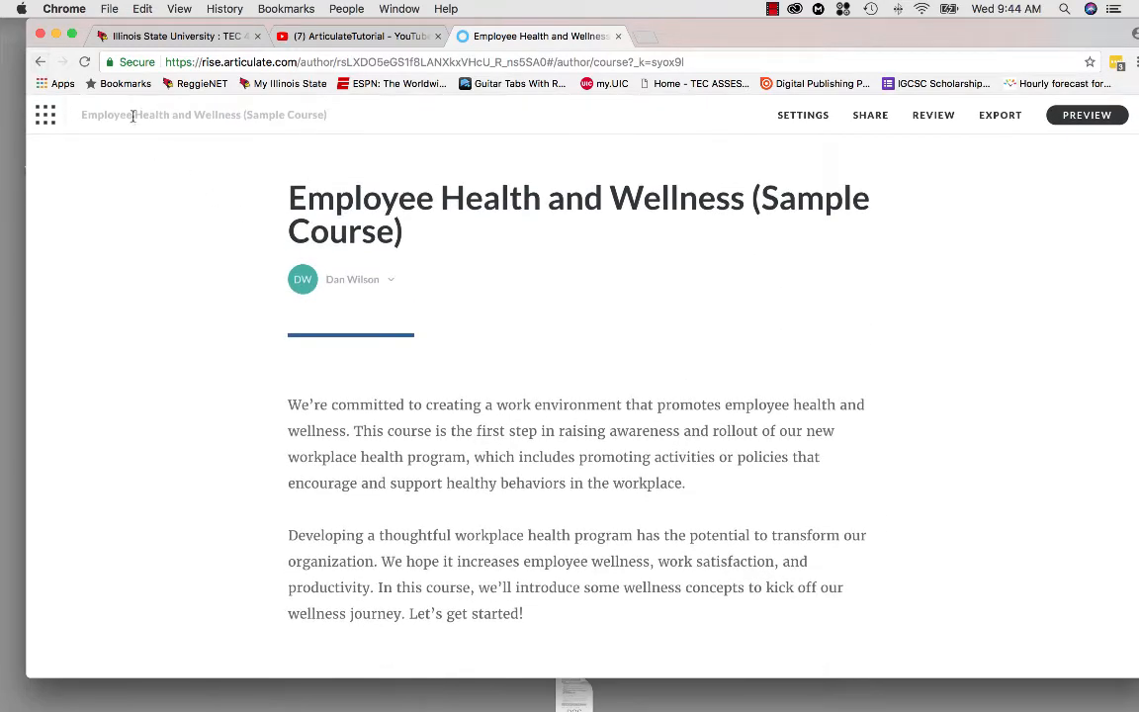
Step: Create a new Rise course and title it "Account Manager Training: Terms and Conditions of Sales", copied from the Word lesson design document
click(46, 117)
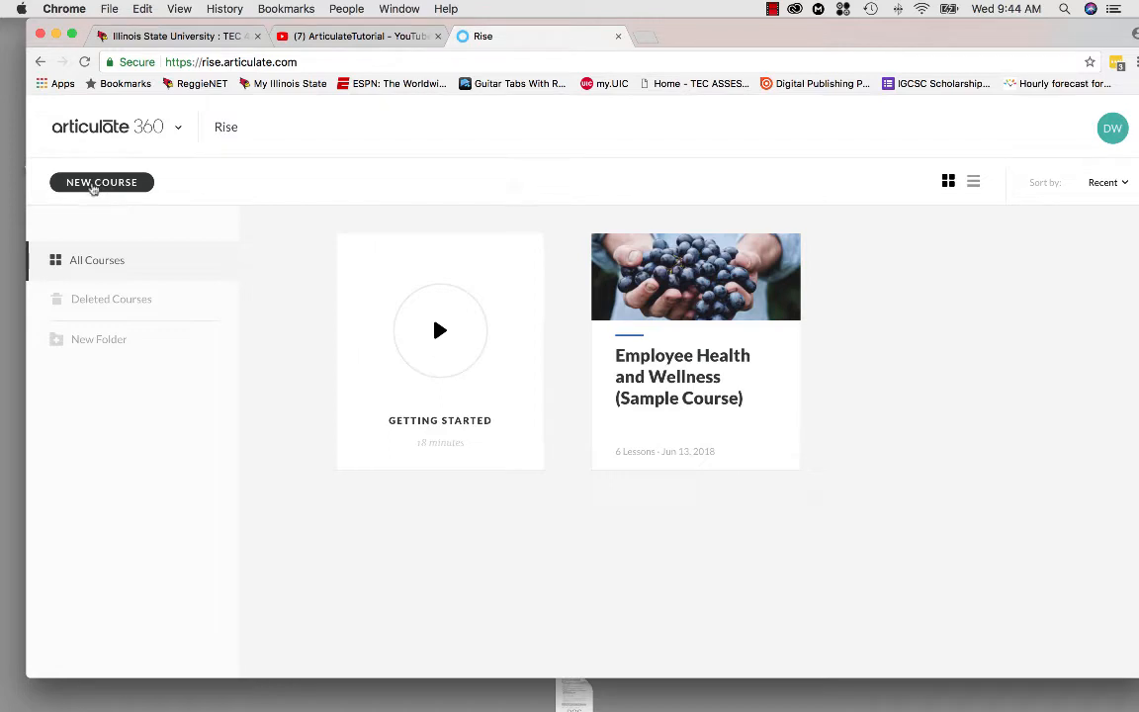
click(94, 186)
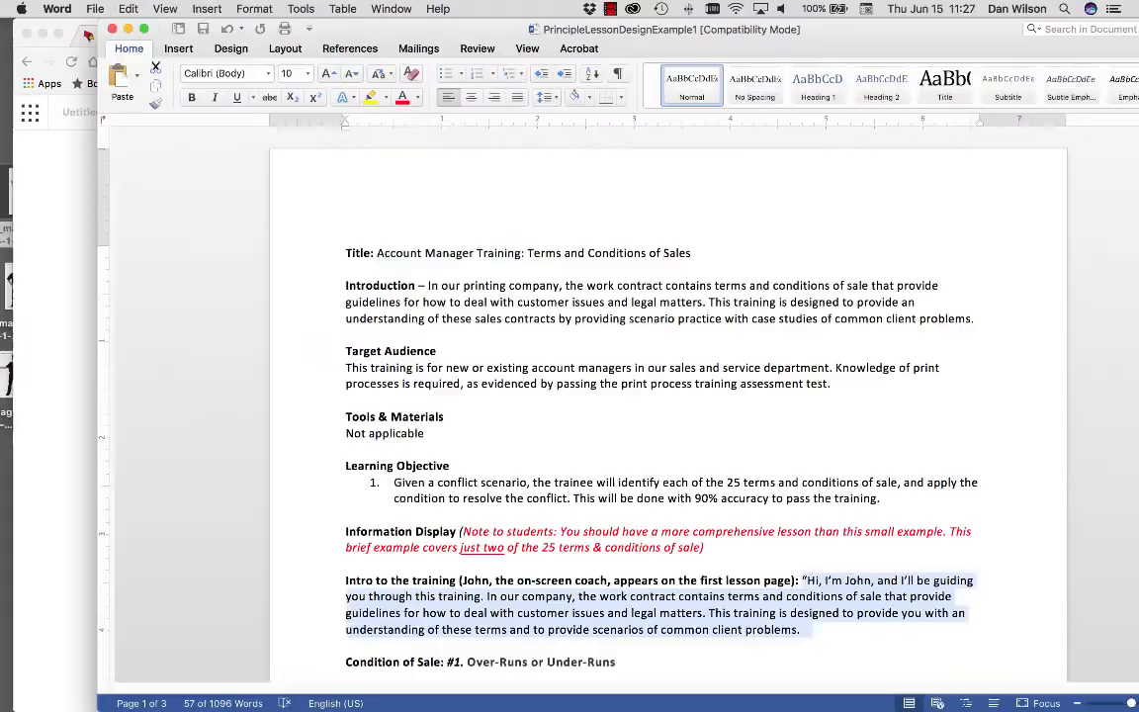
drag(376, 253, 690, 253)
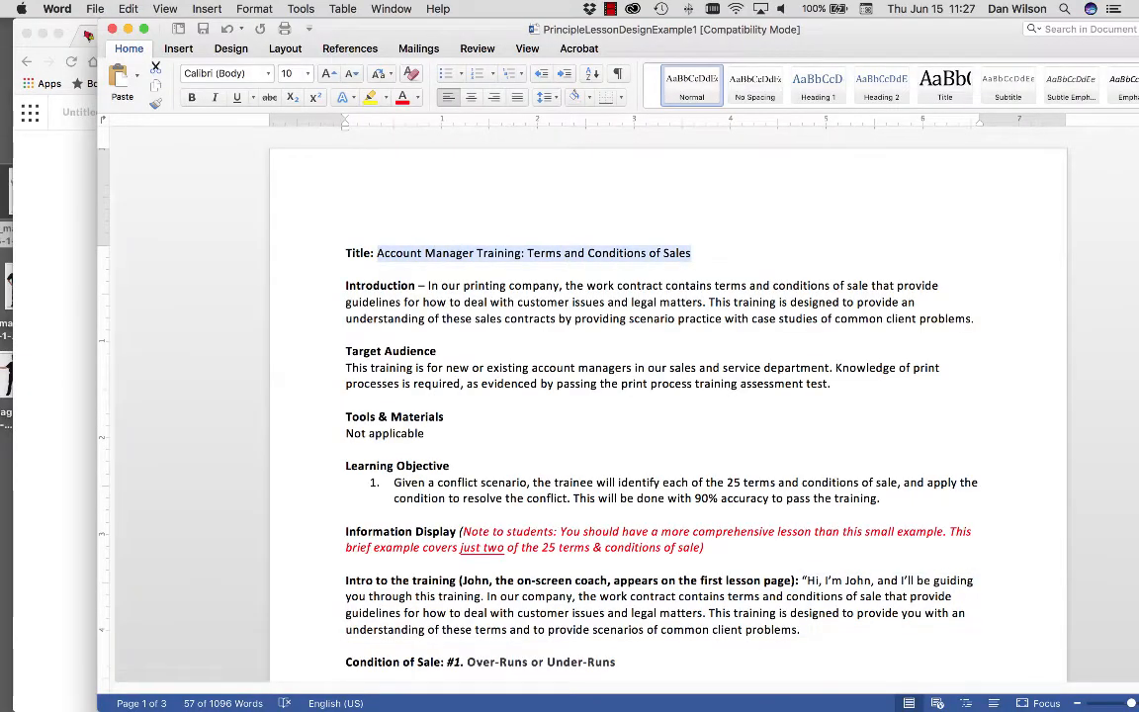
key(super+c)
key(super+Tab)
key(super+v)
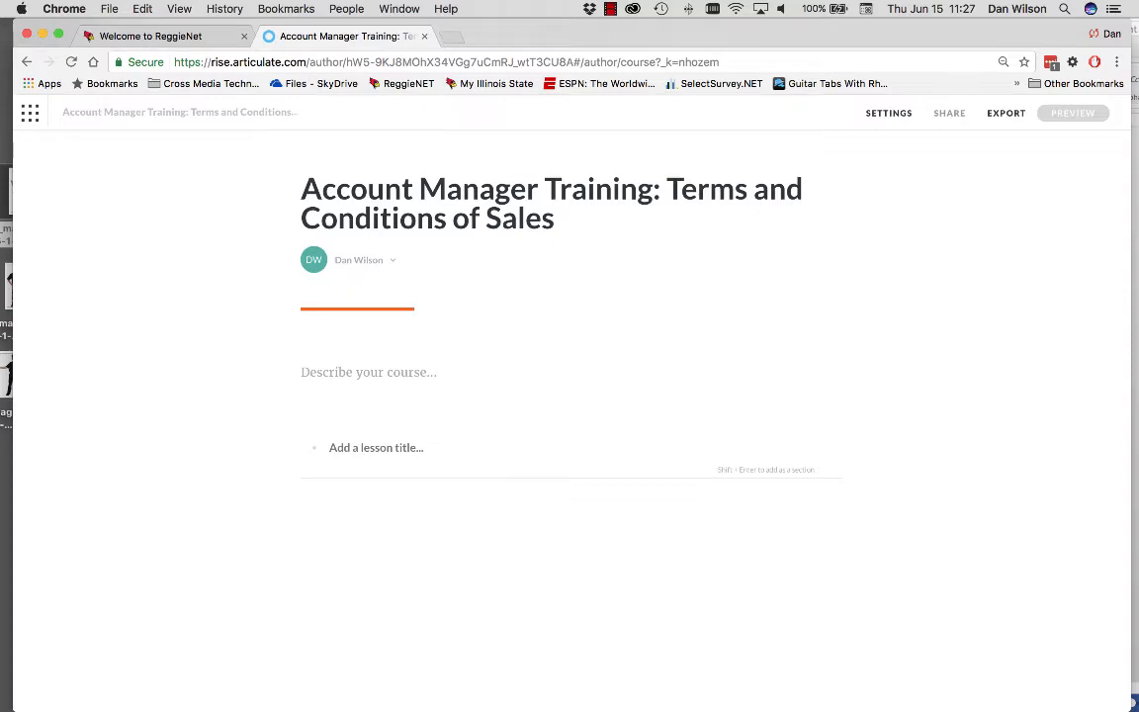
Step: Copy the Introduction paragraph about the printing company's sales contracts from the Word document into the course description in Chrome
click(20, 284)
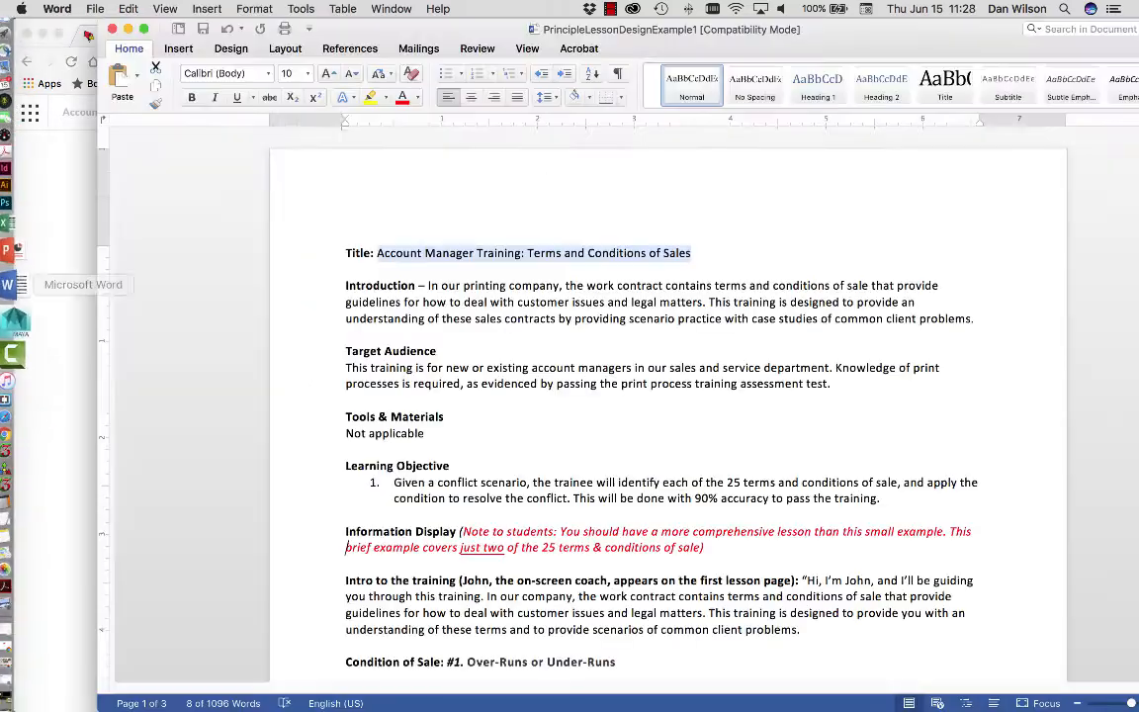
drag(428, 285, 974, 319)
key(super+c)
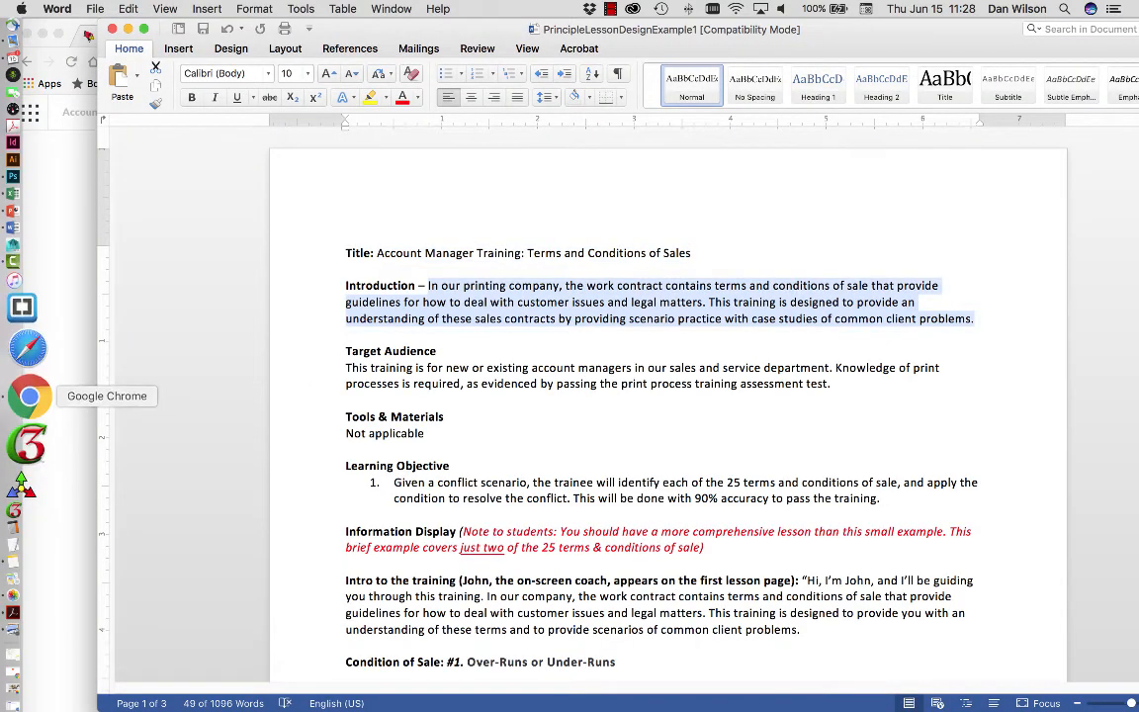
click(31, 397)
click(336, 373)
key(super+v)
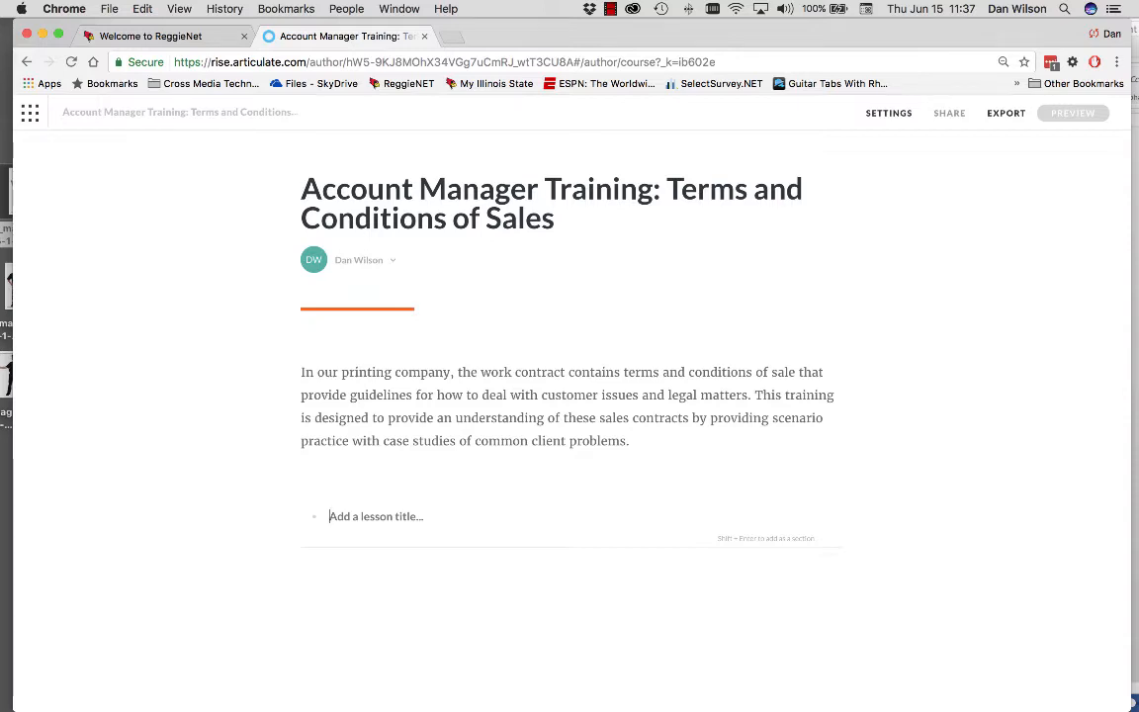
Step: Add a lesson titled "Meet John, Your Trainer" and insert a Paragraph with Heading text block in its content
key(super+v)
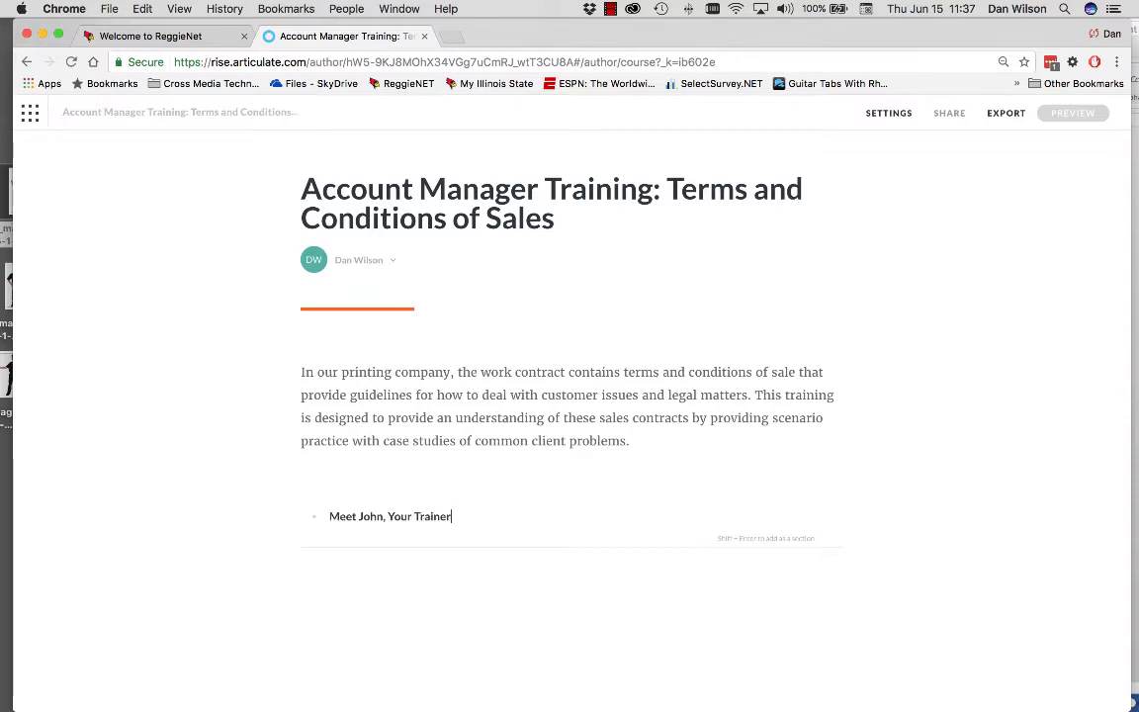
key(Return)
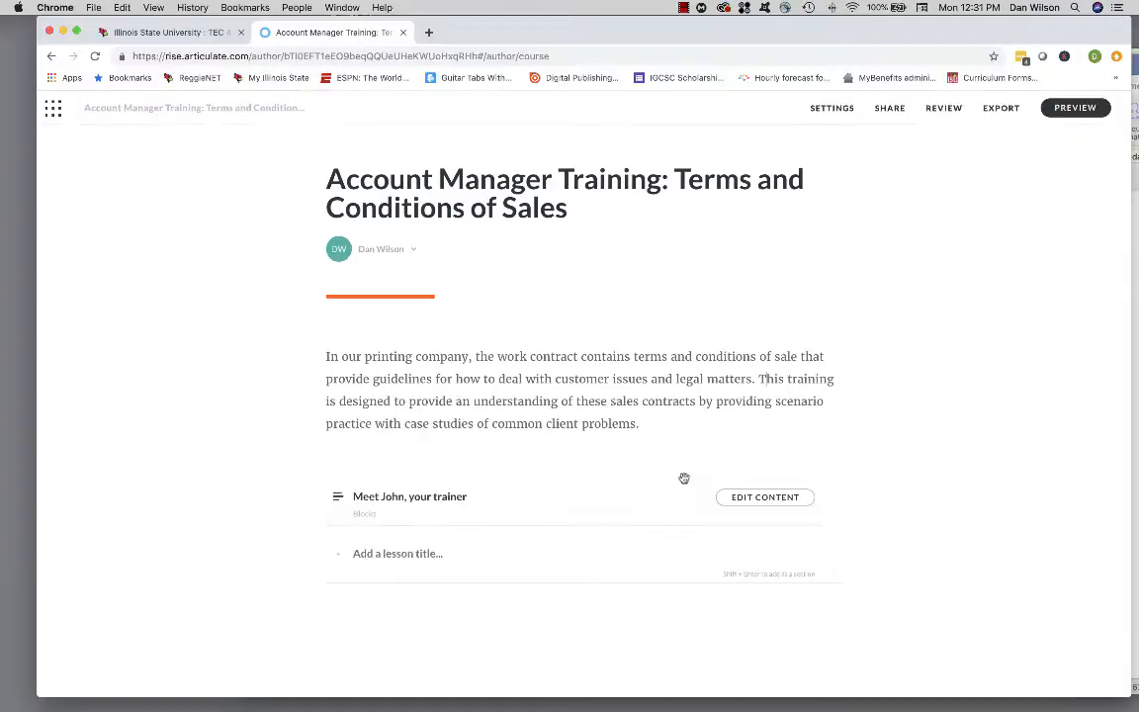
click(758, 499)
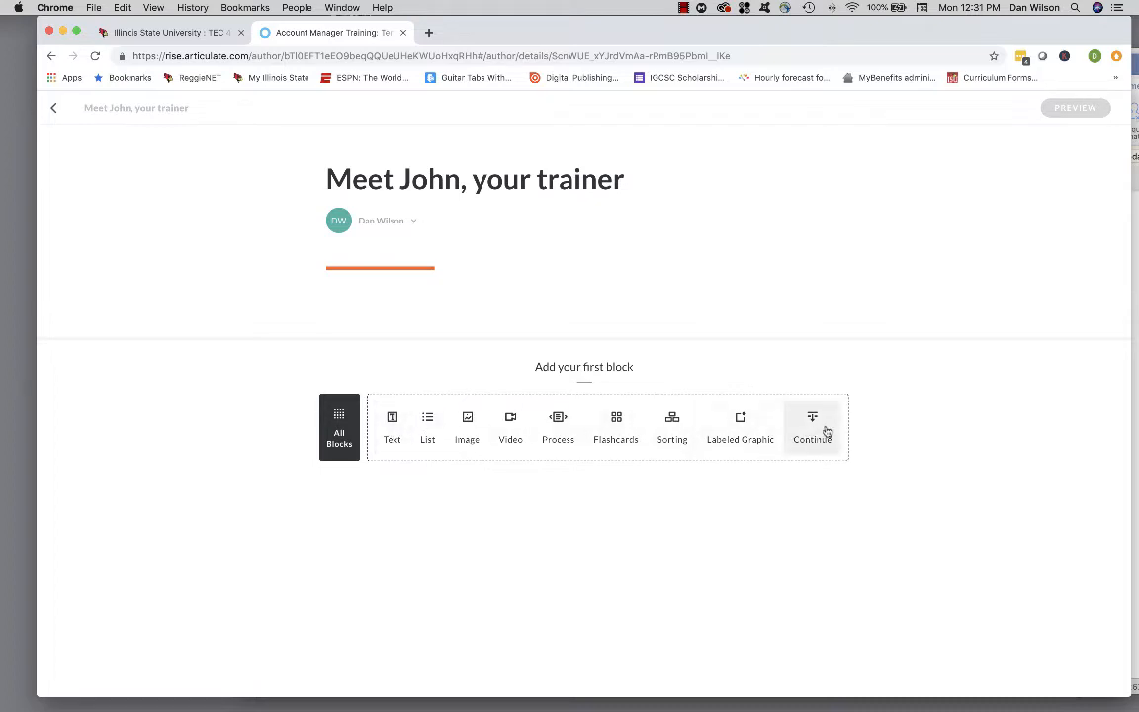
click(393, 424)
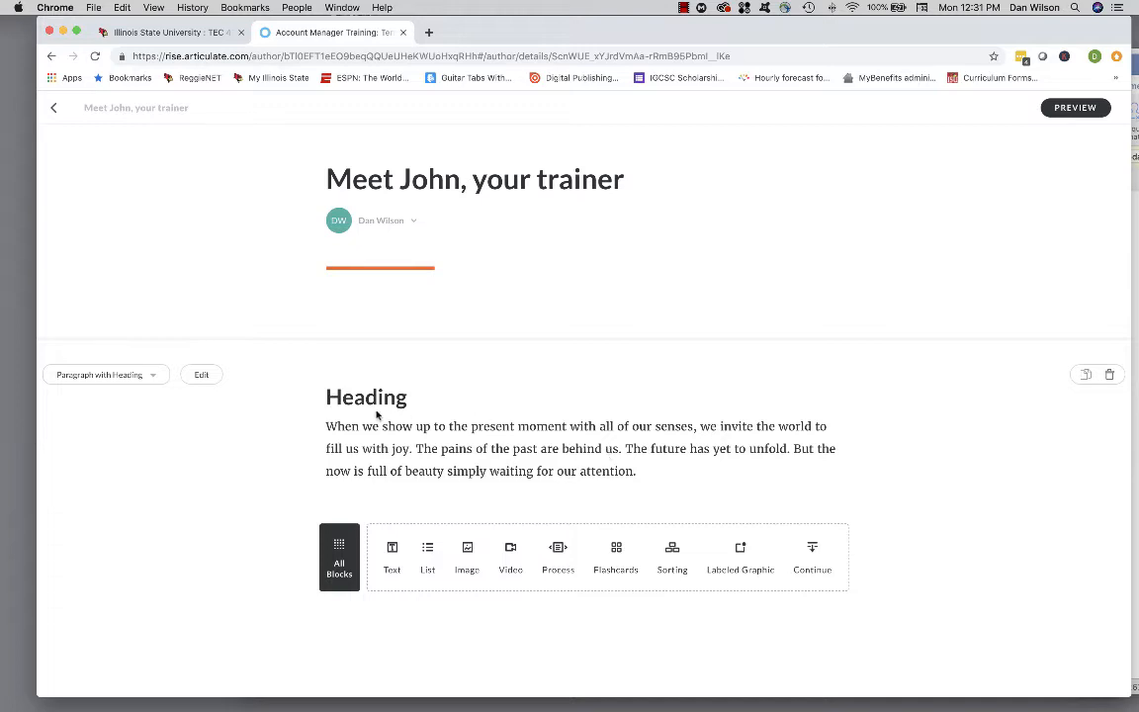
Step: Insert a centered image block below the paragraph block and replace its bike picture with 3c_tripodimage.jpg
drag(327, 396, 408, 397)
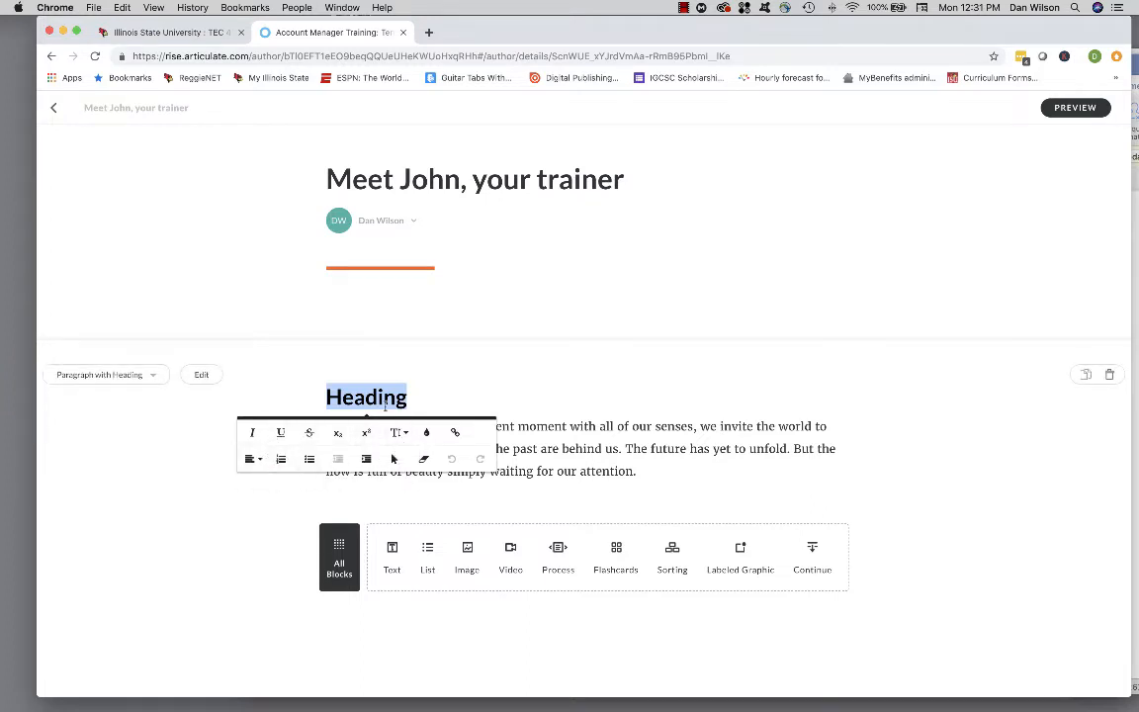
click(156, 377)
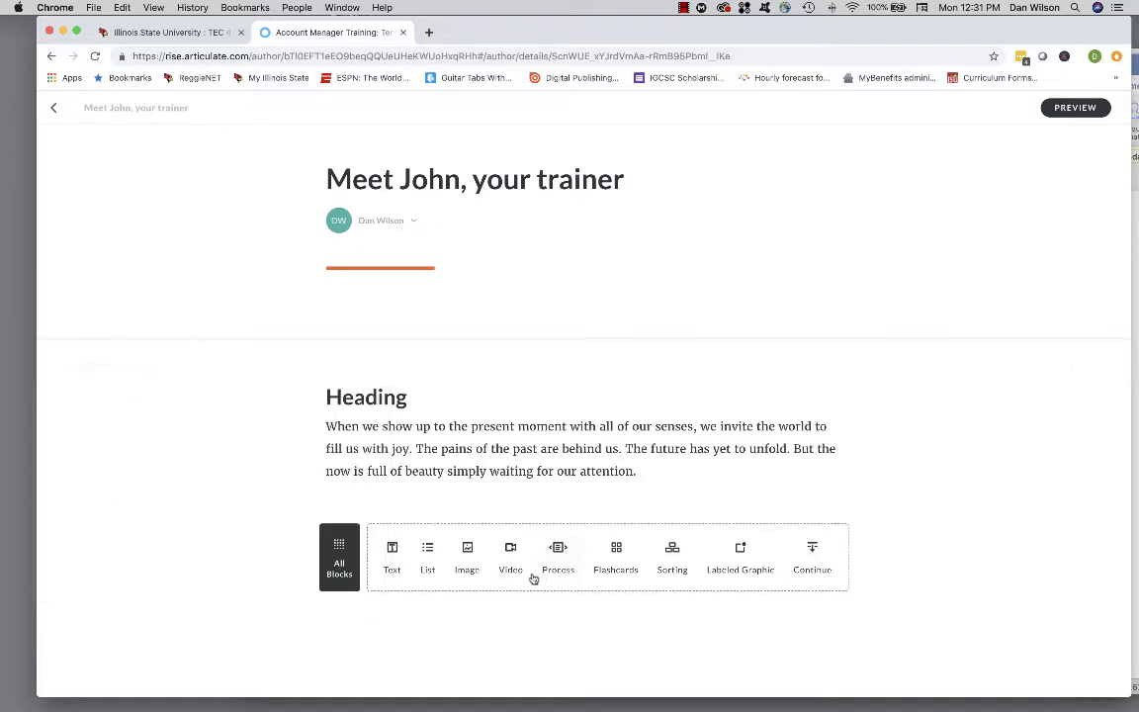
click(467, 550)
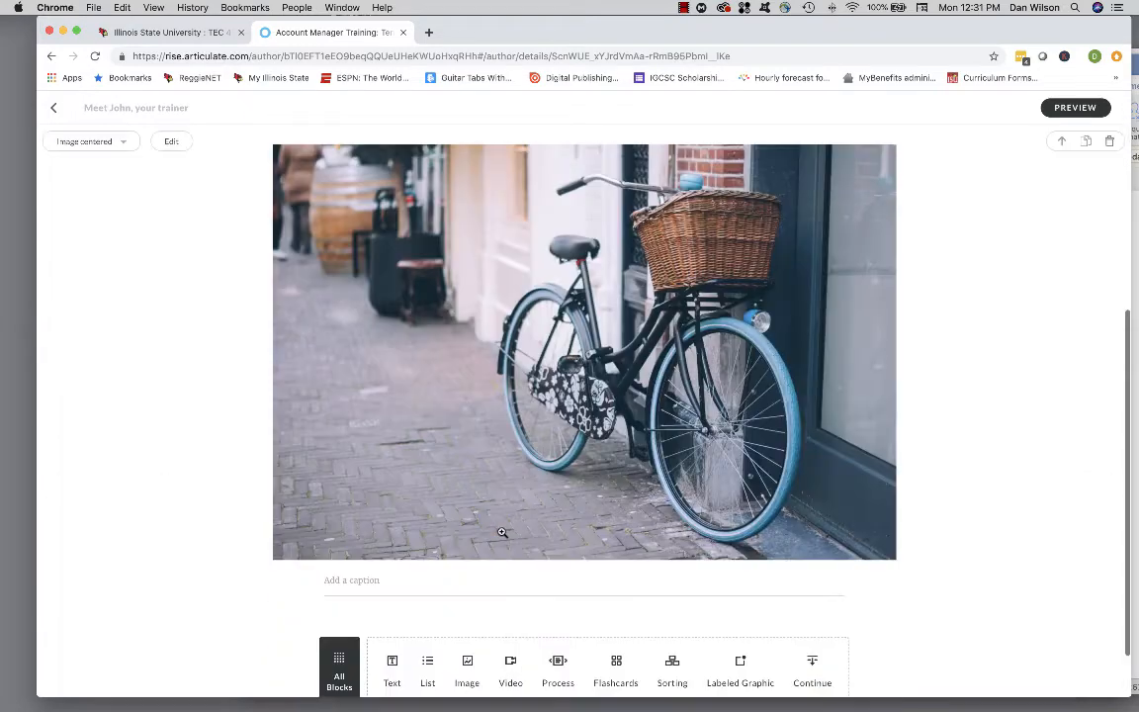
scroll(502, 533, up, 3)
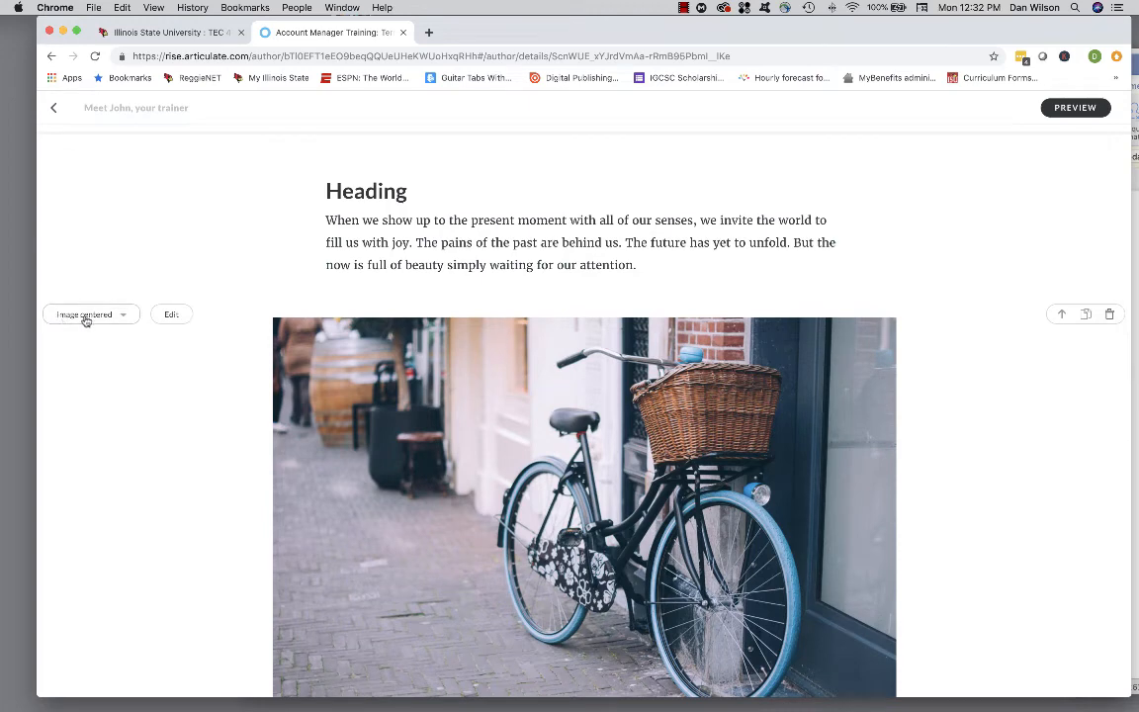
click(86, 317)
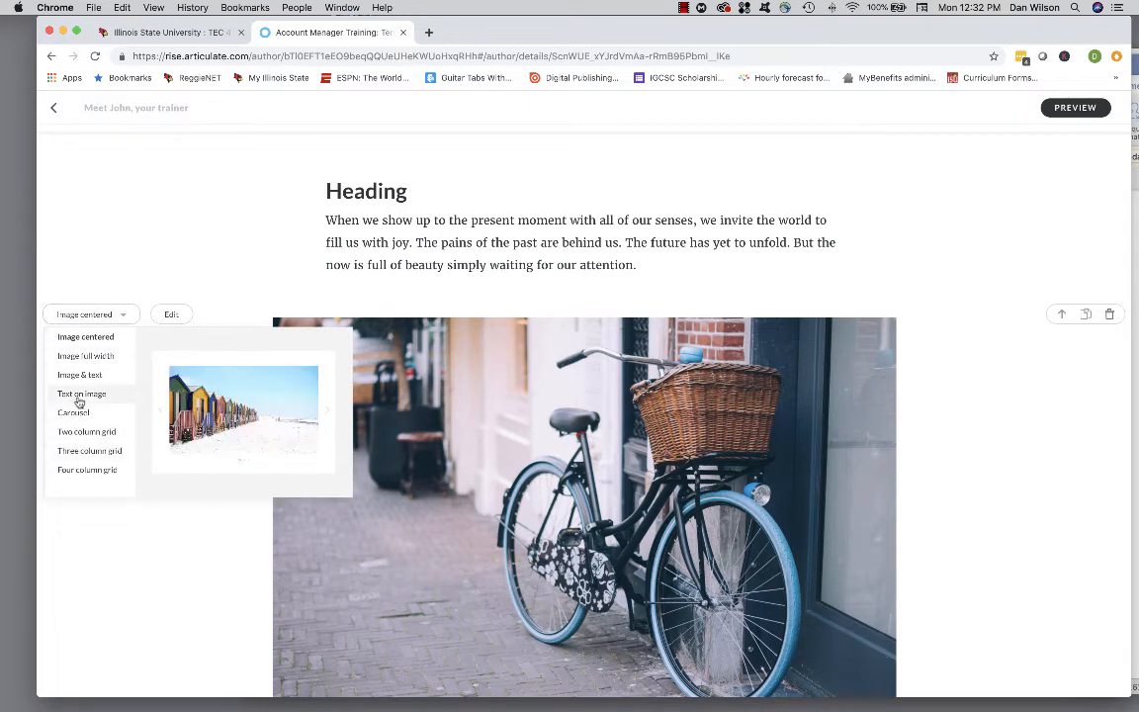
click(172, 314)
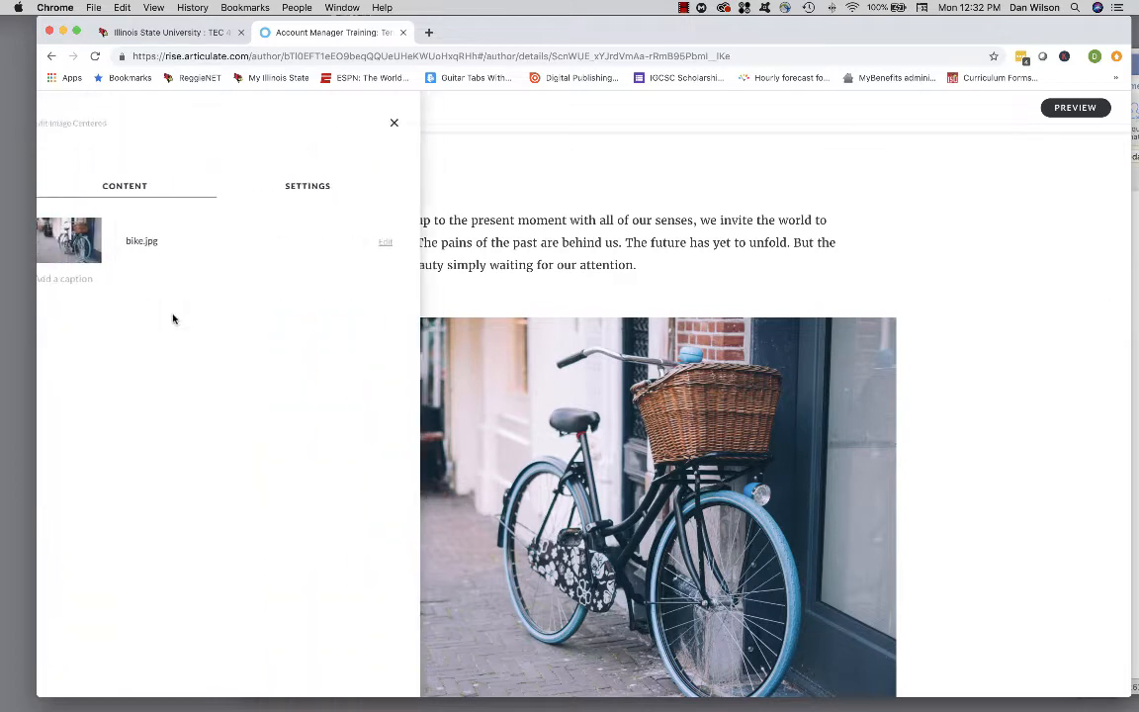
click(406, 244)
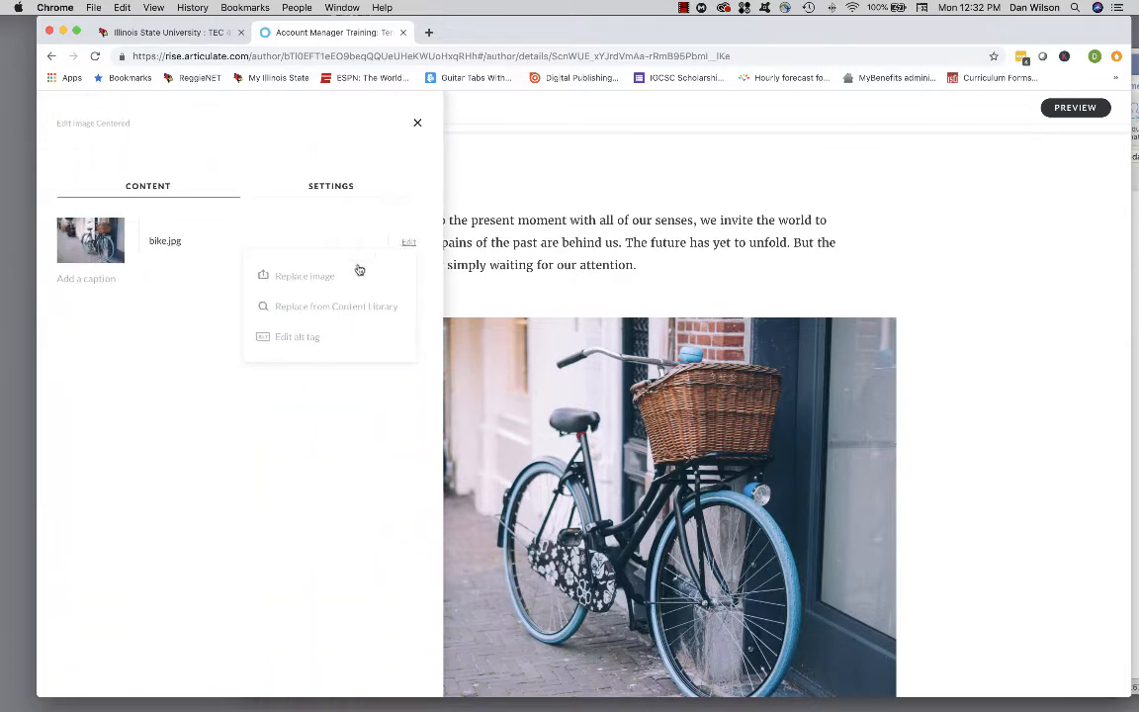
click(299, 278)
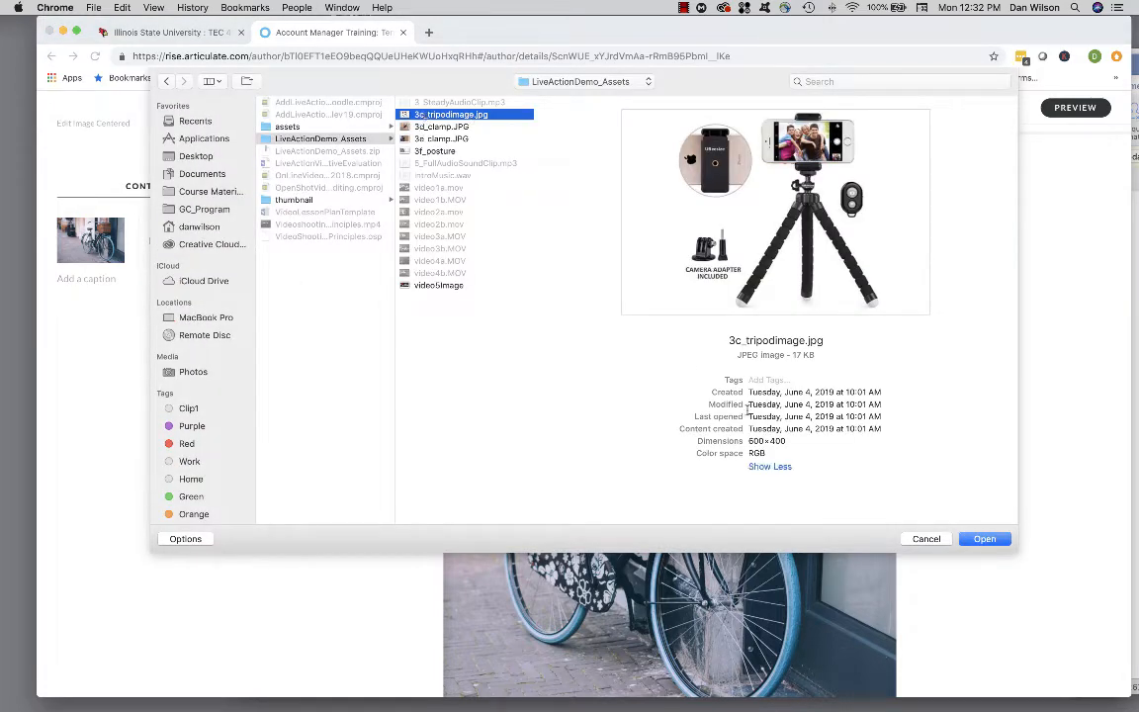
click(1007, 539)
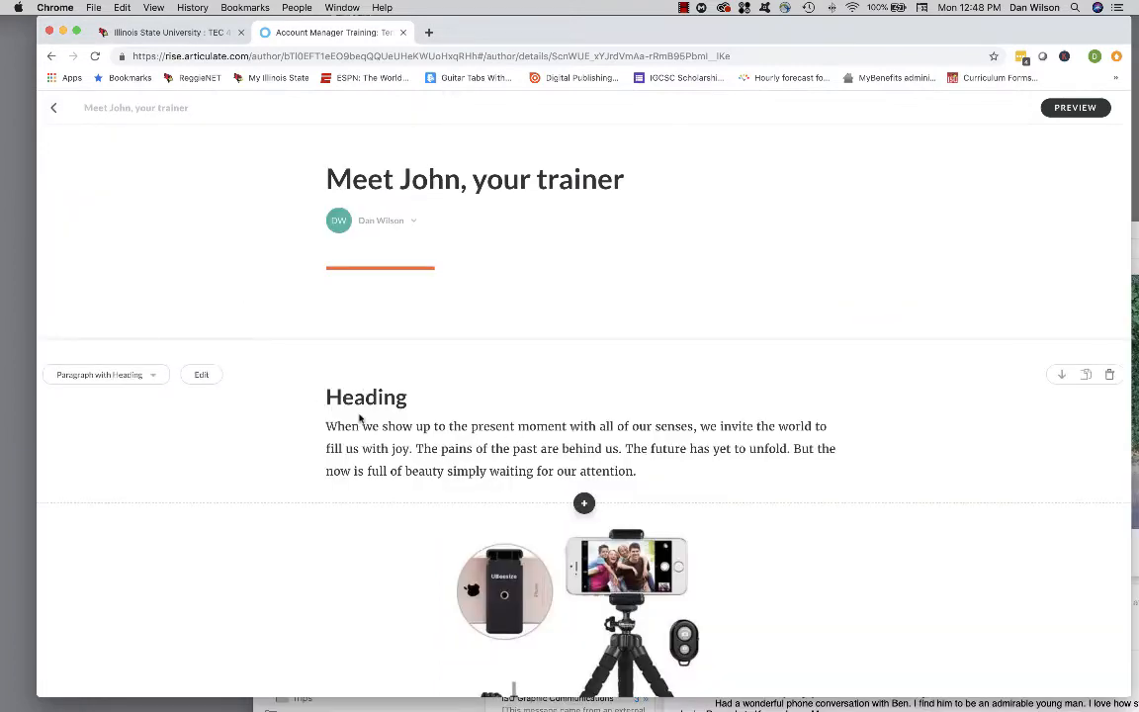
Step: Delete the heading paragraph, tripod image and video blocks from the Meet John lesson
click(1109, 377)
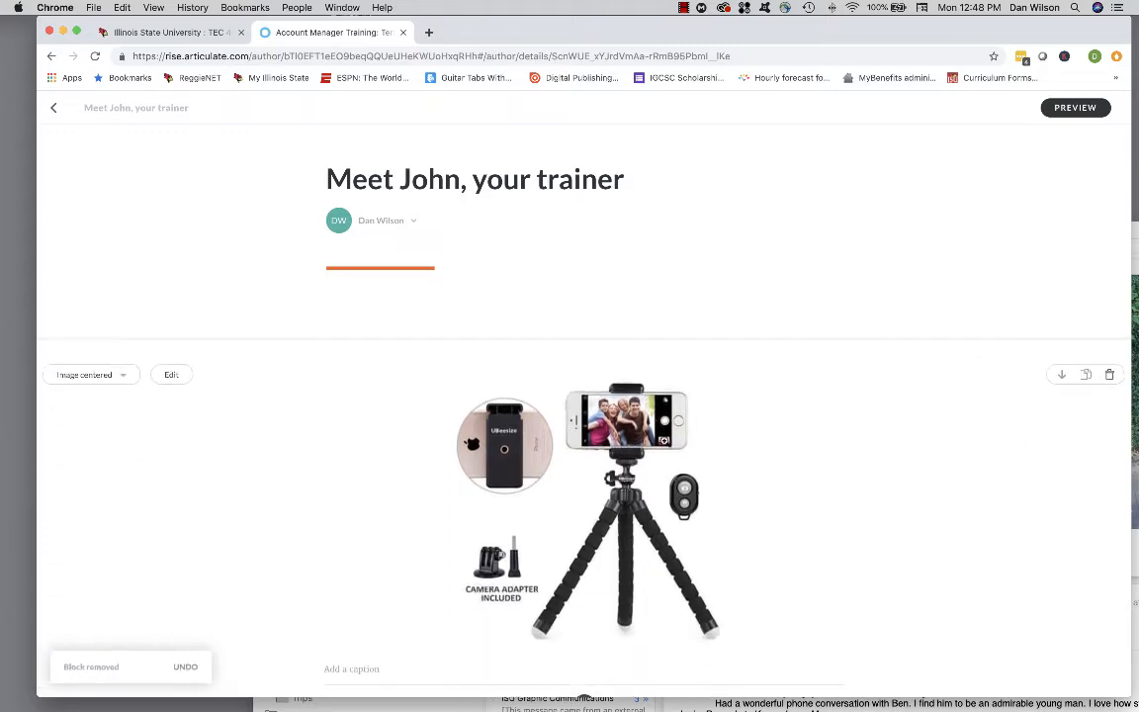
click(1110, 377)
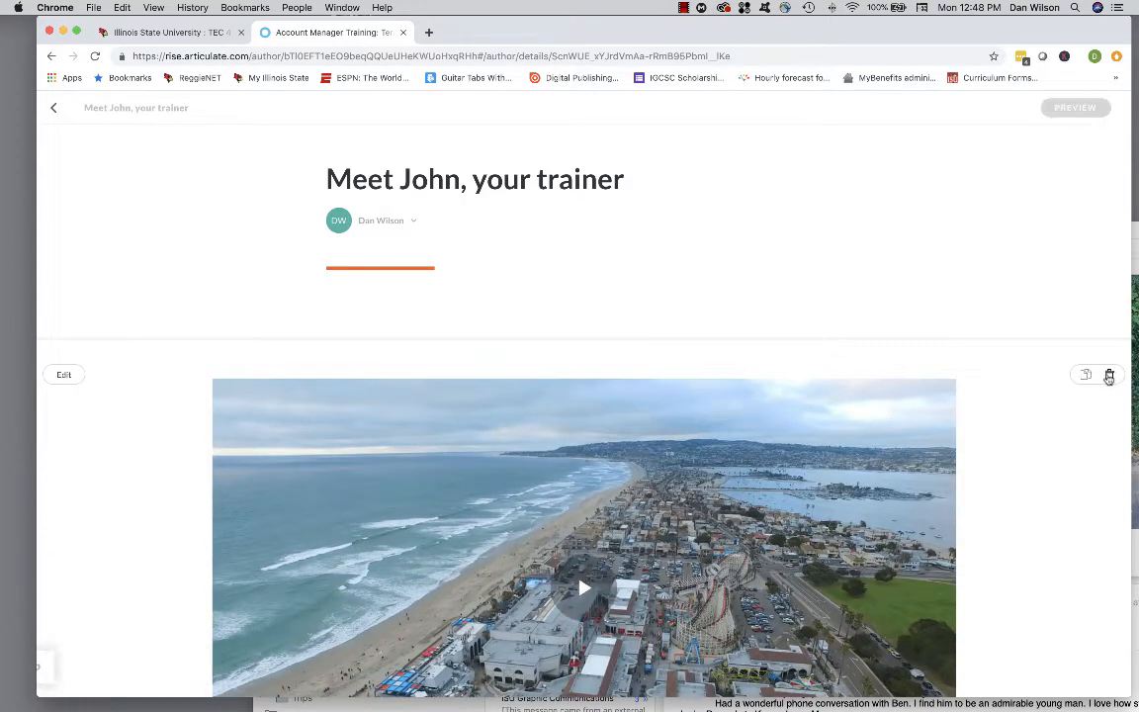
click(1109, 375)
mouse_move(5, 322)
click(6, 277)
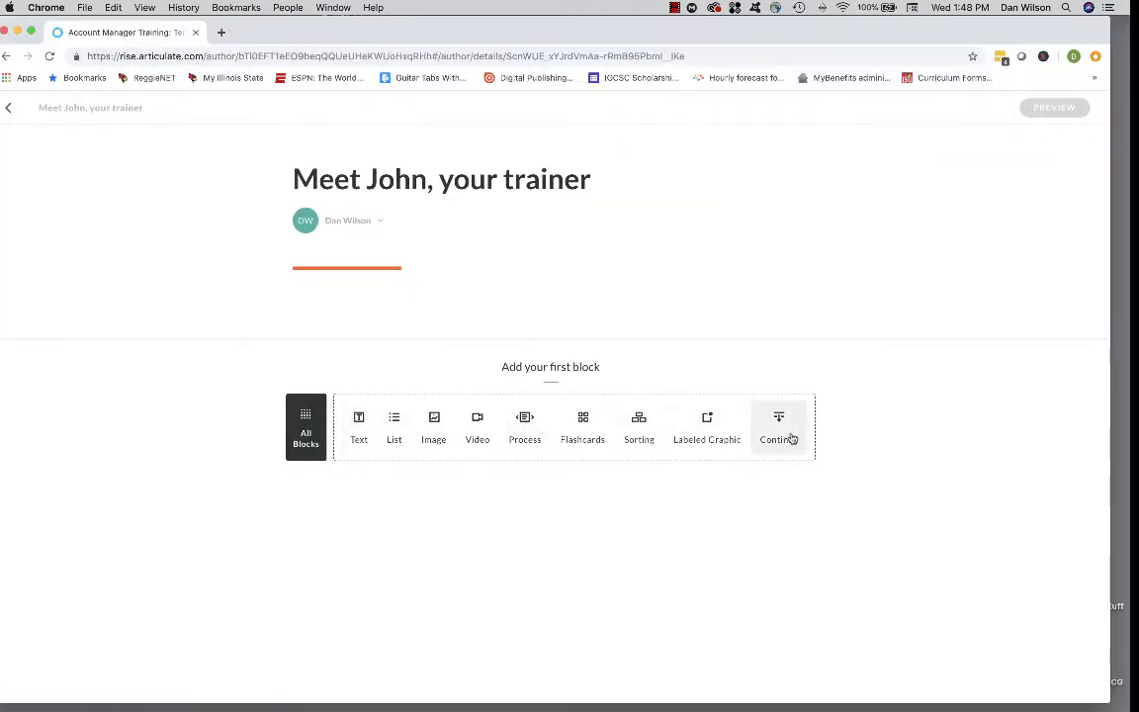
Step: Browse the gallery, multimedia and image blocks in the block library and insert an Image & text block in the lesson
click(306, 420)
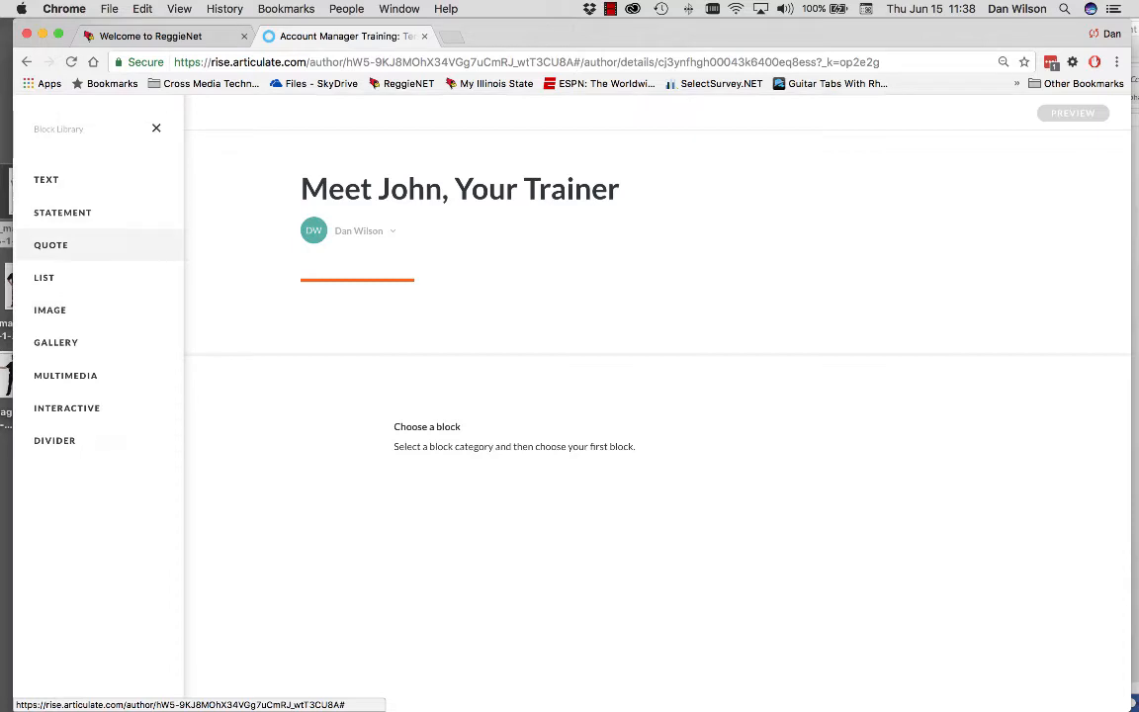
click(55, 343)
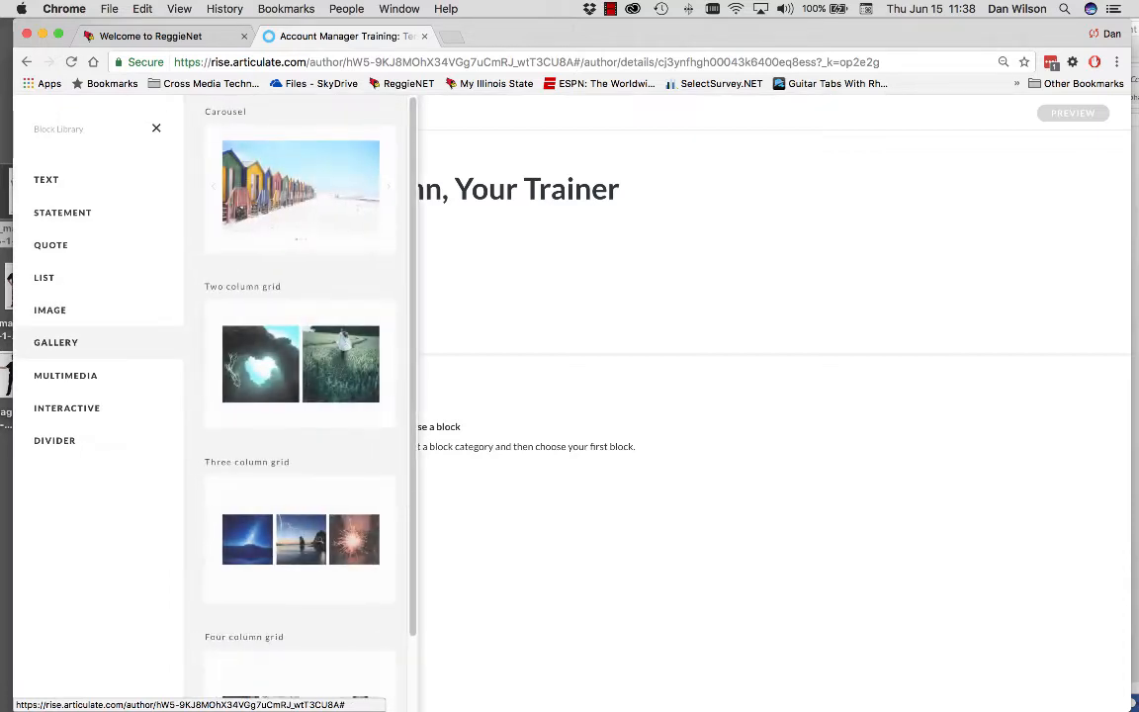
click(66, 375)
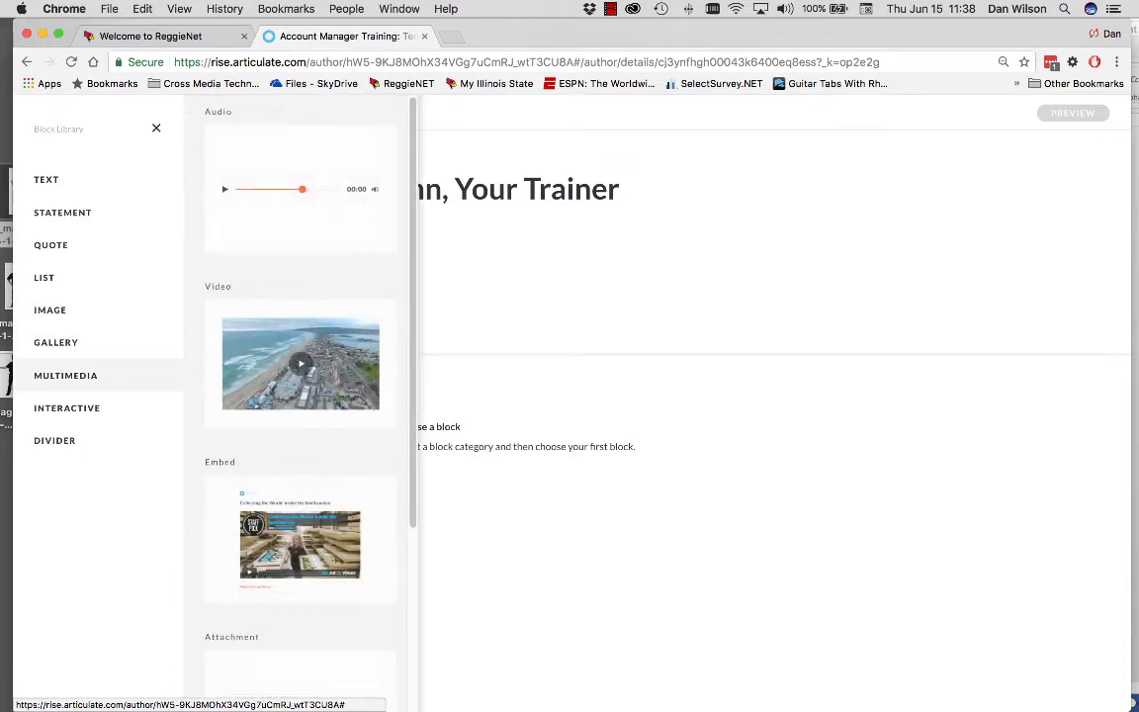
click(50, 309)
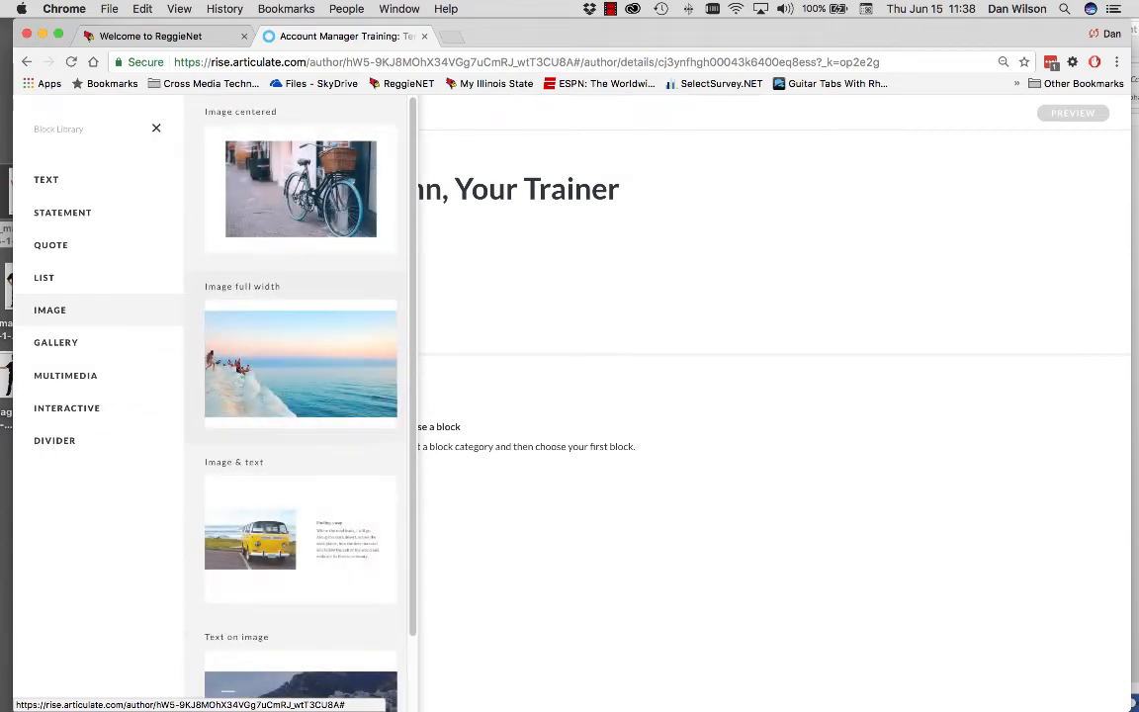
scroll(300, 395, down, 2)
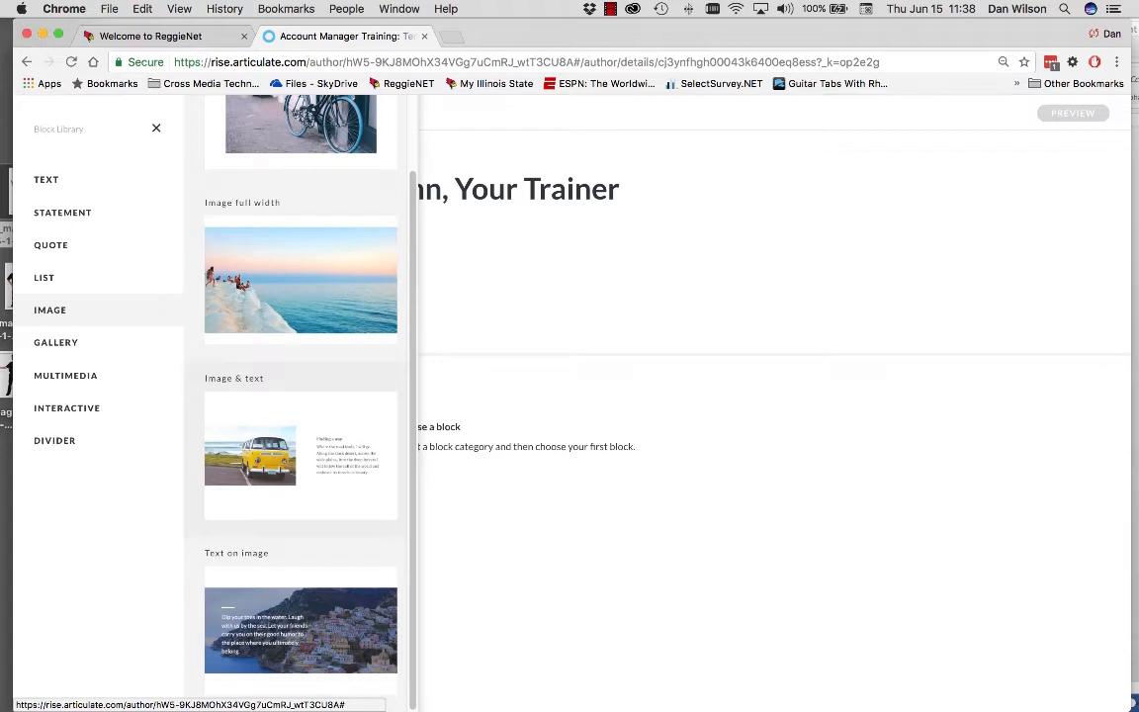
click(301, 454)
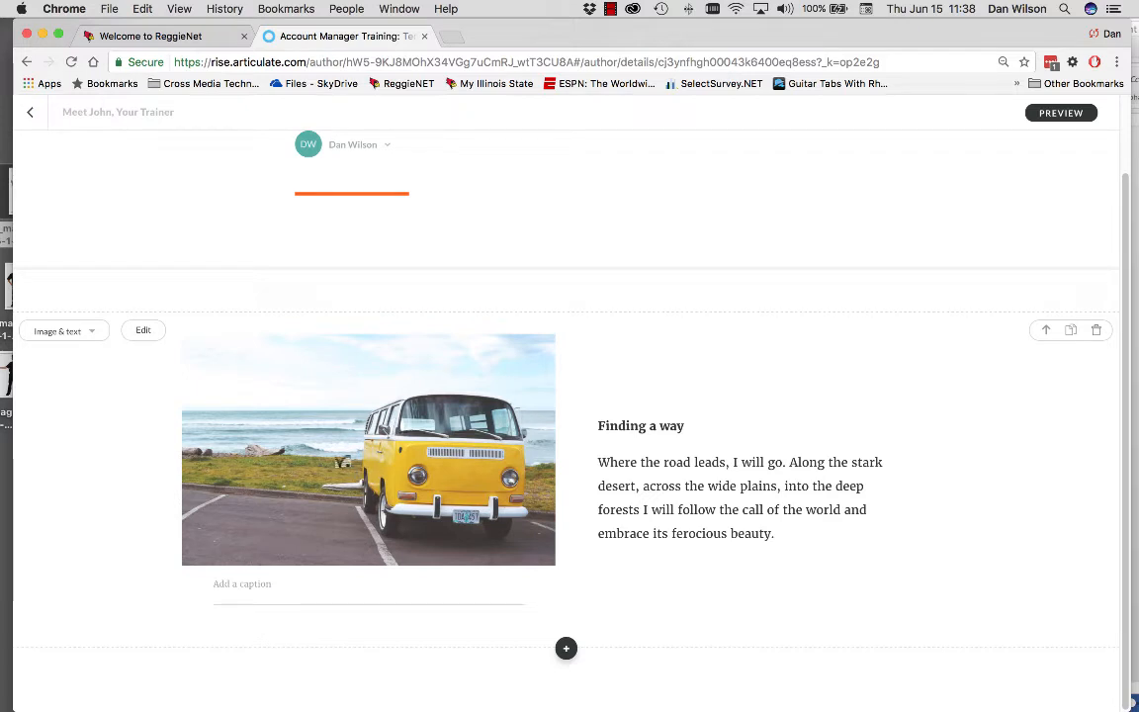
Step: Replace the yellow van picture in the Image & text block with mini_magick20160705-1-imaoh.jpg from the Desktop
click(143, 330)
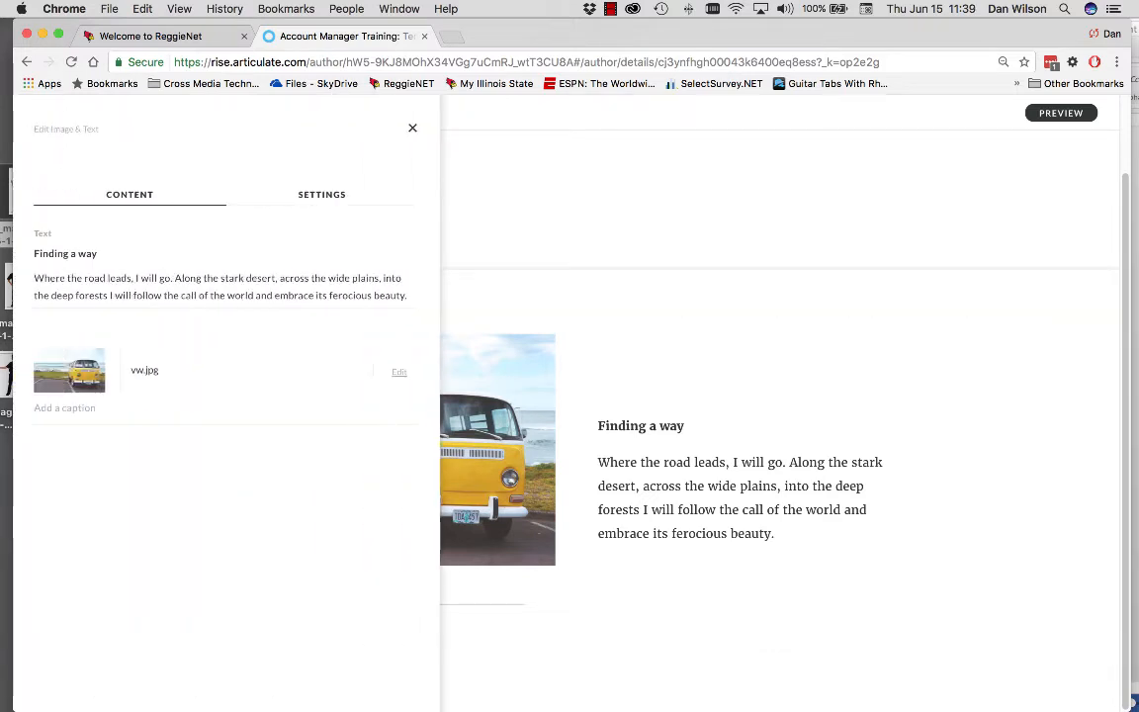
click(399, 373)
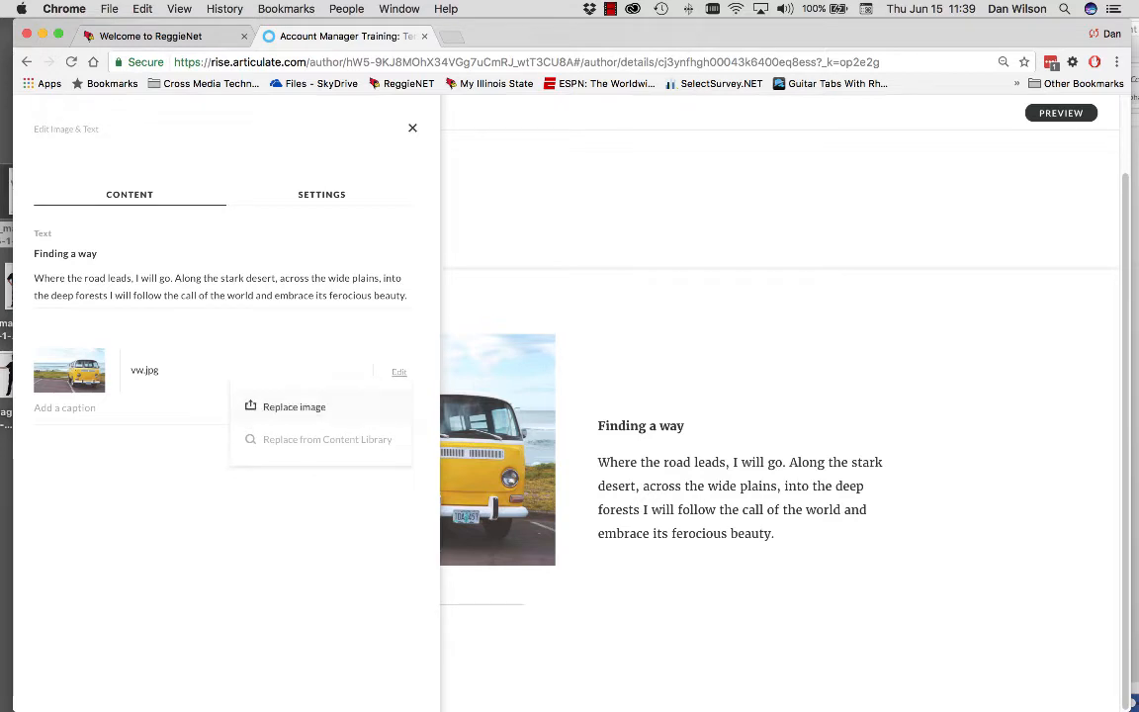
click(294, 406)
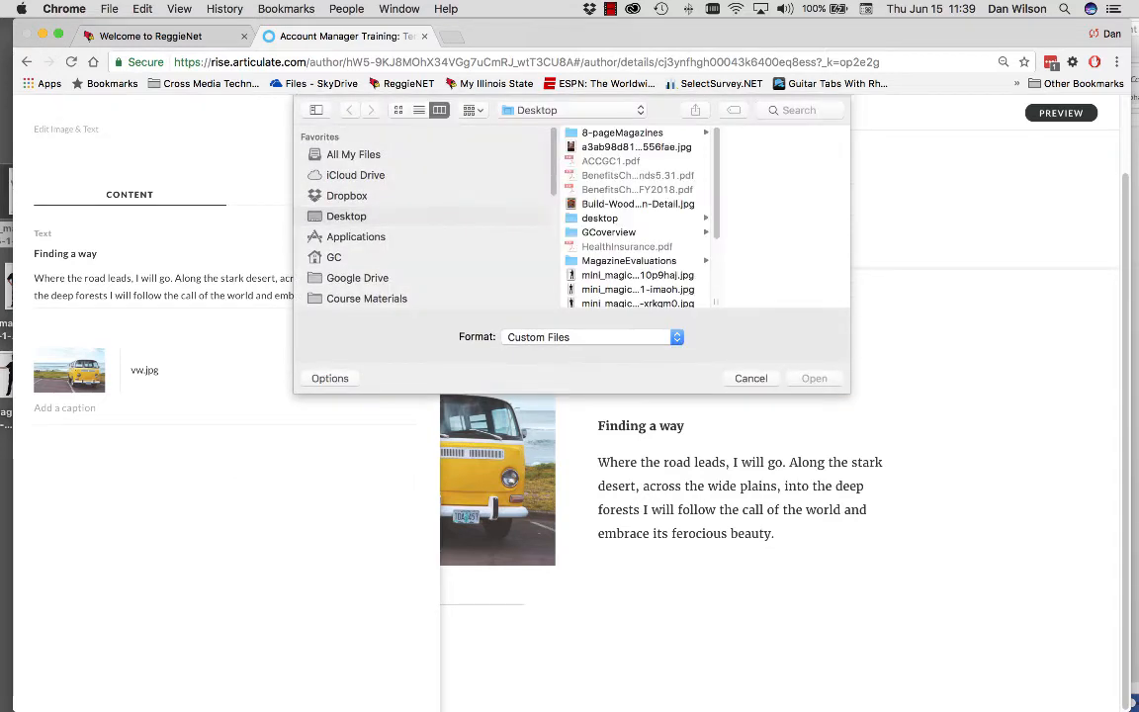
click(638, 303)
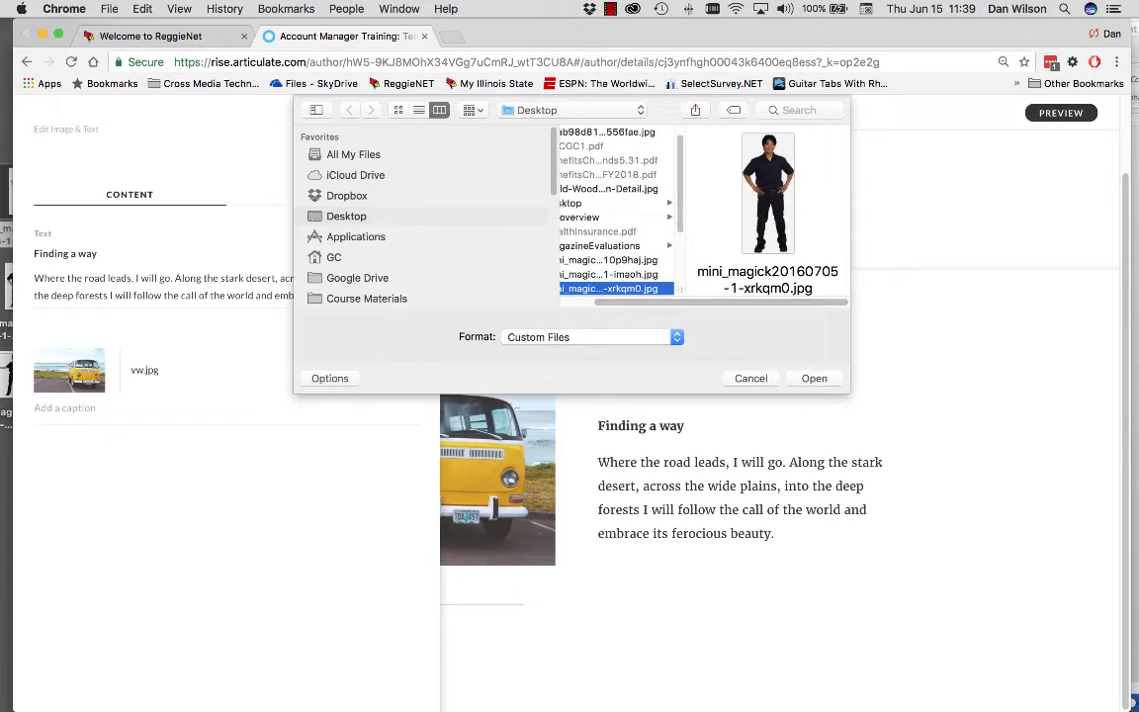
click(618, 275)
click(814, 379)
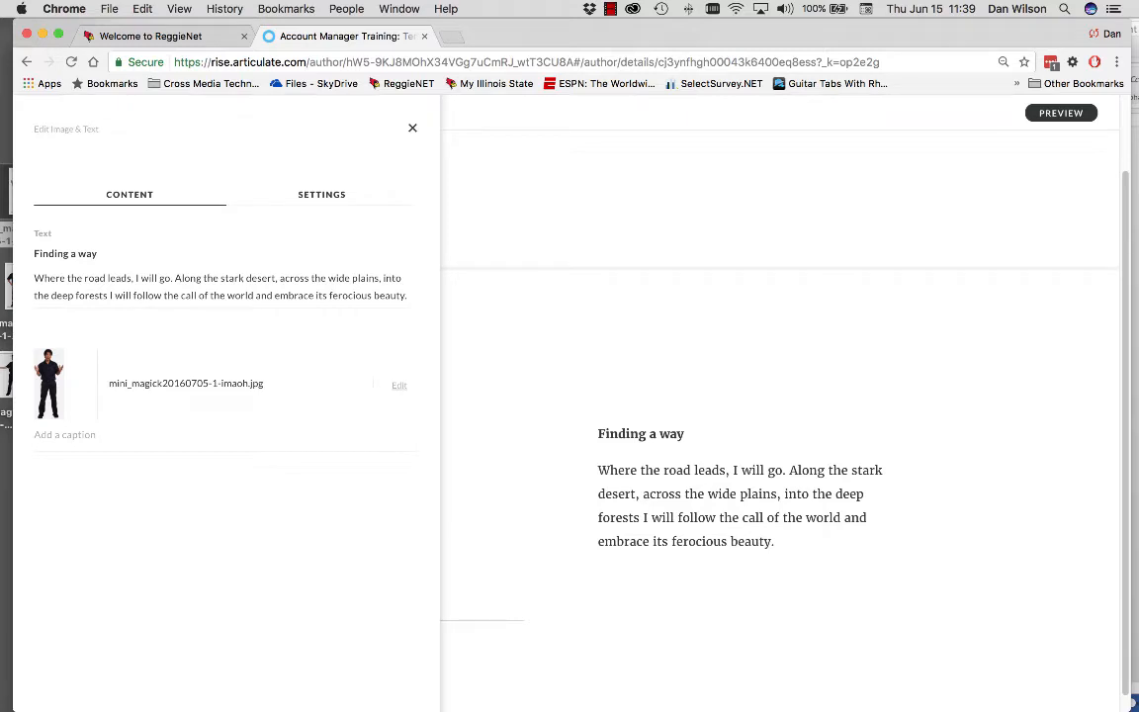
Step: Copy John's "Intro to the training" speech from the Word document and replace the Image & text block's placeholder text with it in Chrome
mouse_move(12, 254)
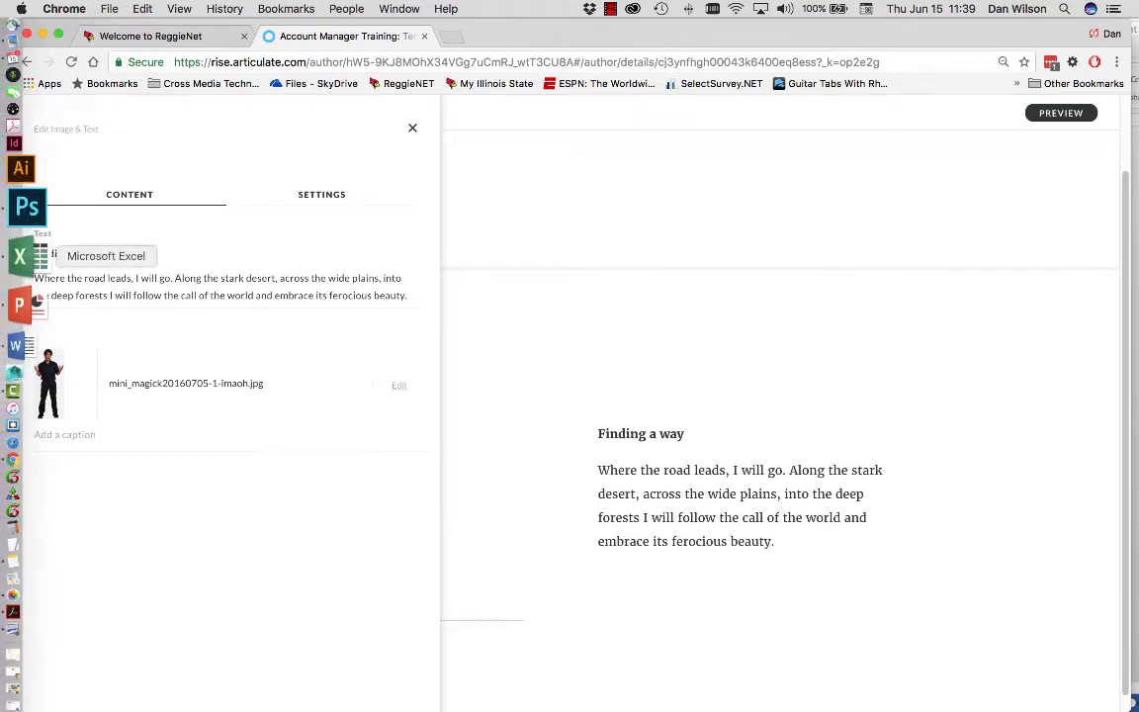
click(15, 331)
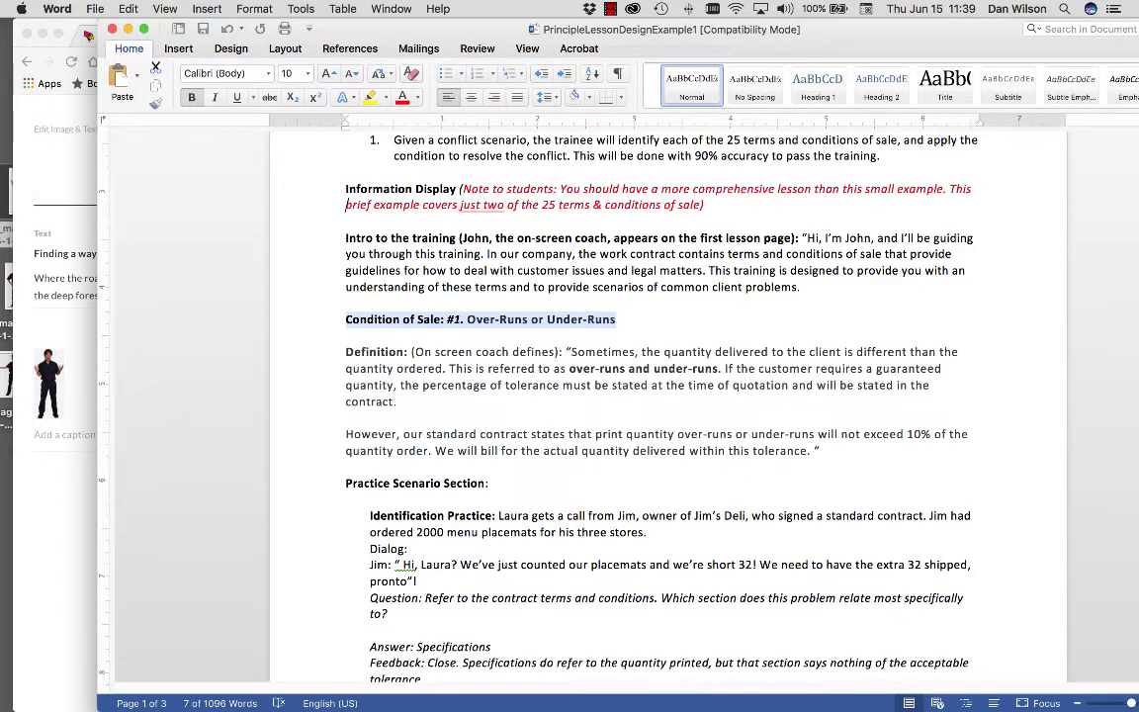
drag(802, 239, 813, 287)
key(super+c)
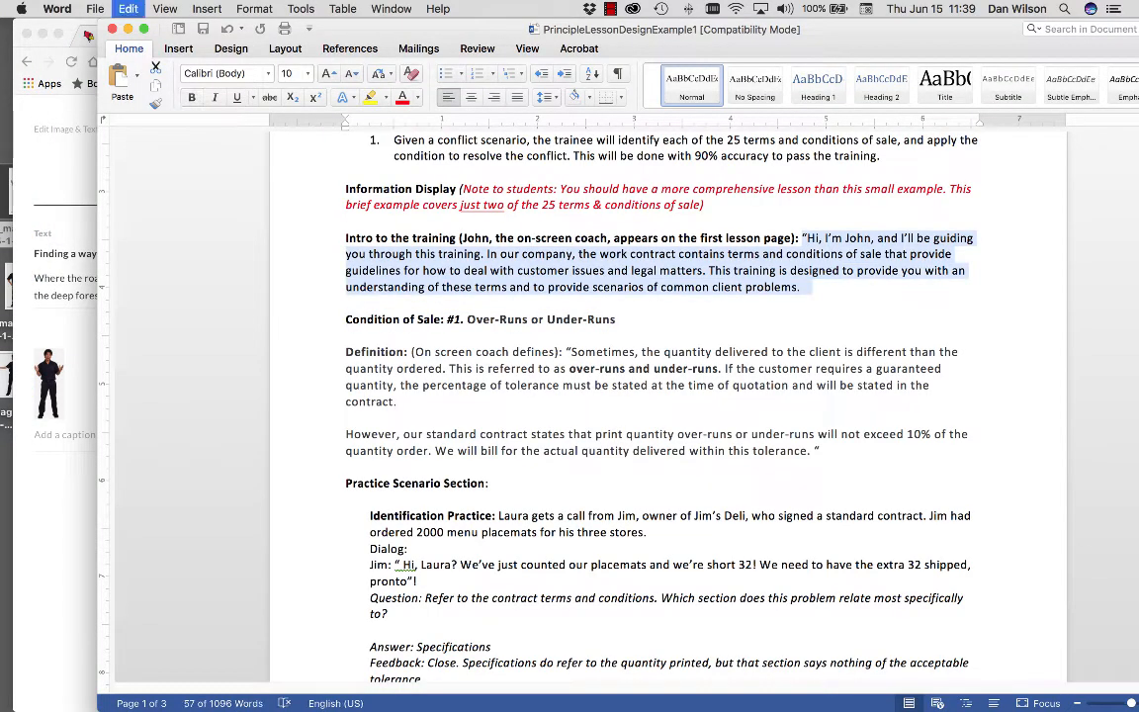
key(super+Tab)
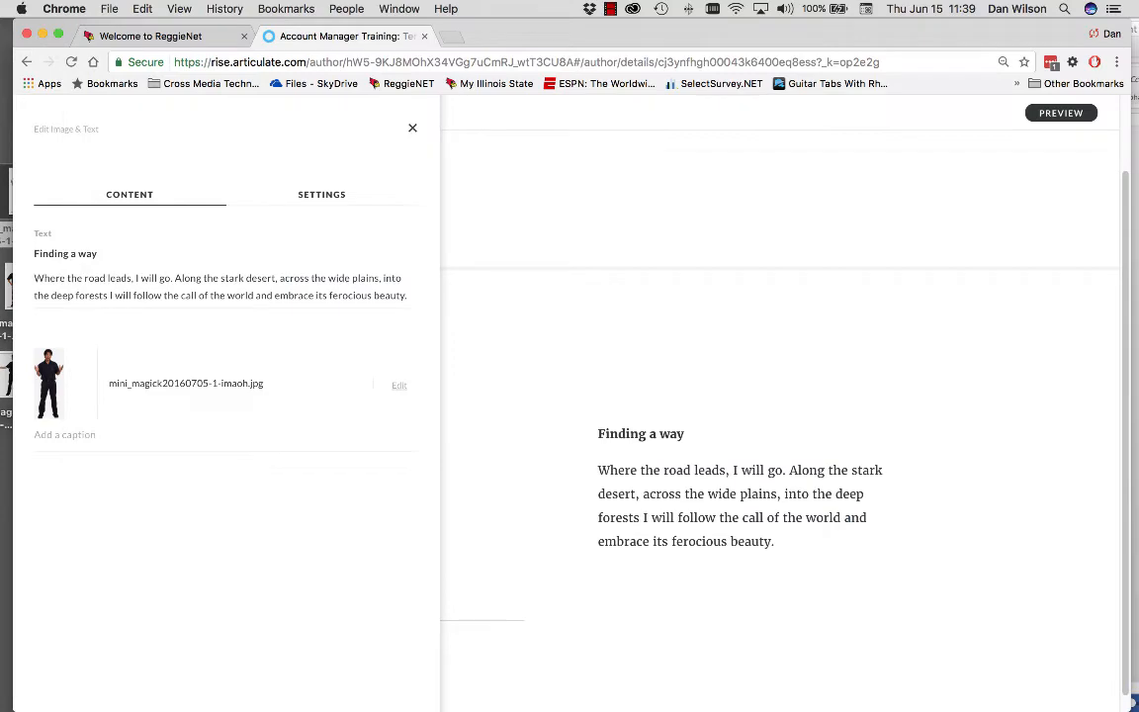
key(super+a)
key(super+v)
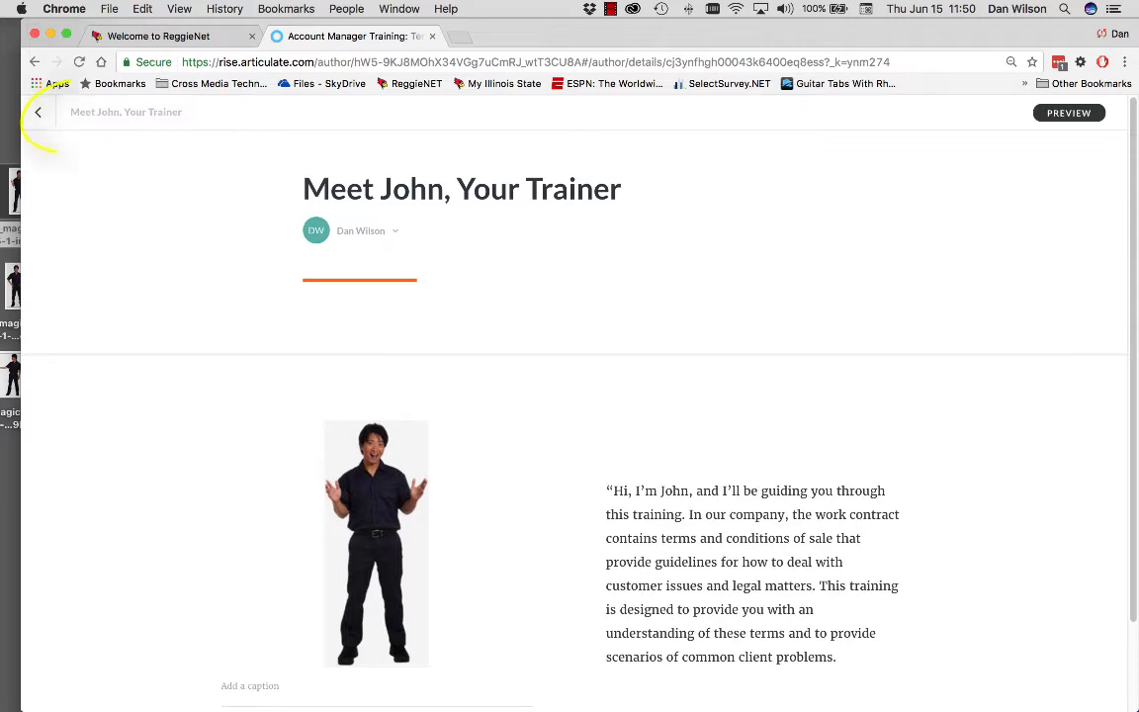
Step: Add a lesson titled "Condition of Sale: #1. Over-Runs or Under-Runs", copied from the Word document into the Chrome course outline, and open its content choices
click(38, 112)
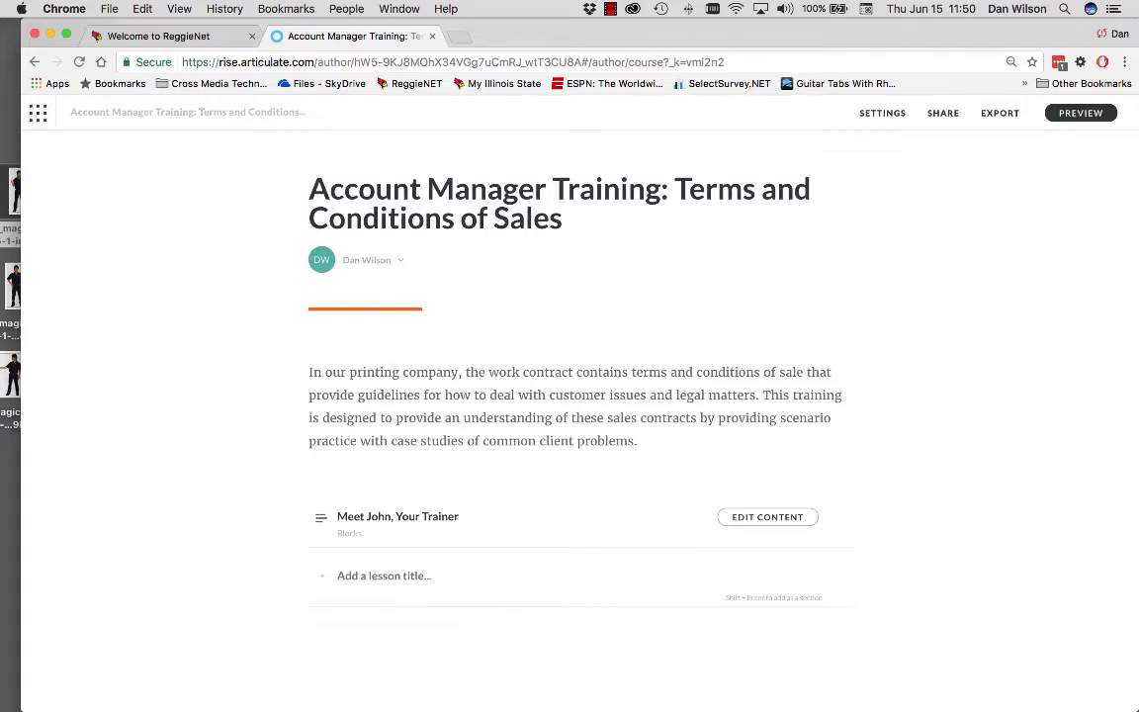
mouse_move(4, 359)
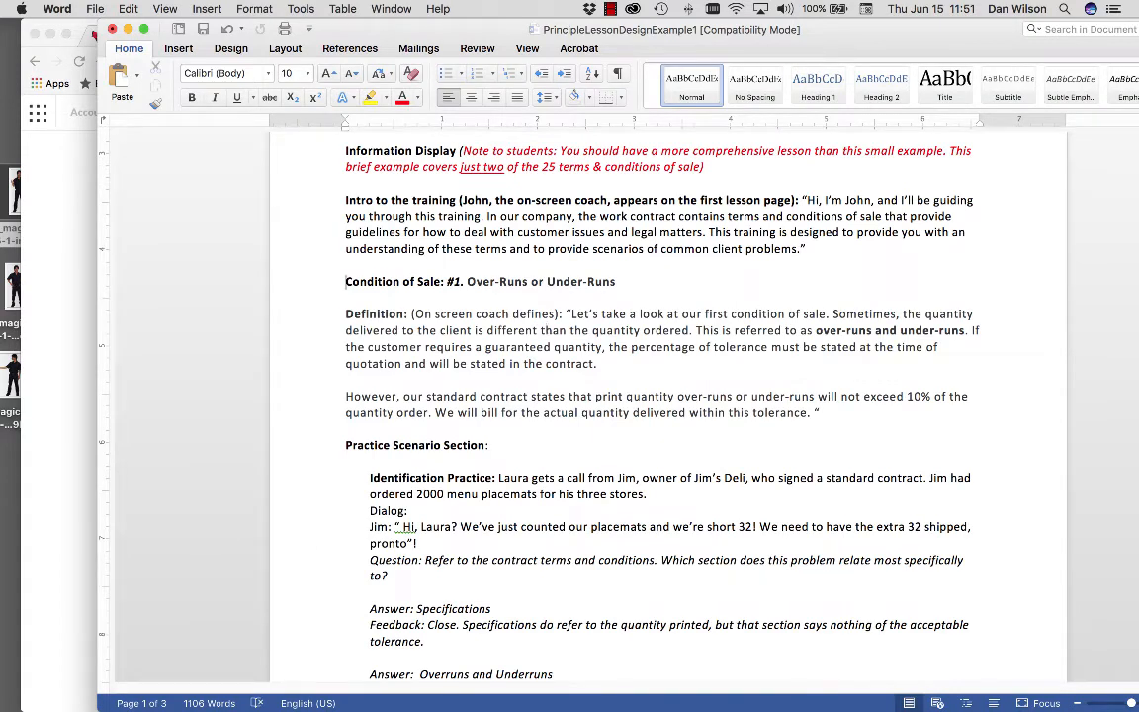
drag(346, 282, 616, 282)
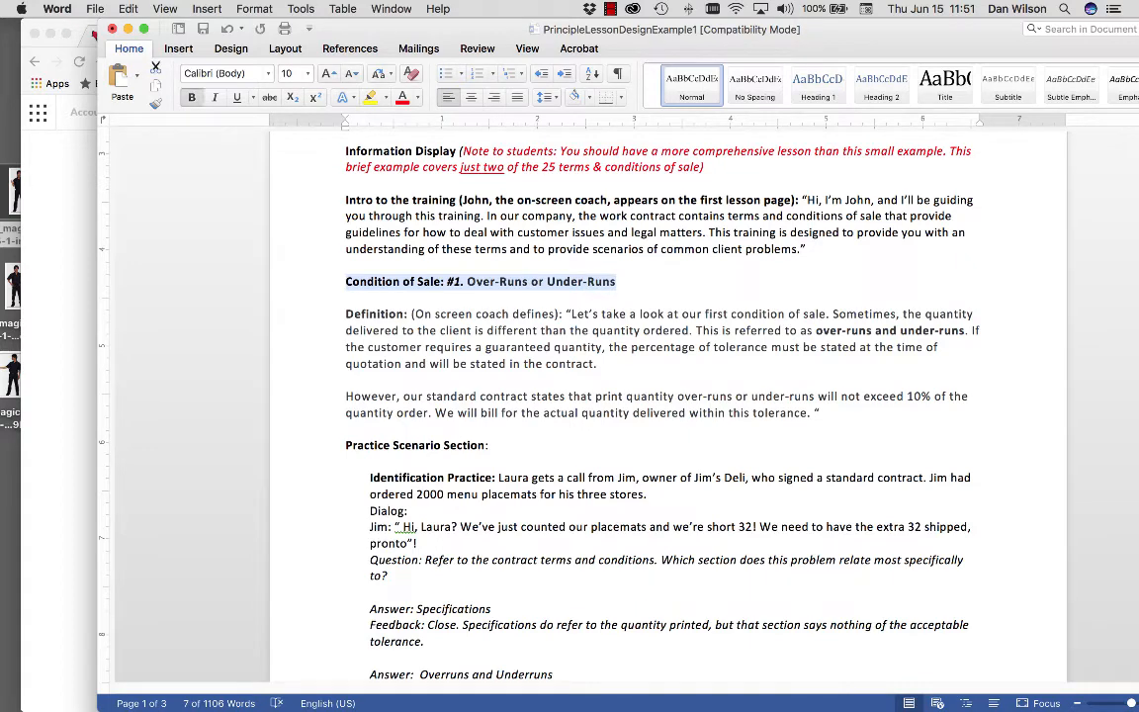
key(super+Tab)
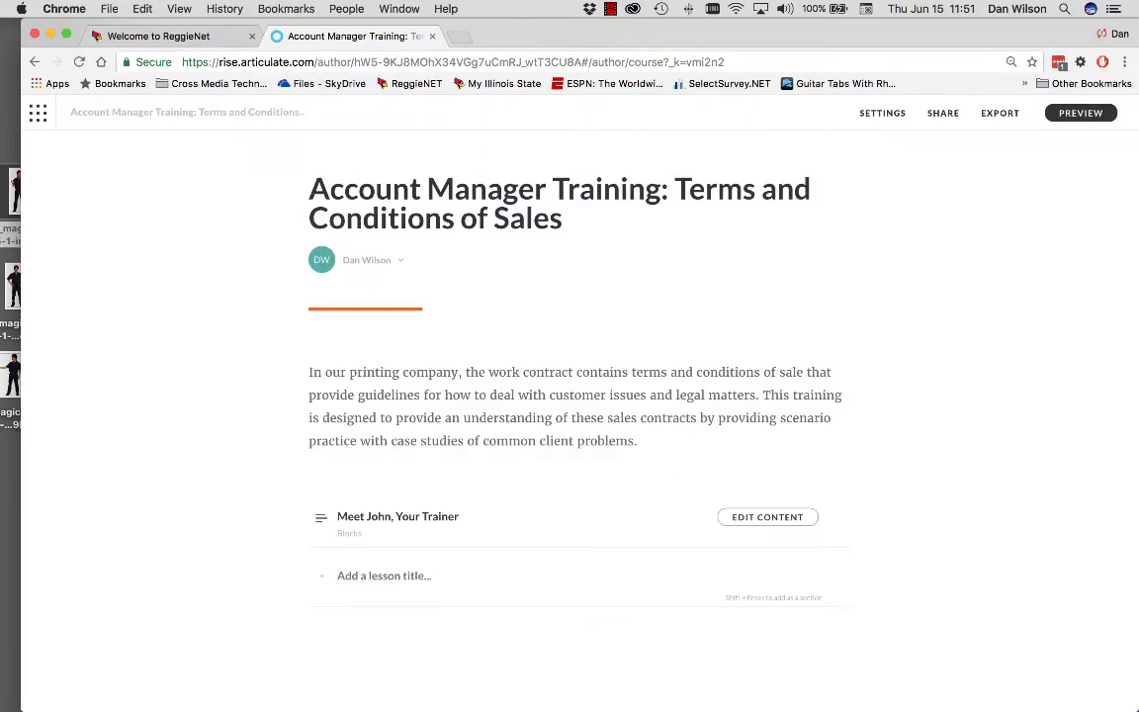
key(super+v)
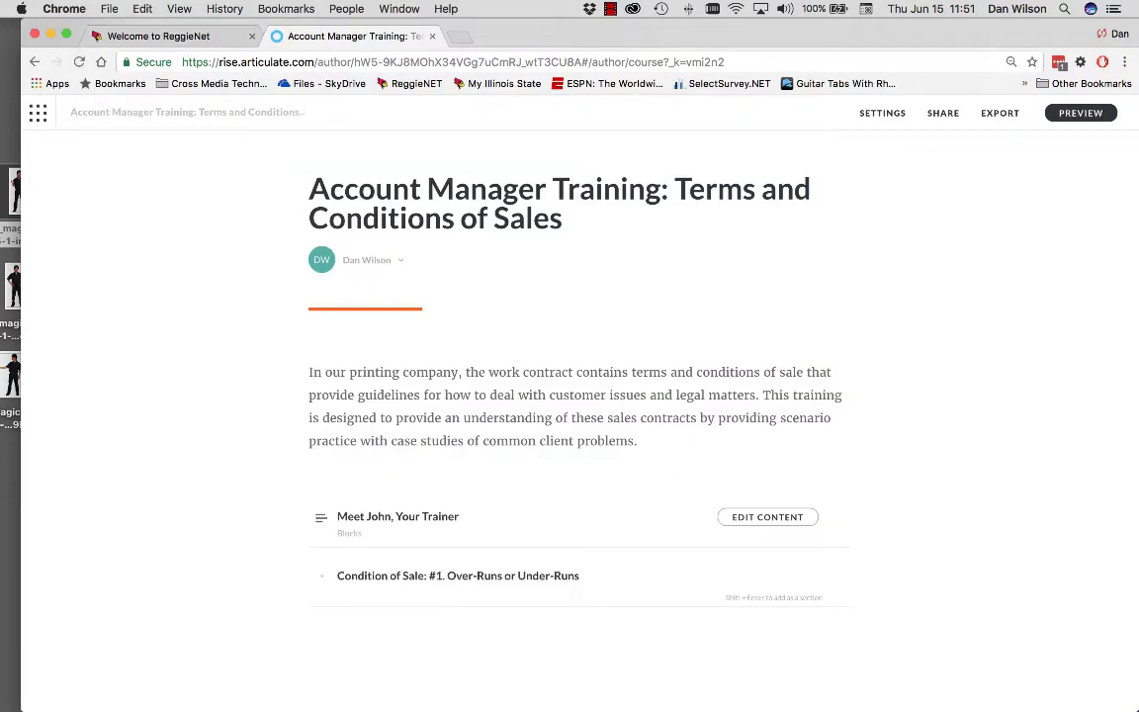
key(Return)
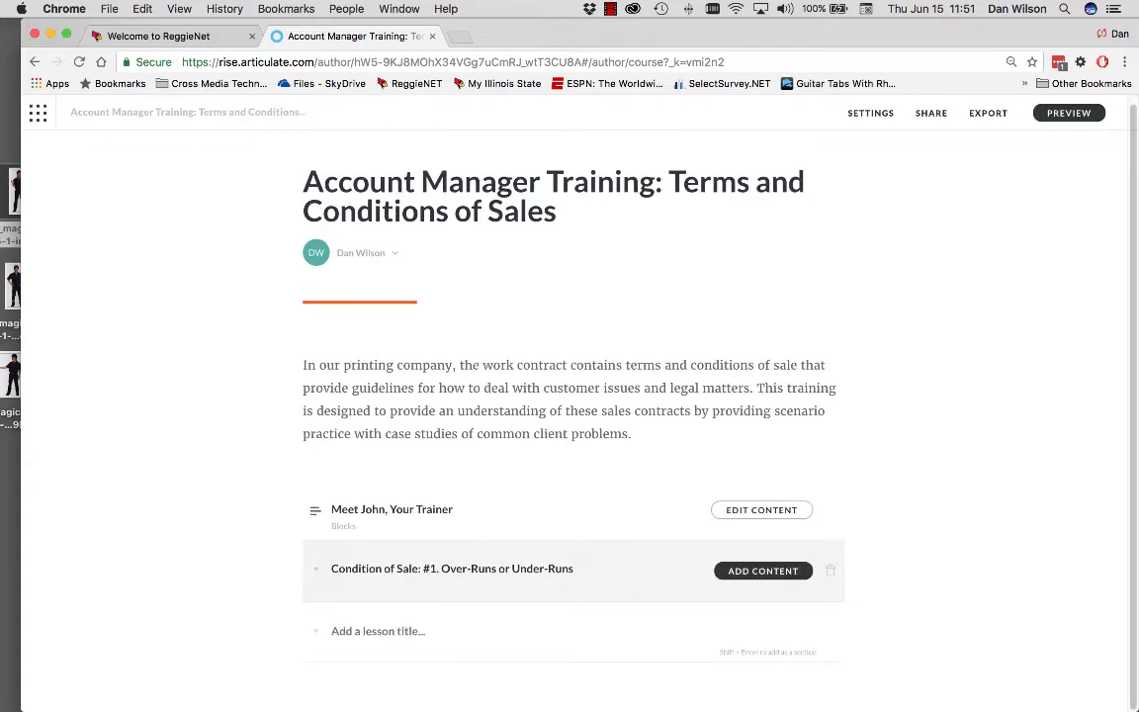
click(764, 571)
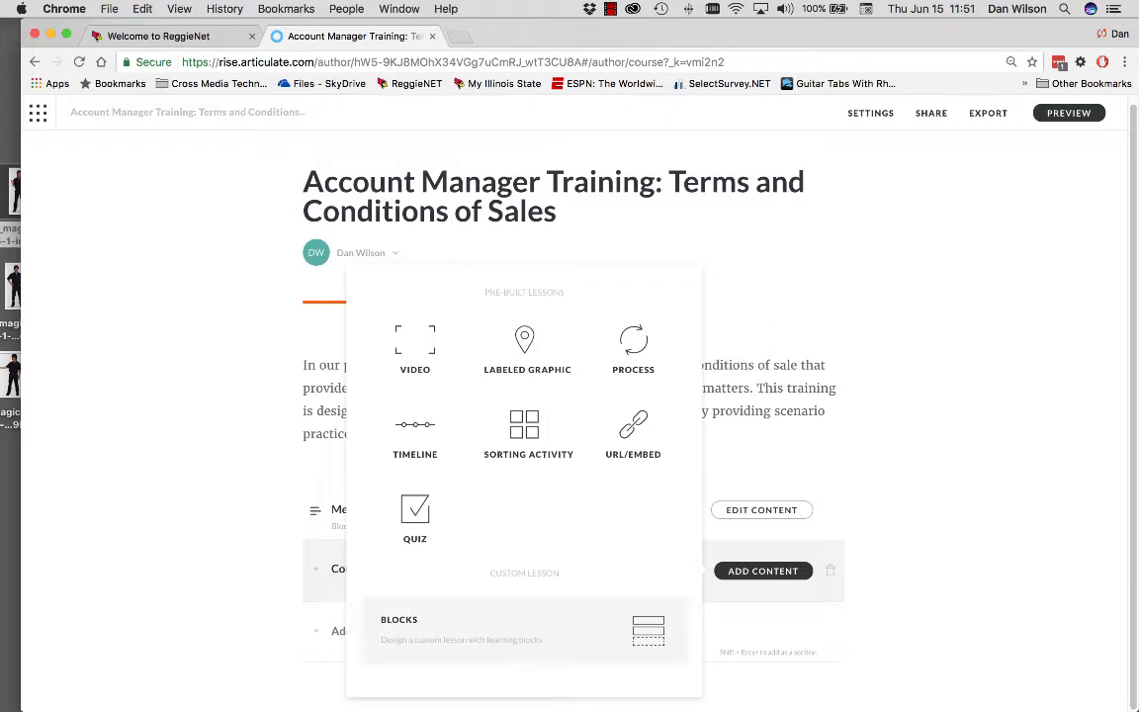
Step: Make the Over-Runs or Under-Runs lesson a custom blocks lesson and open its block library
click(524, 630)
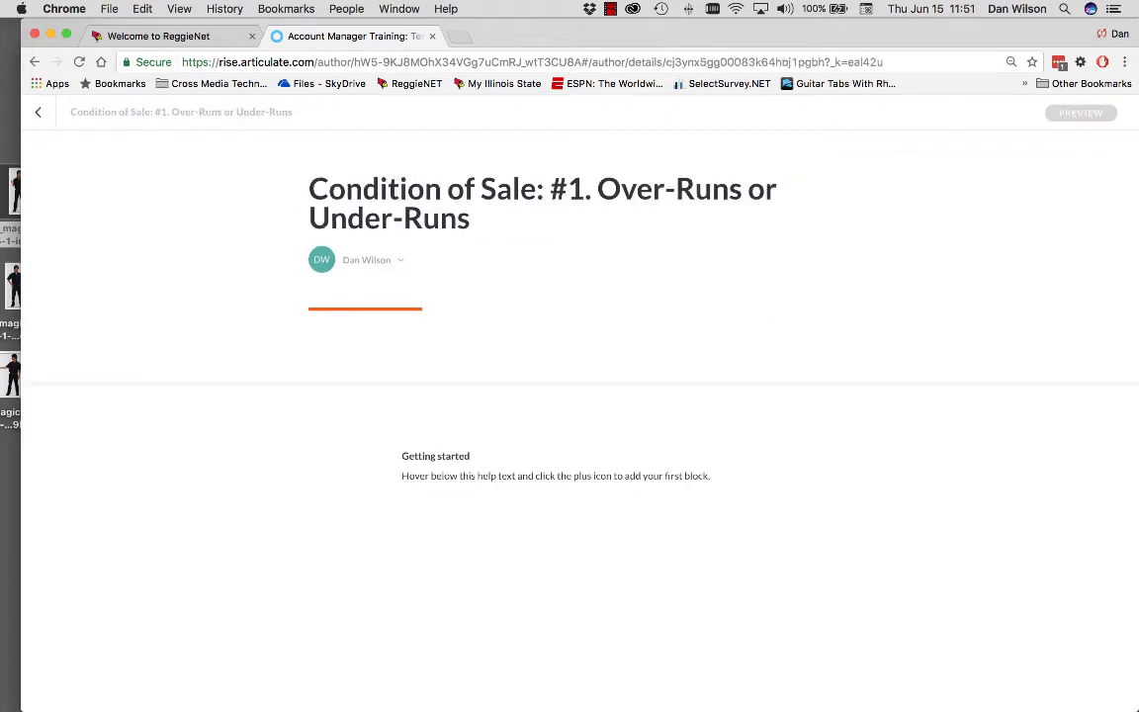
mouse_move(579, 537)
click(579, 537)
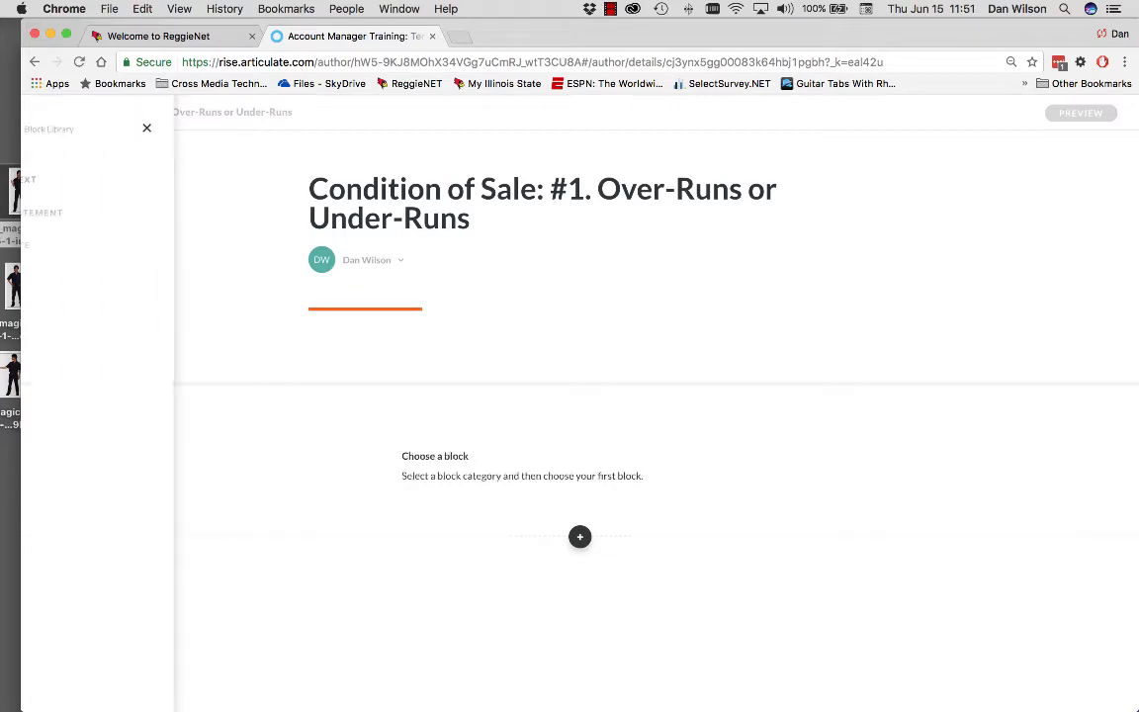
Step: Switch to Word and copy the on-screen coach's two-paragraph definition under "Condition of Sale: #1. Over-Runs or Under-Runs"
mouse_move(30, 368)
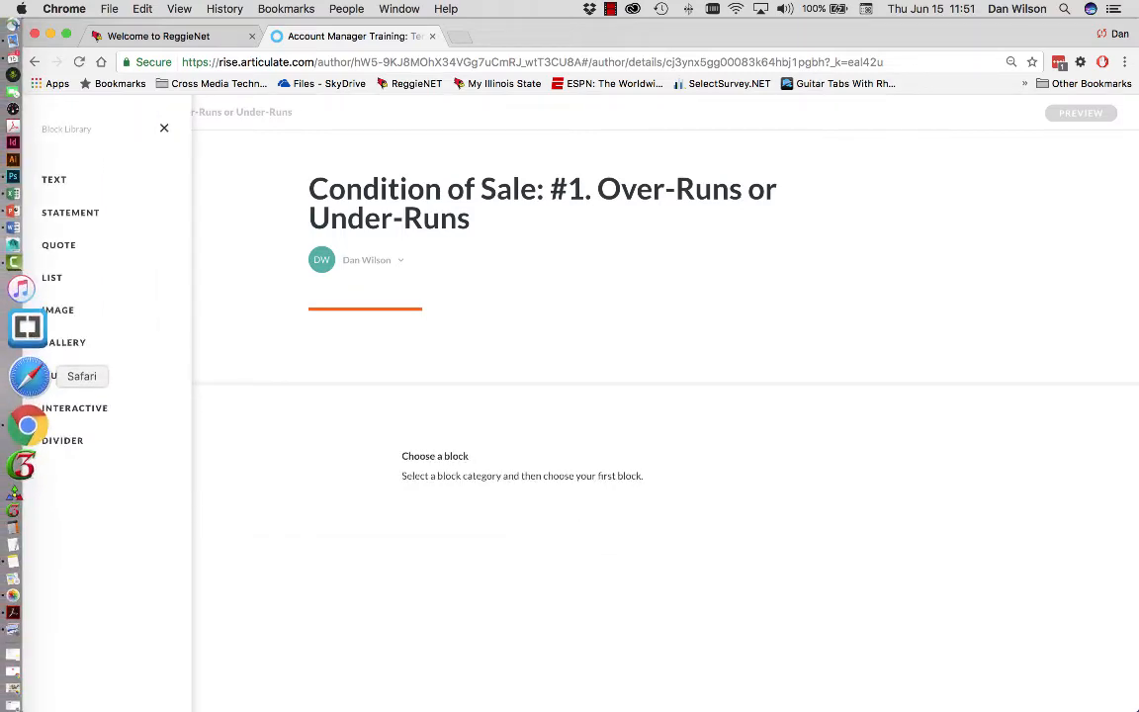
click(28, 292)
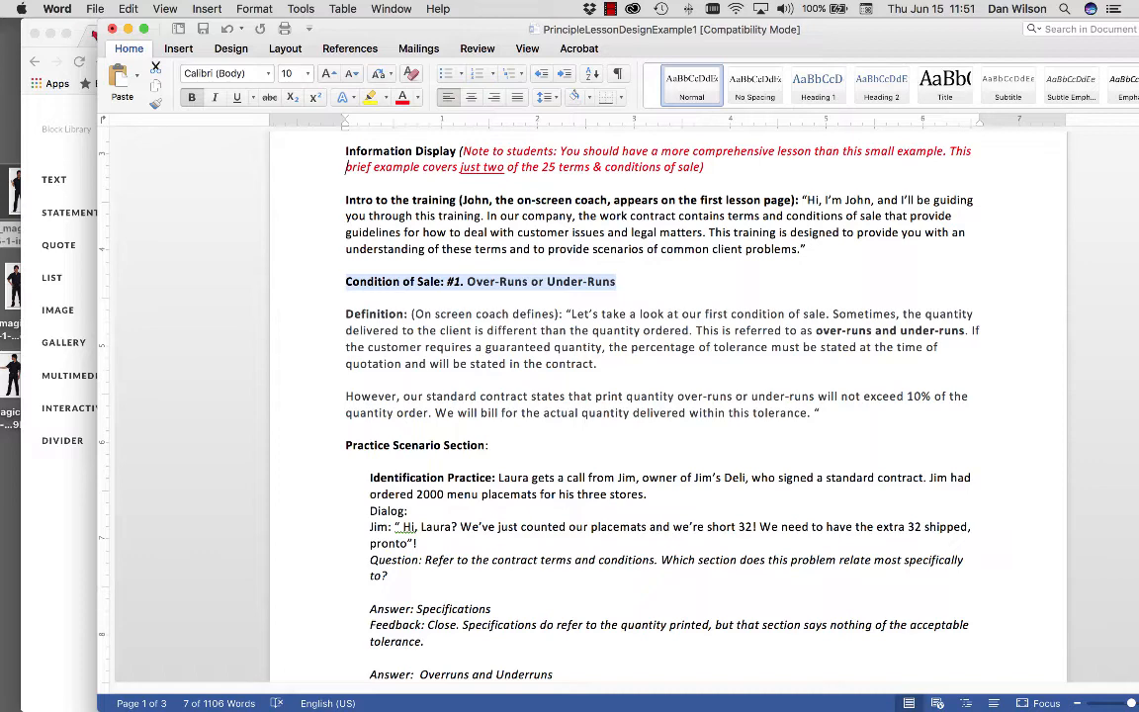
scroll(669, 396, down, 5)
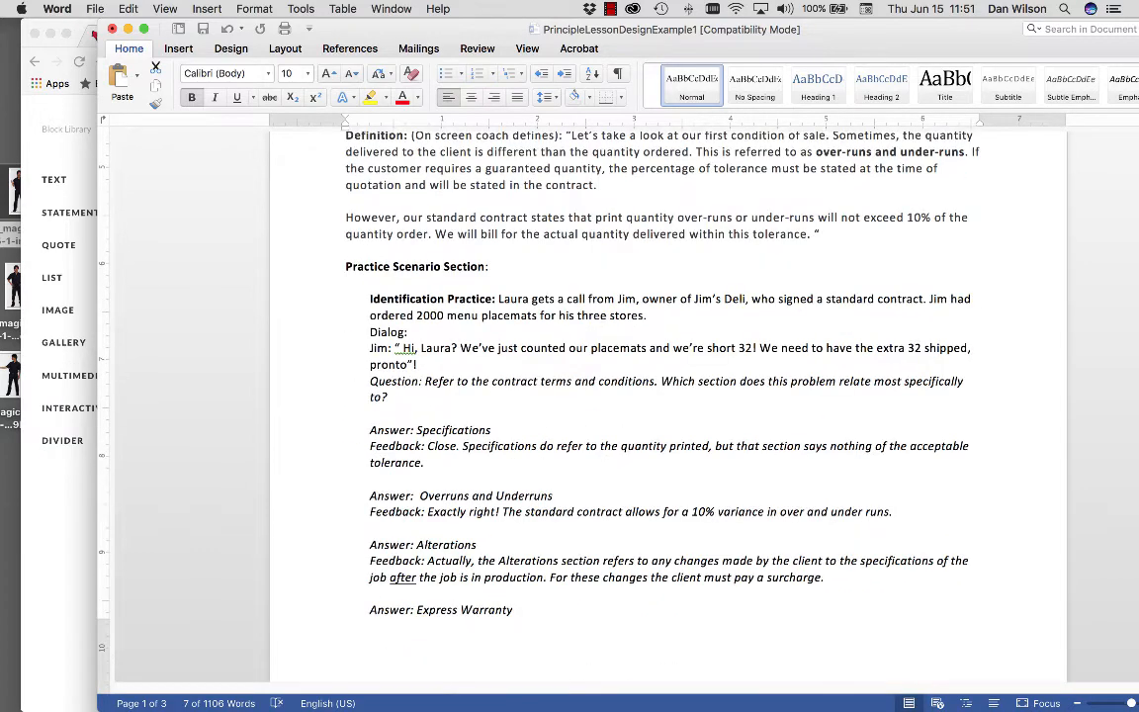
scroll(668, 395, down, 12)
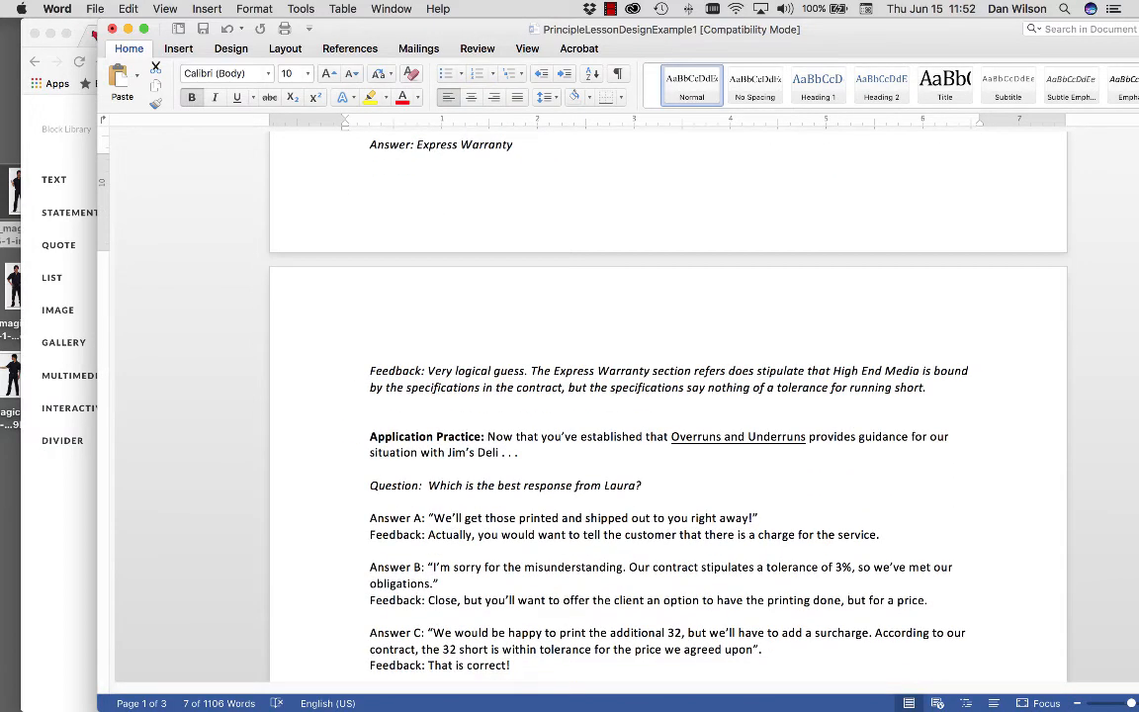
scroll(669, 395, up, 20)
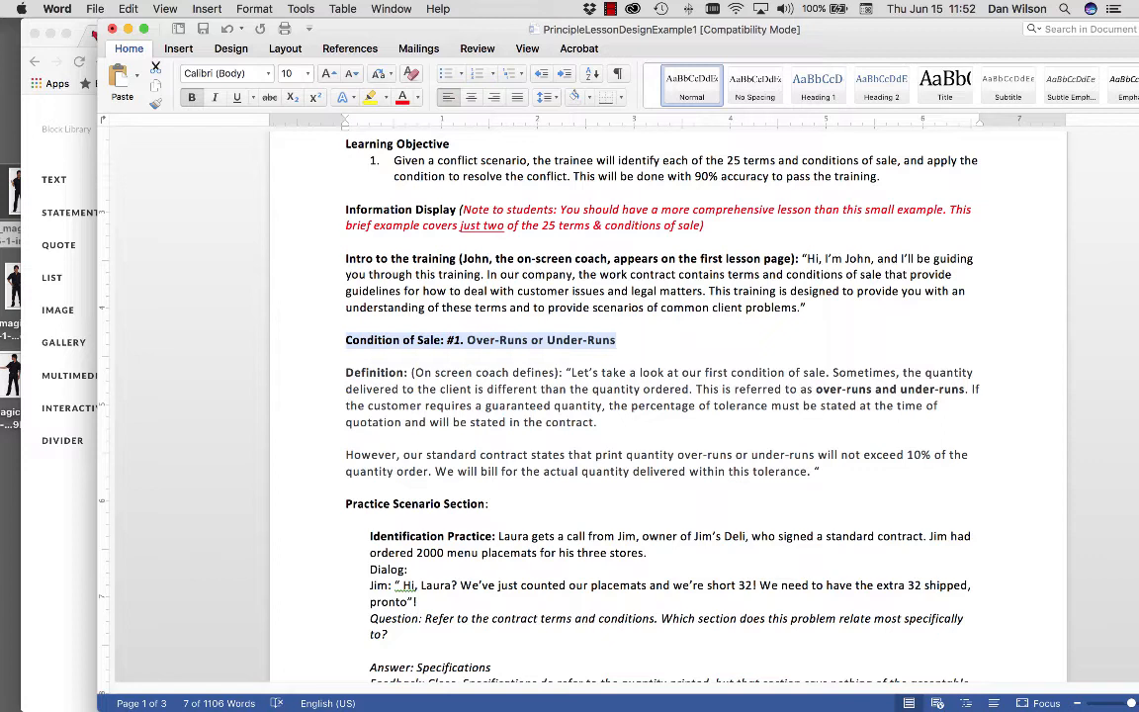
drag(567, 372, 820, 473)
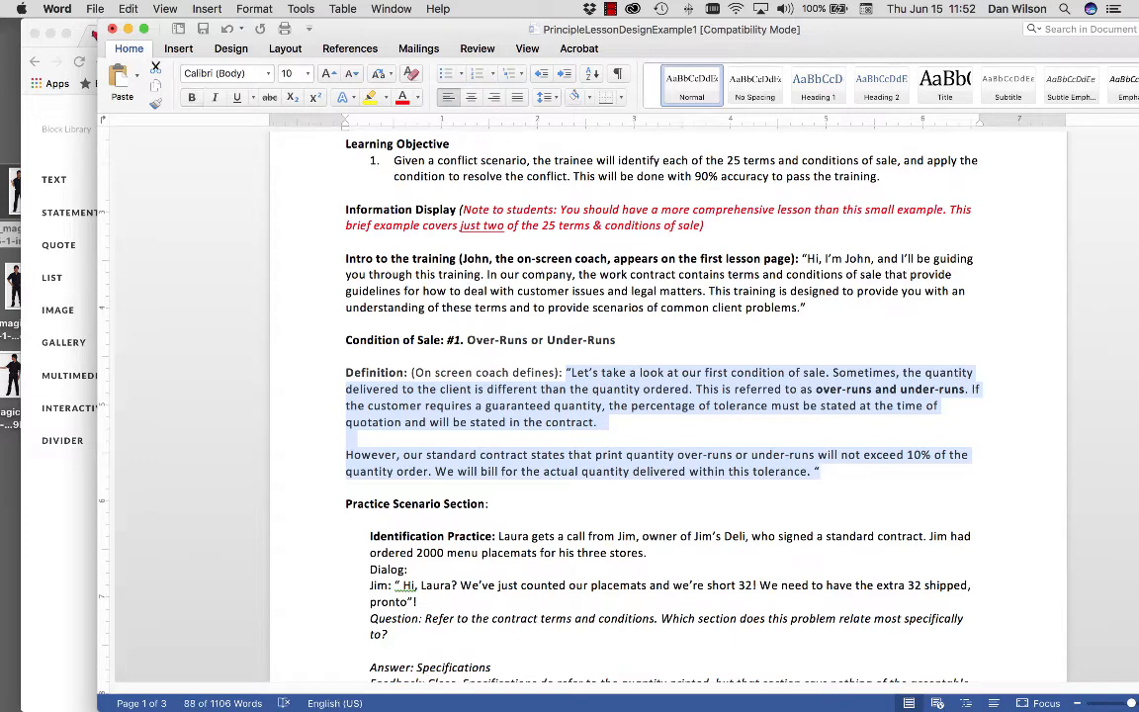
Step: Return to Chrome and insert an Image & text block as the lesson's first block
click(65, 348)
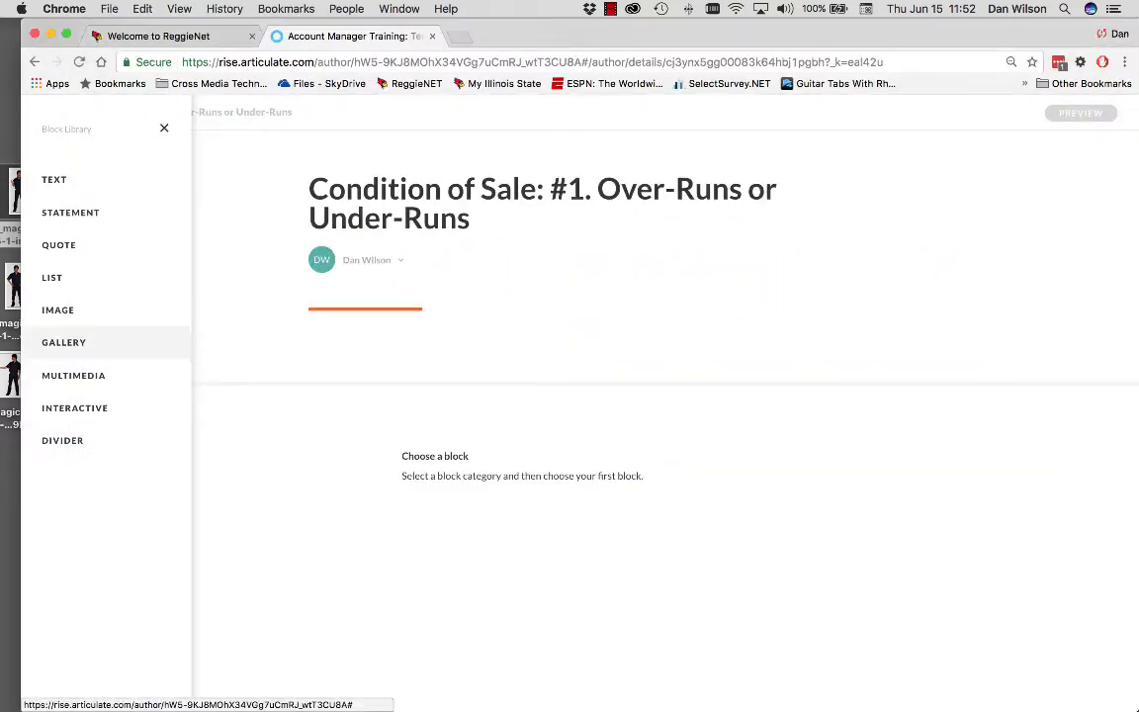
click(57, 310)
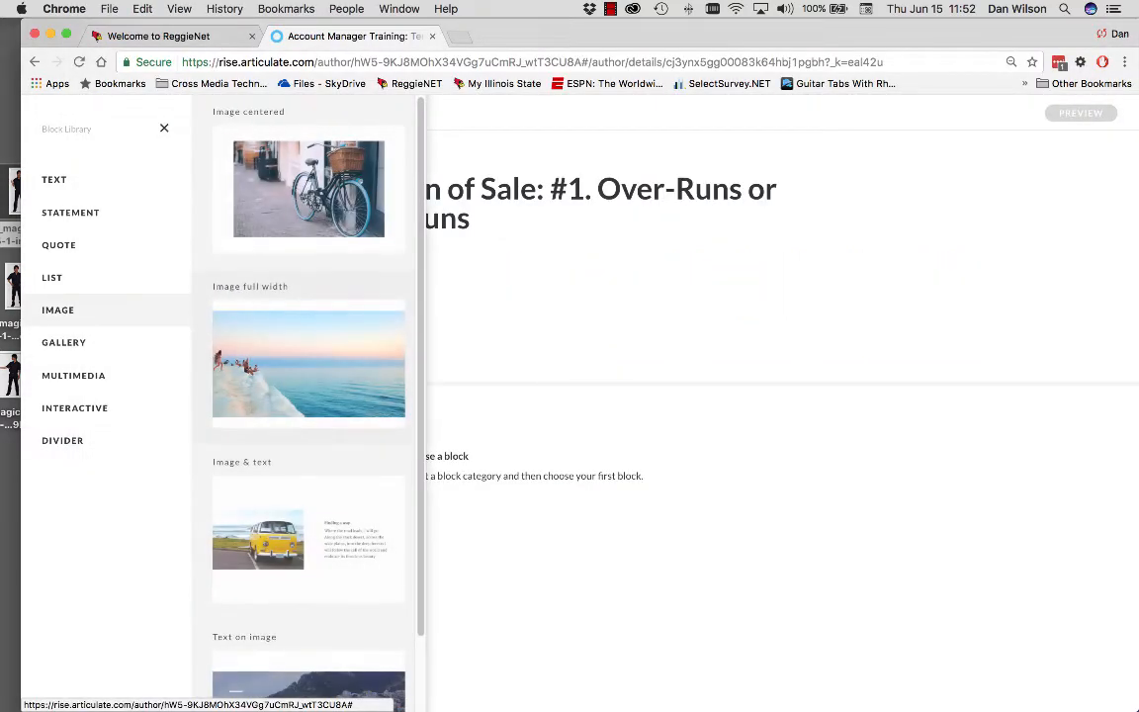
scroll(309, 396, down, 2)
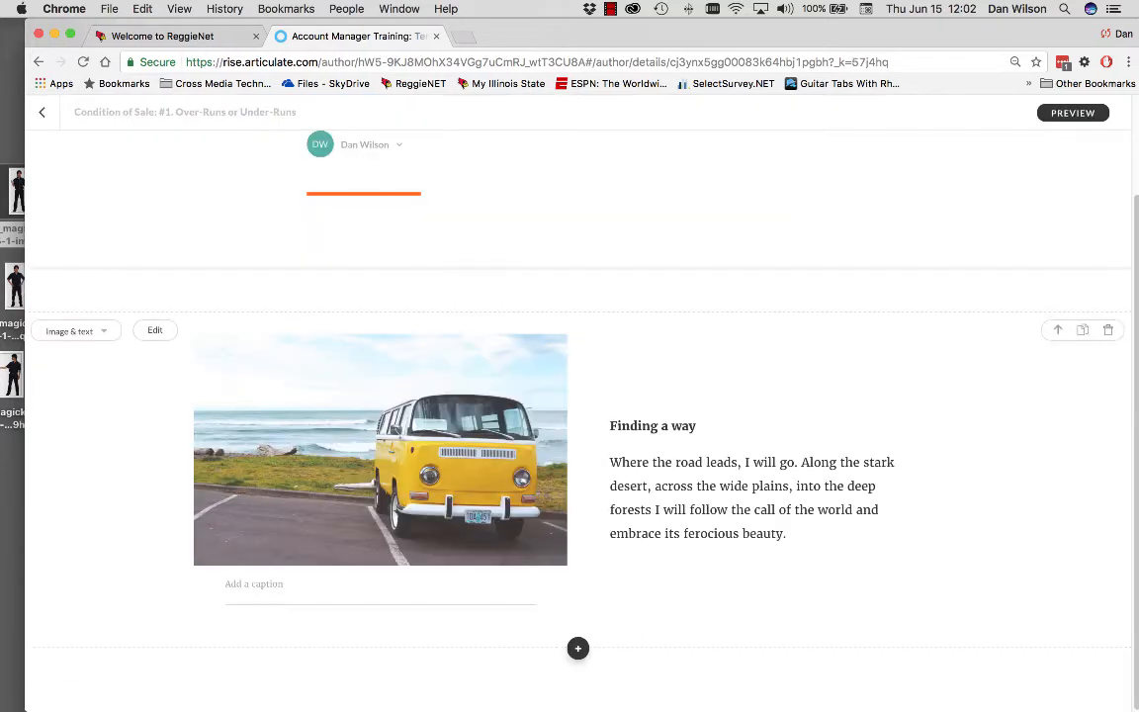
click(153, 328)
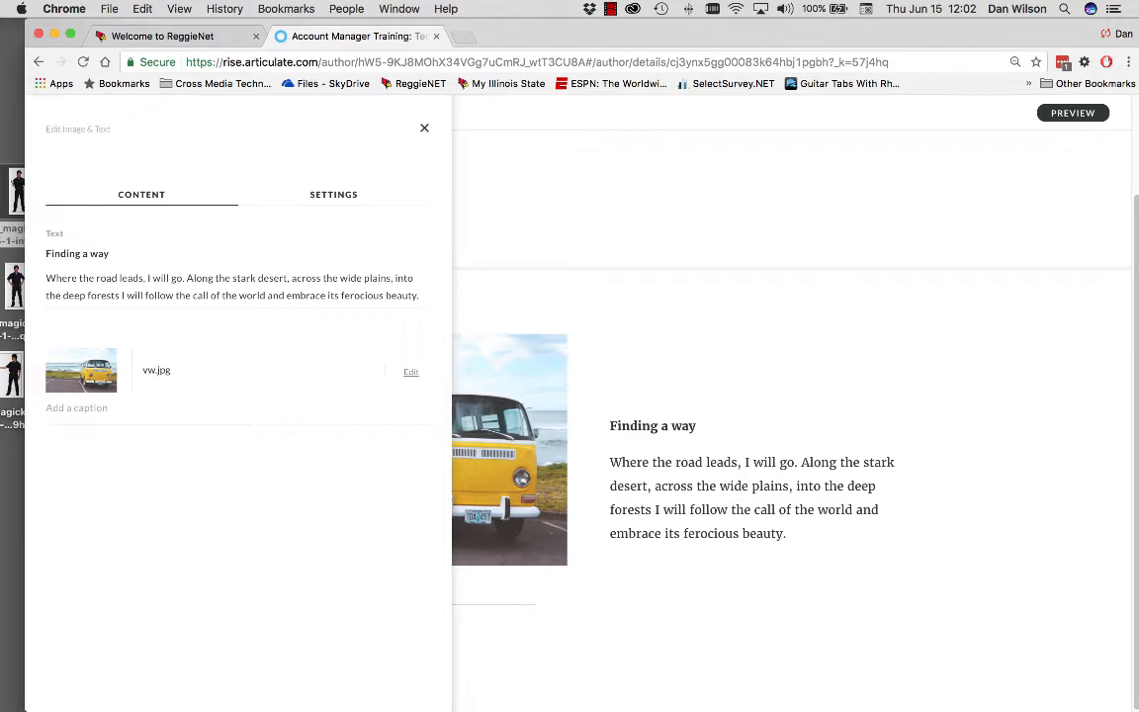
click(410, 372)
click(297, 407)
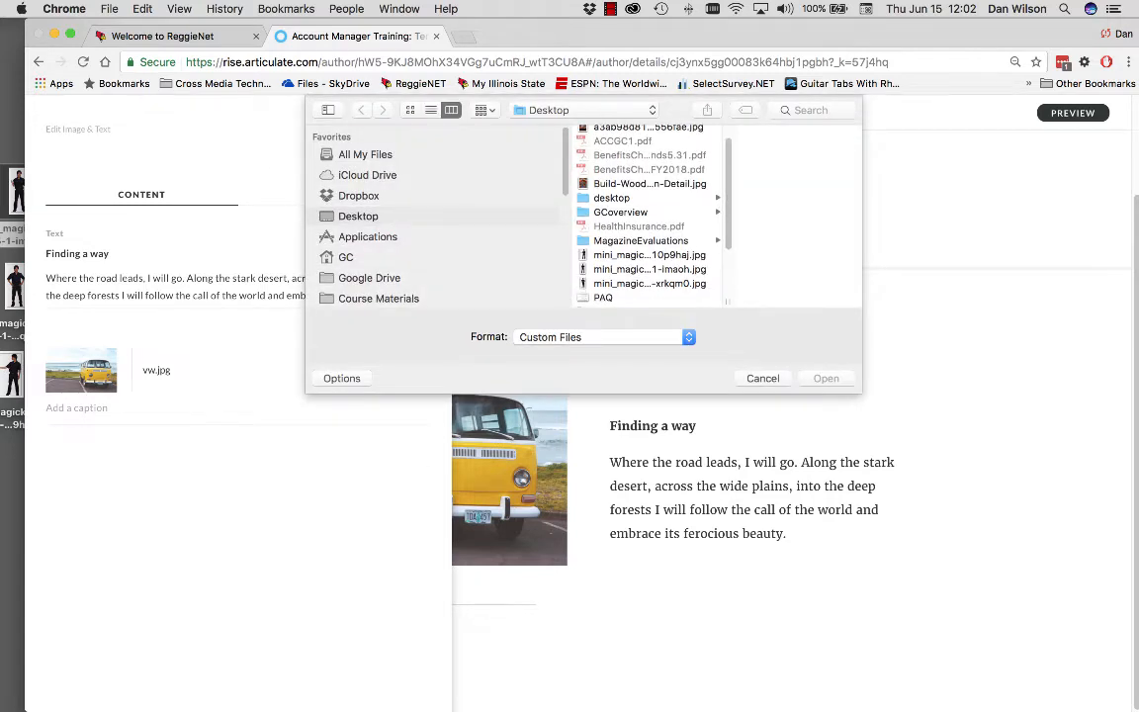
click(649, 255)
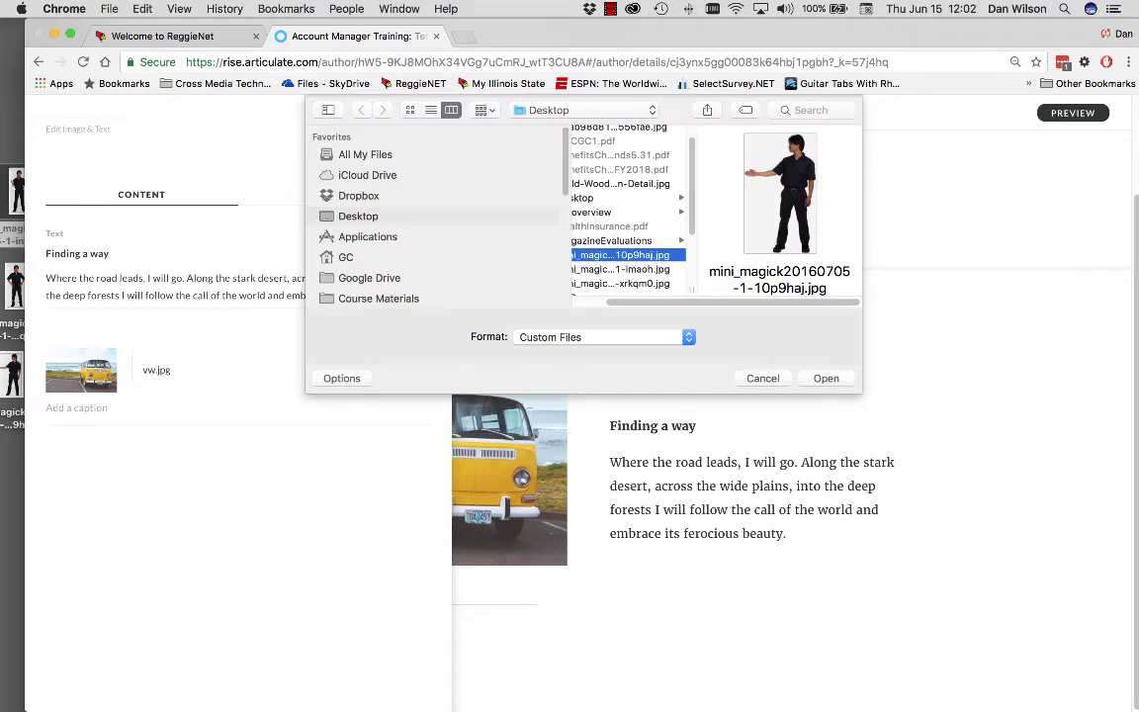
click(825, 379)
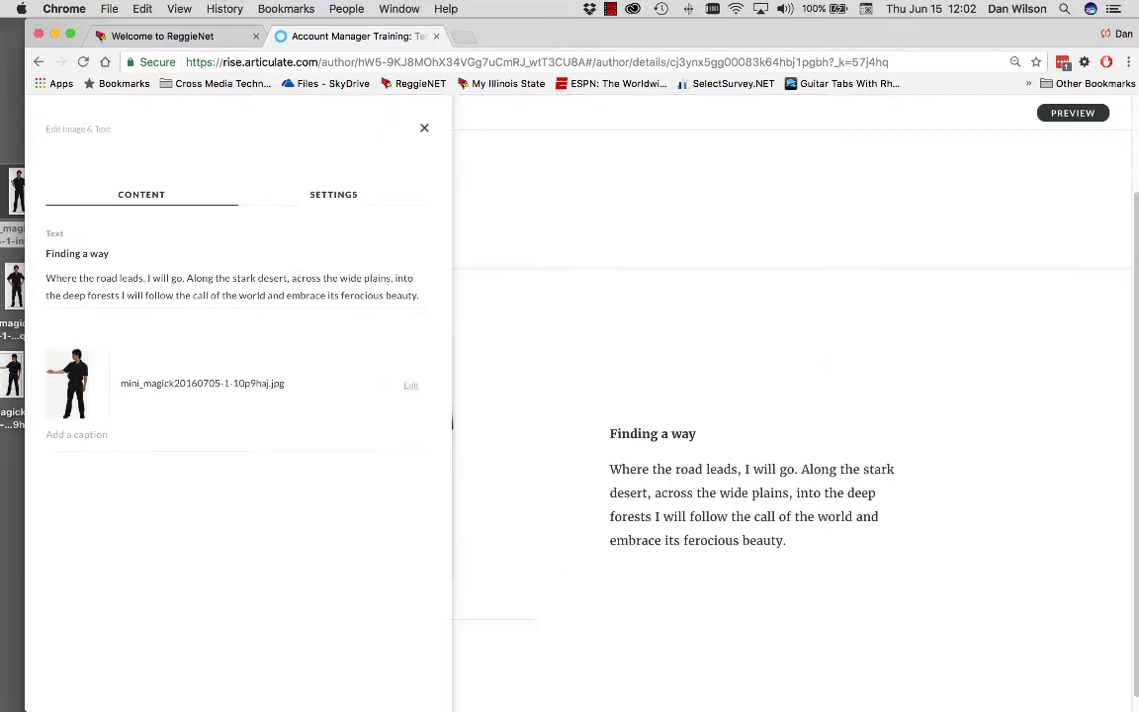
click(425, 128)
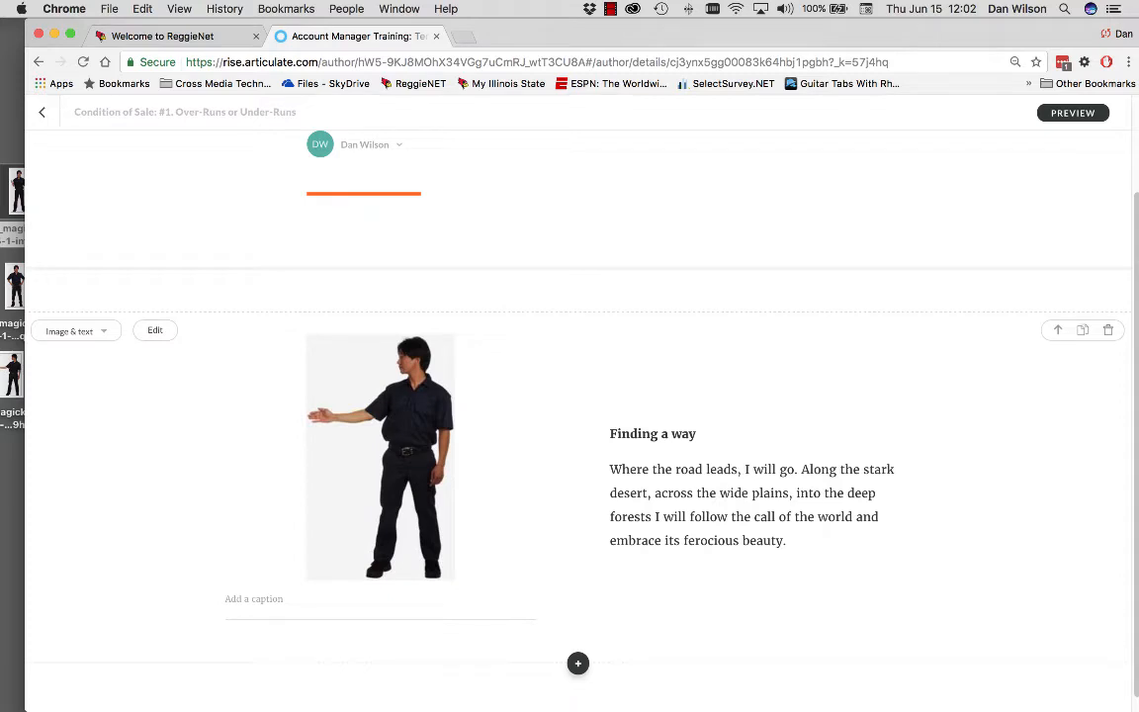
drag(788, 541, 609, 435)
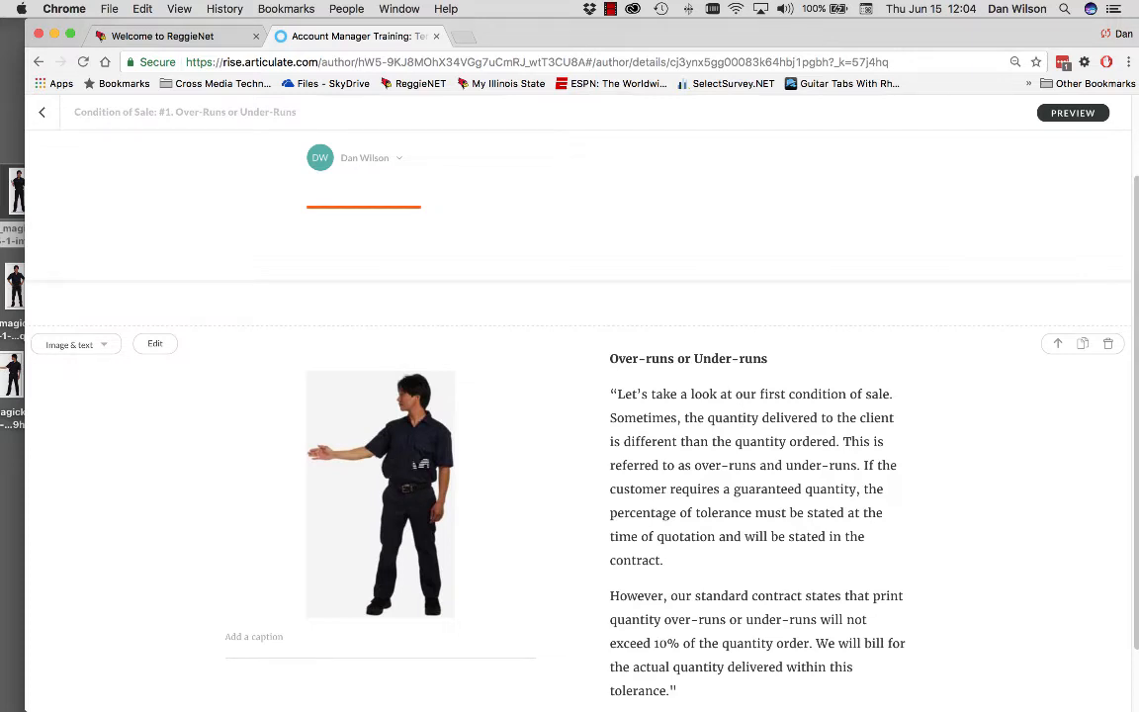
Step: Set the Image & text block's image position to Right
click(155, 344)
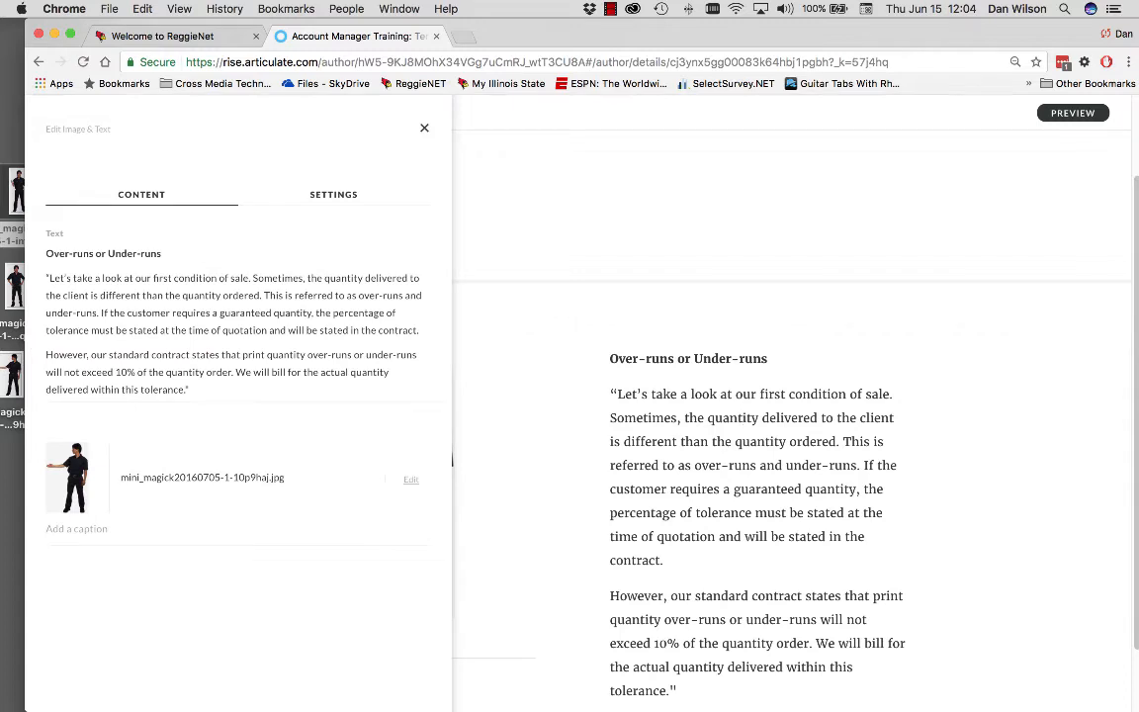
click(334, 195)
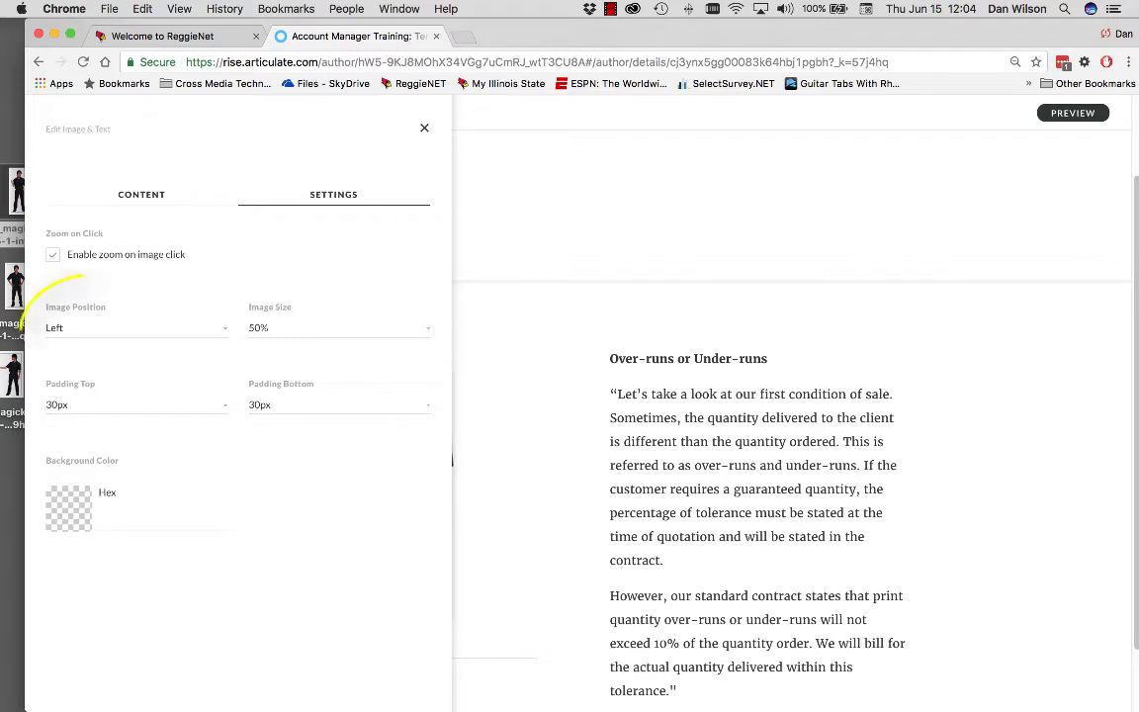
click(94, 327)
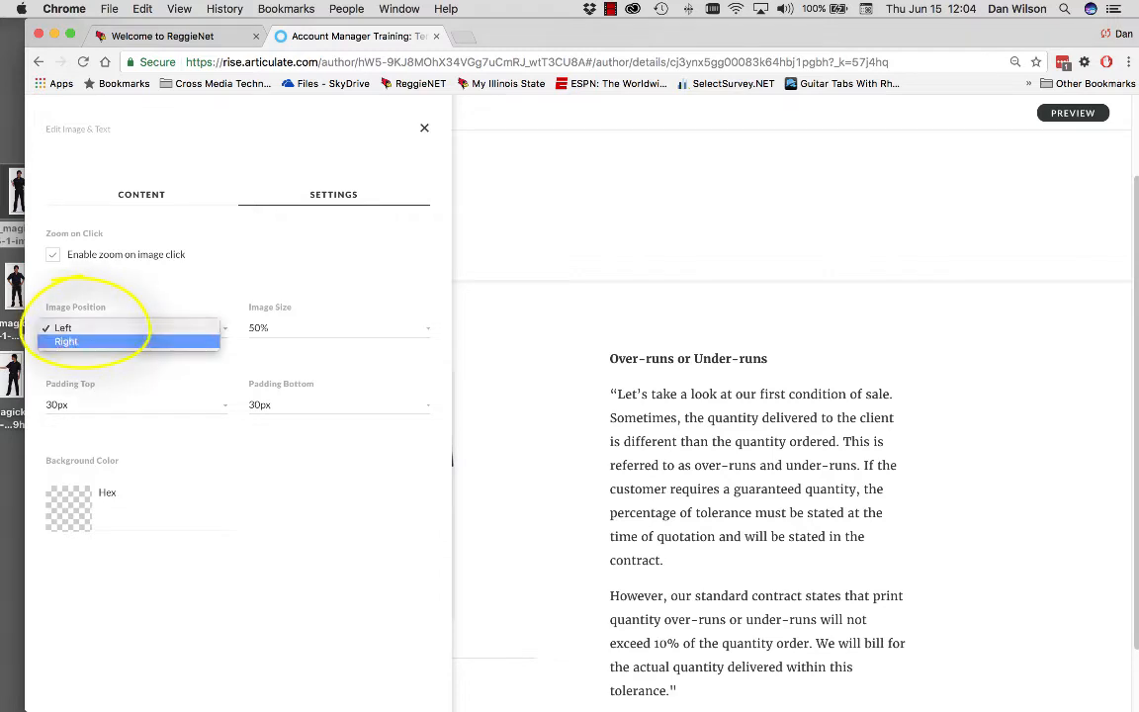
click(89, 342)
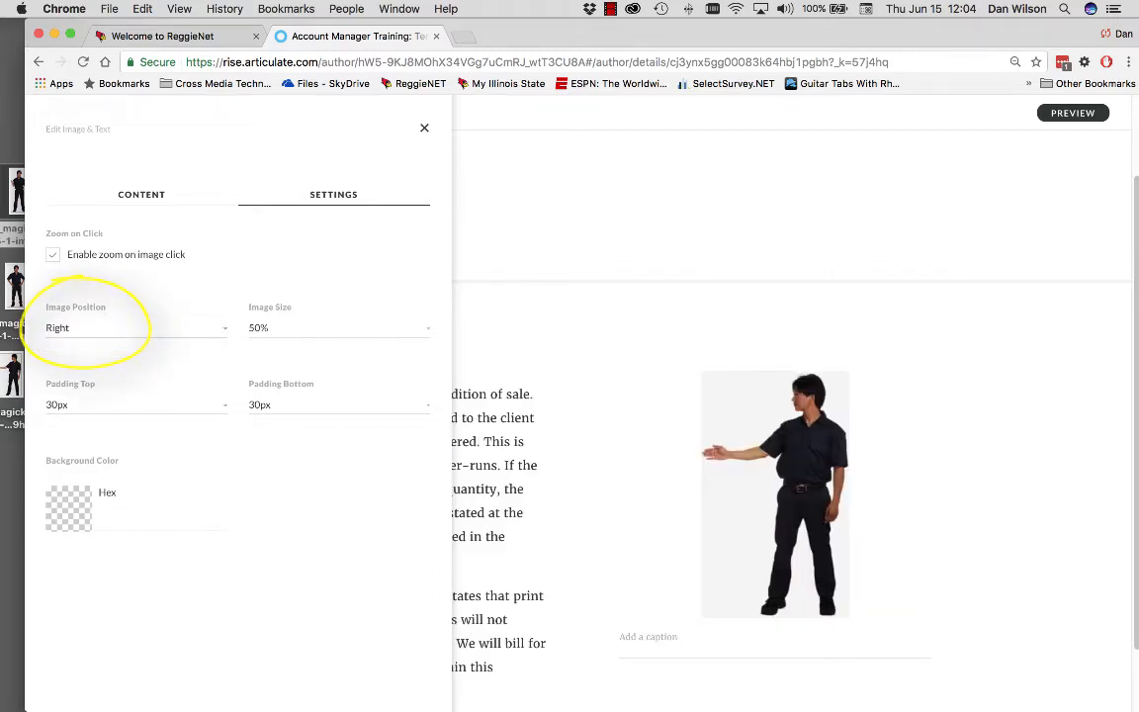
click(424, 128)
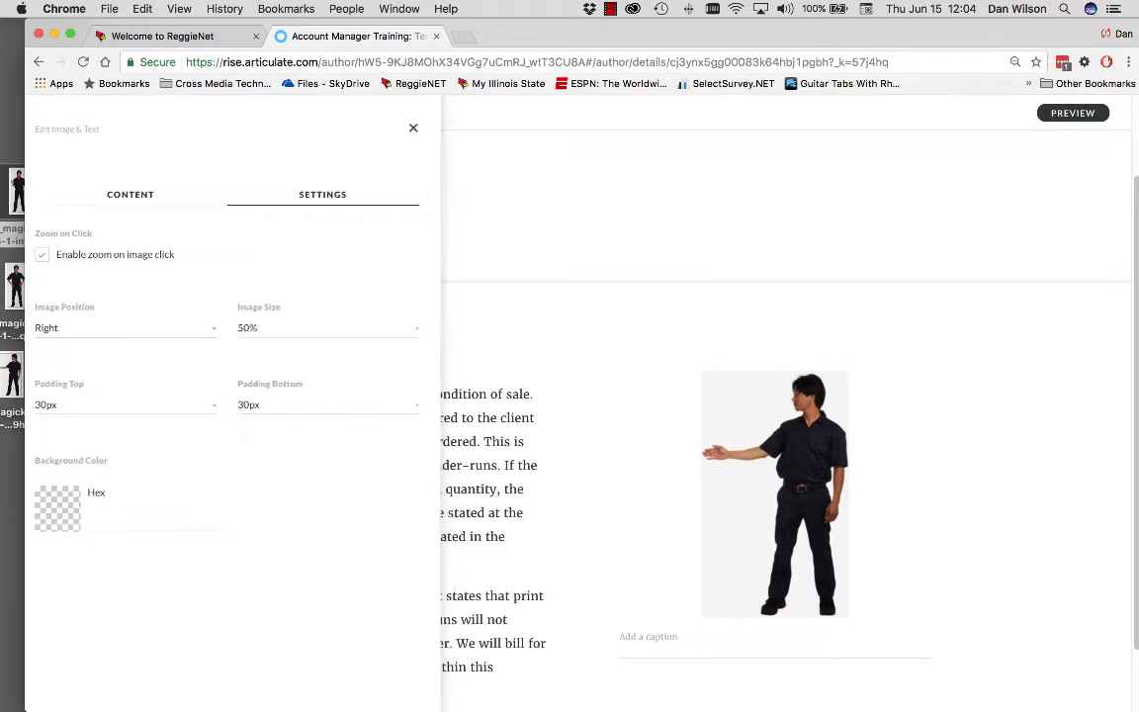
Step: Insert a Continue divider block below the Over-runs or Under-runs text
scroll(574, 395, down, 2)
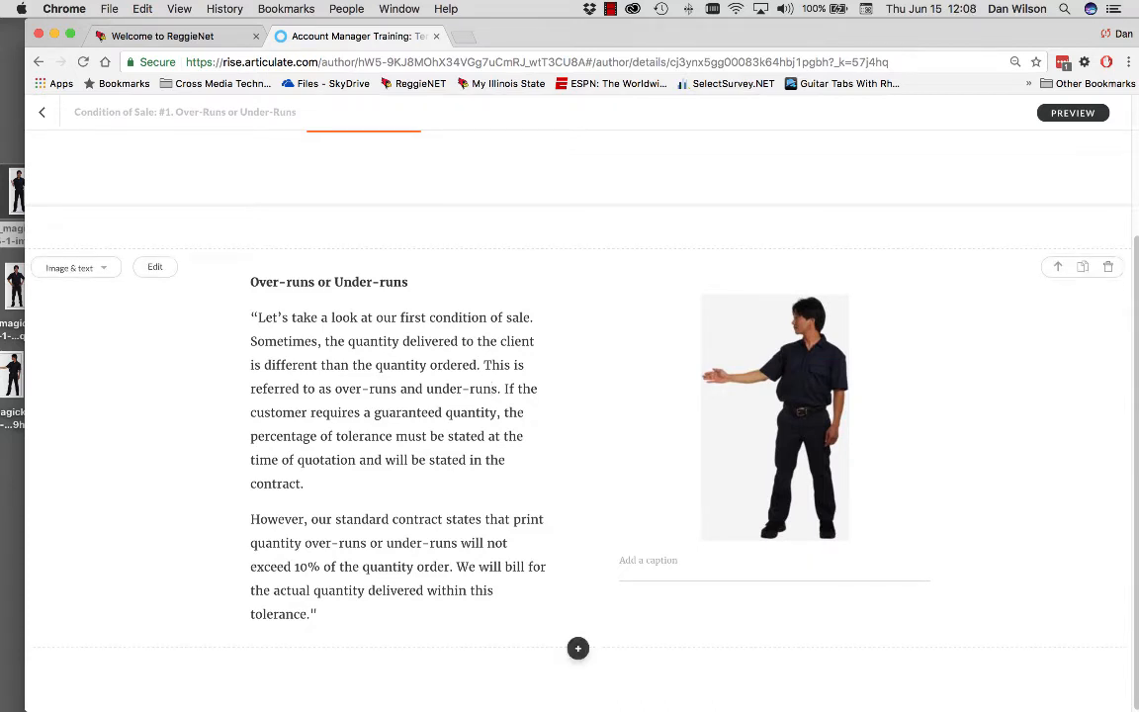
click(577, 648)
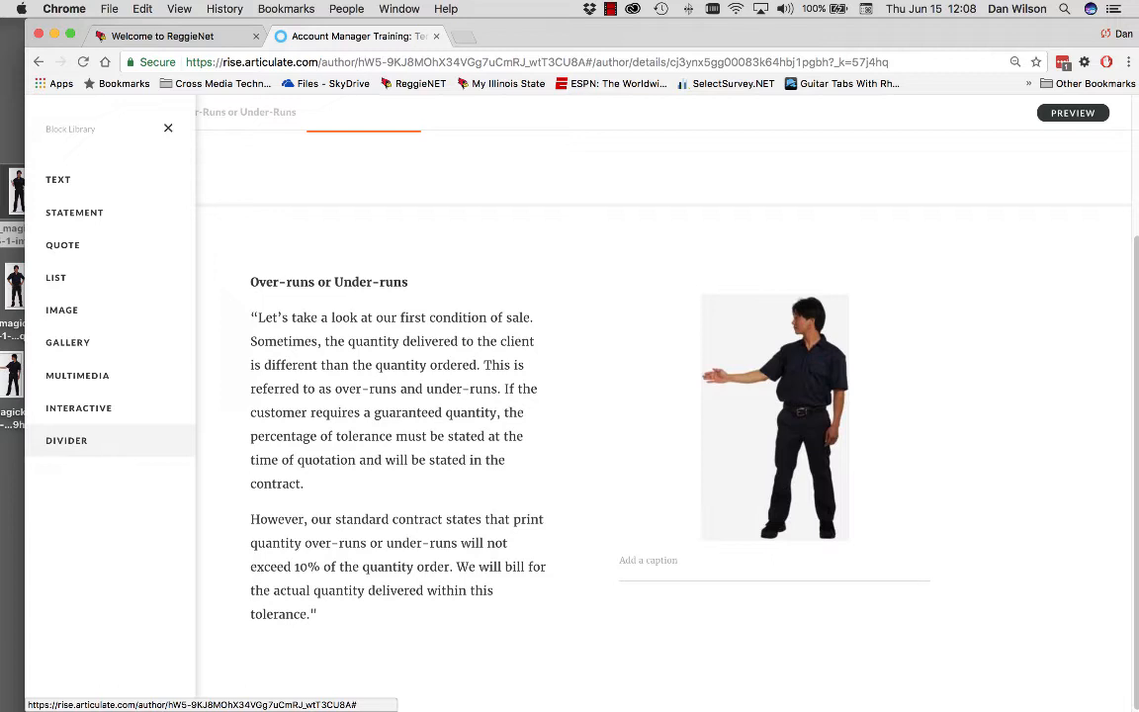
click(67, 440)
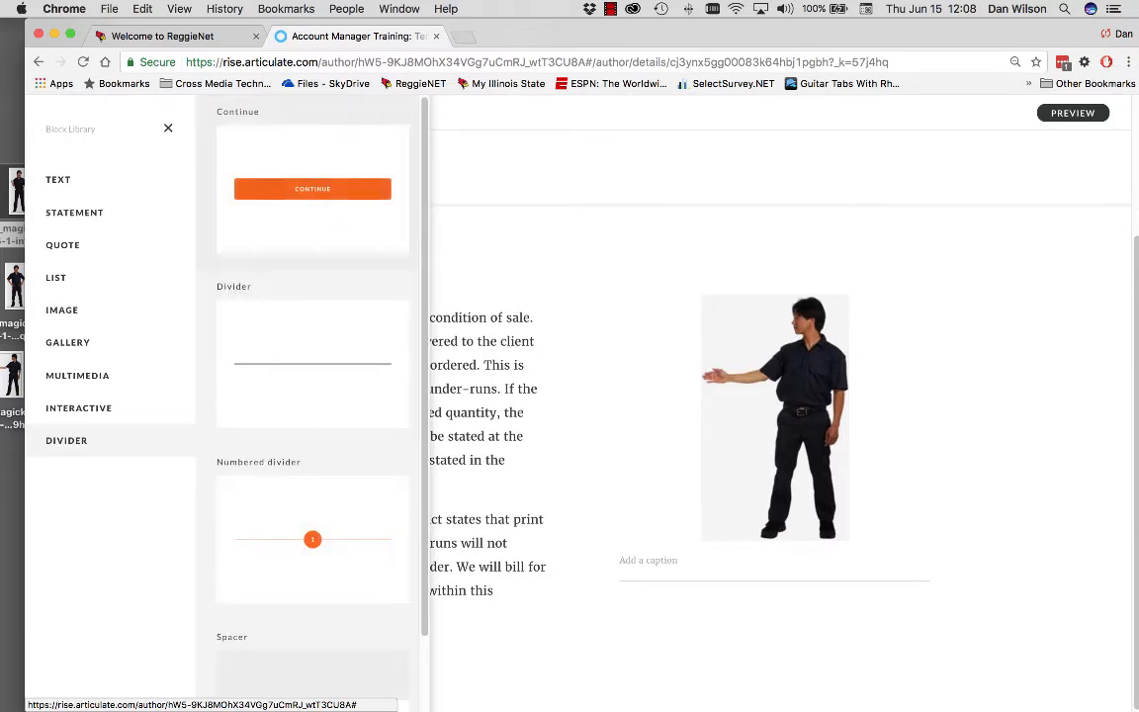
click(313, 189)
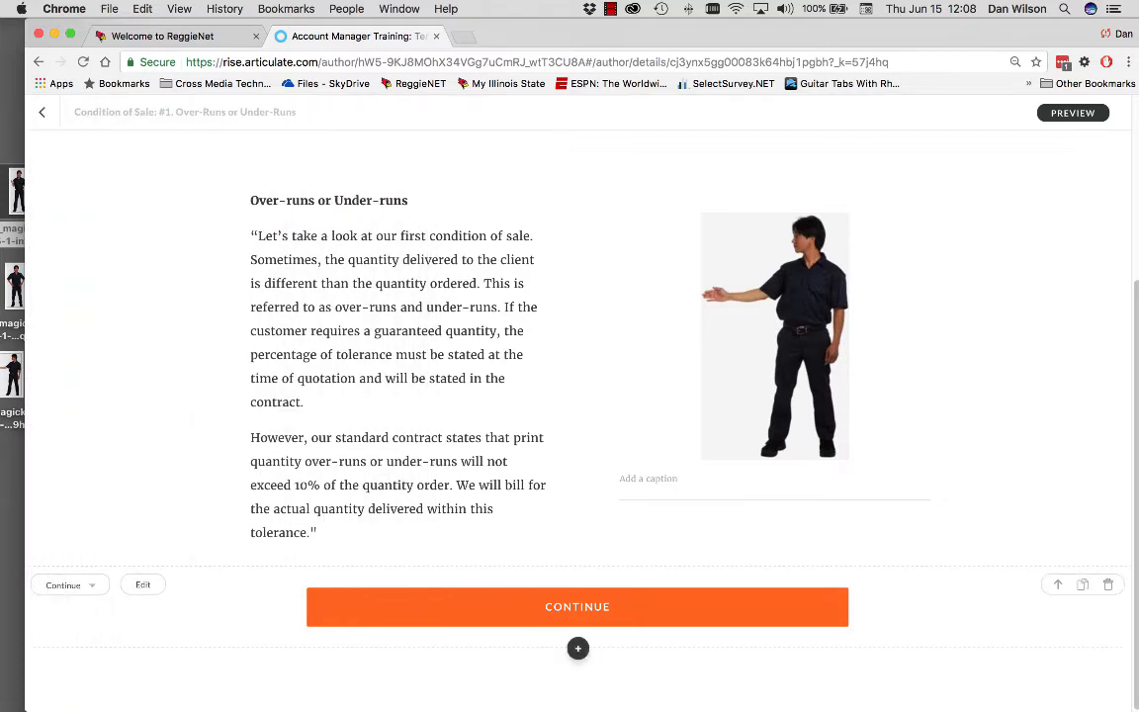
Step: Change the Continue block's label to "Practice"
click(142, 584)
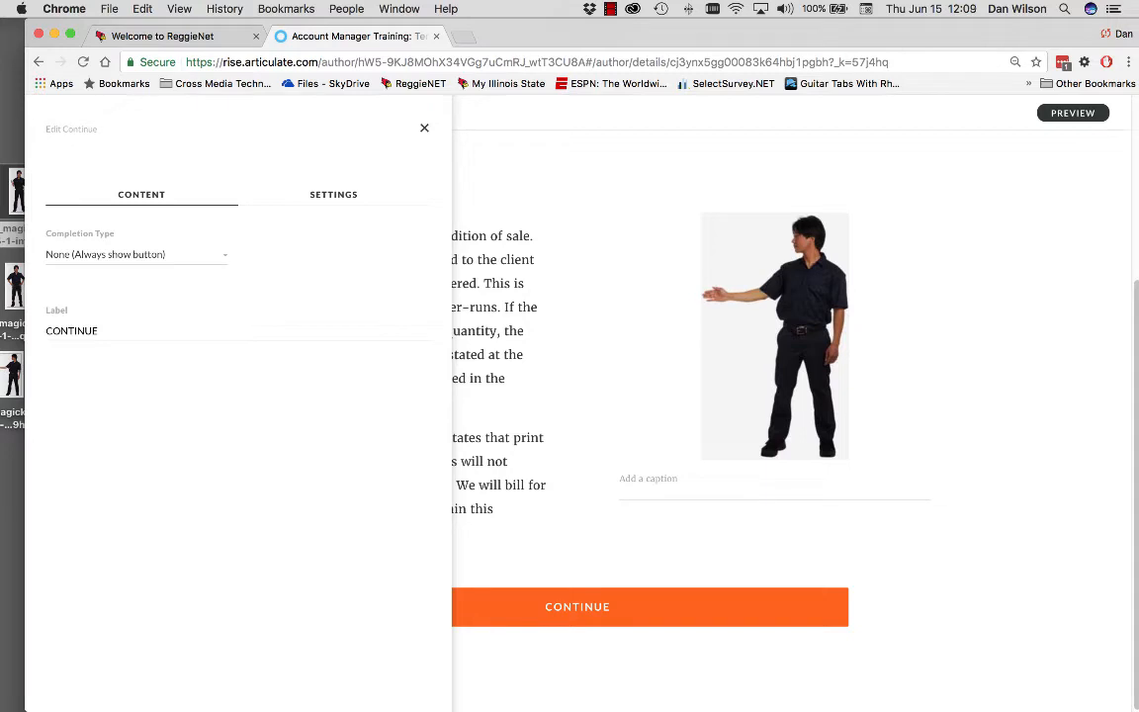
drag(99, 331, 45, 332)
text(Practice)
click(578, 396)
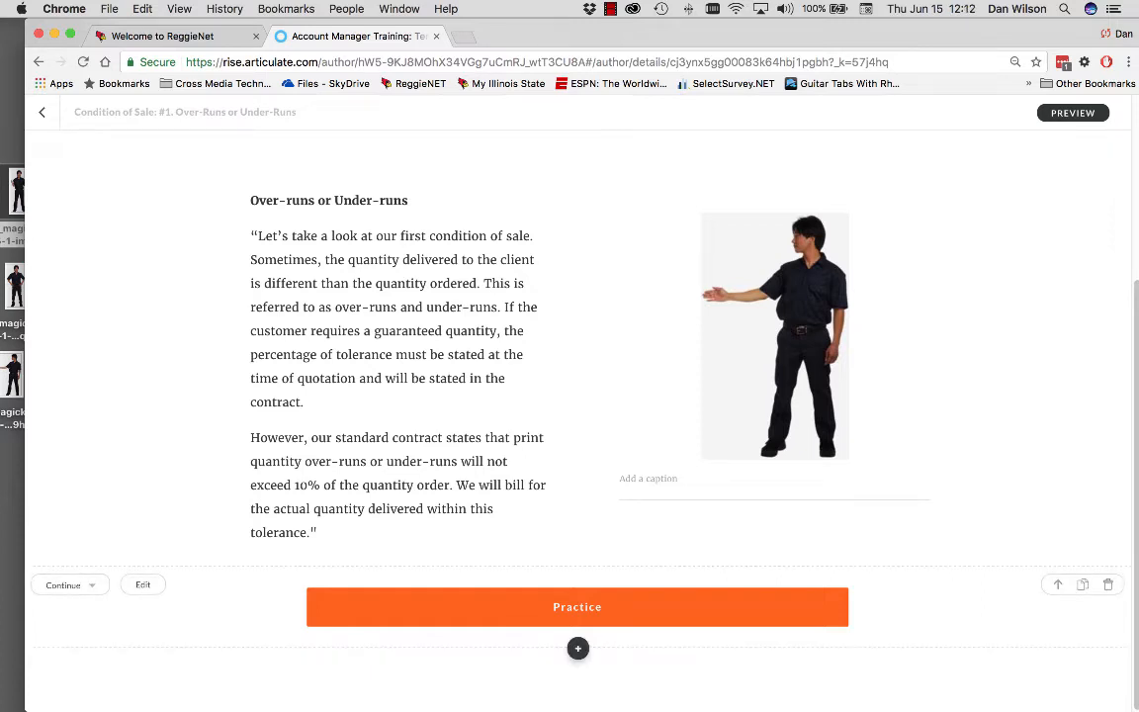
Step: Show the statement blocks for a new block under Practice, and copy the Identification Practice scenario, dialog and question from Word
click(578, 647)
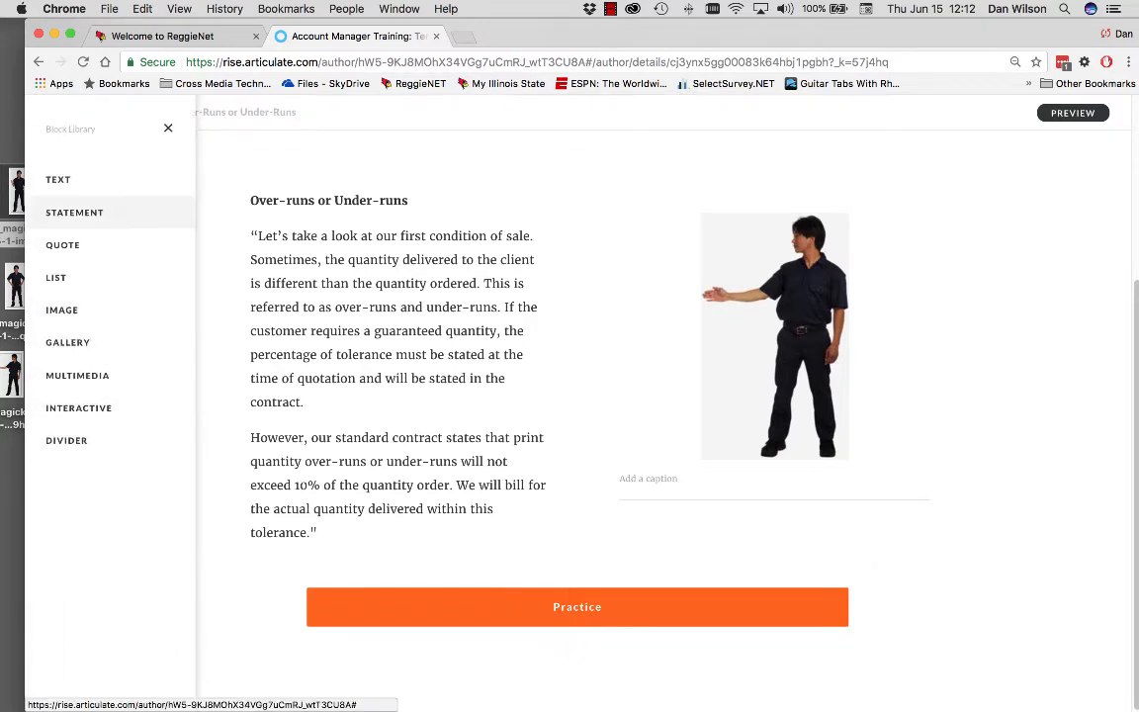
click(74, 212)
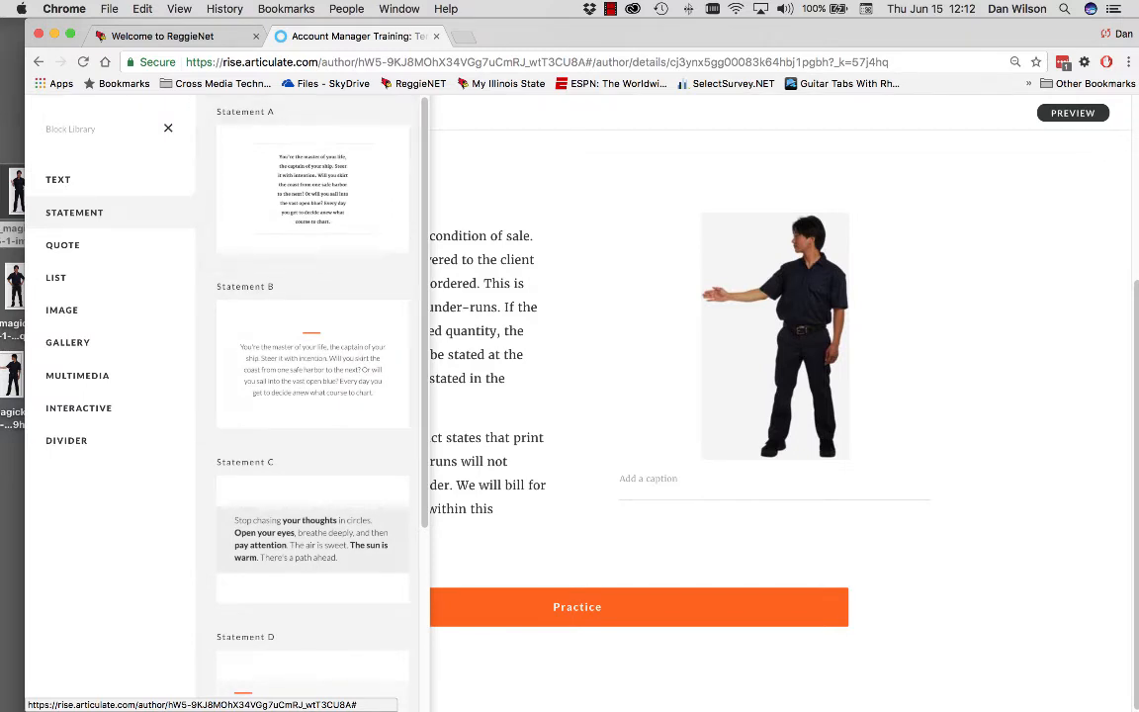
mouse_move(30, 302)
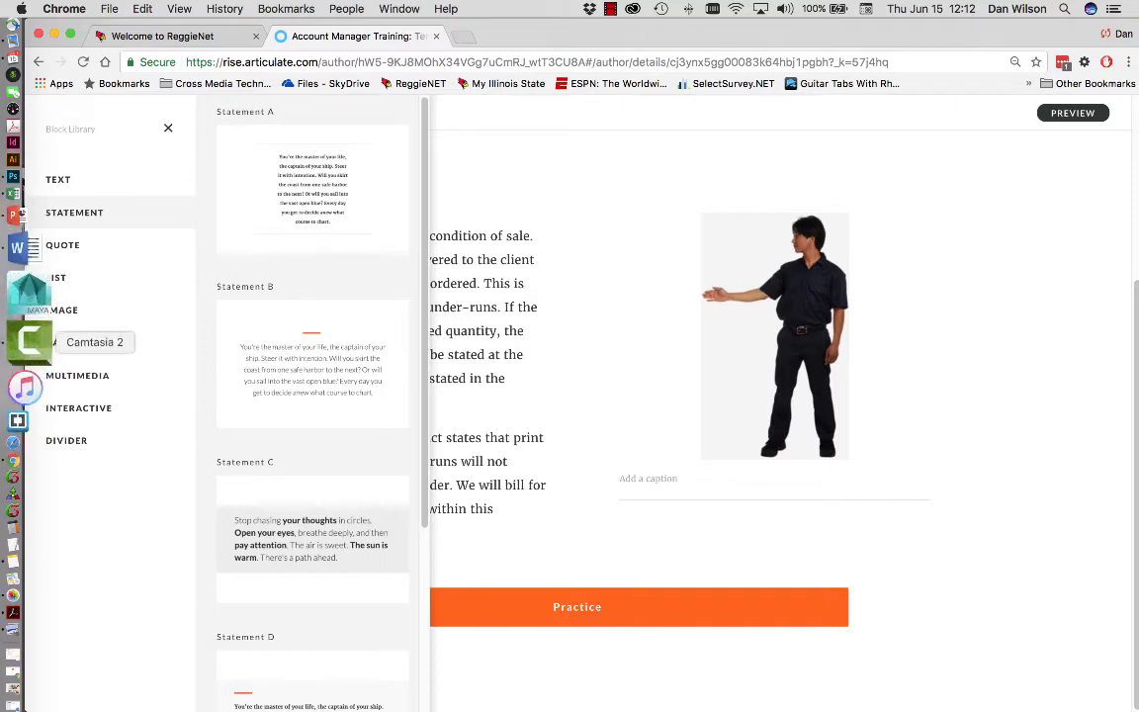
click(22, 297)
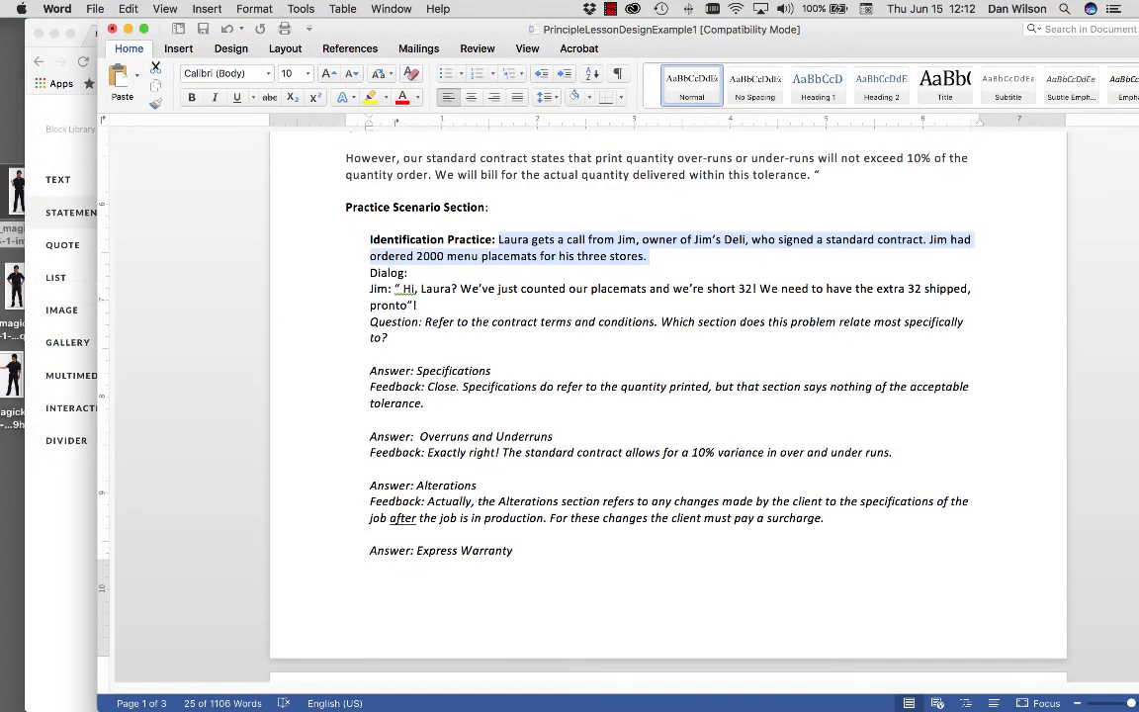
click(501, 241)
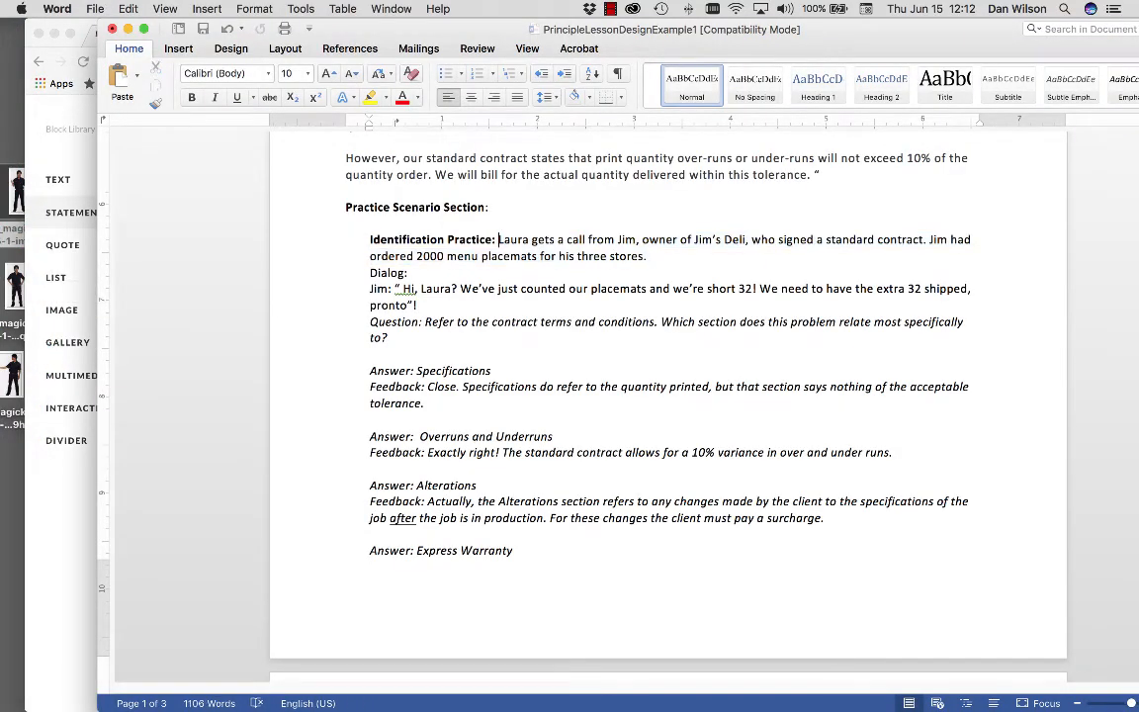
key(shift+Down)
key(shift+Down)
key(shift+Down)
key(shift+Down)
key(shift+Down)
key(shift+Down)
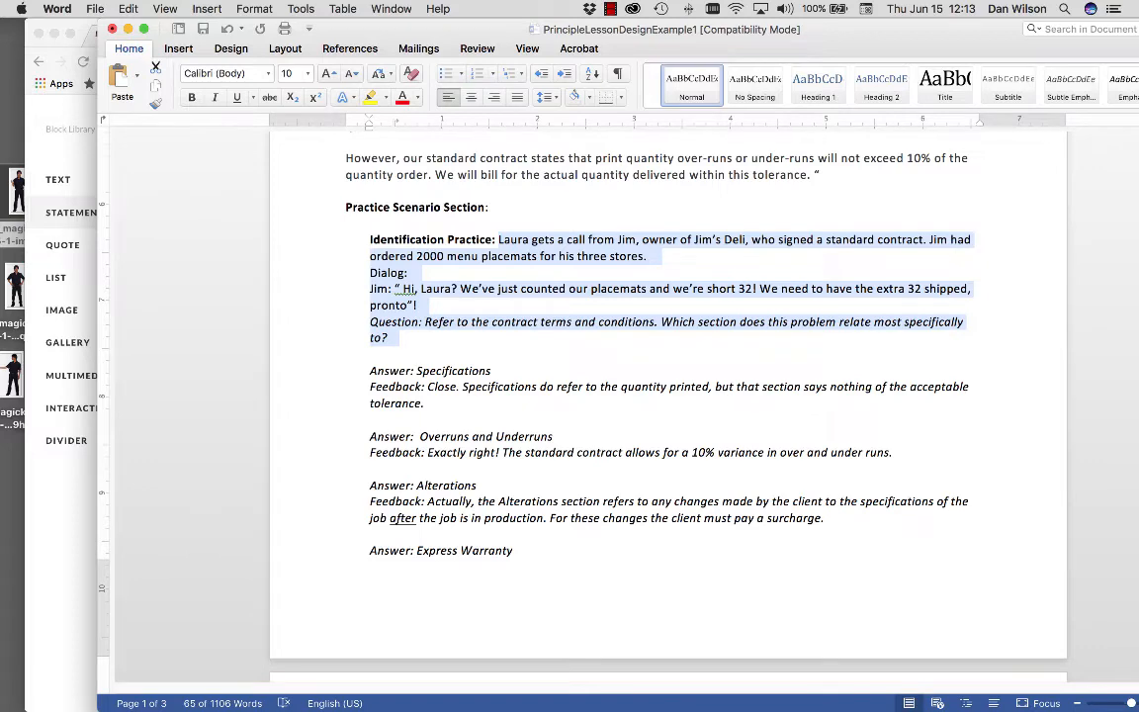
key(super+c)
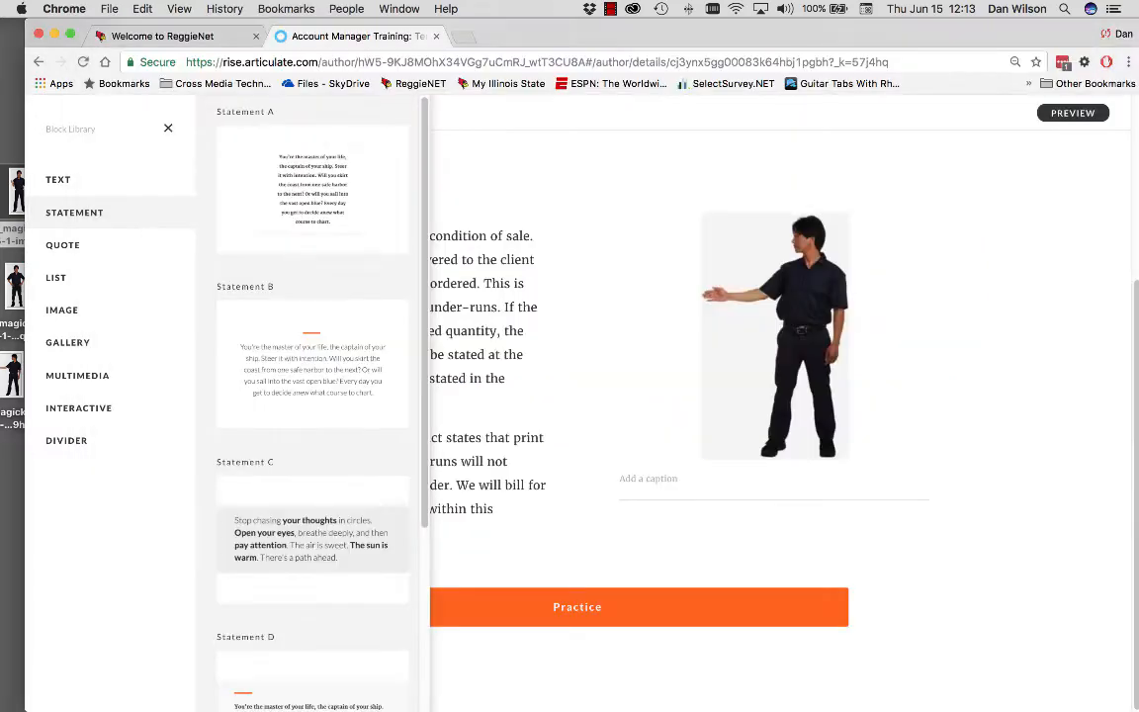
Step: Insert a Statement B block under Practice in Rise and replace its placeholder text with the copied Identification Practice scenario, dialog and question
key(super+Tab)
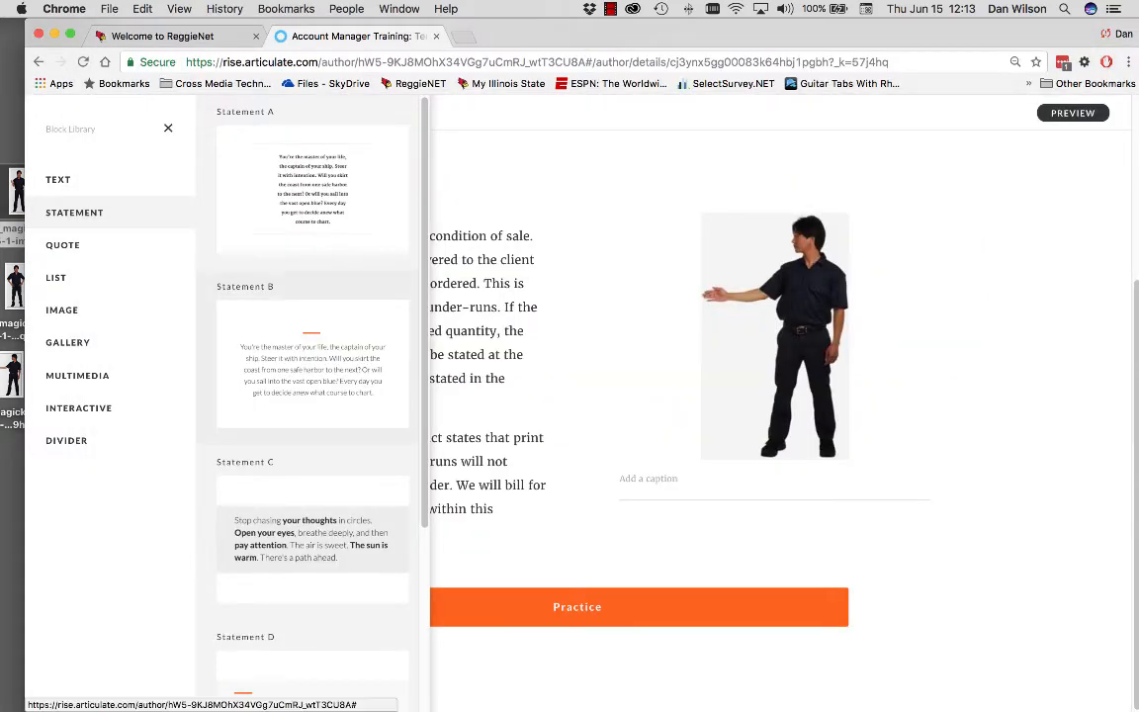
scroll(311, 395, down, 3)
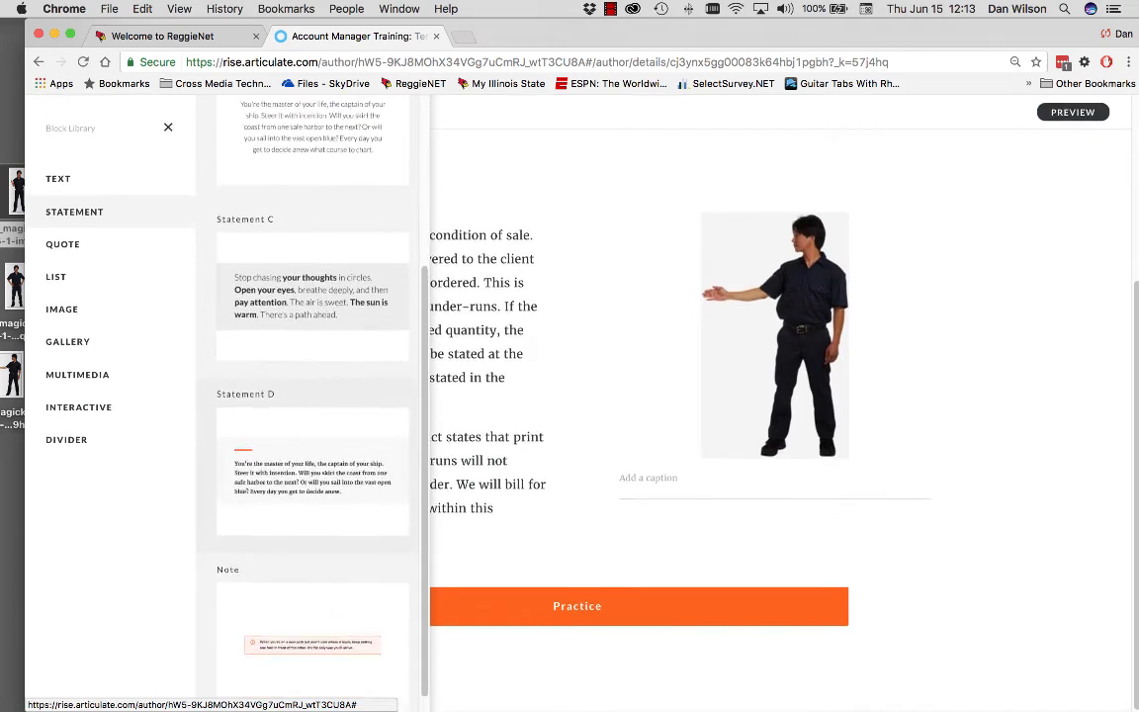
scroll(311, 356, up, 3)
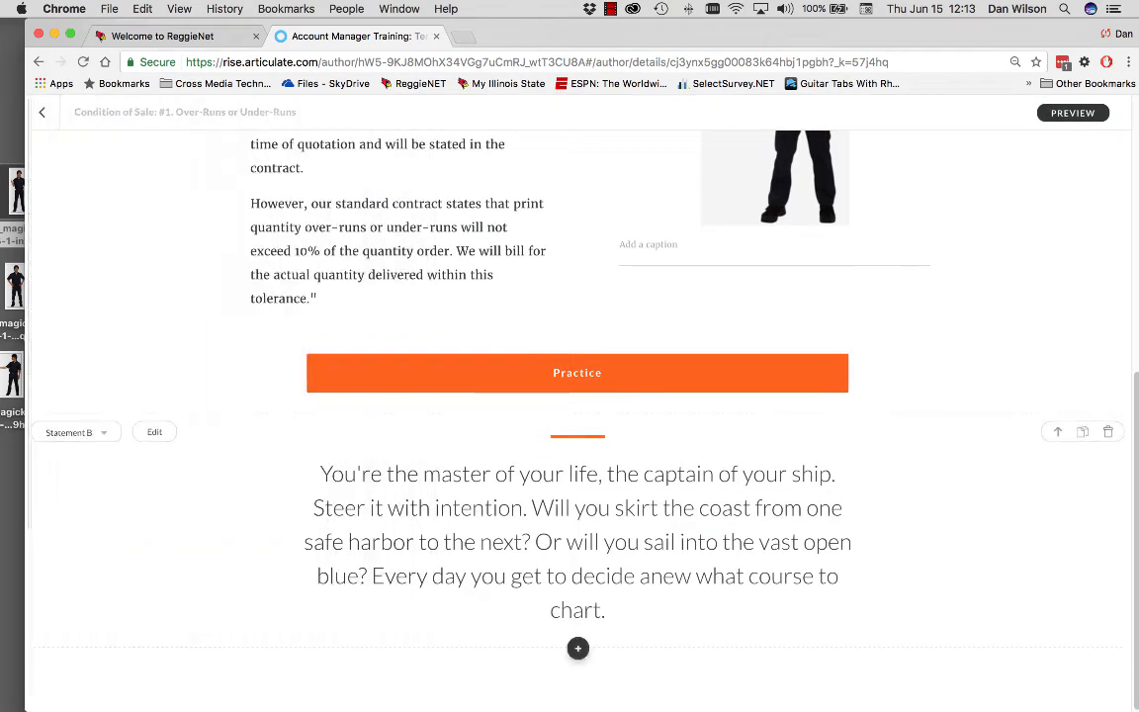
drag(607, 612, 319, 473)
key(super+v)
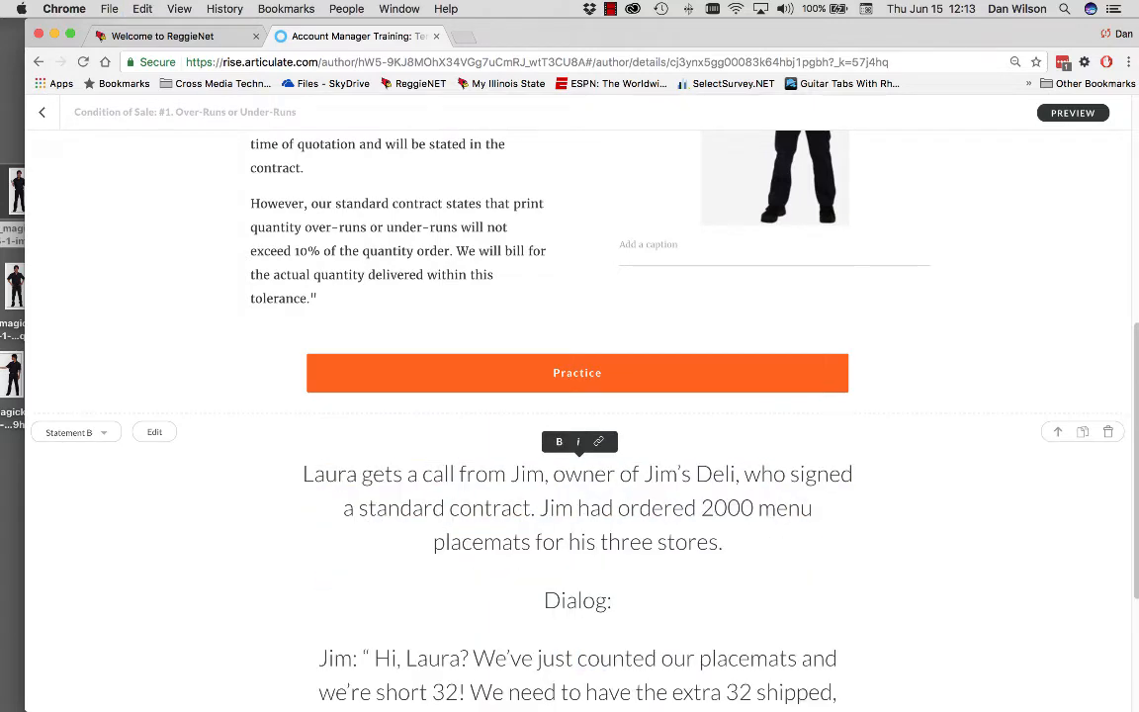
scroll(578, 445, down, 5)
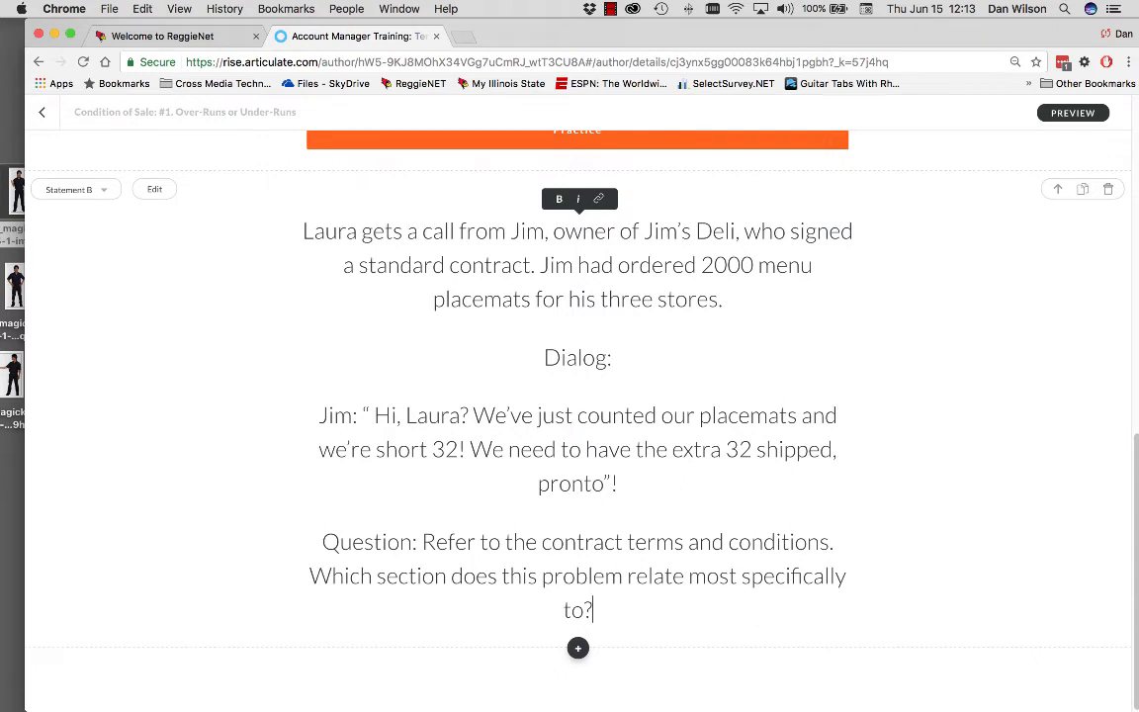
Step: Delete the "Dialog:" line and its empty paragraph from the practice statement
click(613, 357)
key(shift+Home)
key(BackSpace)
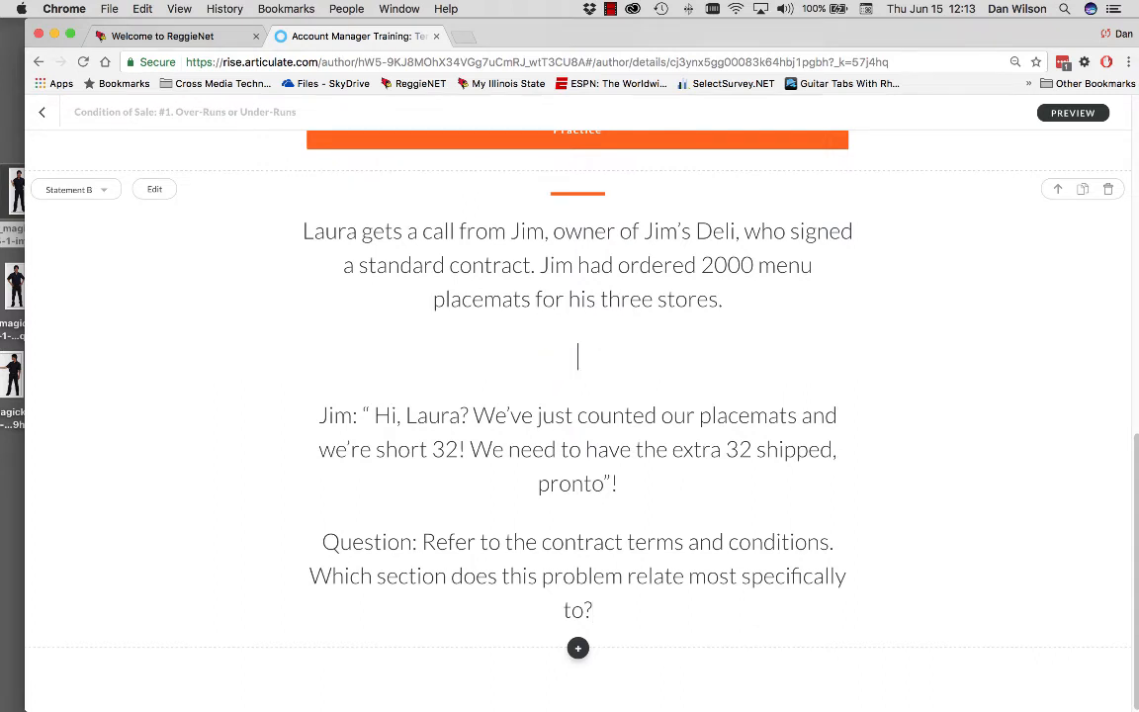
key(BackSpace)
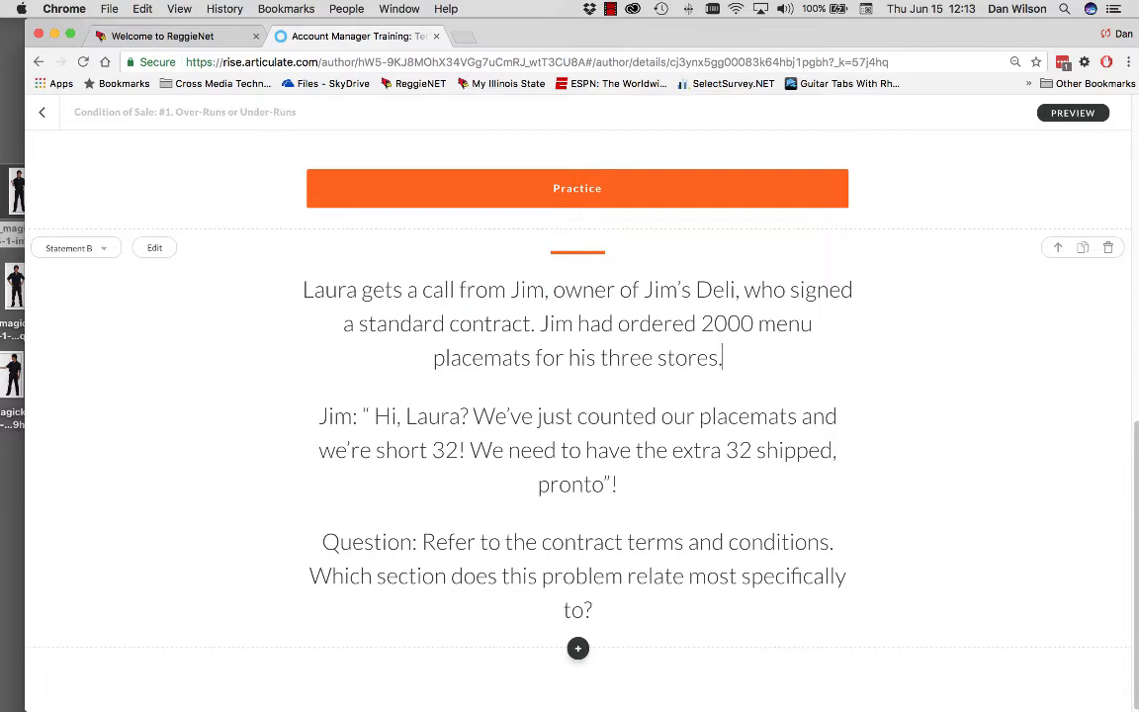
Step: Make the word "Question" bold in the last paragraph of the practice statement
drag(414, 542, 323, 542)
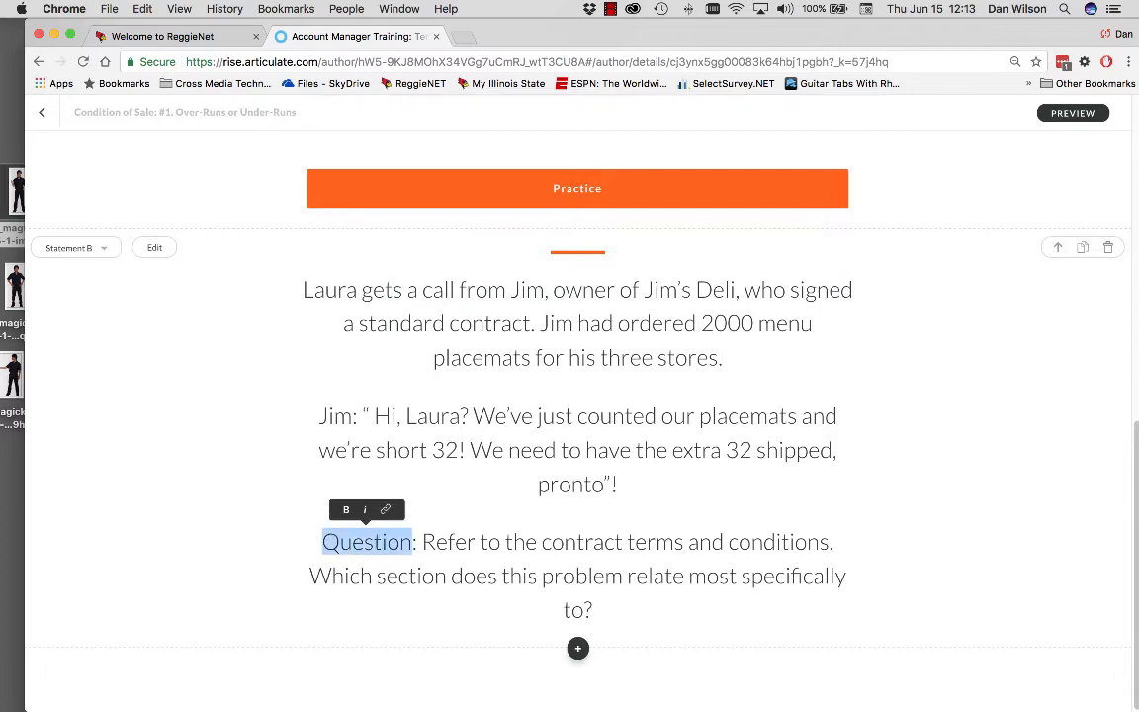
click(346, 509)
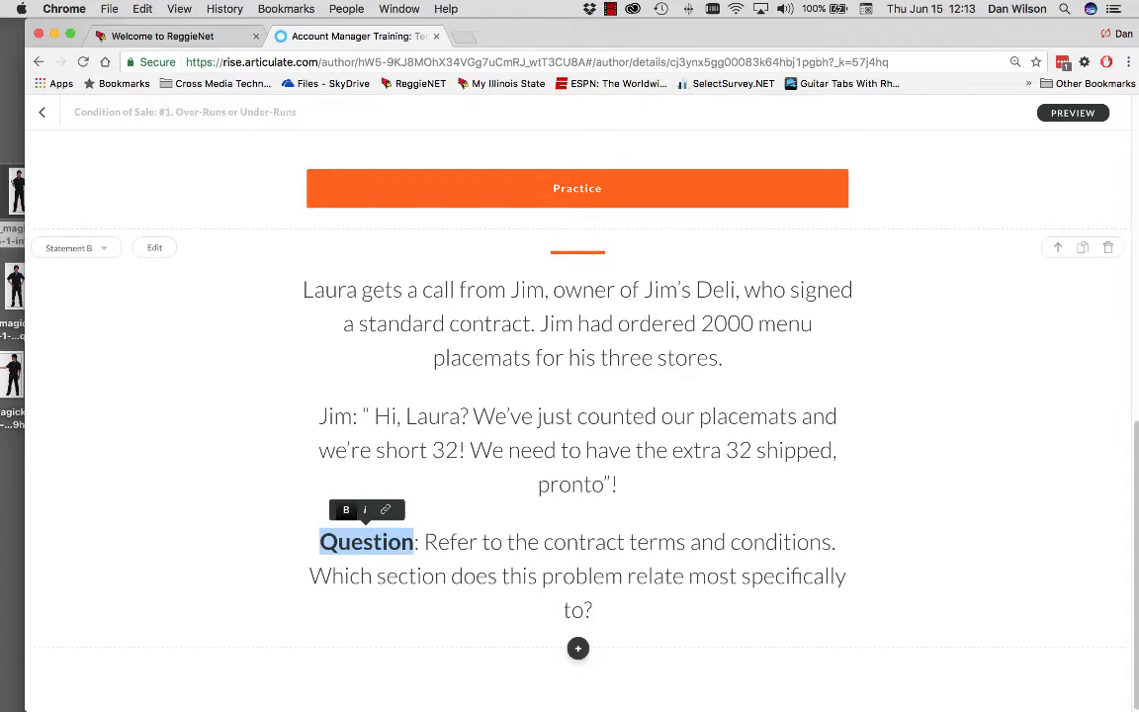
click(471, 542)
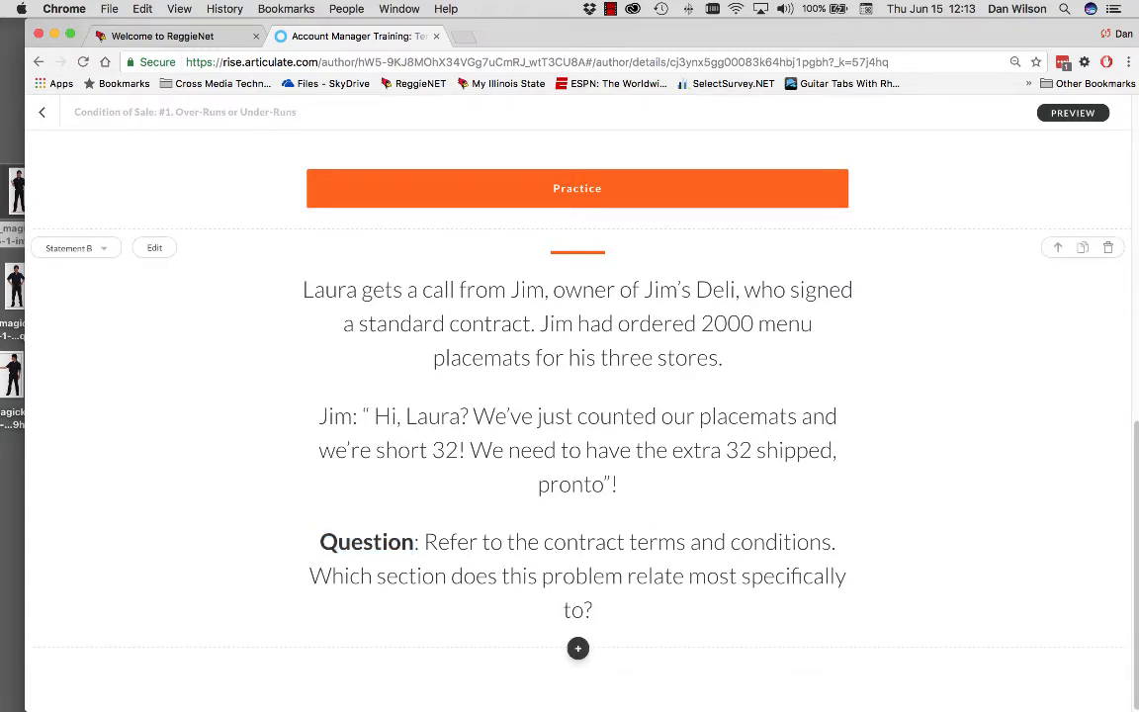
Step: Insert a Flashcard grid block below the practice statement and flip its first card to the back and front again
click(577, 647)
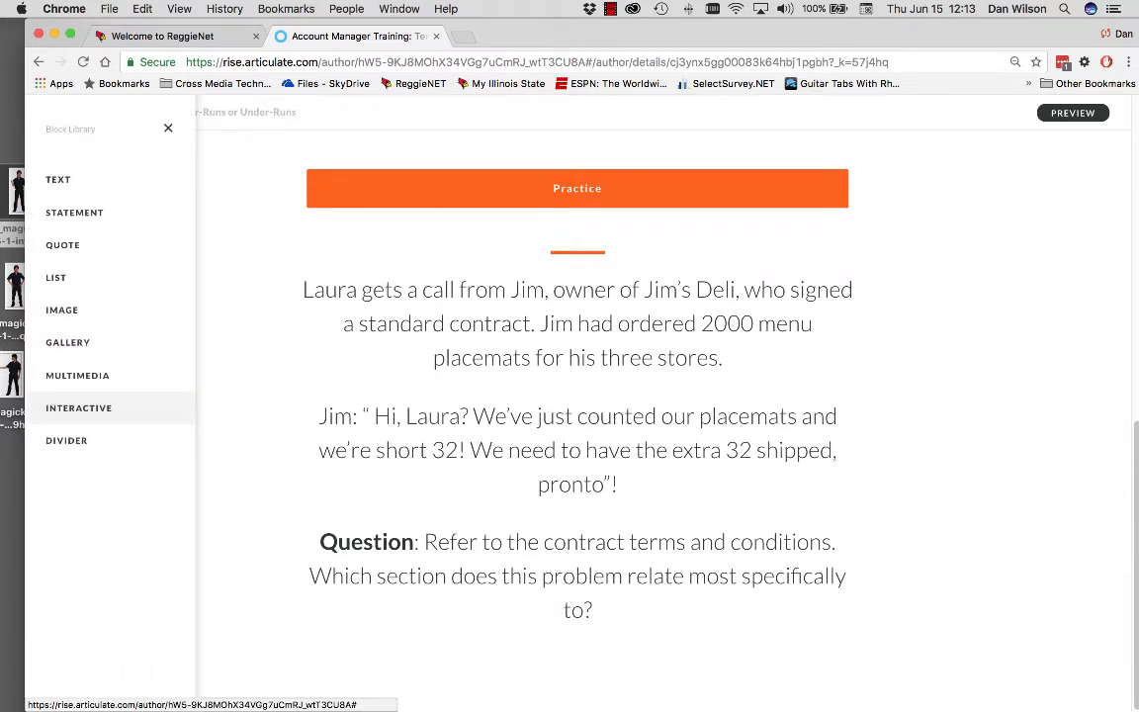
click(79, 408)
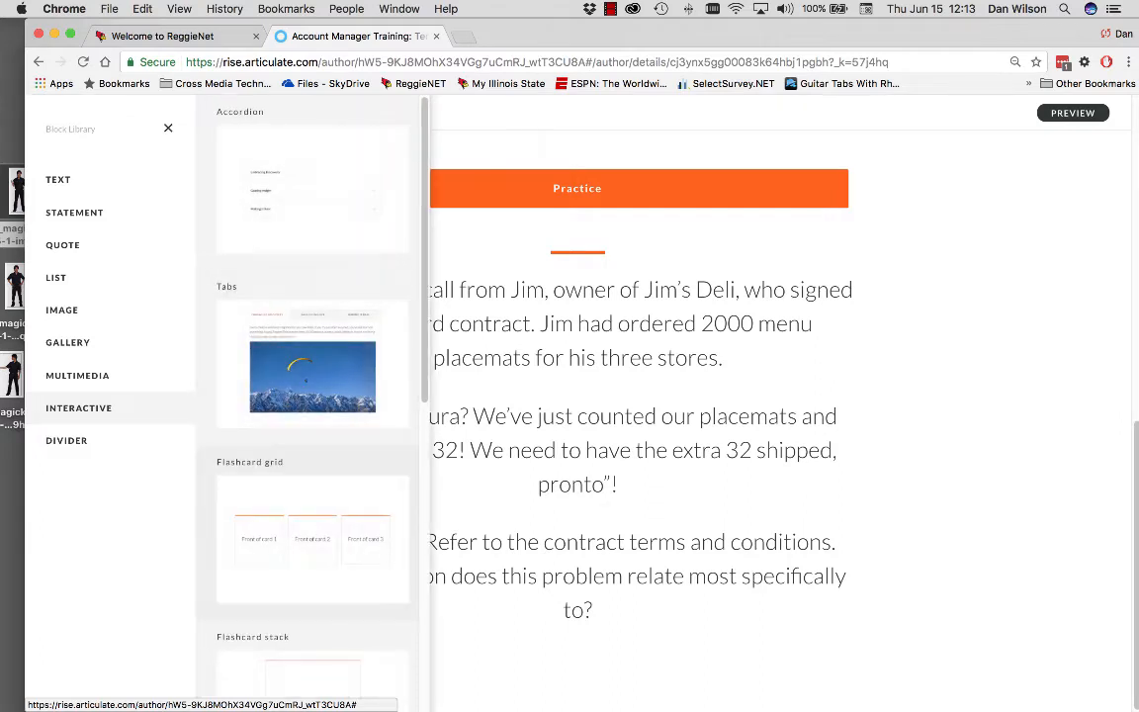
scroll(313, 395, down, 3)
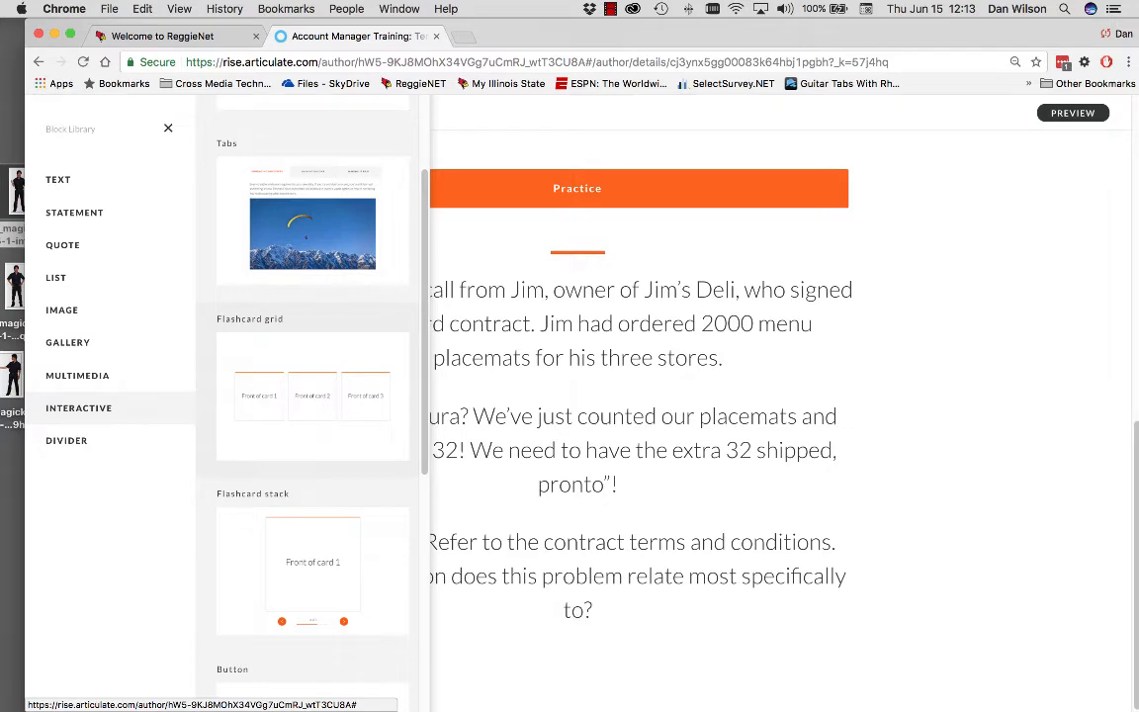
click(312, 396)
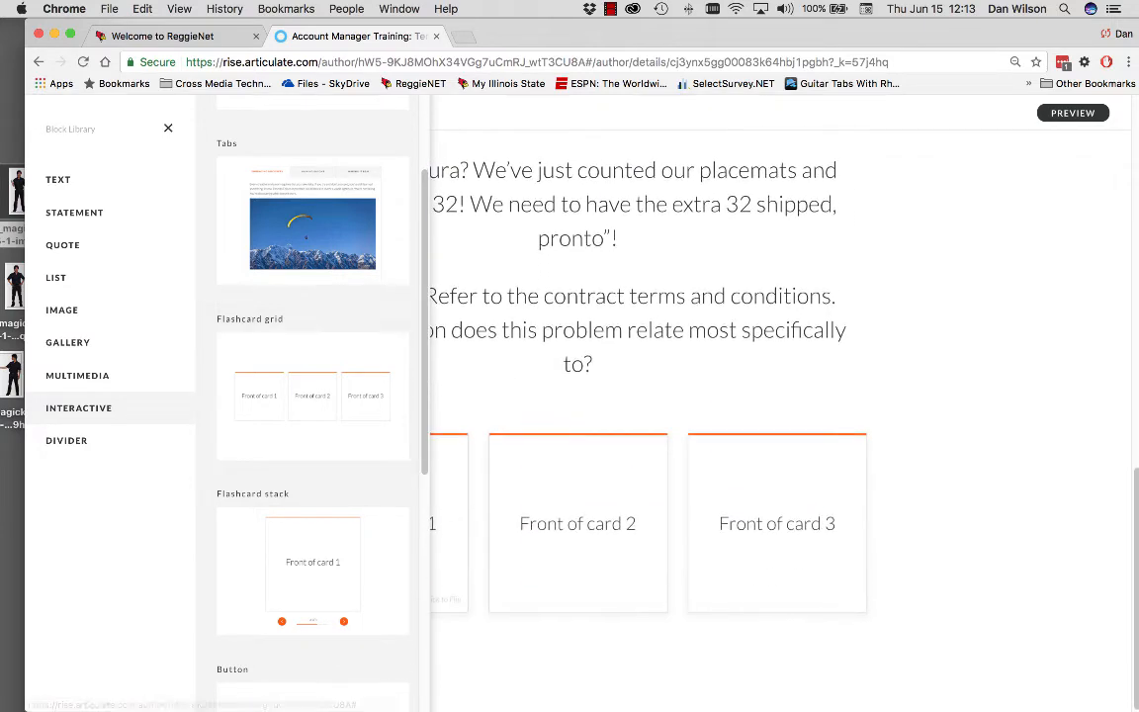
click(168, 129)
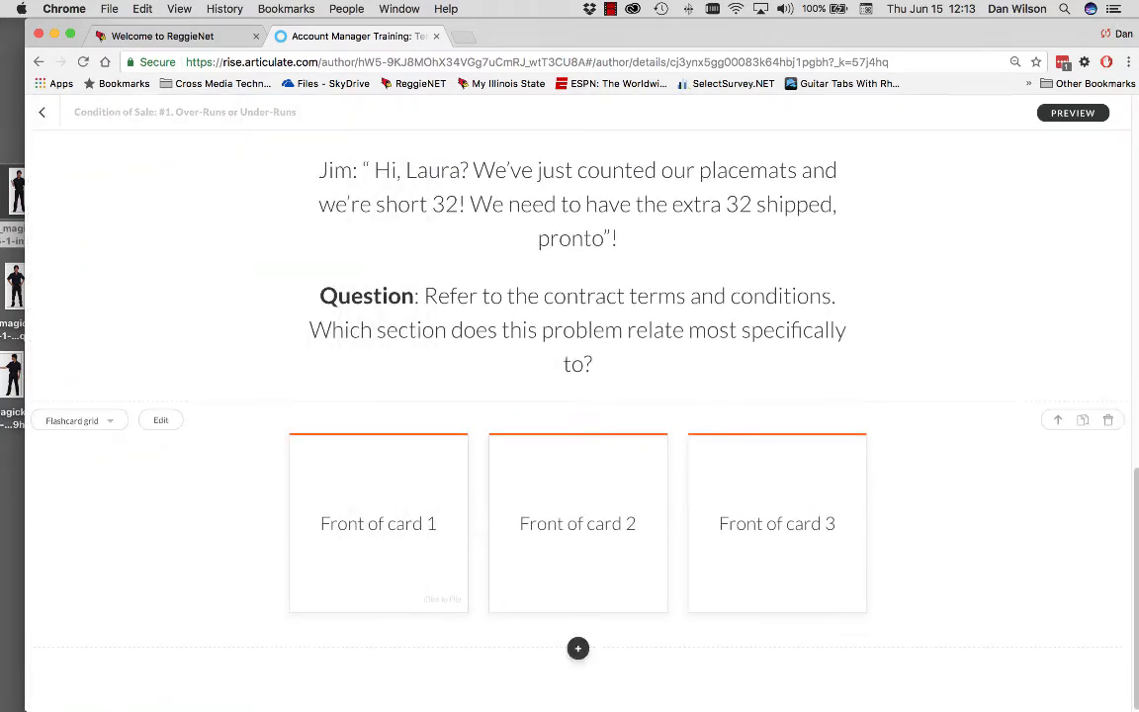
click(379, 523)
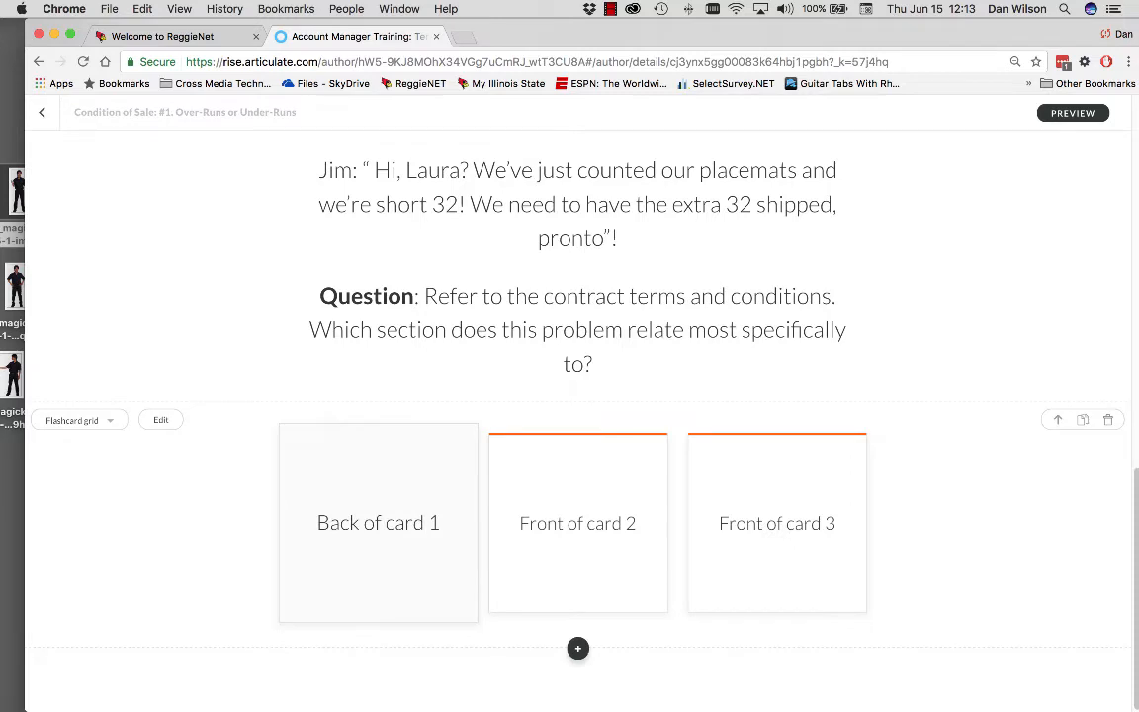
click(379, 523)
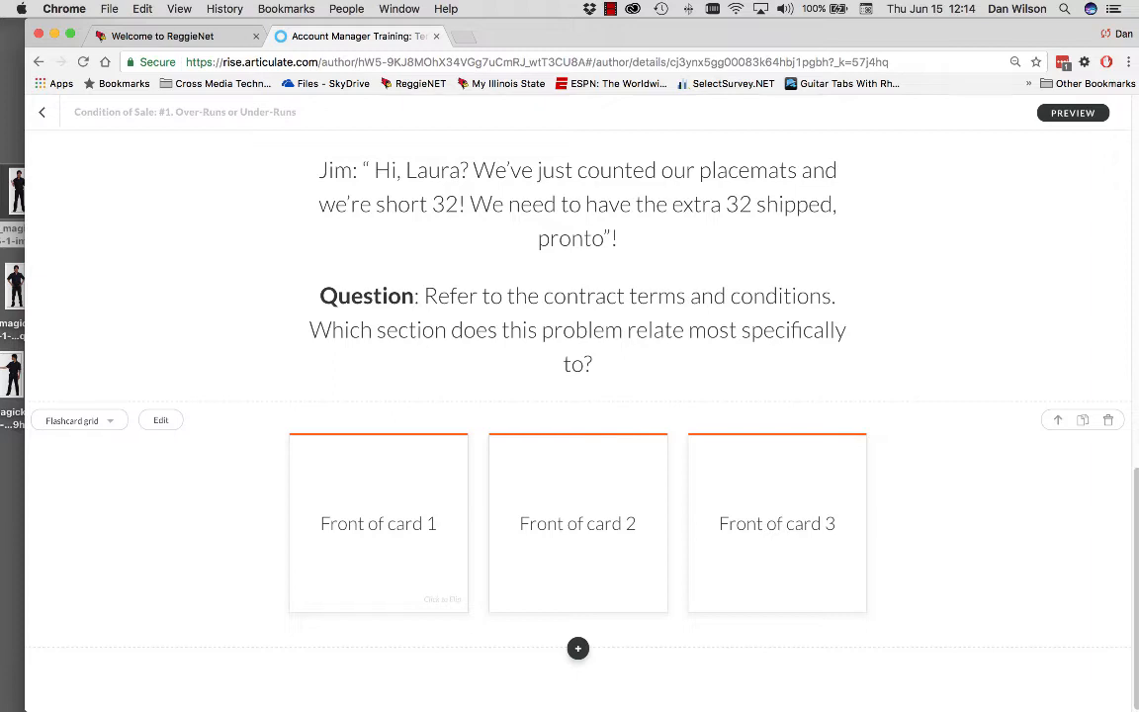
Step: Set the front text of flashcard 1 to "Specifications", the first answer in the Word lesson design document
click(160, 420)
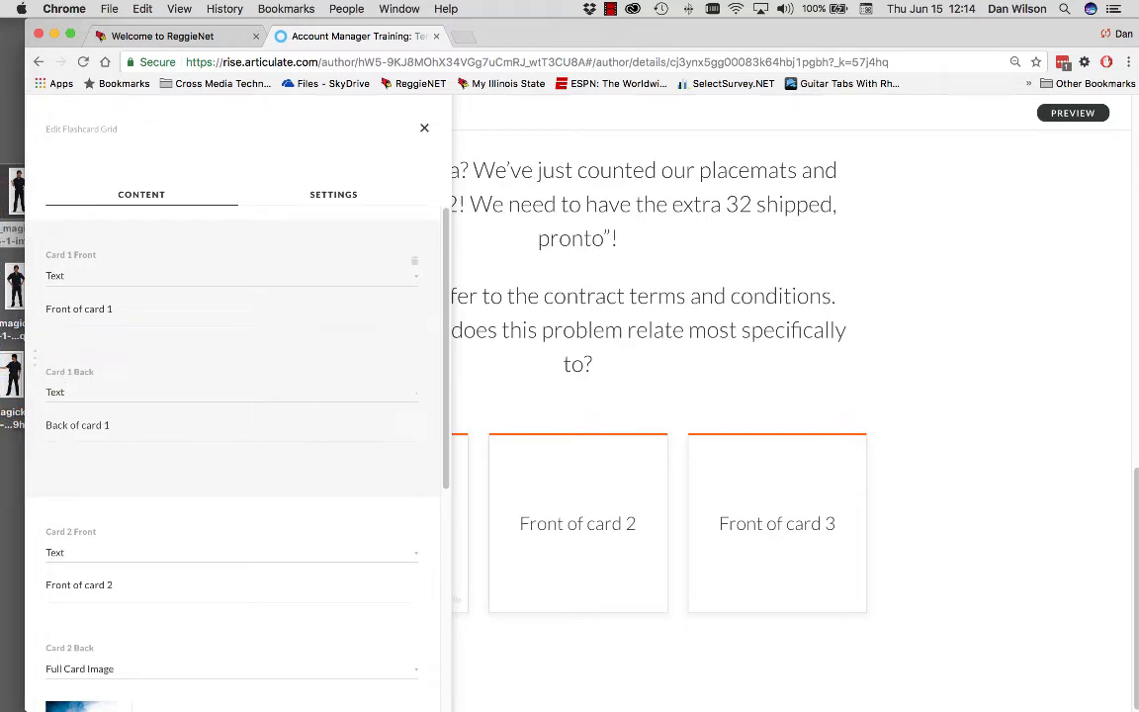
mouse_move(6, 412)
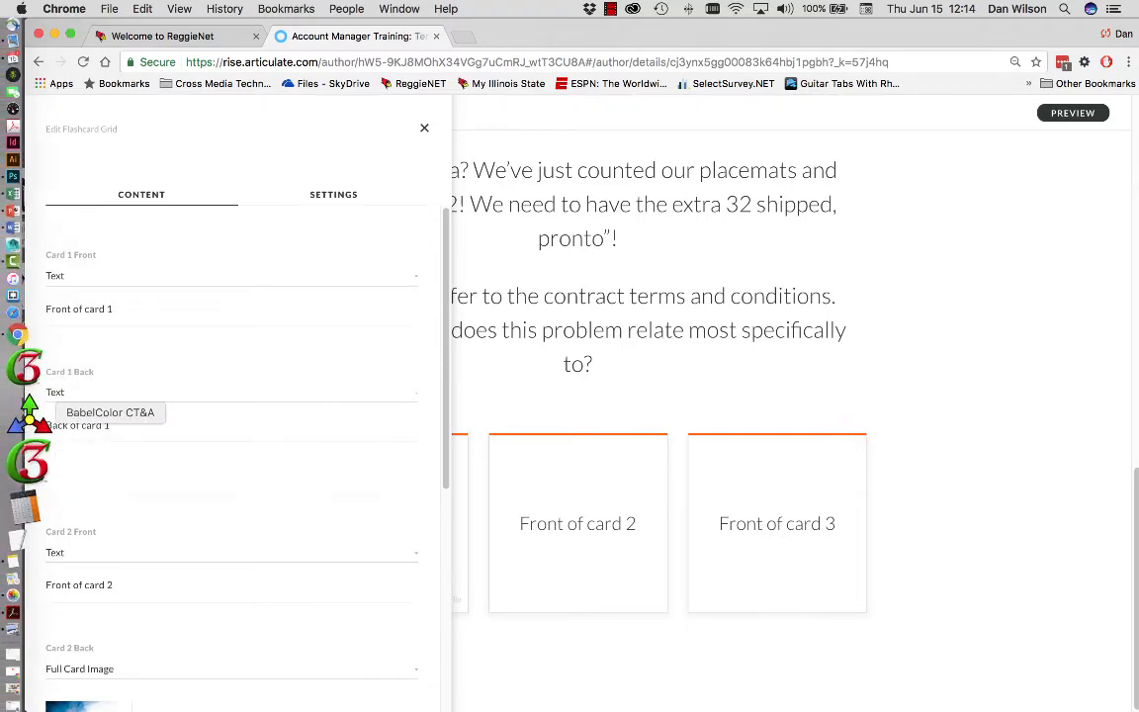
click(20, 293)
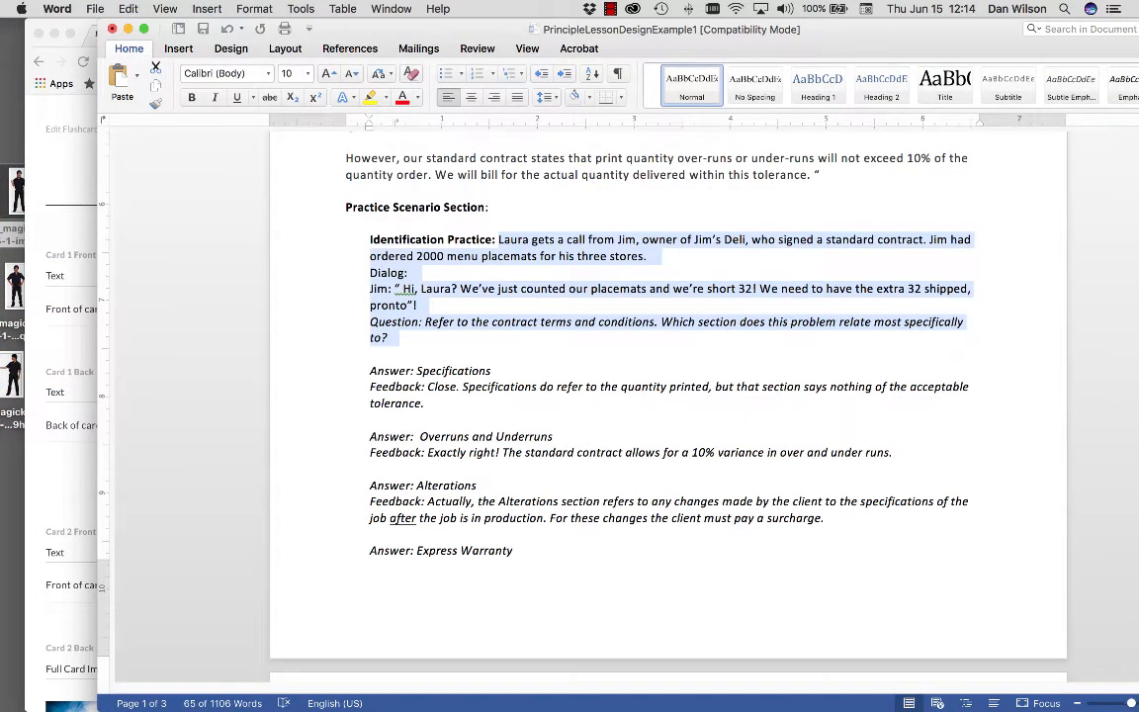
double_click(453, 371)
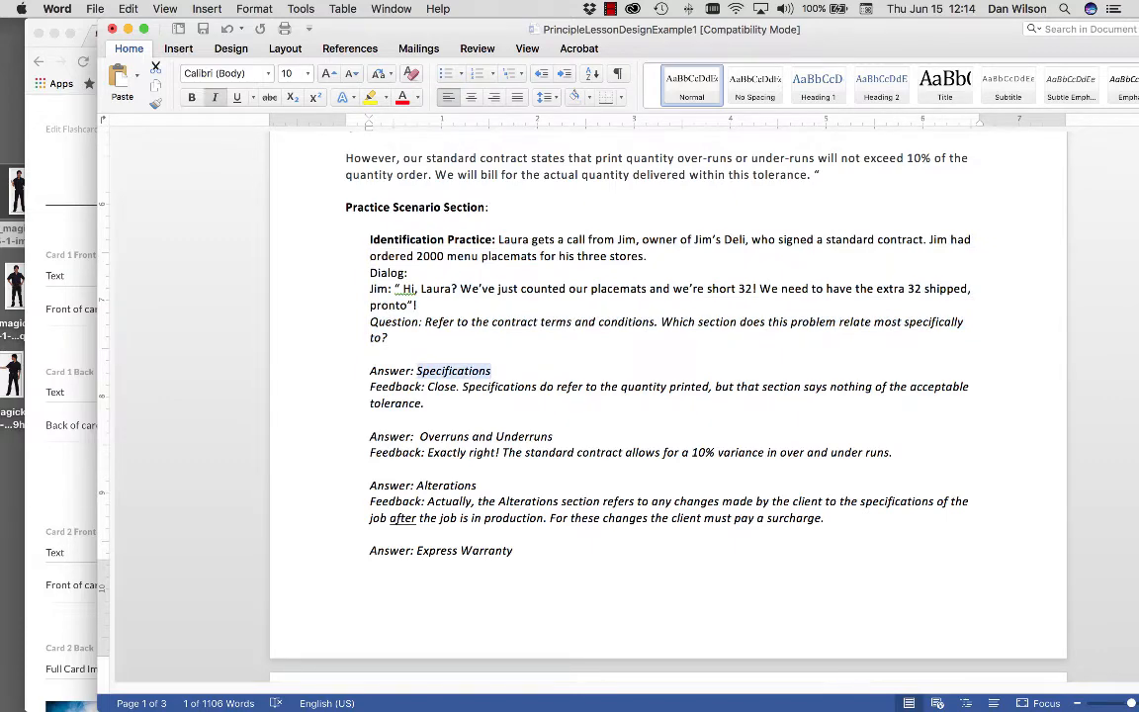
key(super+Tab)
click(424, 128)
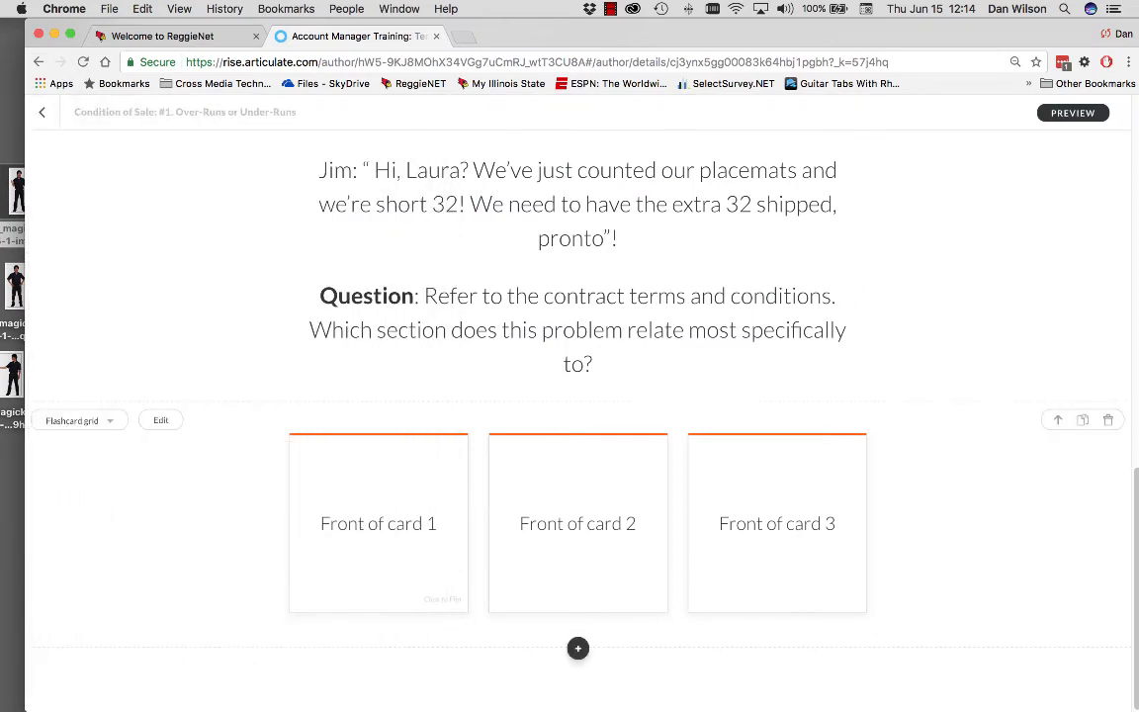
click(160, 421)
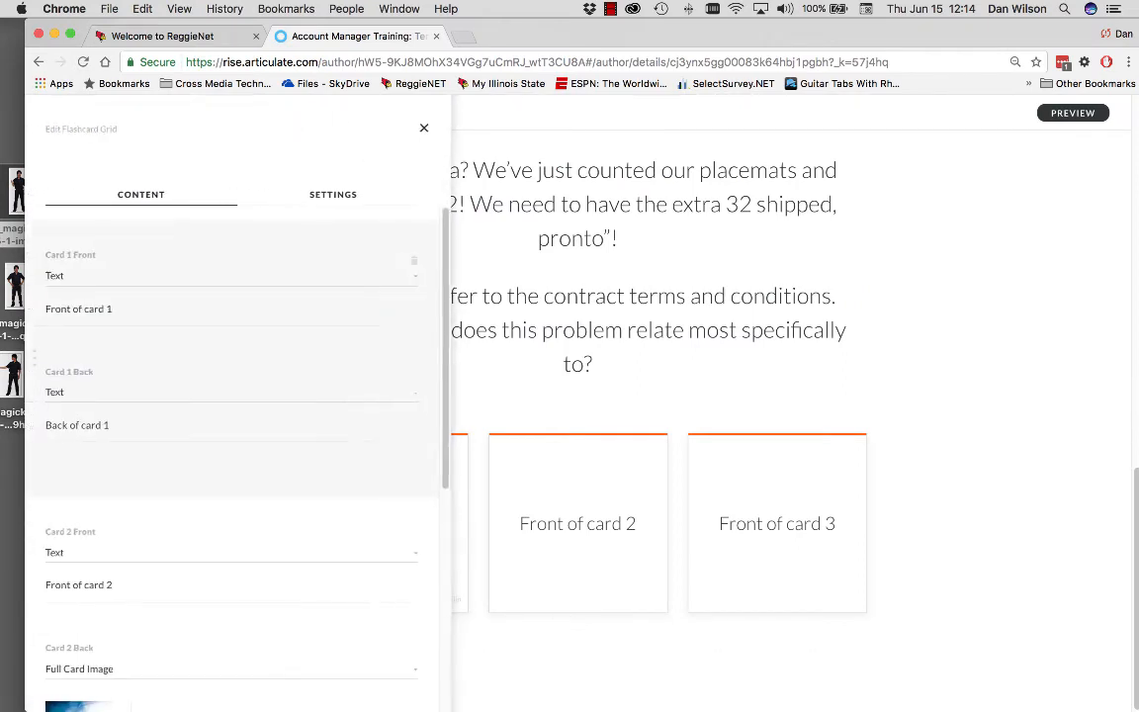
drag(113, 309, 44, 309)
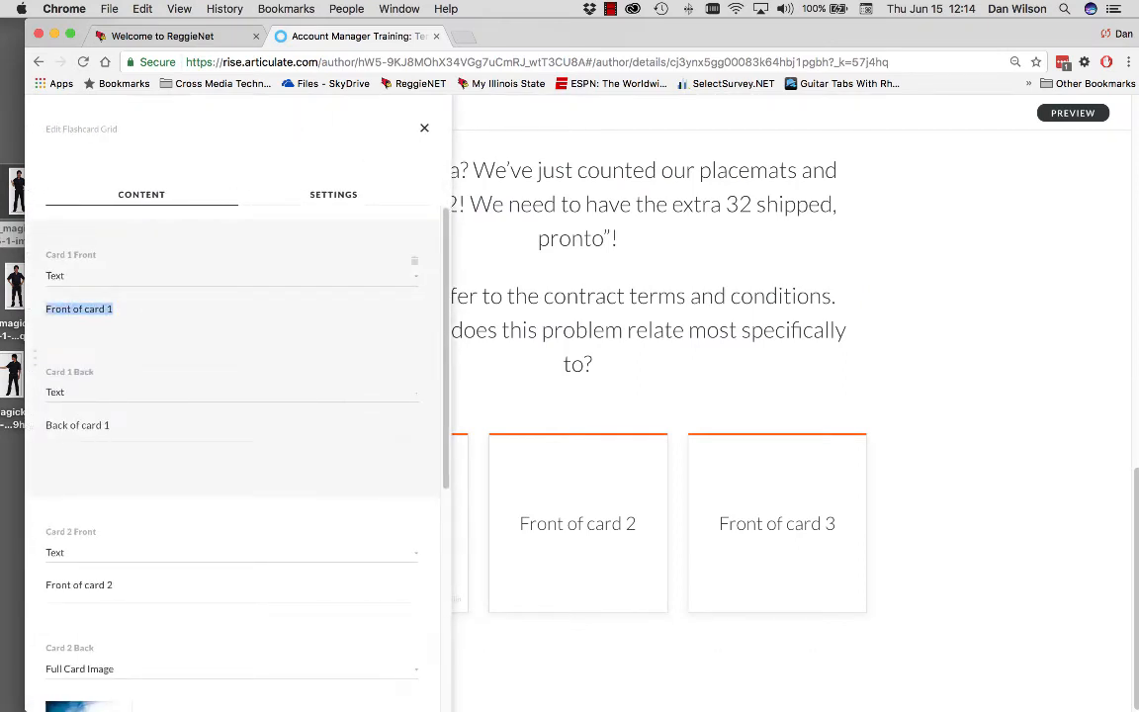
text(Specifications)
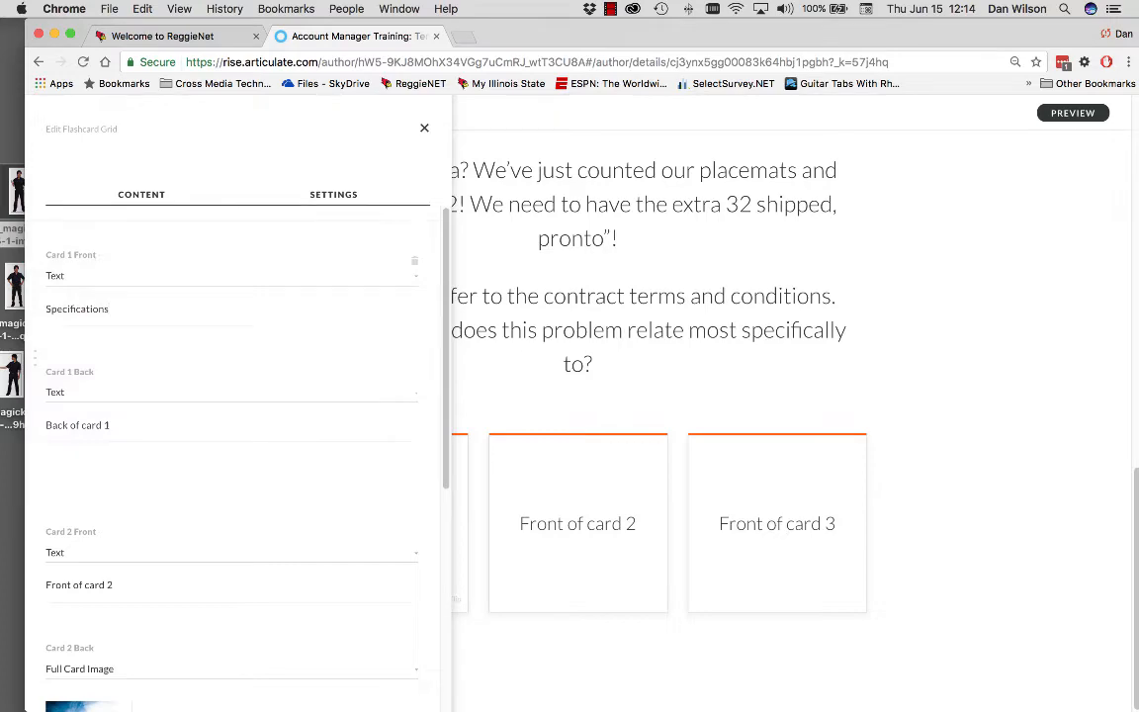
Step: Copy the Specifications feedback, starting "Close. Specifications do refer to the quantity printed", from Word into the back text of flashcard 1
mouse_move(25, 331)
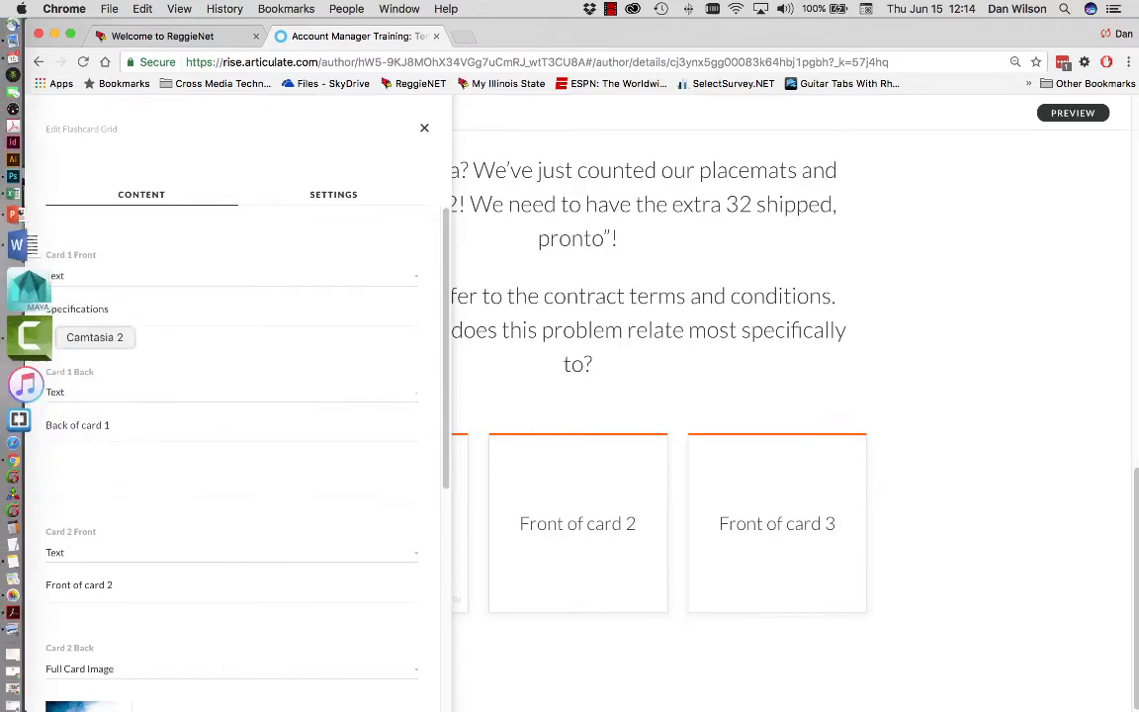
click(19, 281)
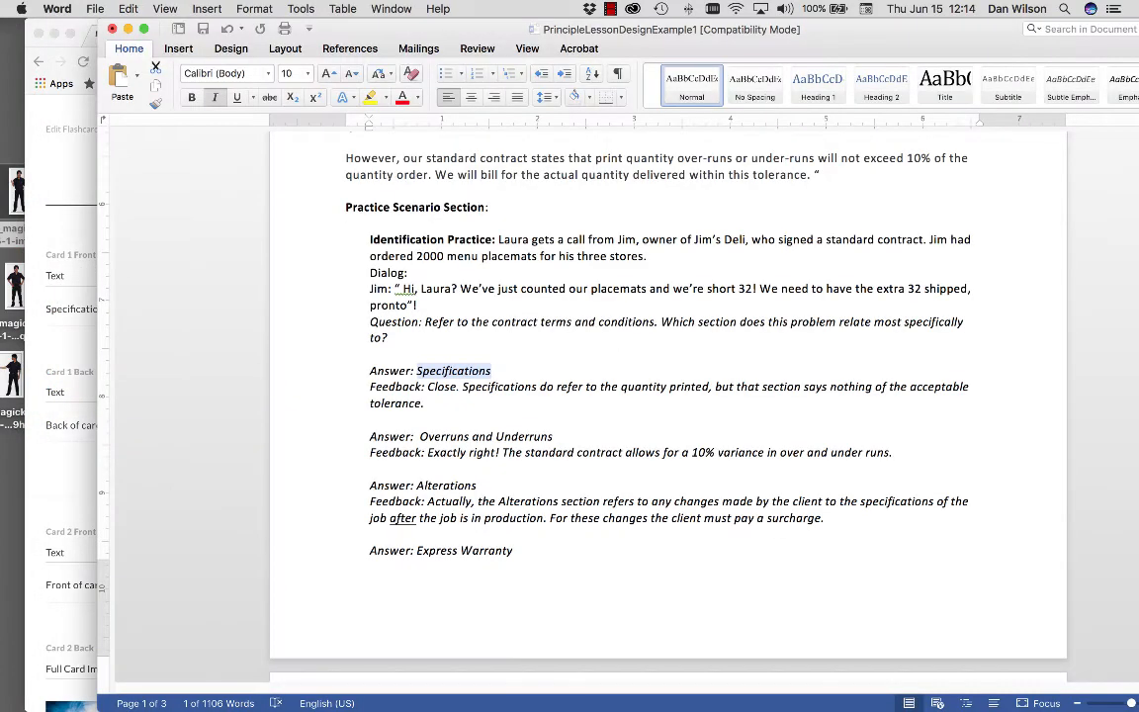
drag(428, 387, 437, 403)
key(super+c)
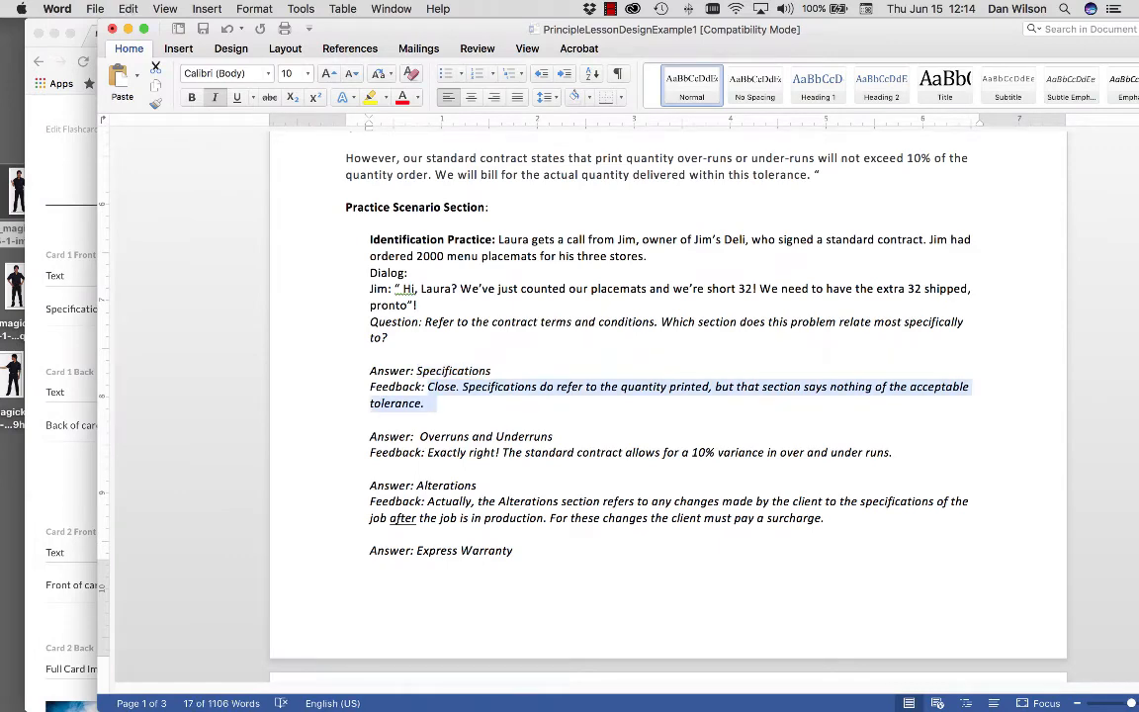
click(77, 427)
drag(112, 426, 44, 426)
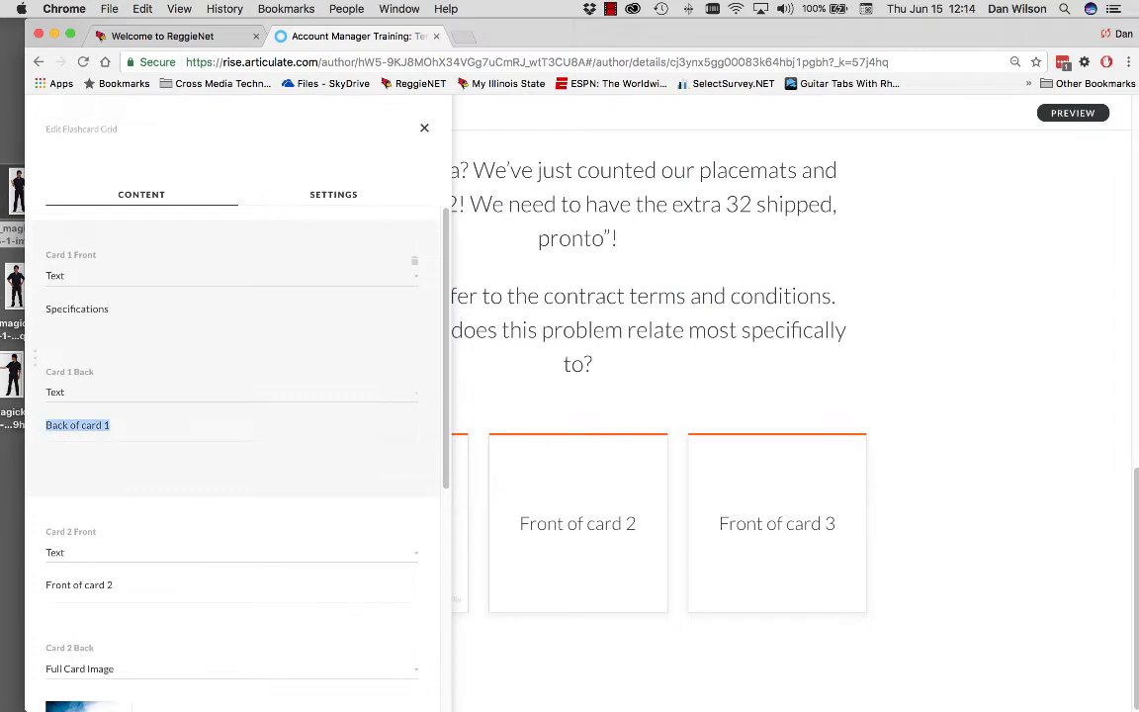
key(super+v)
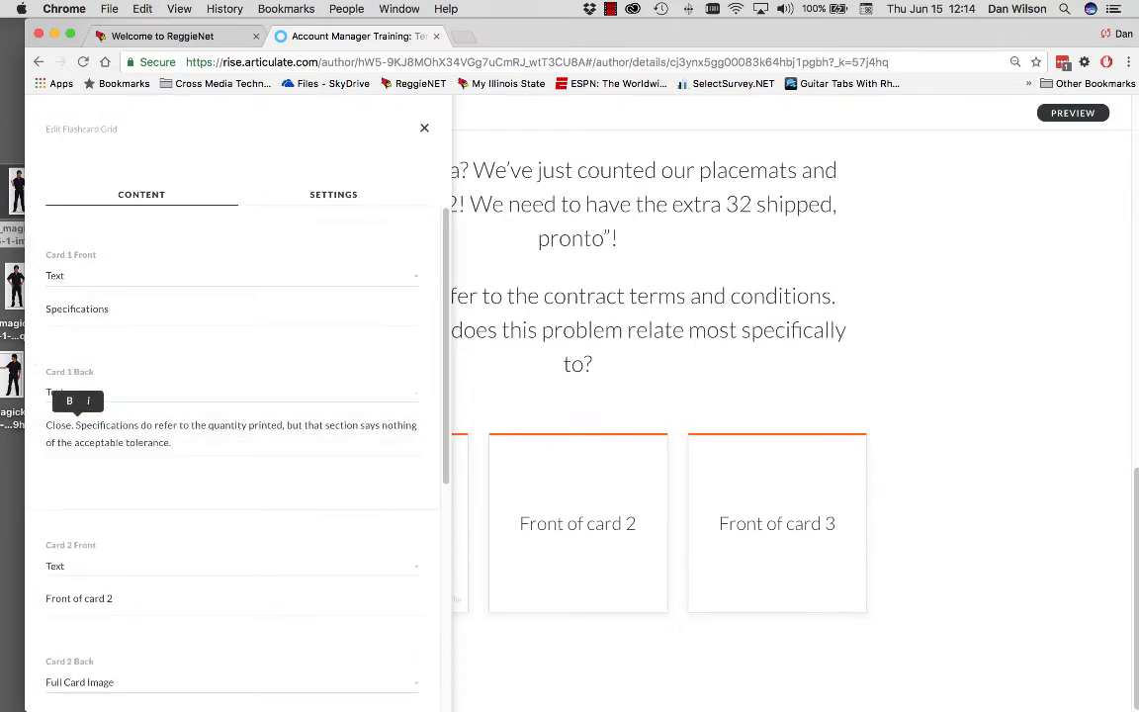
click(424, 127)
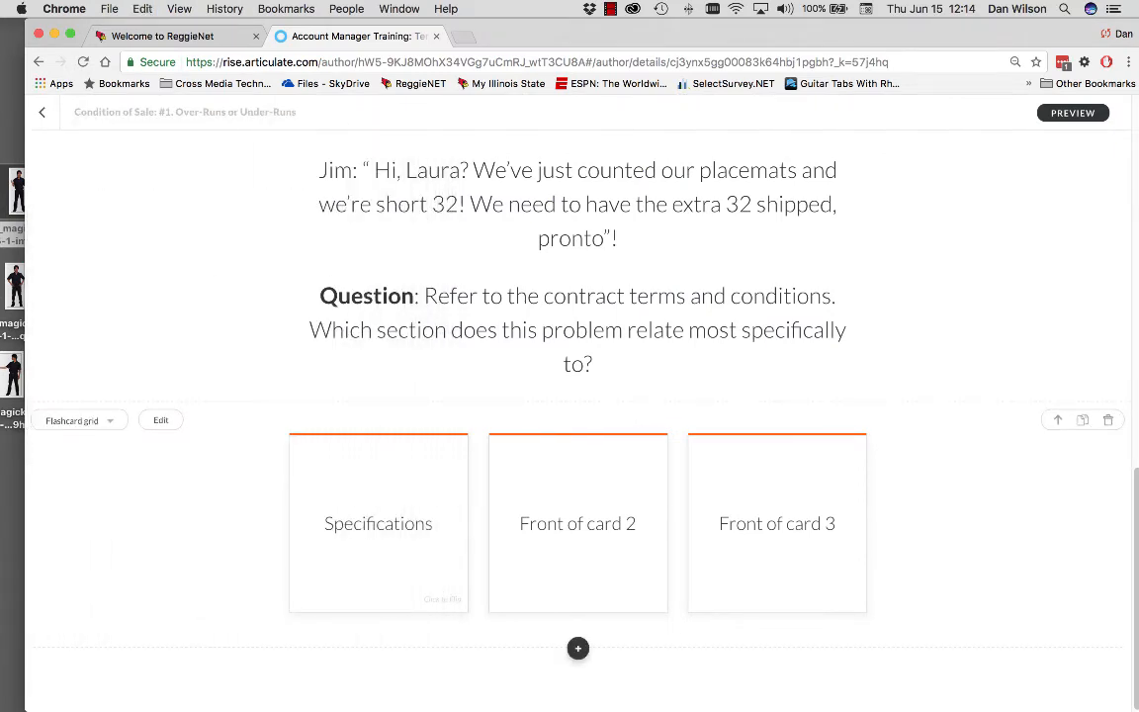
Step: Flip the first and second flashcards to check the content on their backs
click(379, 524)
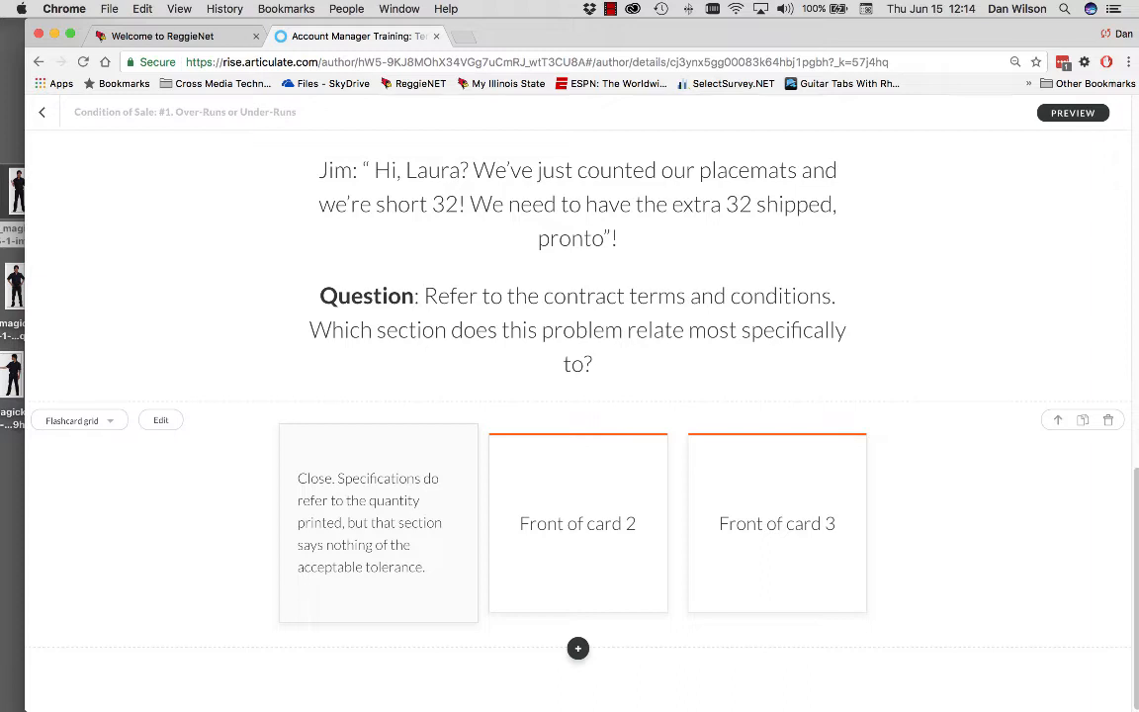
click(578, 524)
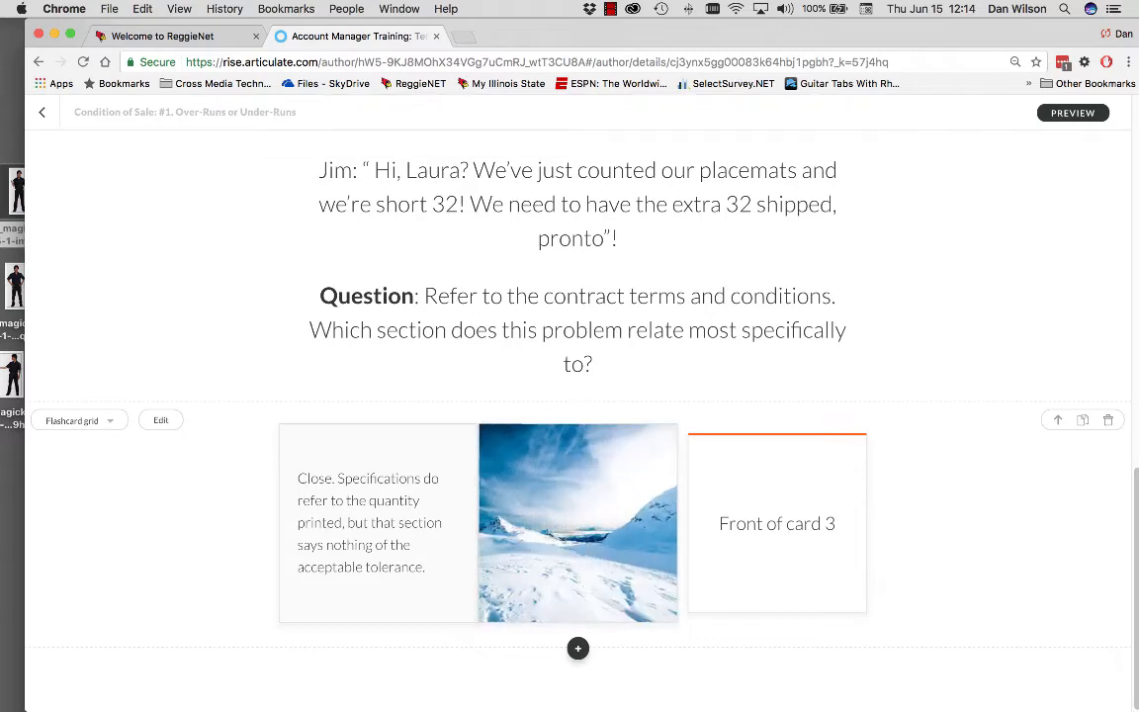
click(578, 524)
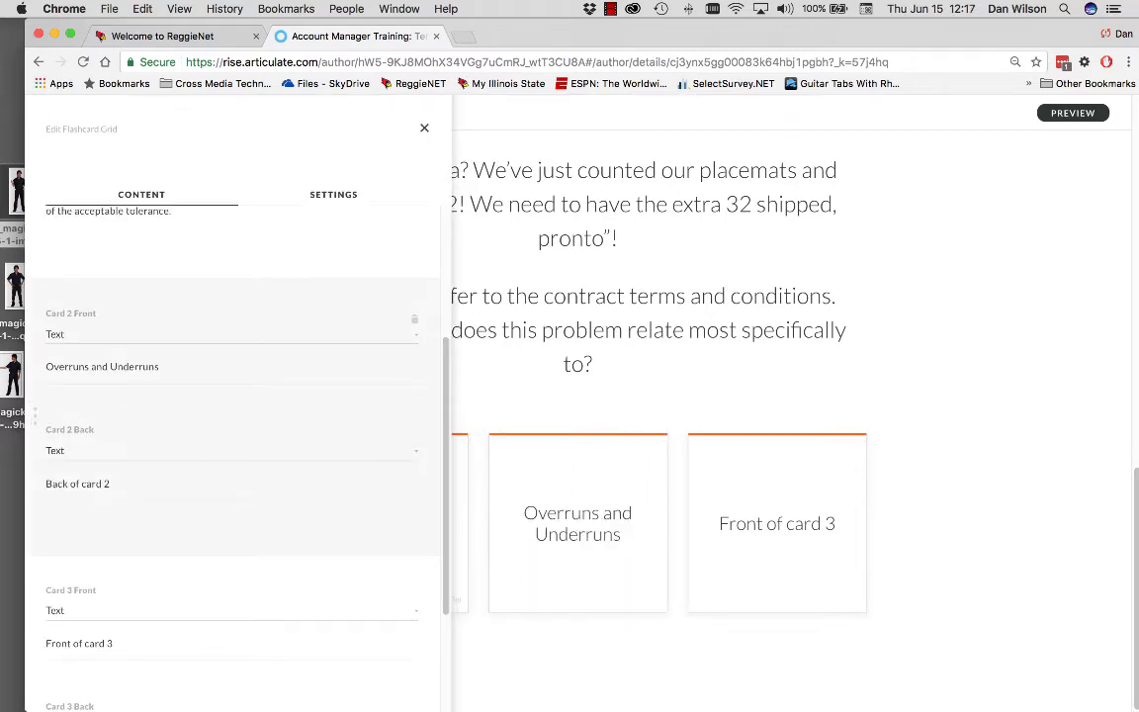
Step: Change the content type of flashcard 2's back to Centered Image
click(231, 451)
click(91, 463)
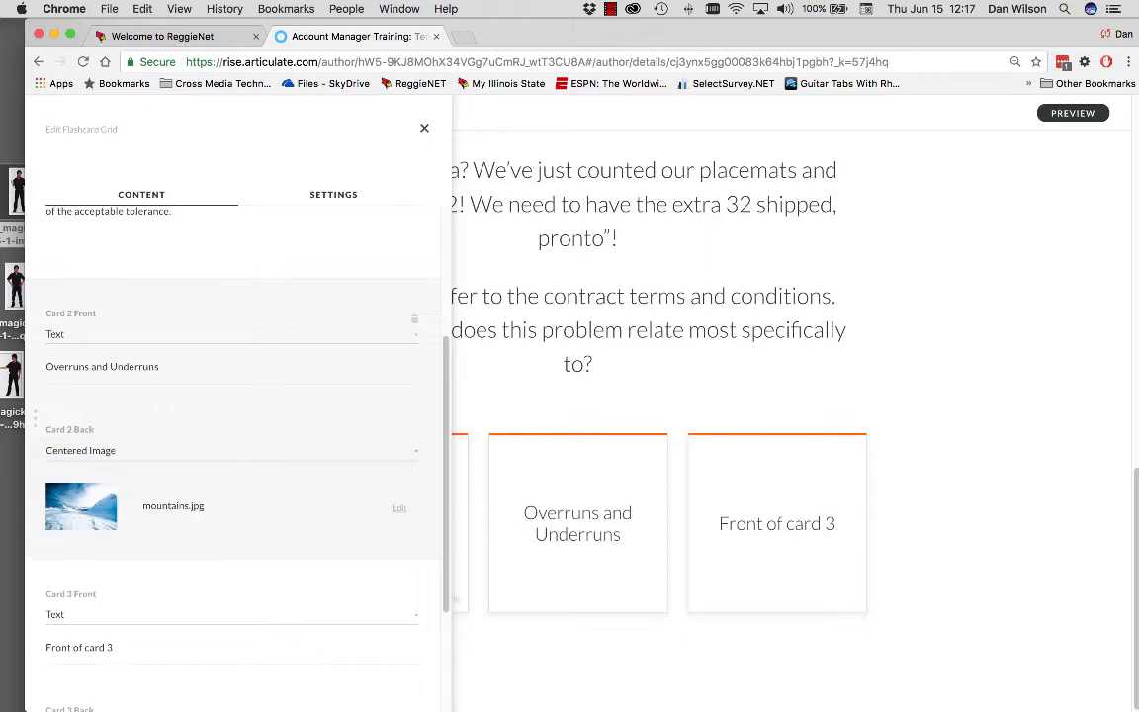
Step: Switch flashcard 2's back to Text with the "Exactly right!" feedback, fill flashcard 3 with Alterations and its feedback, and check card 2
click(231, 450)
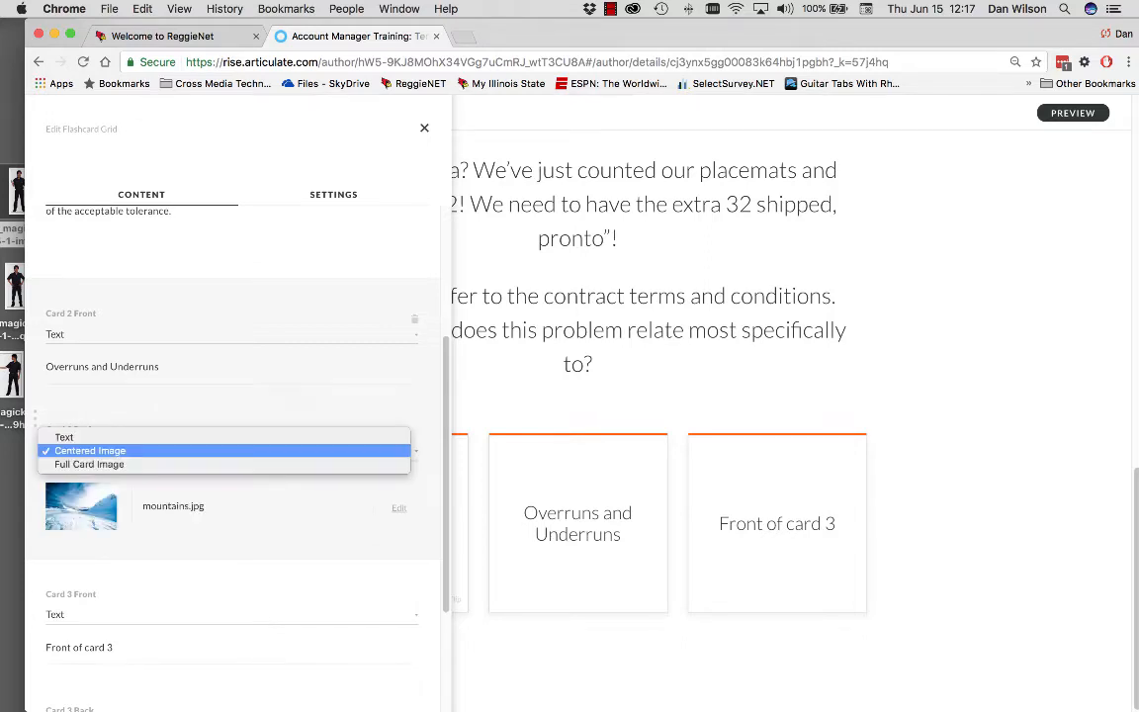
click(64, 438)
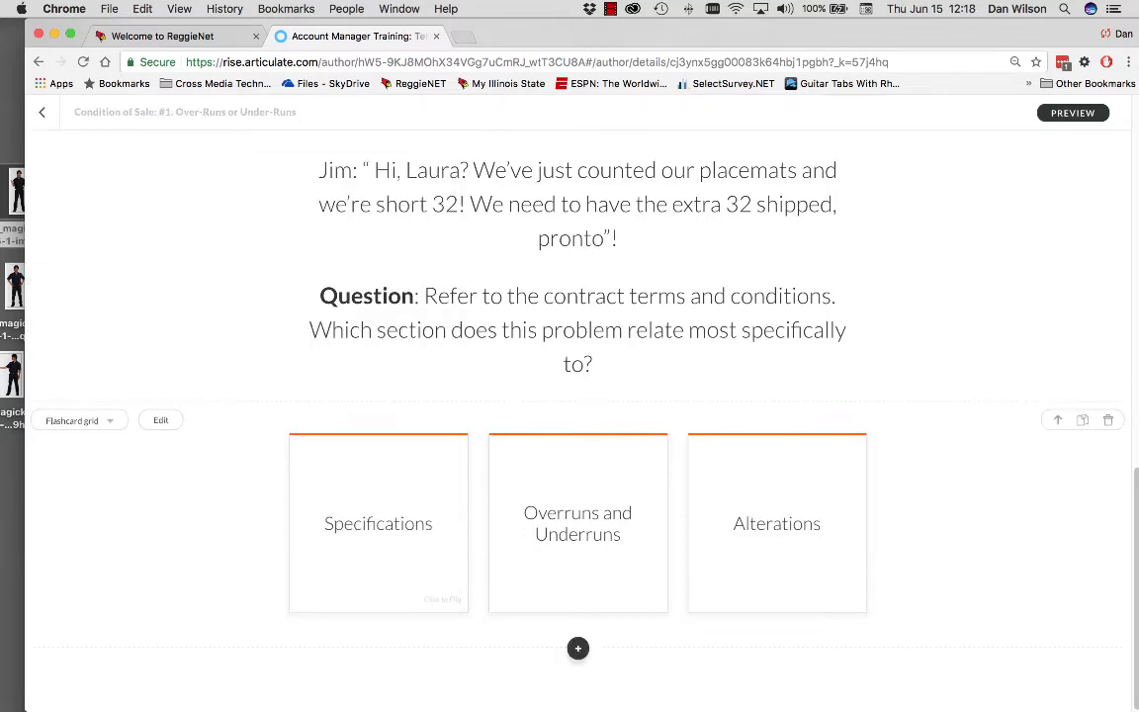
click(577, 524)
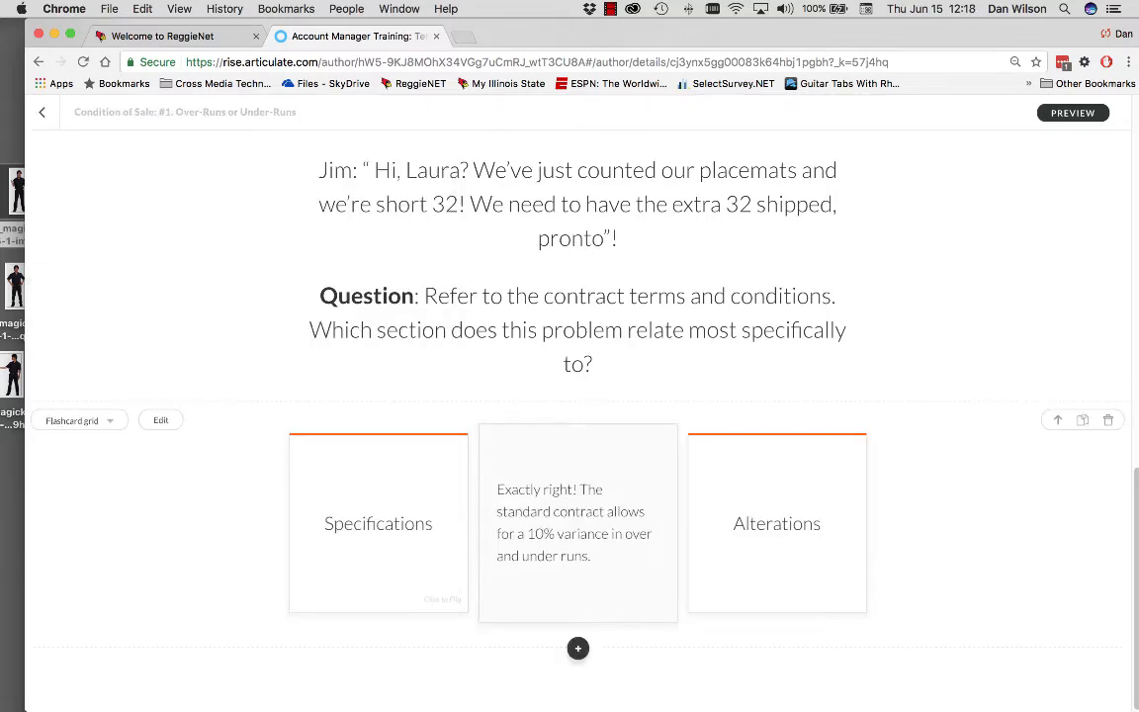
click(577, 524)
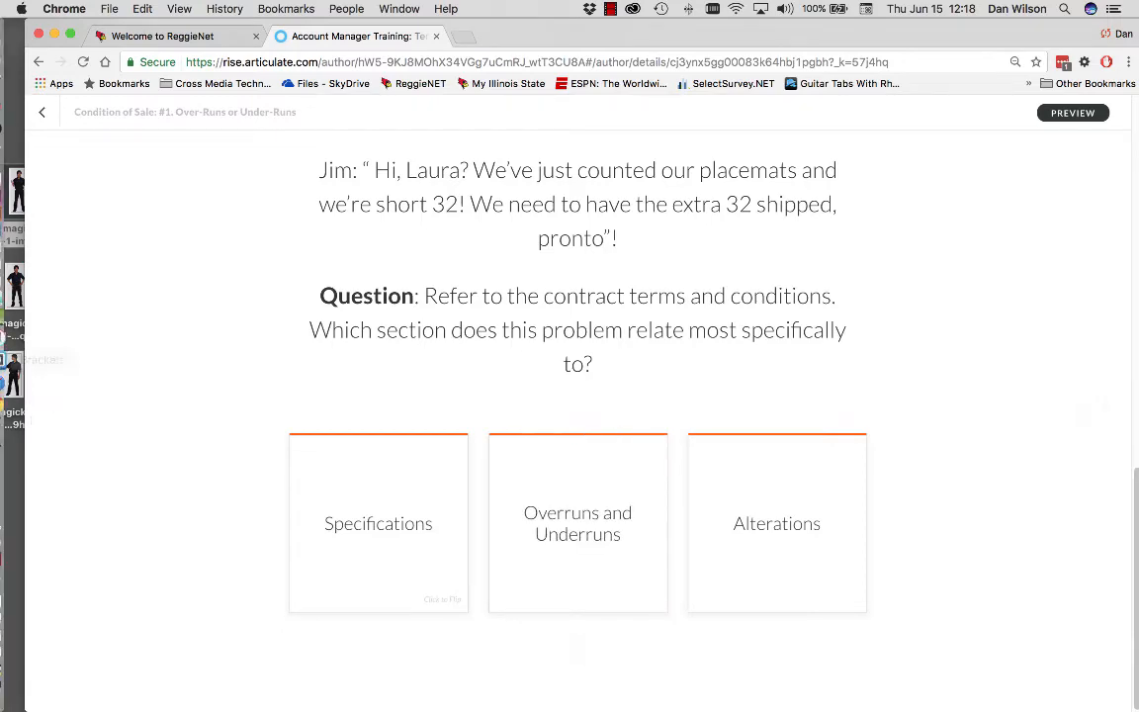
Step: Add a fourth flashcard with Express Warranty on the front and the "Very logical guess" feedback from the Word document on the back
mouse_move(29, 356)
click(28, 287)
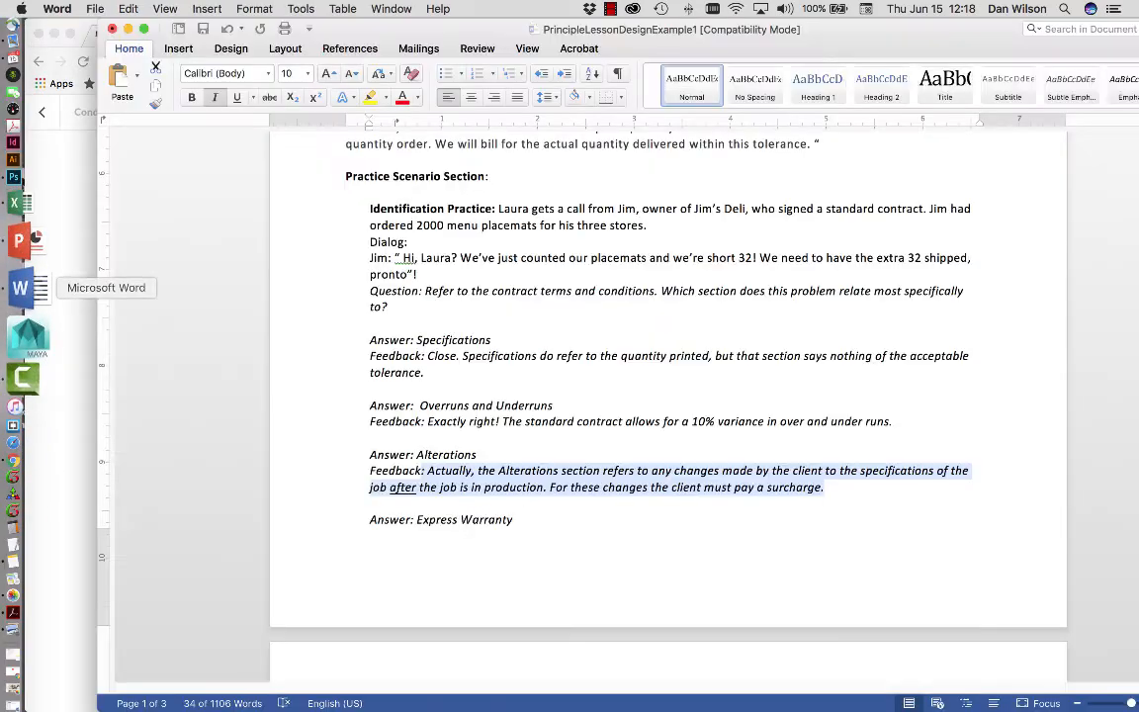
scroll(669, 395, down, 5)
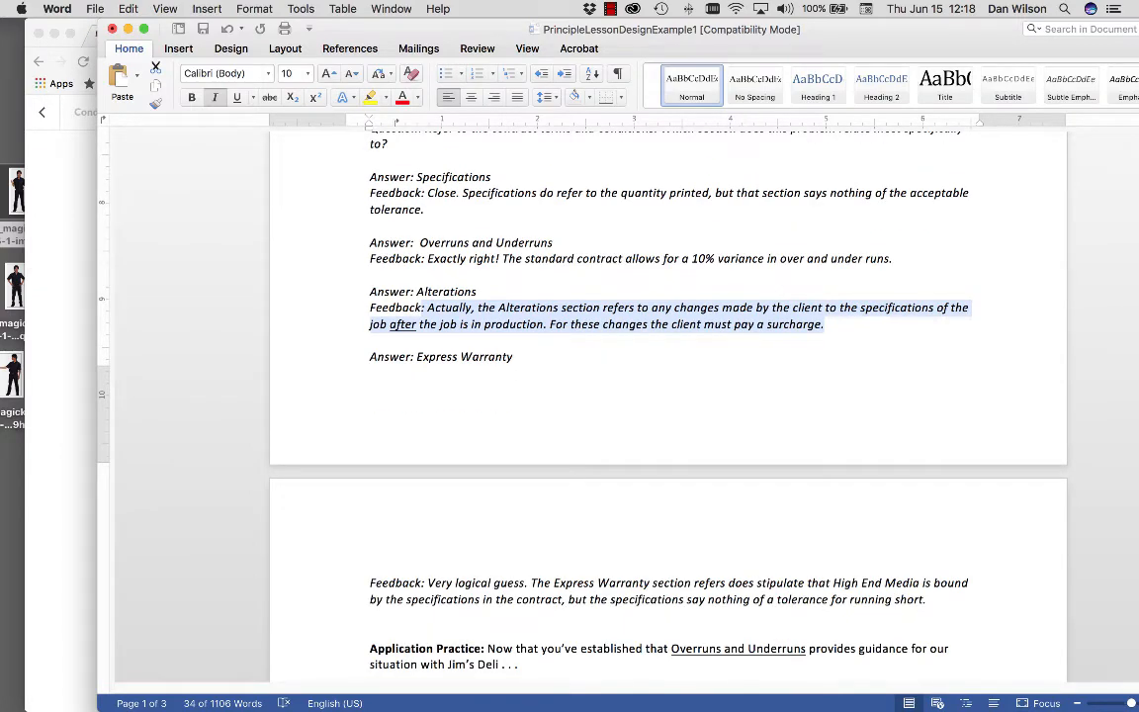
key(super+Tab)
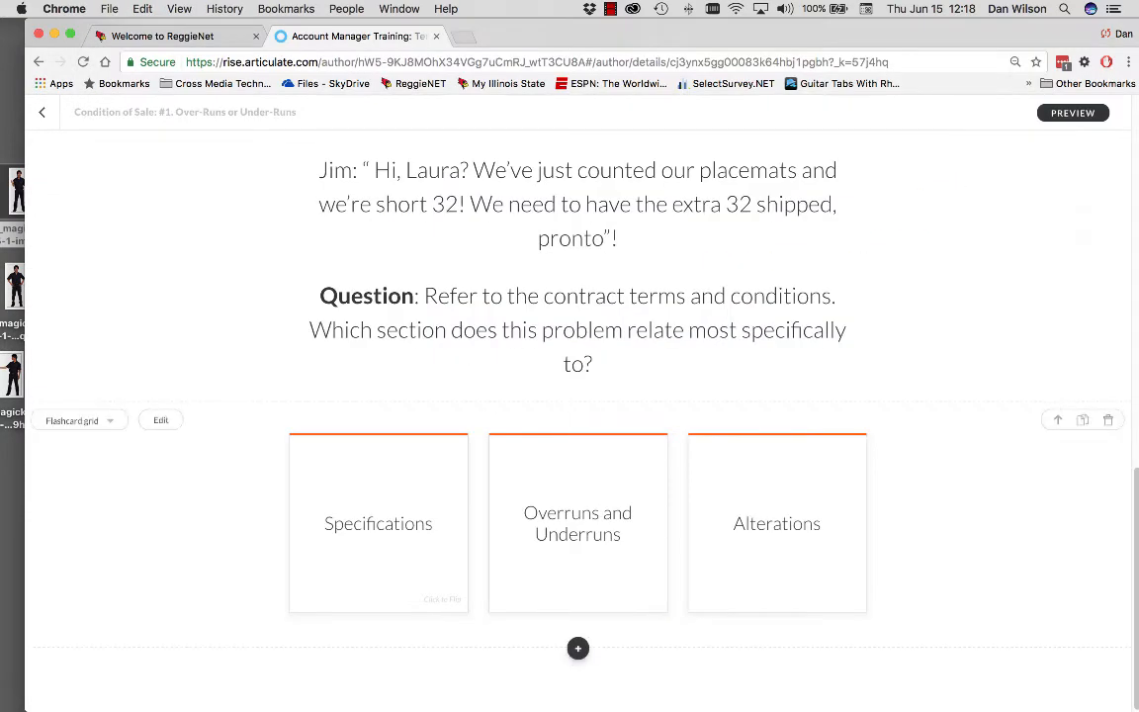
click(160, 421)
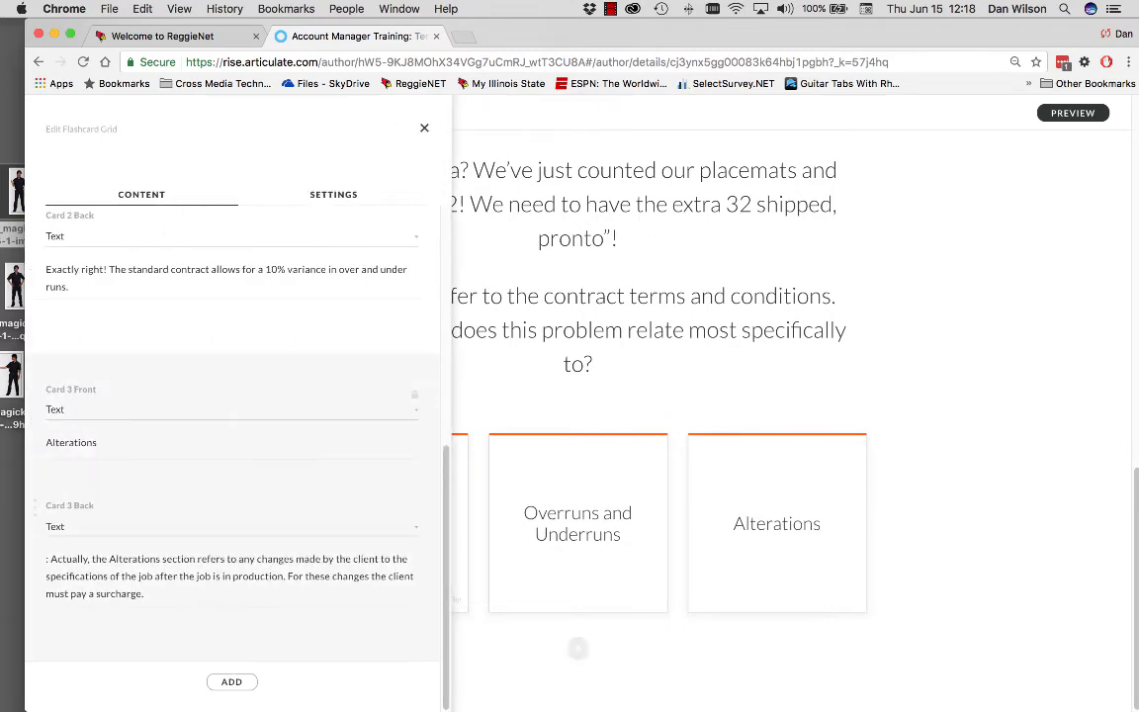
click(231, 682)
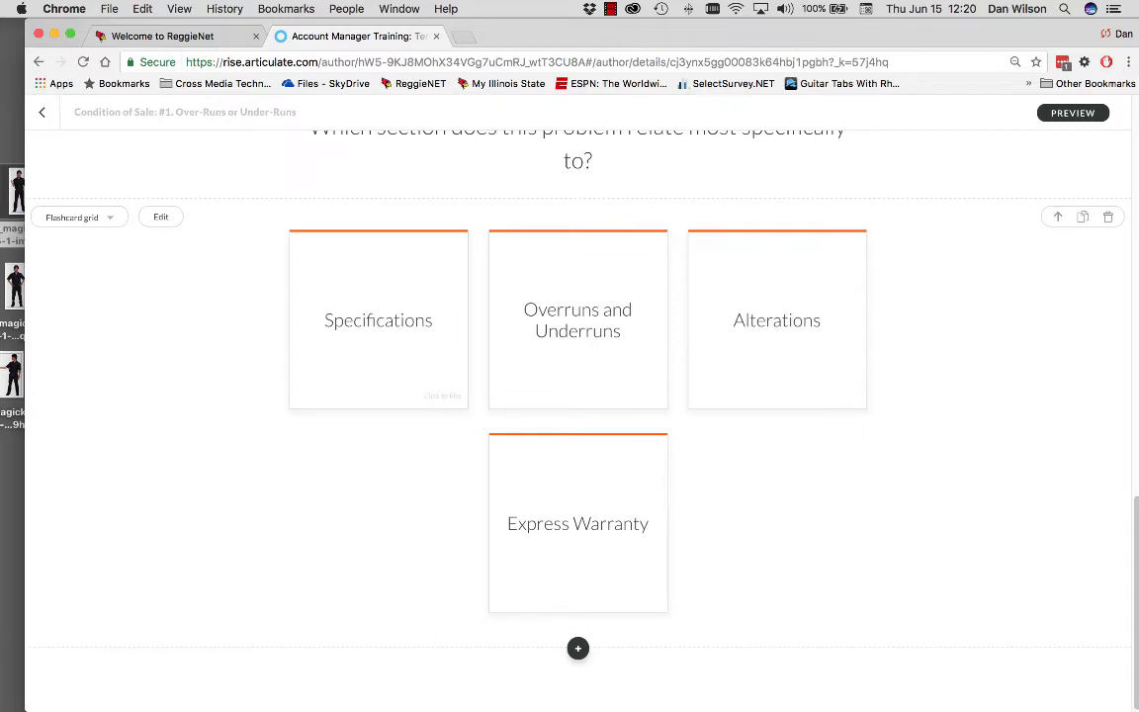
Step: Flip all four answer flashcards in the lesson to check the feedback on their backs
click(578, 523)
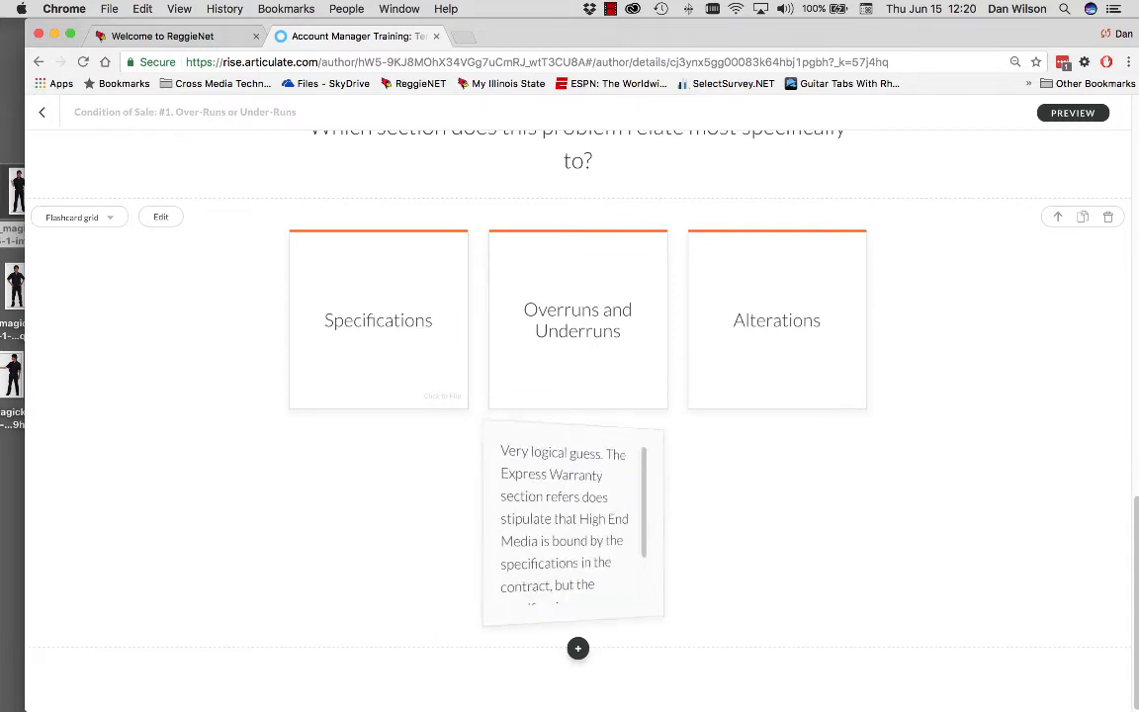
click(378, 320)
click(577, 321)
click(776, 320)
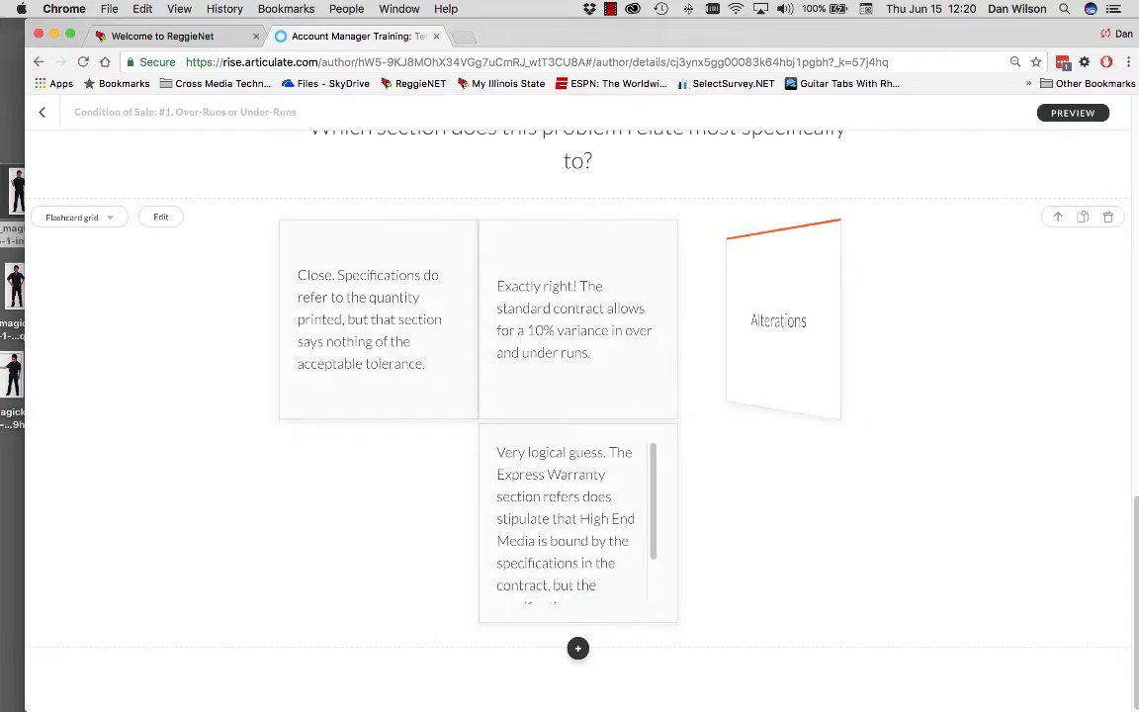
click(579, 524)
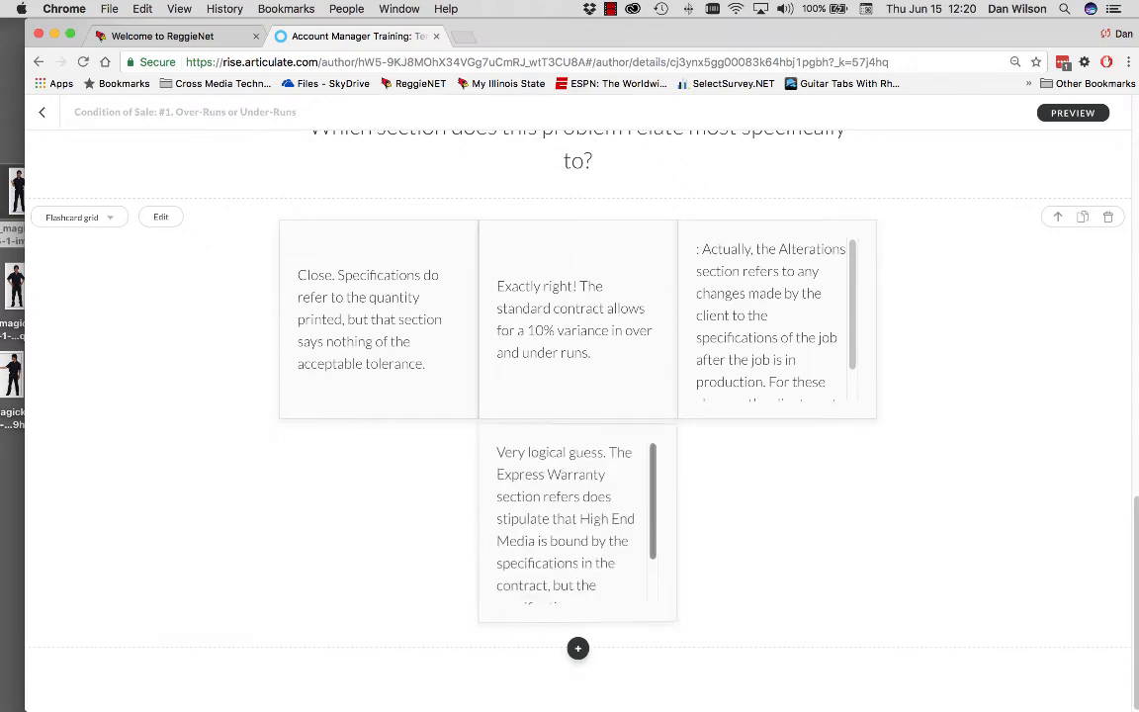
scroll(578, 523, down, 1)
scroll(578, 523, up, 1)
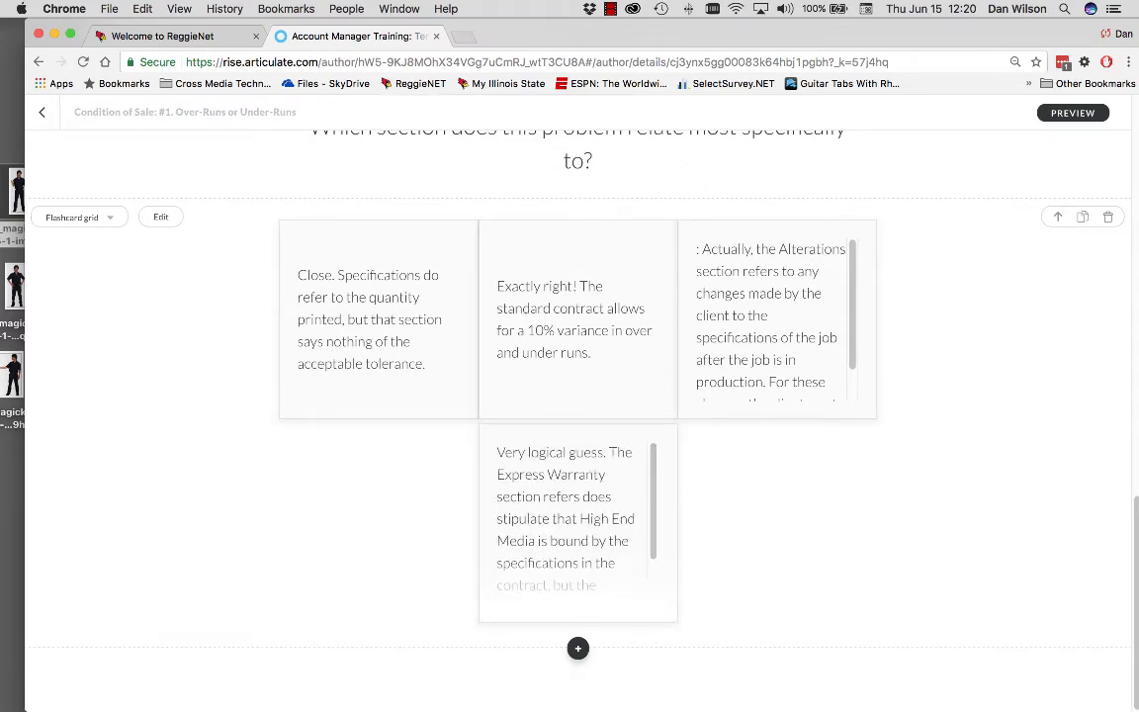
Step: Preview the lesson in the Tablet Landscape layout and review its opening content down to the Practice button
scroll(577, 395, up, 15)
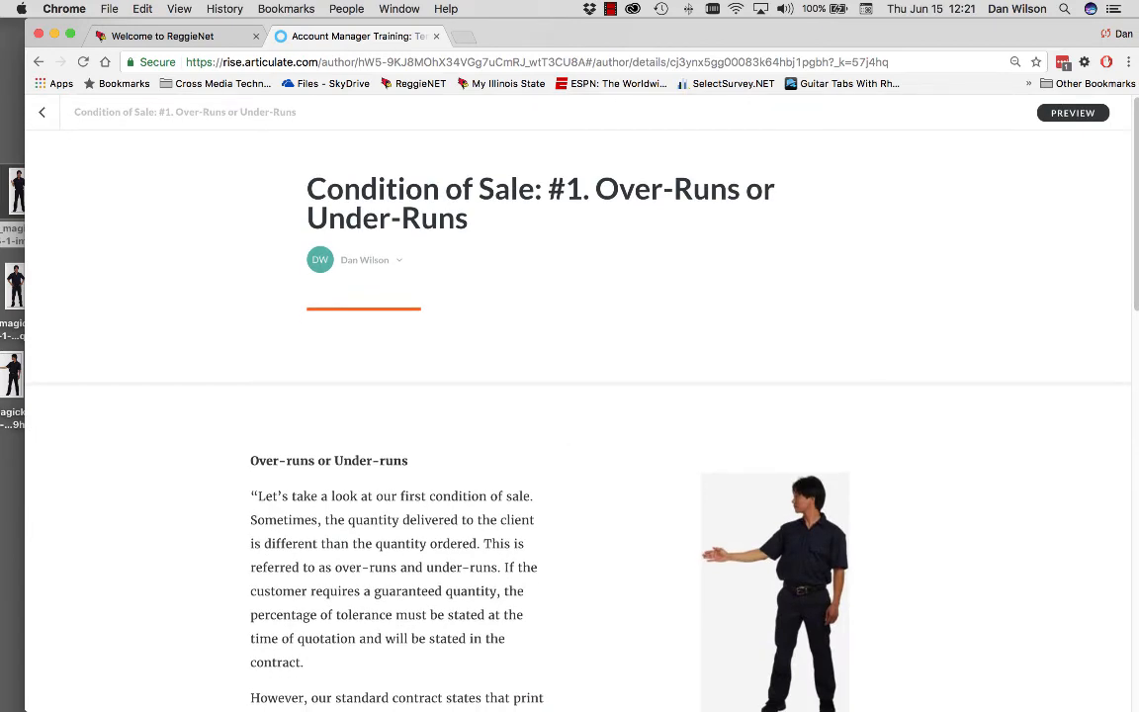
click(1073, 113)
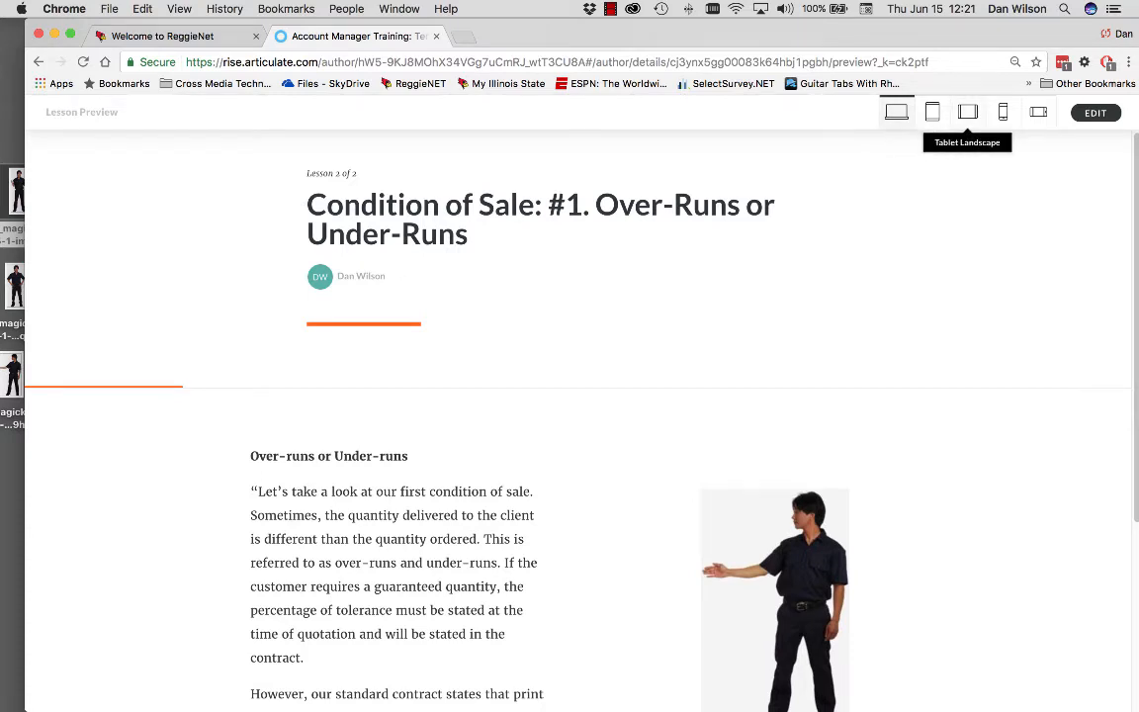
click(968, 112)
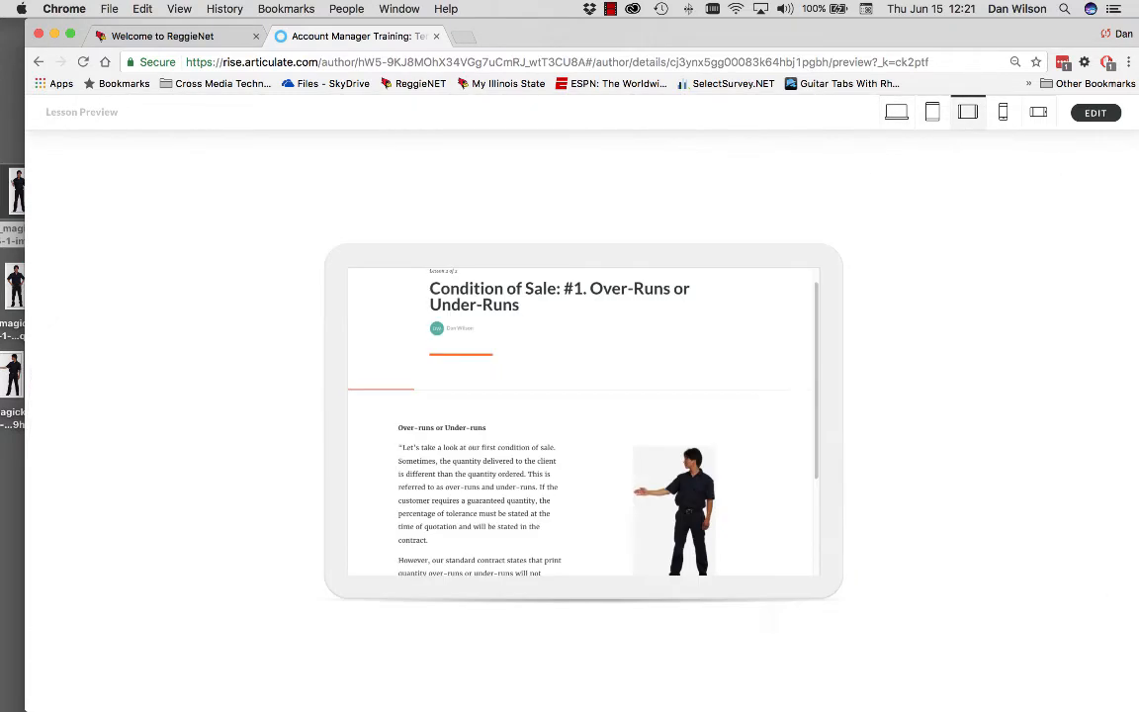
scroll(583, 421, up, 1)
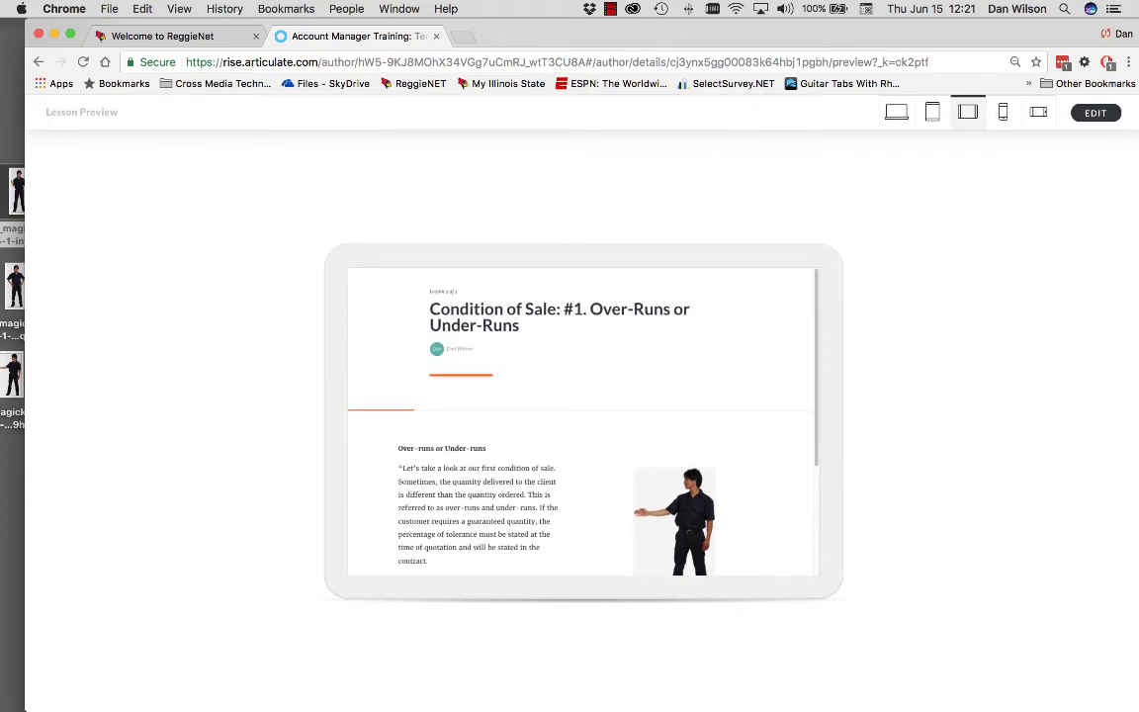
scroll(584, 422, down, 5)
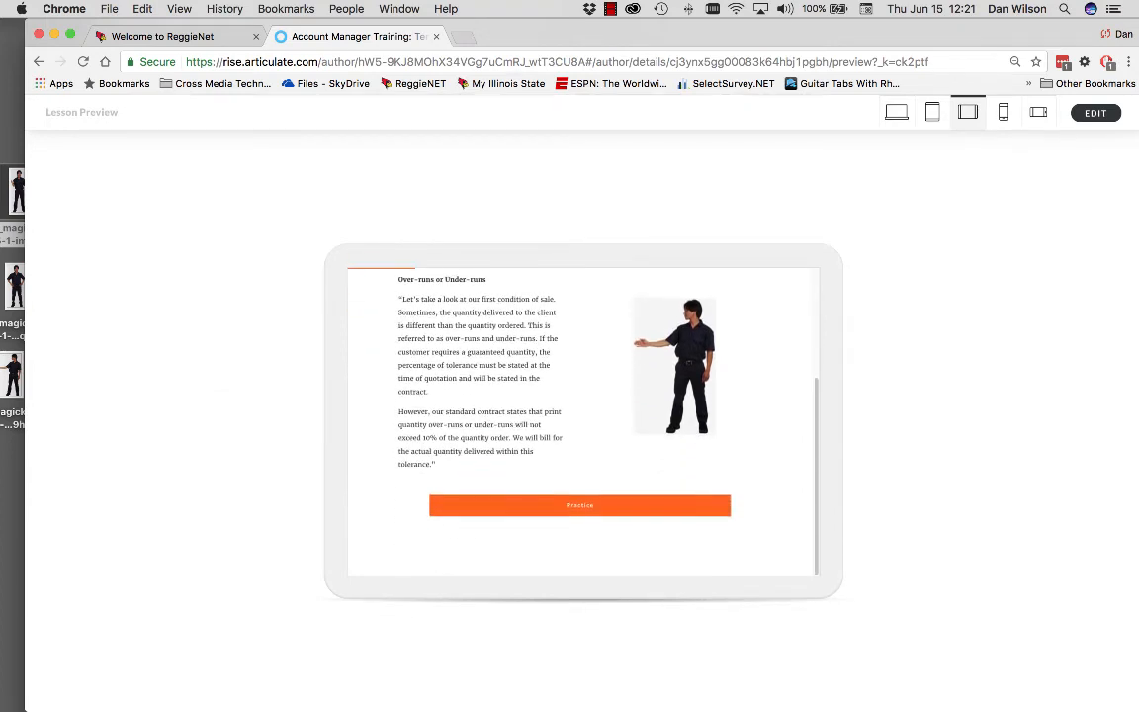
Step: Reveal the practice scenario in the preview, flip all four answer flashcards, and return to editing the lesson
click(581, 506)
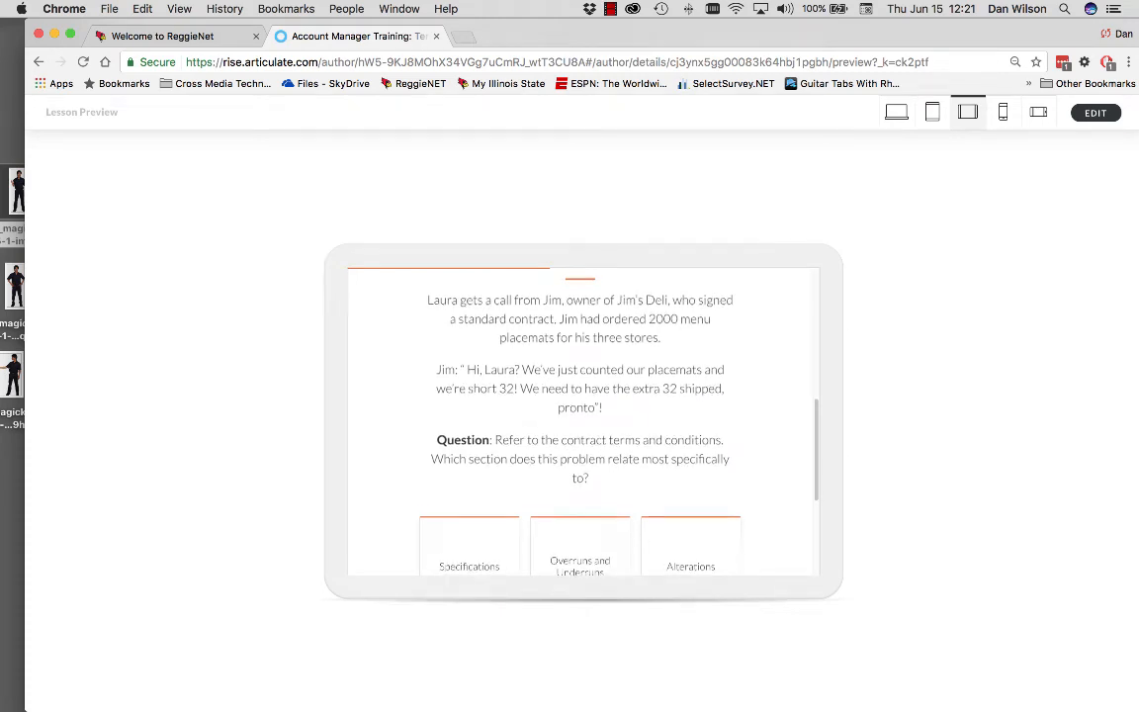
scroll(584, 422, down, 3)
scroll(584, 421, down, 2)
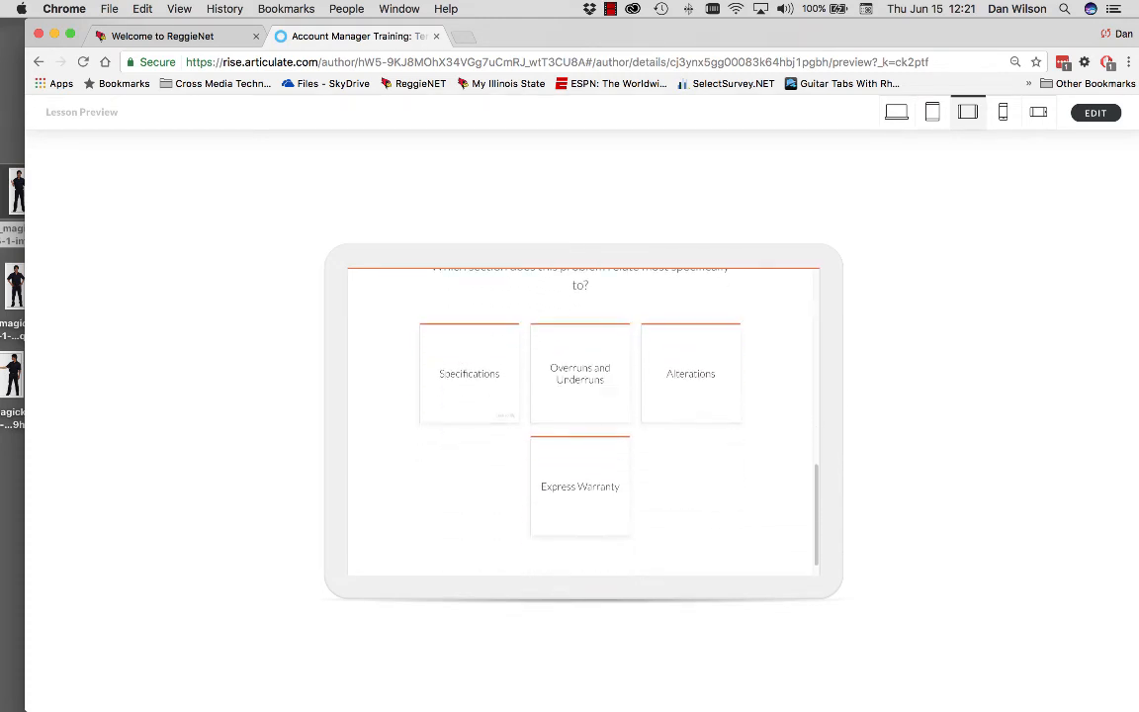
click(470, 374)
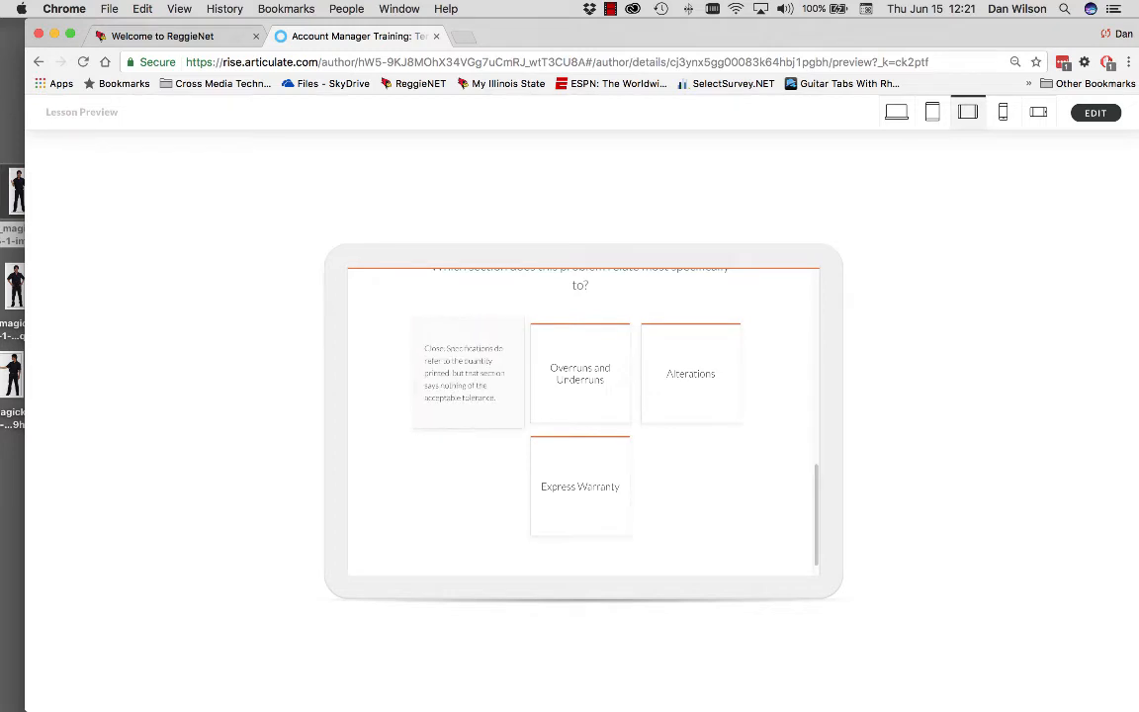
click(579, 374)
click(690, 374)
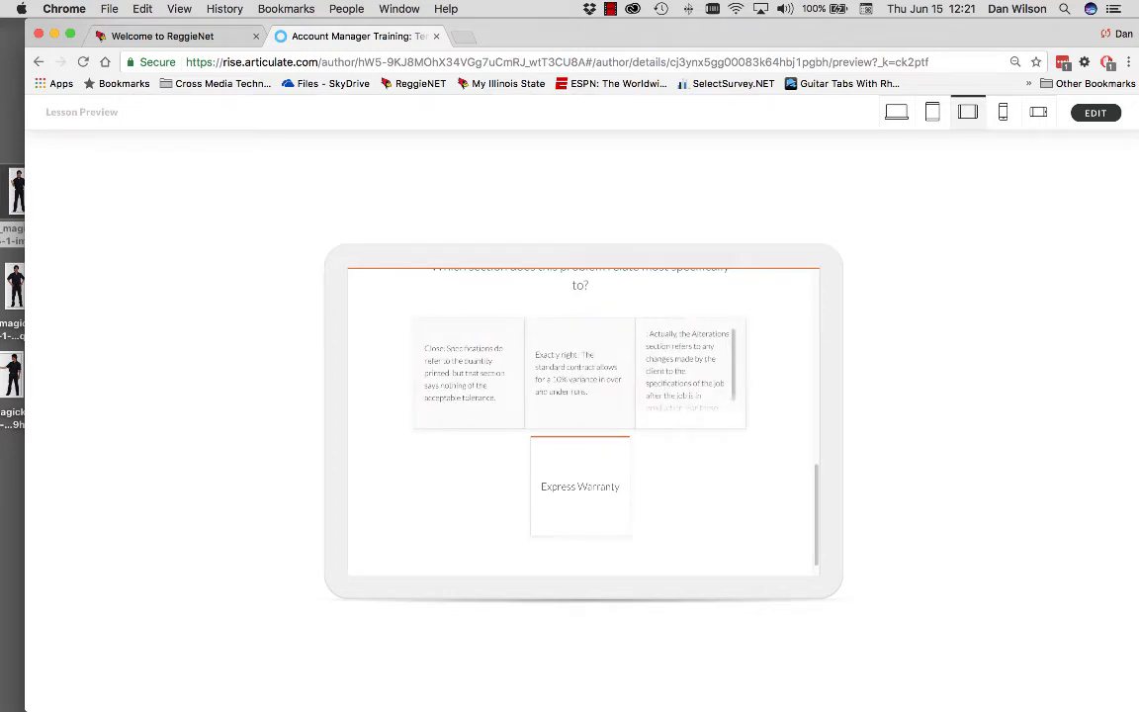
click(579, 487)
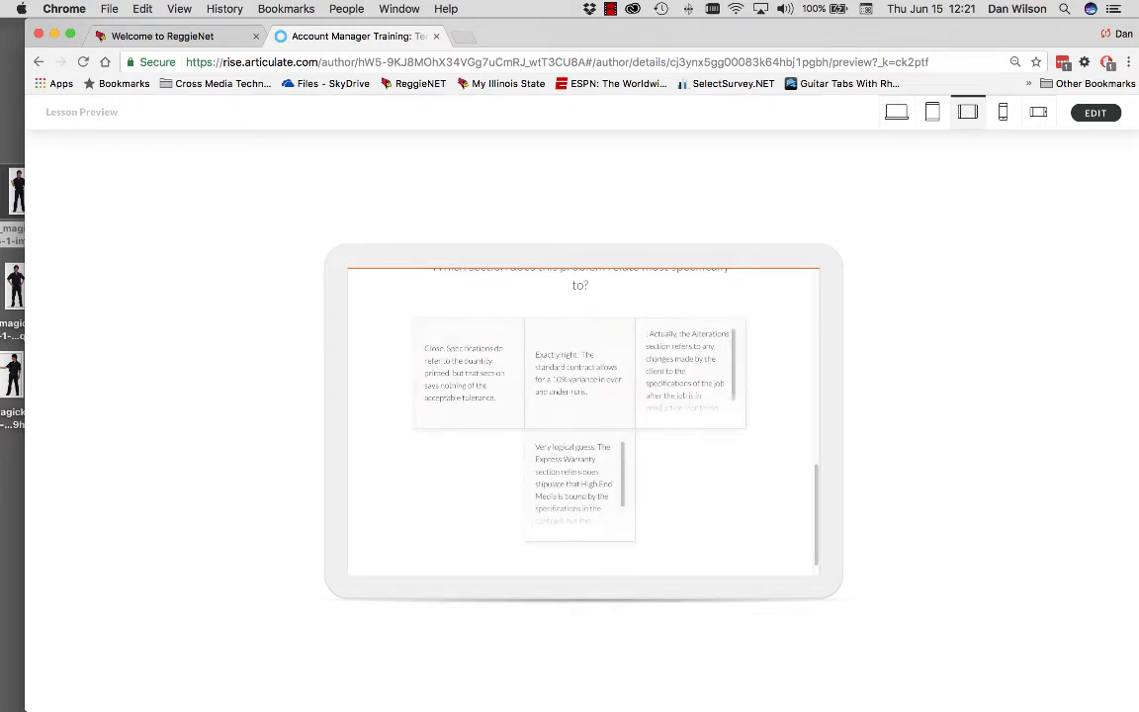
click(1096, 113)
Step: Change the label of the Practice continue button above the scenario to "Identification Practice"
scroll(578, 396, down, 3)
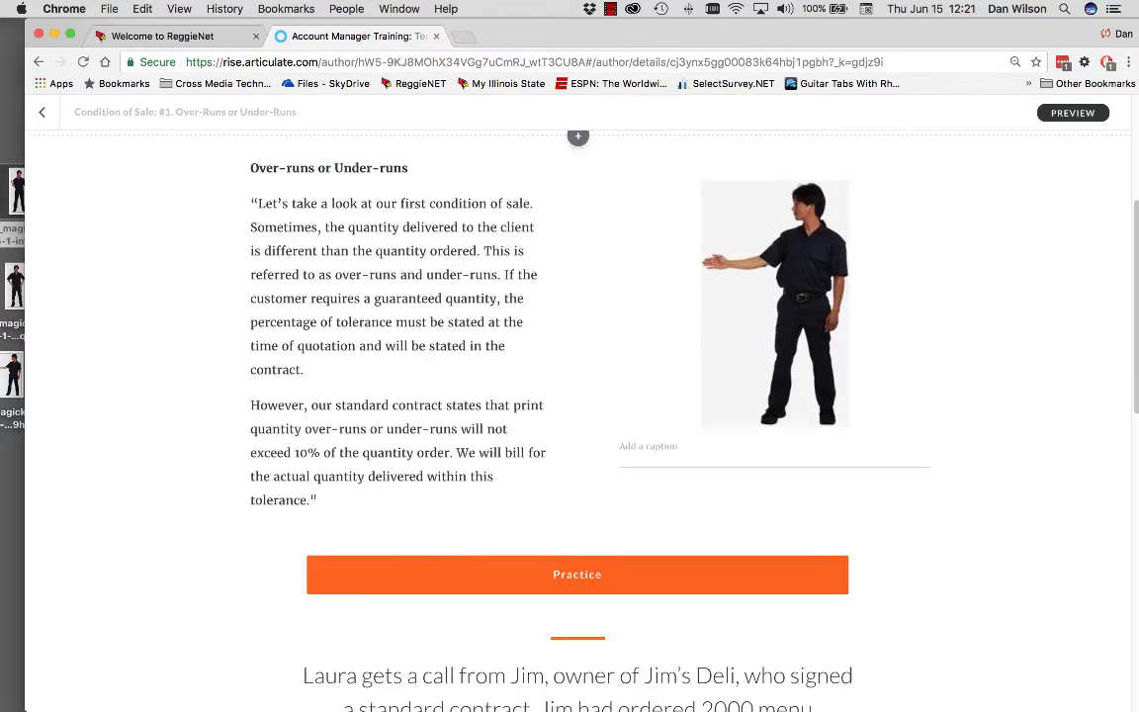
scroll(579, 396, down, 10)
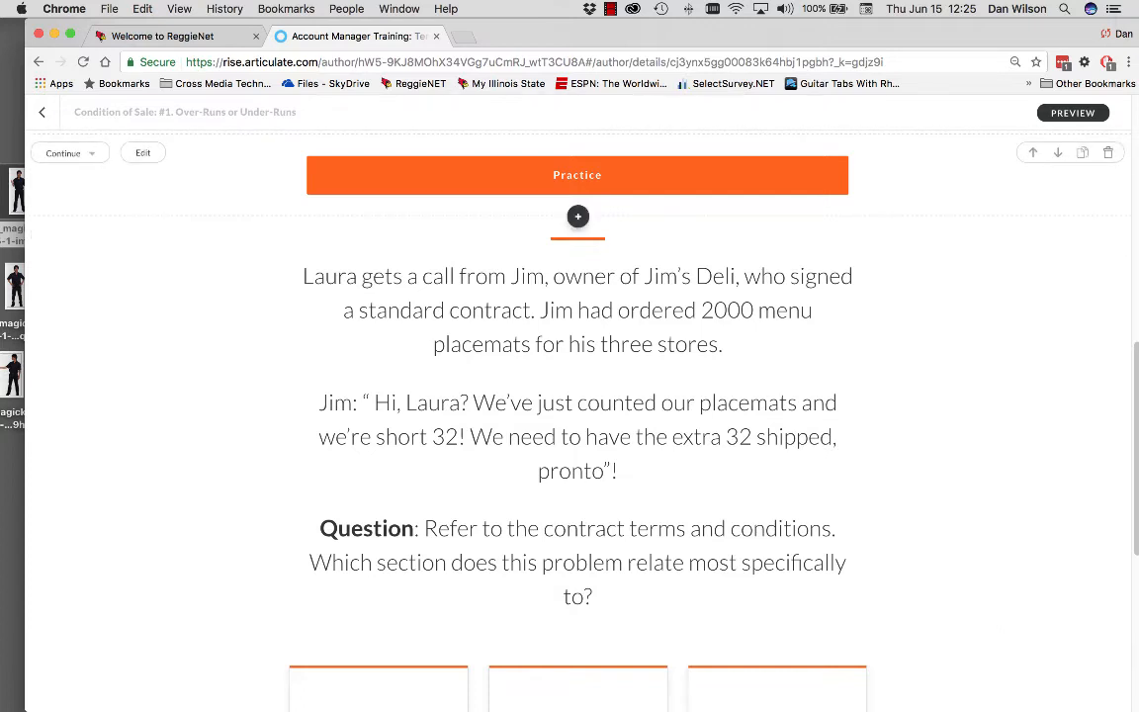
click(142, 153)
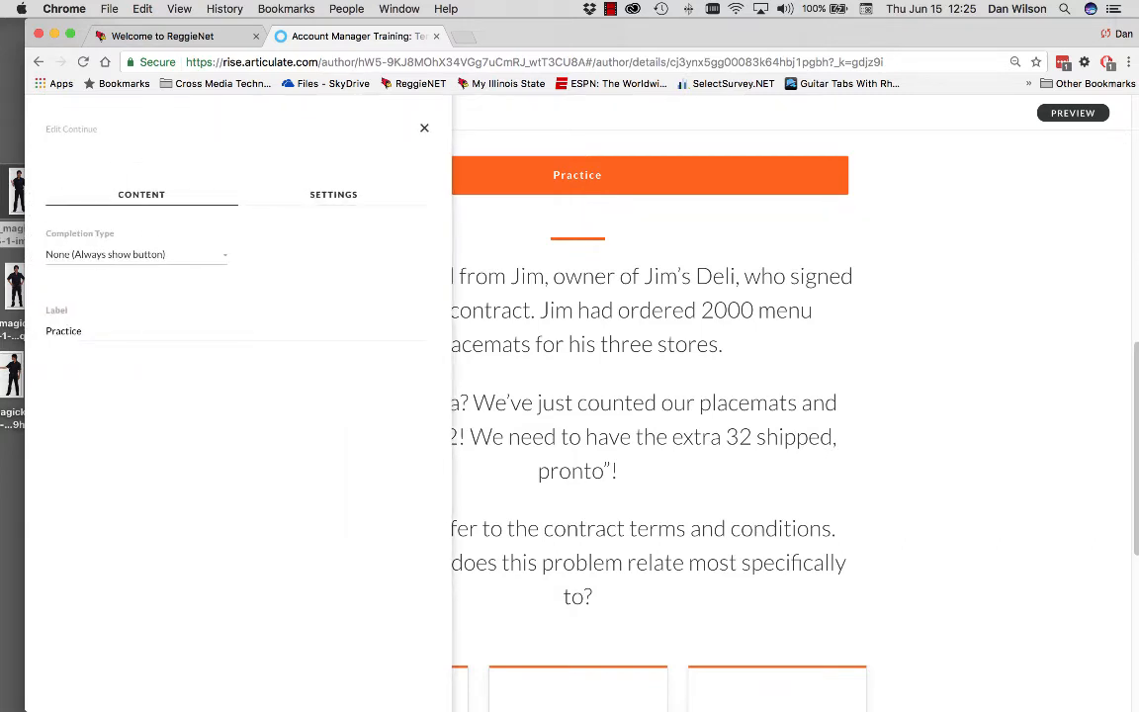
click(424, 128)
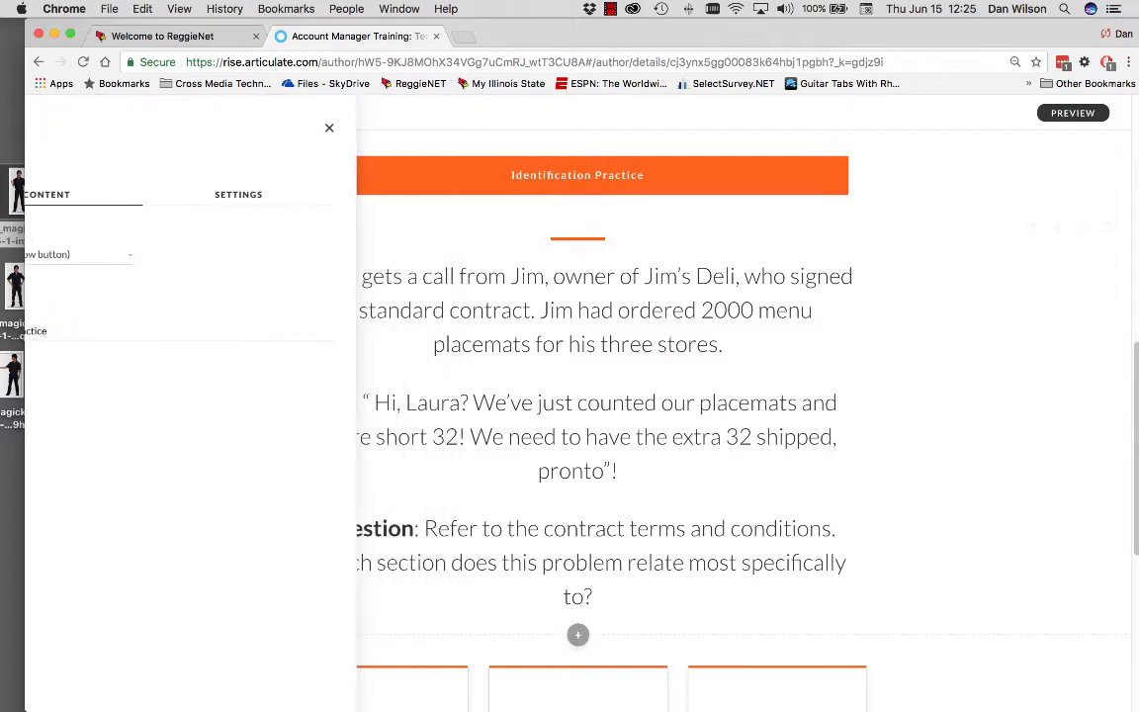
Step: Add a Continue divider block below the flashcard grid and label it "Application Practice"
scroll(415, 306, down, 5)
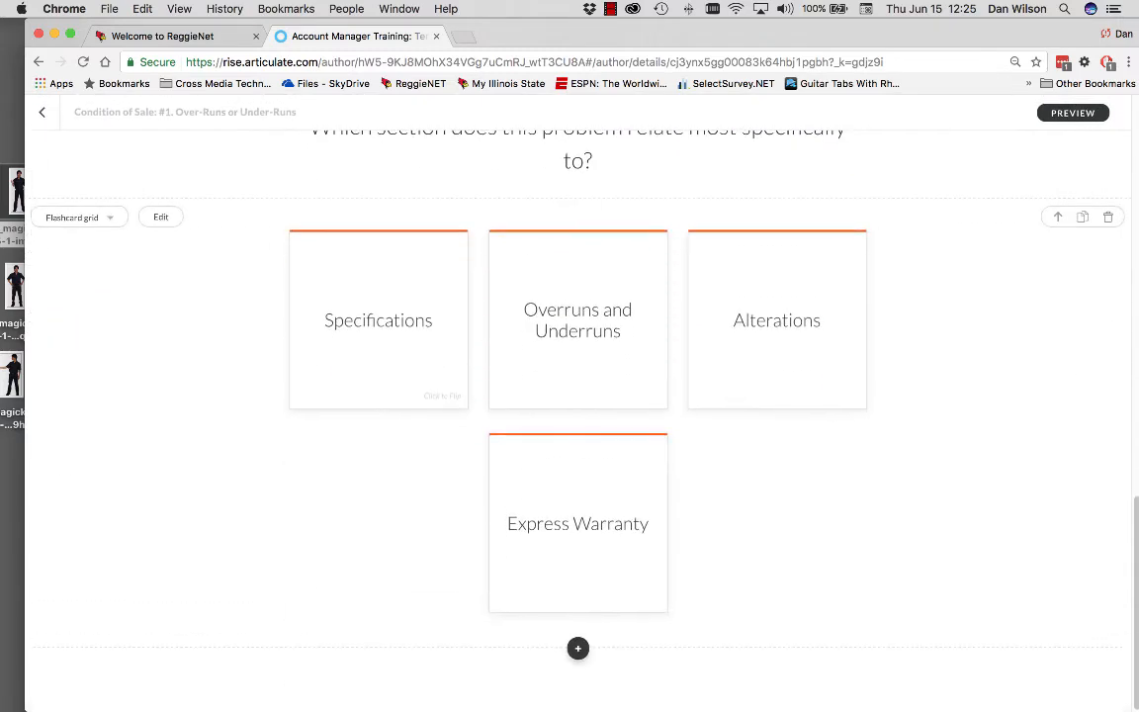
click(578, 649)
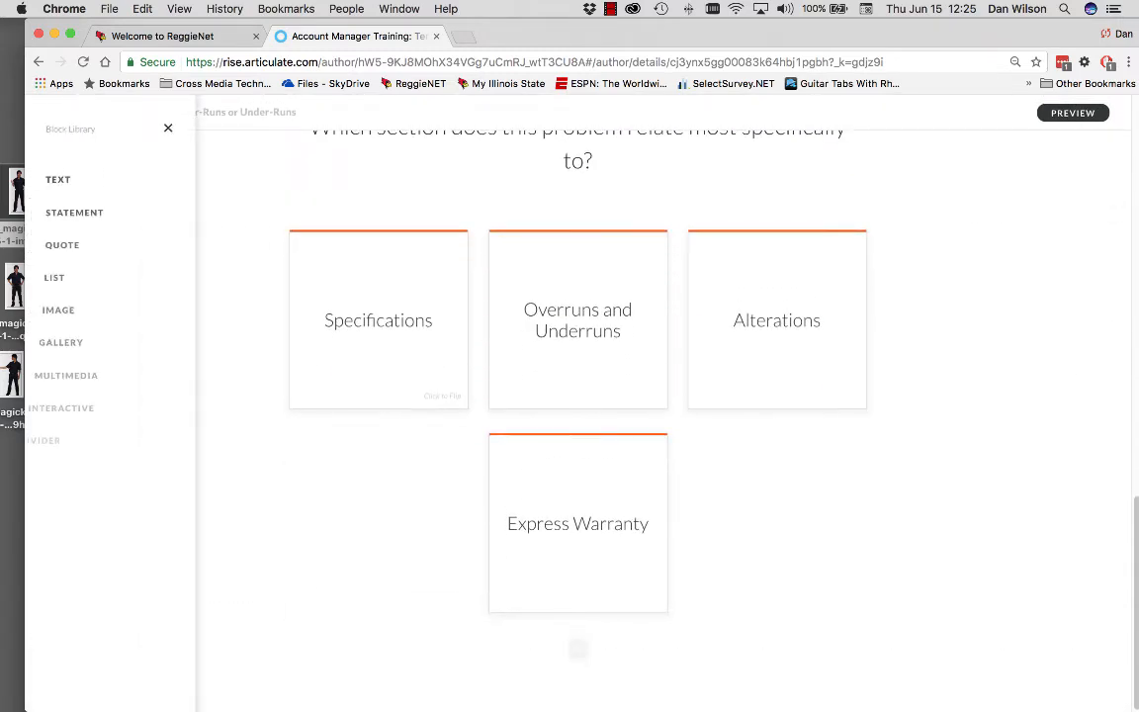
click(67, 441)
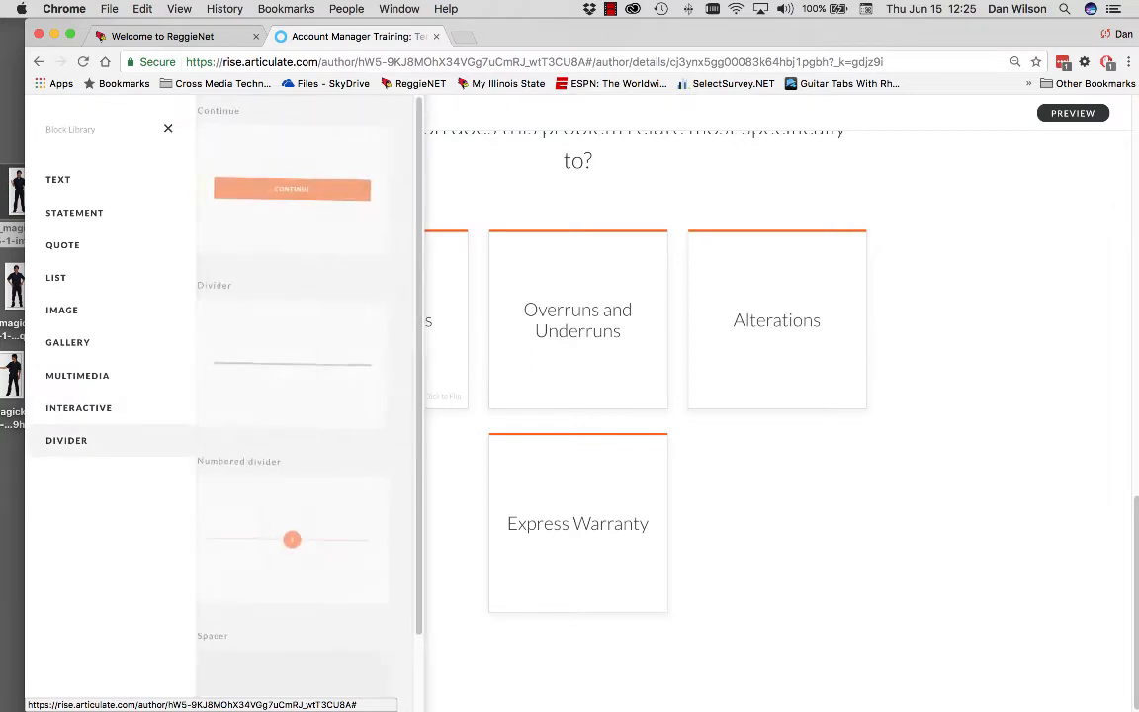
click(313, 189)
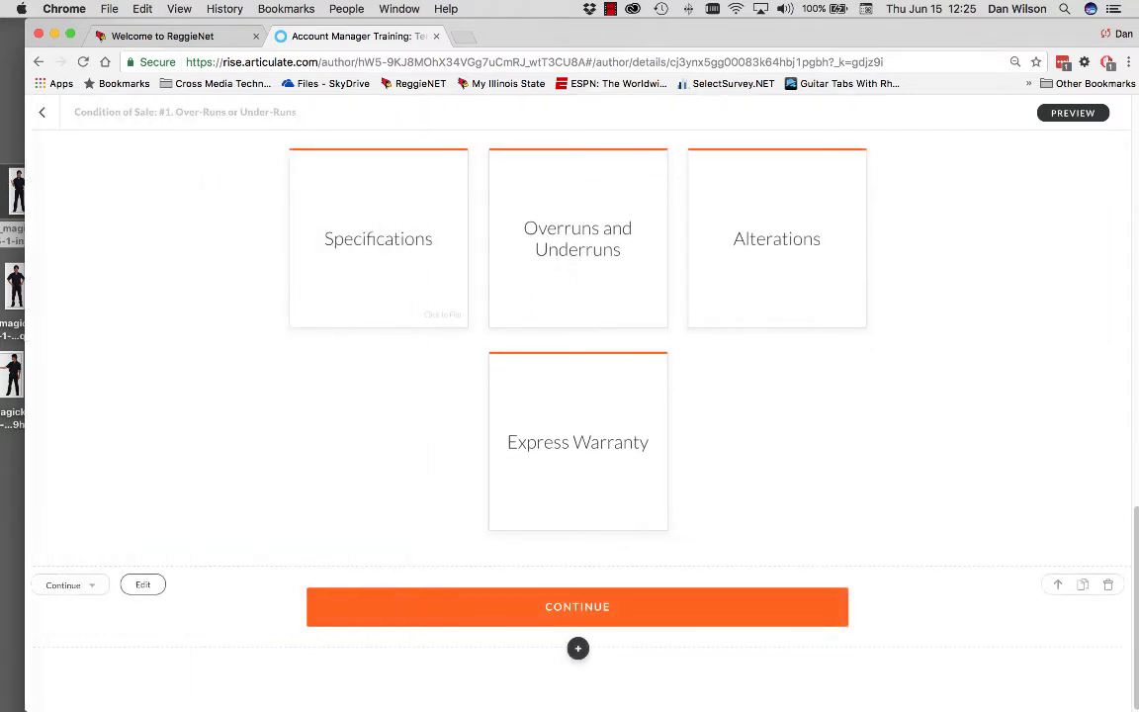
click(143, 584)
double_click(72, 332)
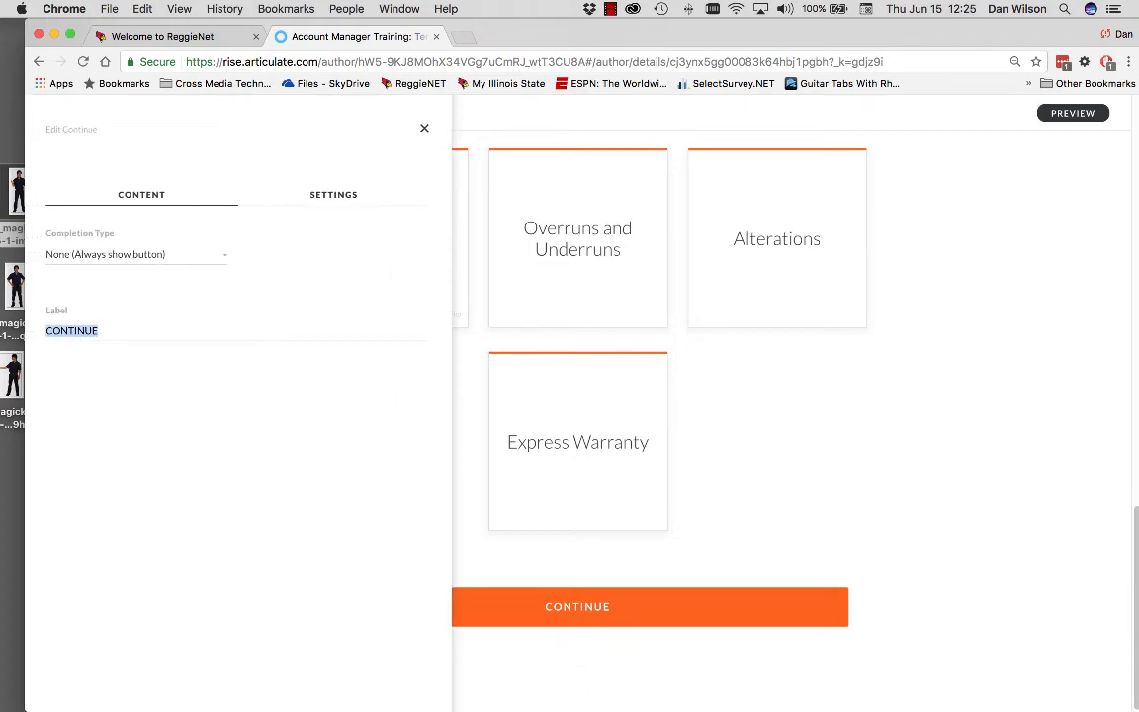
click(424, 128)
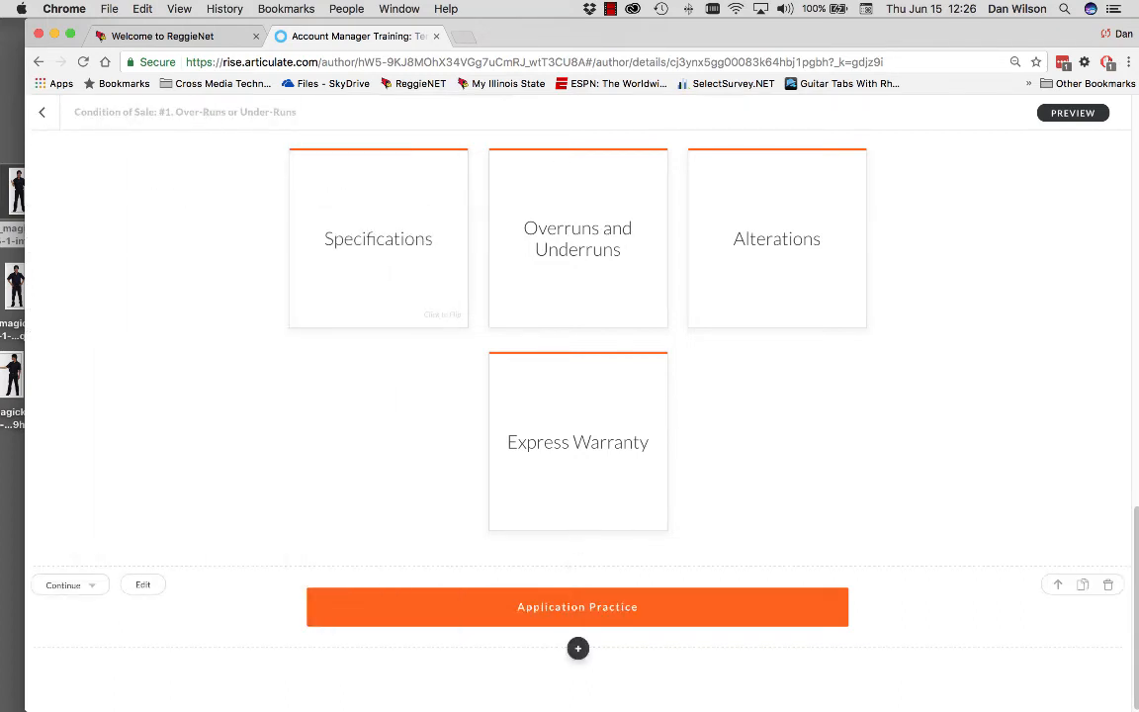
Step: Add a statement block below the Application Practice button
click(578, 648)
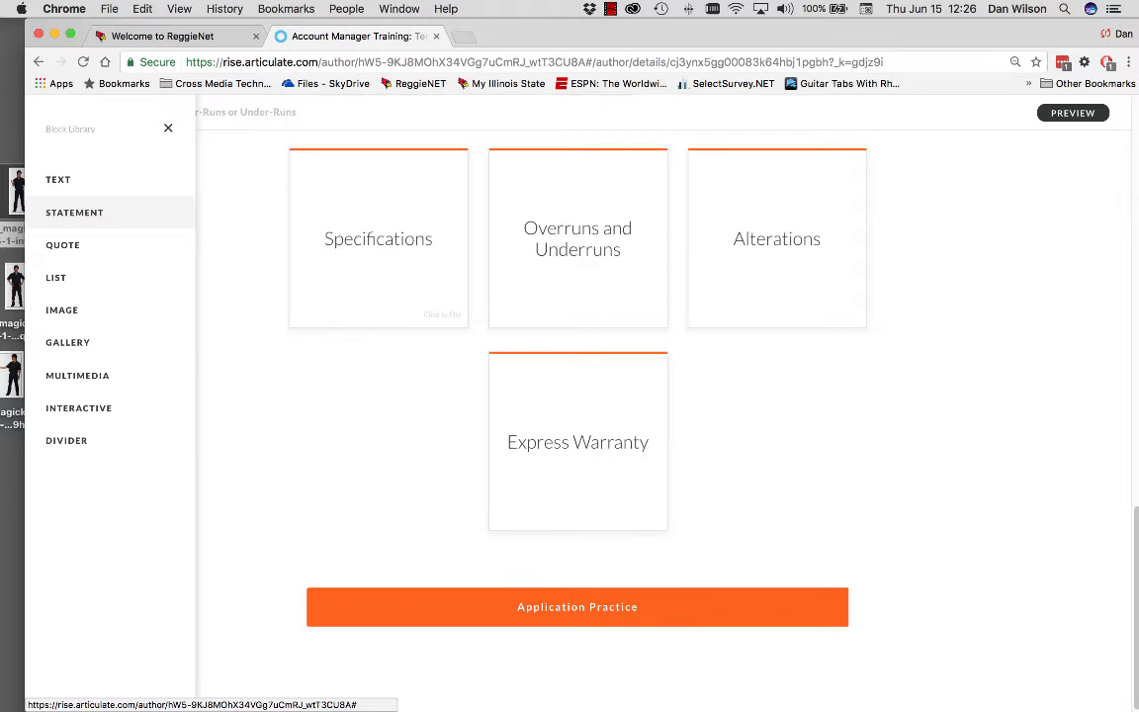
click(75, 213)
mouse_move(12, 386)
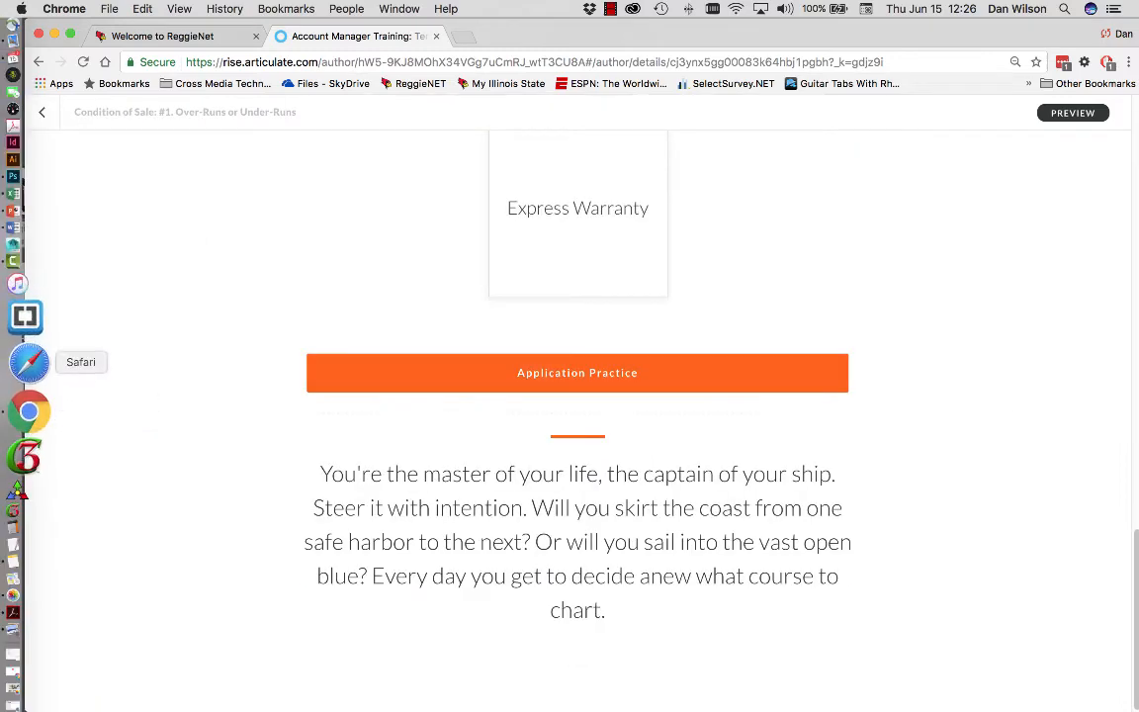
Step: Replace the statement text with the Application Practice prompt and question from the Word document, bold "Question:", and spell the terms Over-runs and Under-runs
click(18, 226)
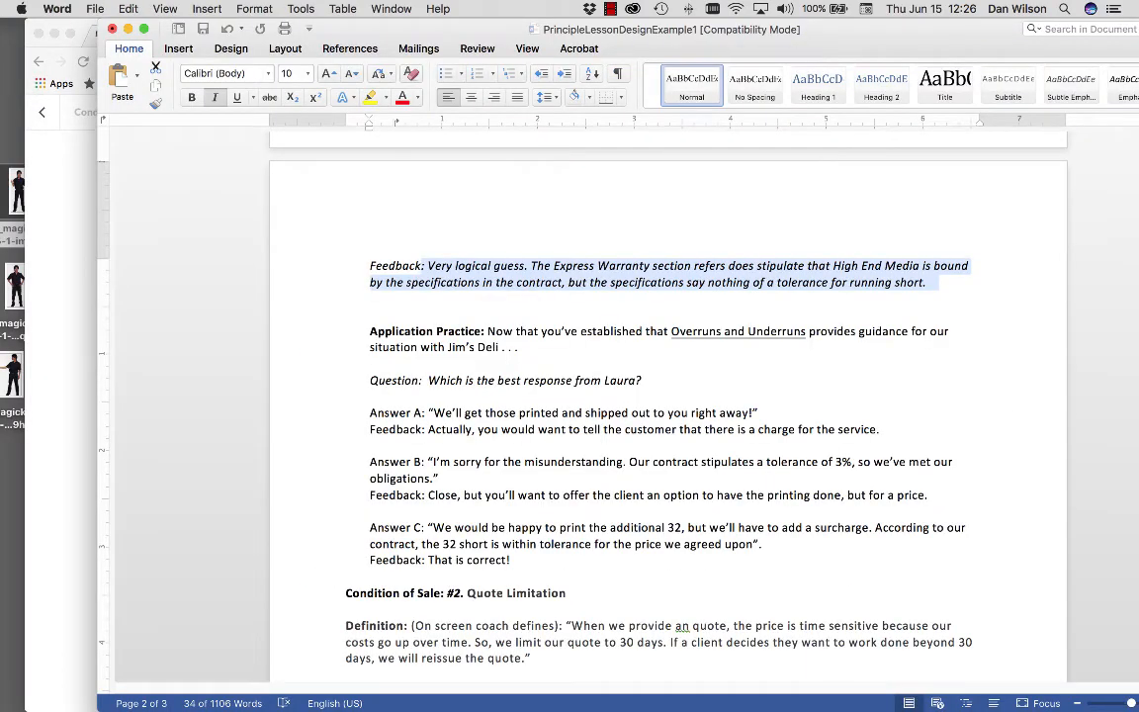
drag(487, 331, 529, 347)
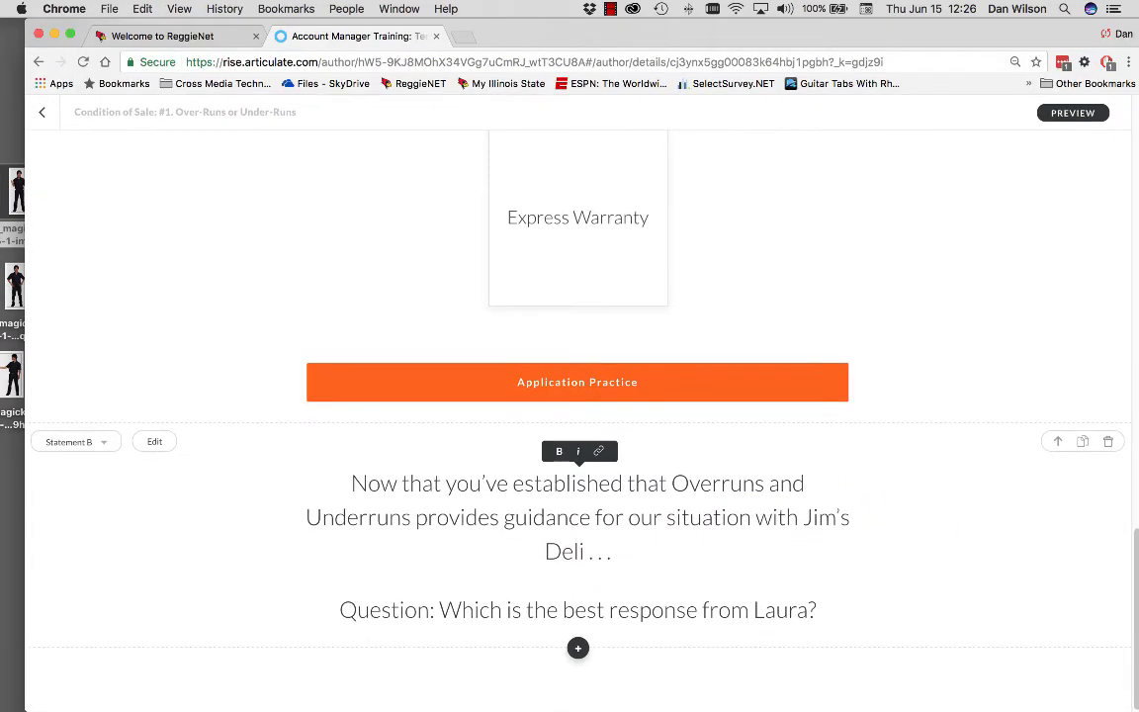
drag(435, 610, 339, 610)
key(ctrl+b)
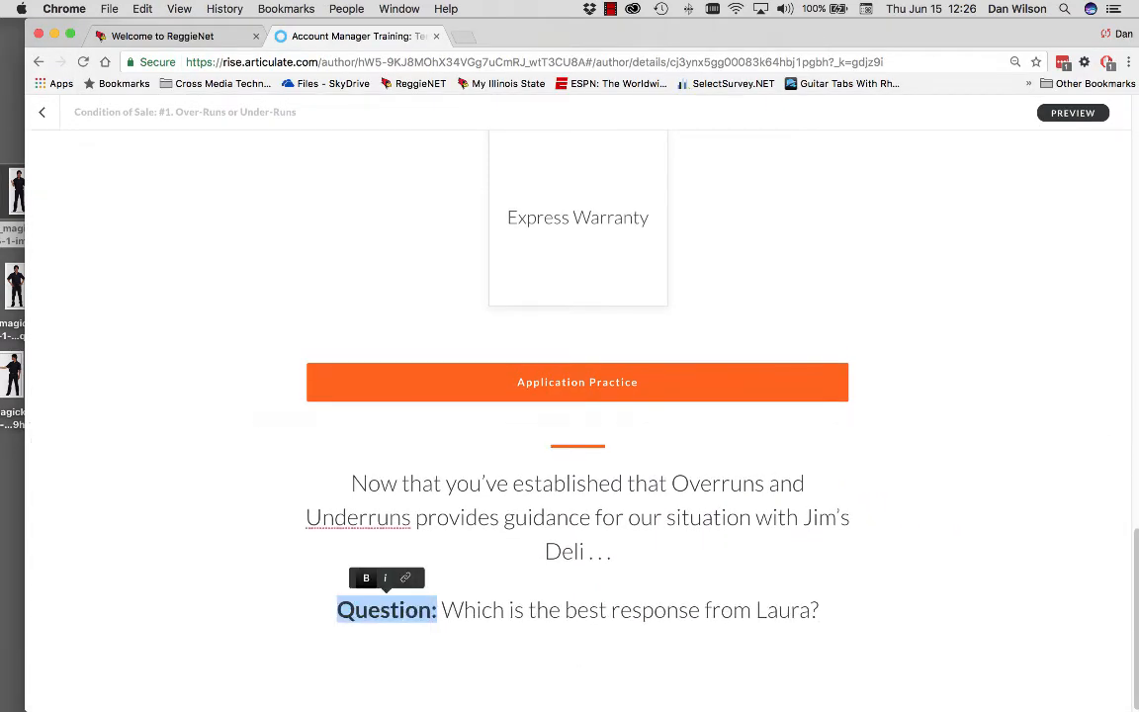
click(497, 482)
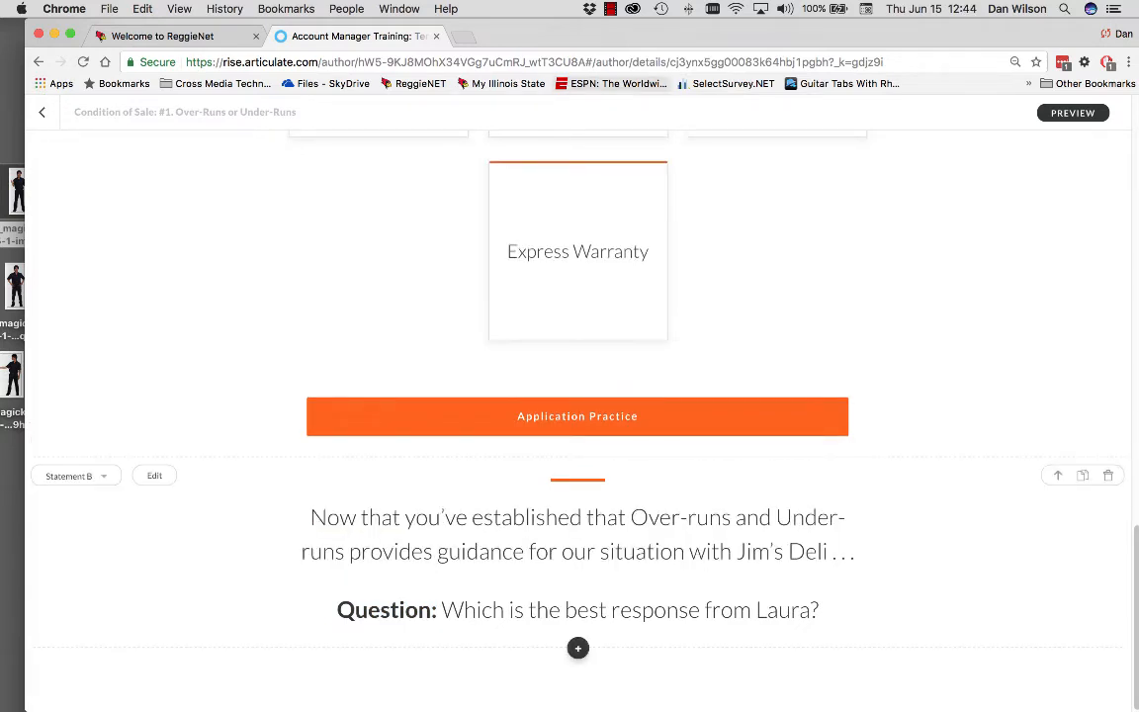
Step: Add an accordion block below the Application Practice statement
click(578, 648)
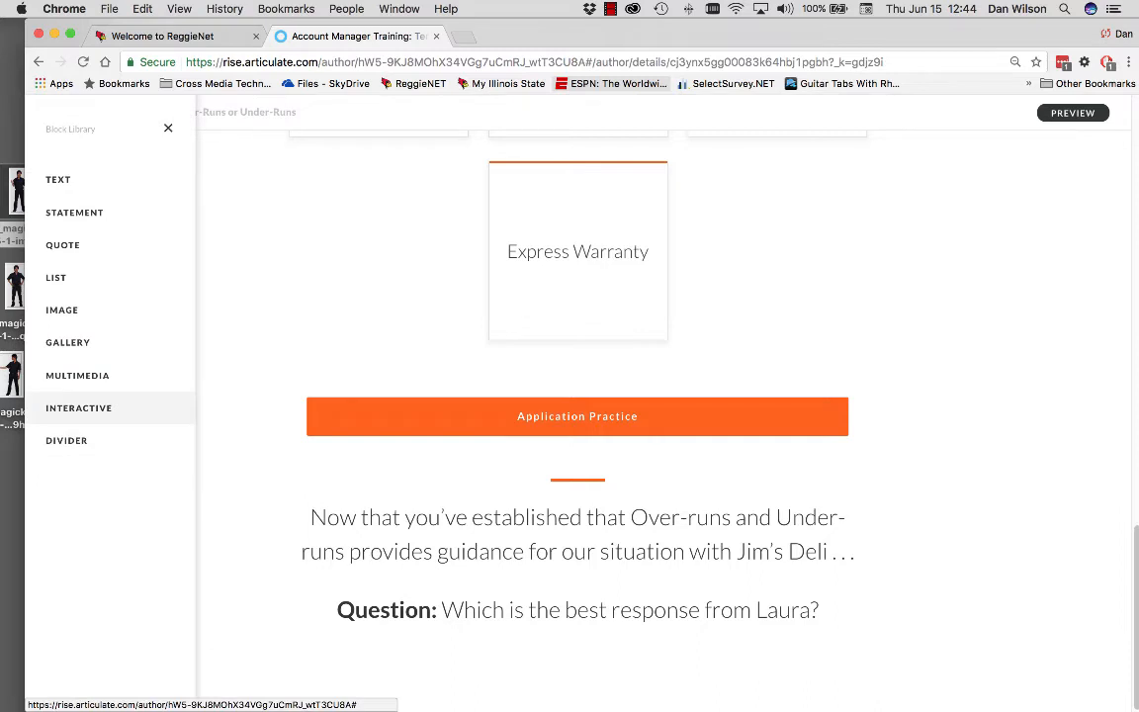
click(79, 407)
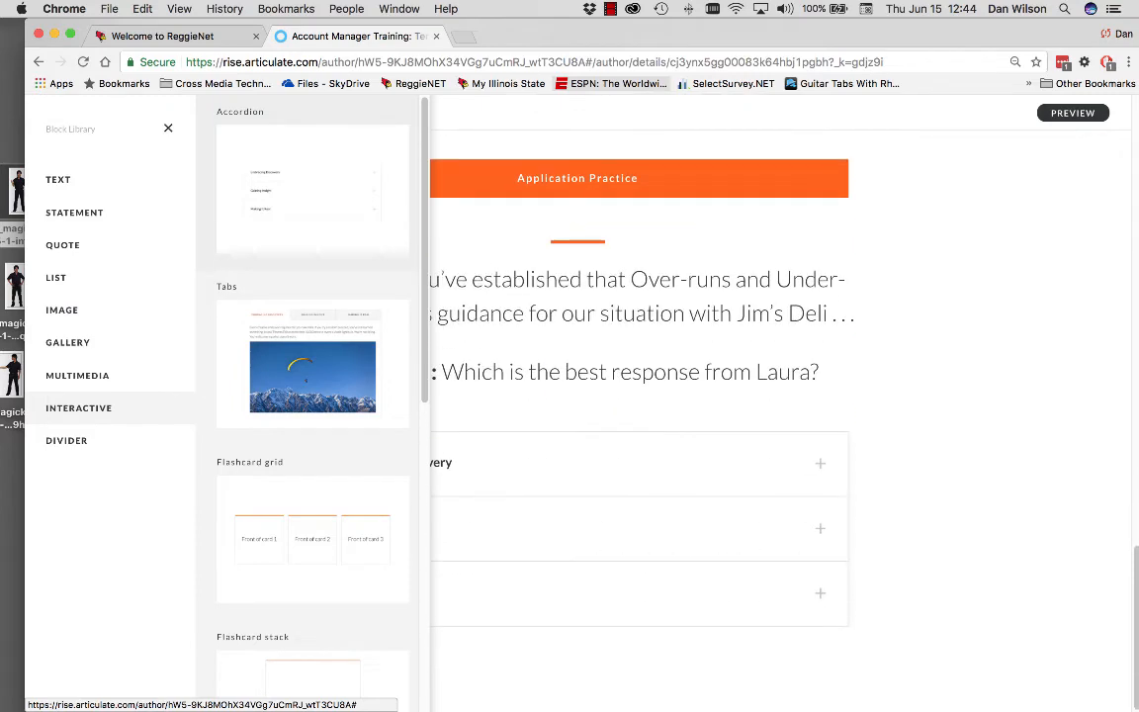
click(613, 463)
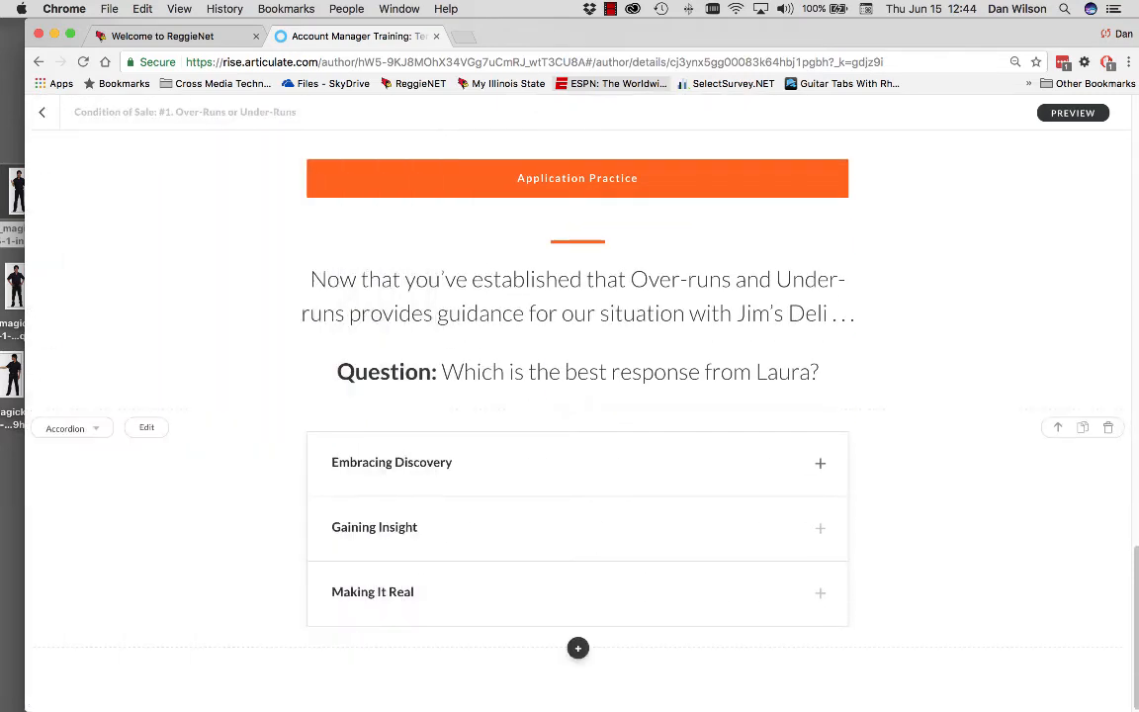
Step: Copy the Answer A quotation from the Word document and replace the accordion's first title, "Embracing Discovery", with it
click(31, 283)
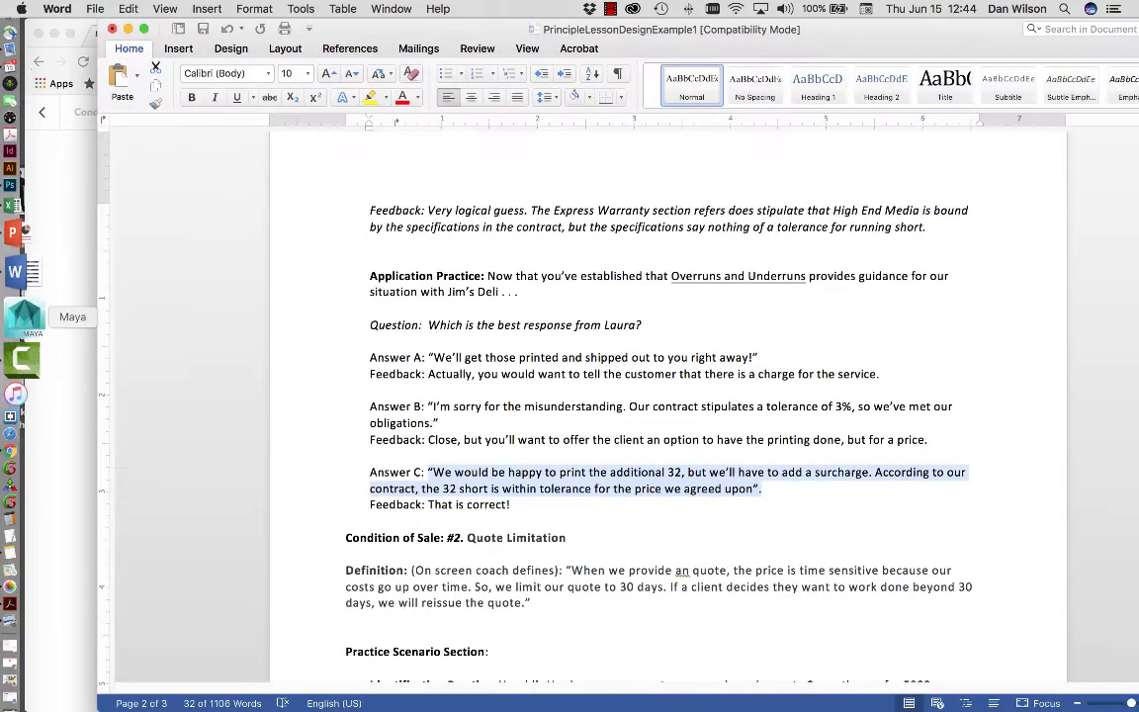
drag(428, 357, 759, 357)
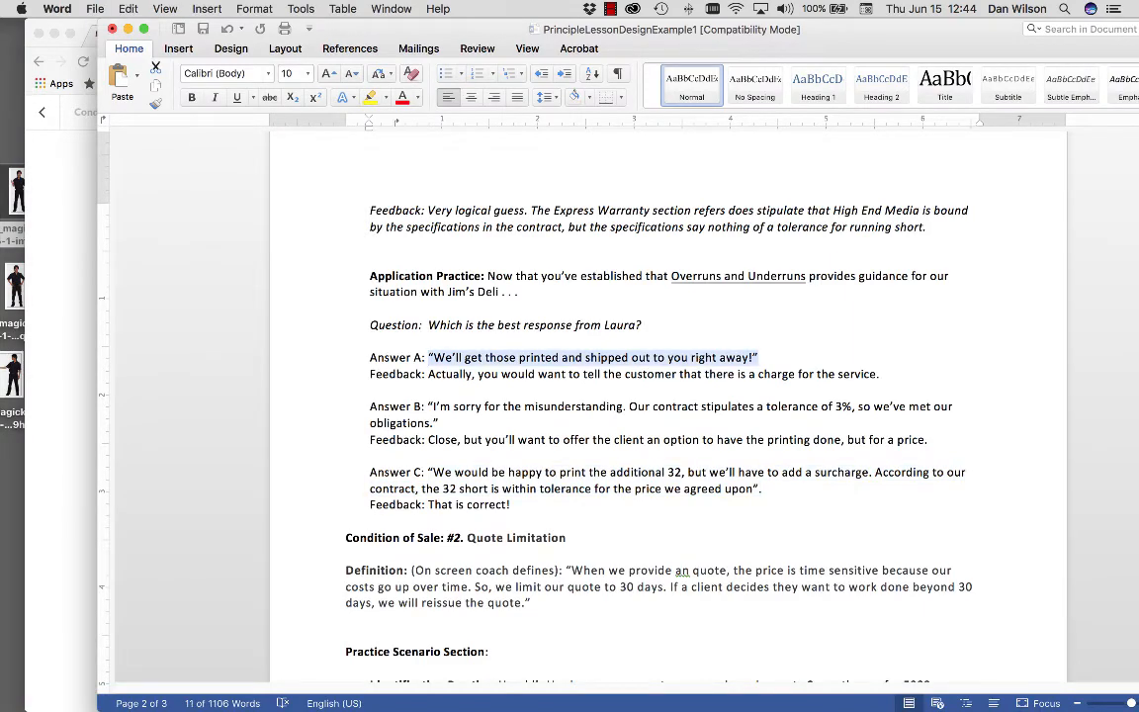
key(super+Tab)
drag(440, 460, 331, 461)
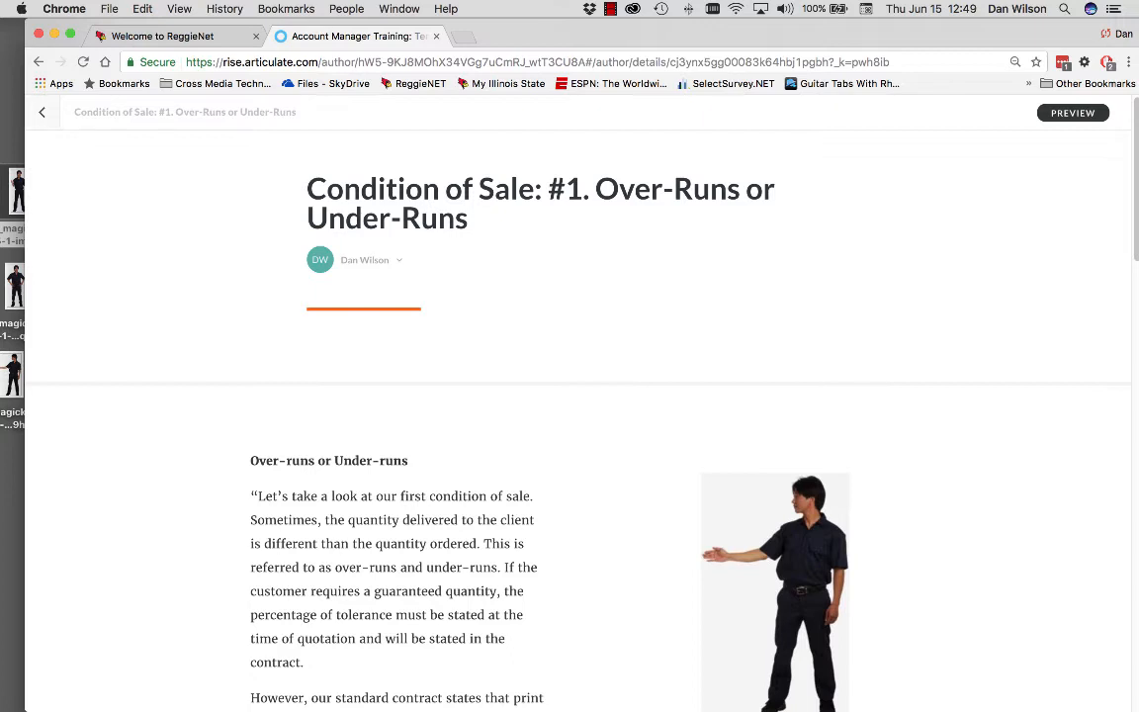
Step: Return to the course outline and add a Blocks lesson titled "Condition of Sale: #2. Quote Limitation", taking the title from the Word document
click(42, 113)
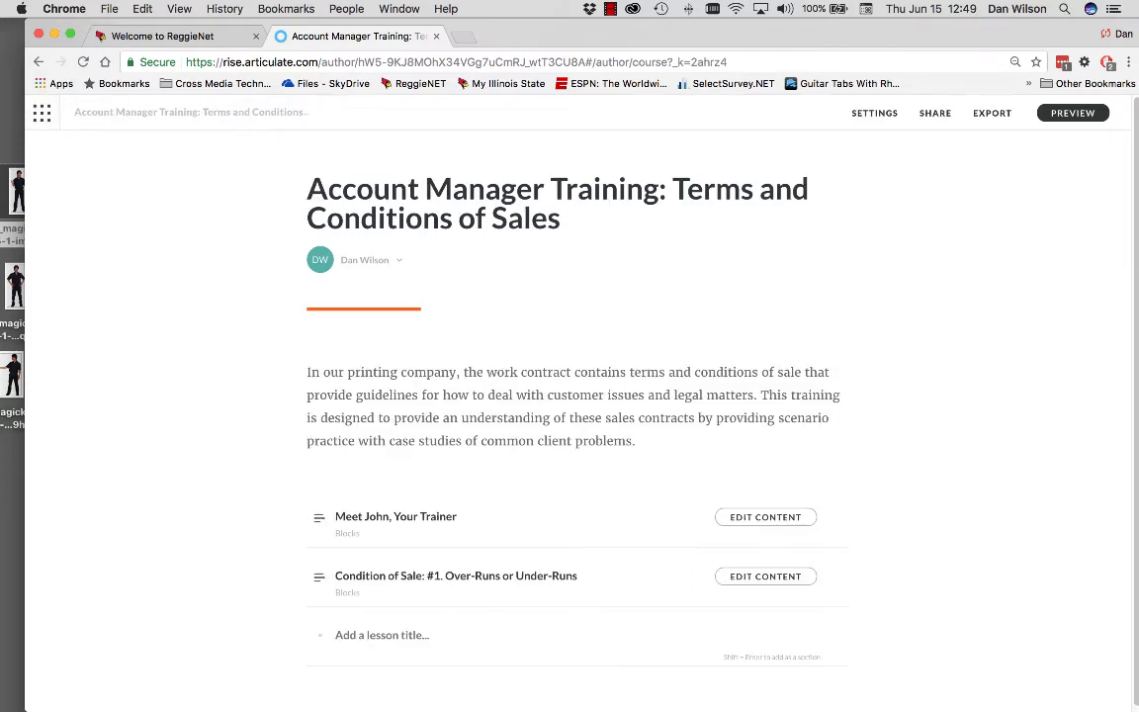
scroll(578, 416, down, 1)
scroll(578, 416, up, 1)
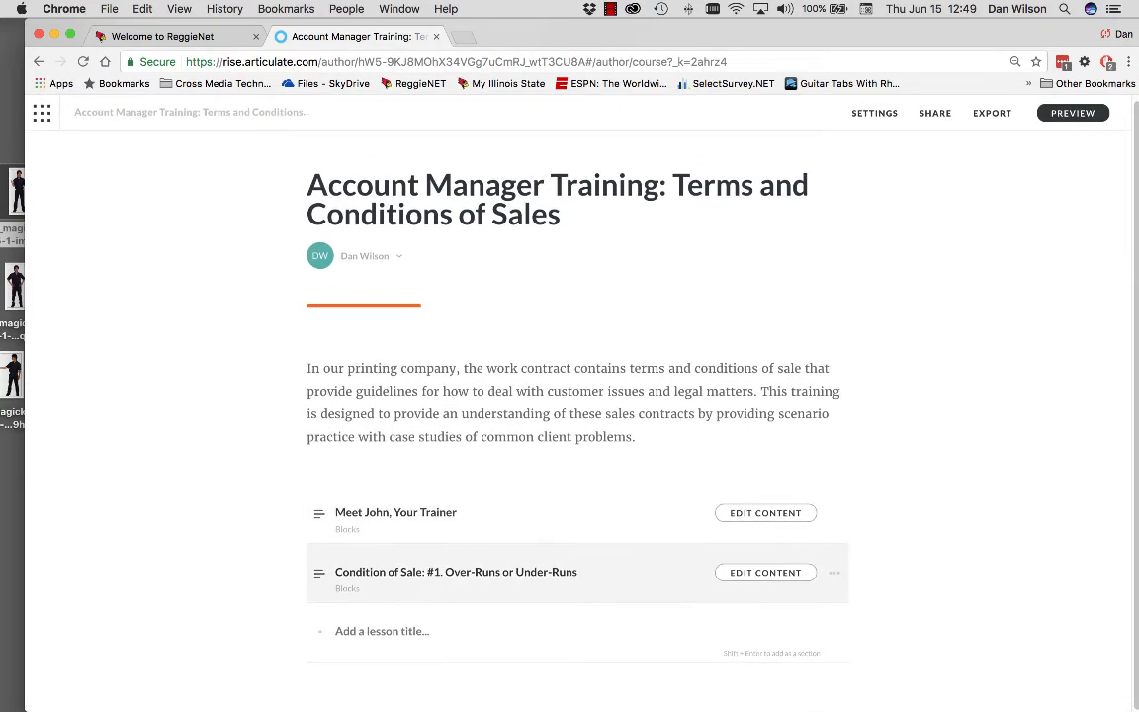
mouse_move(7, 300)
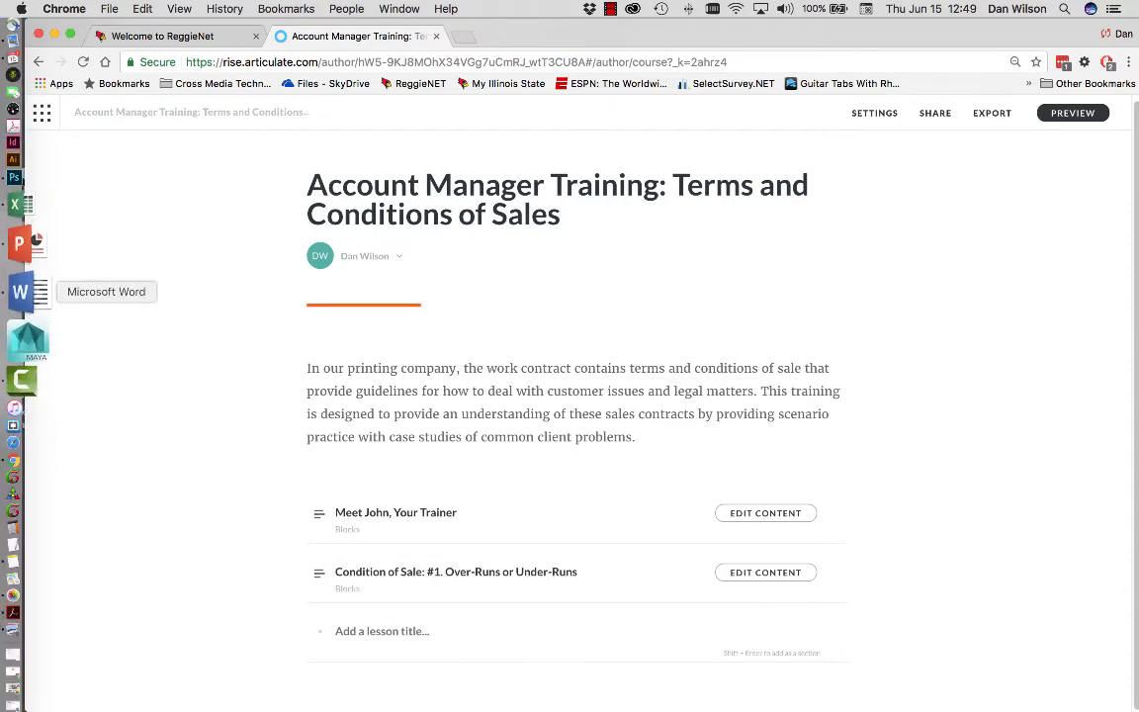
click(20, 281)
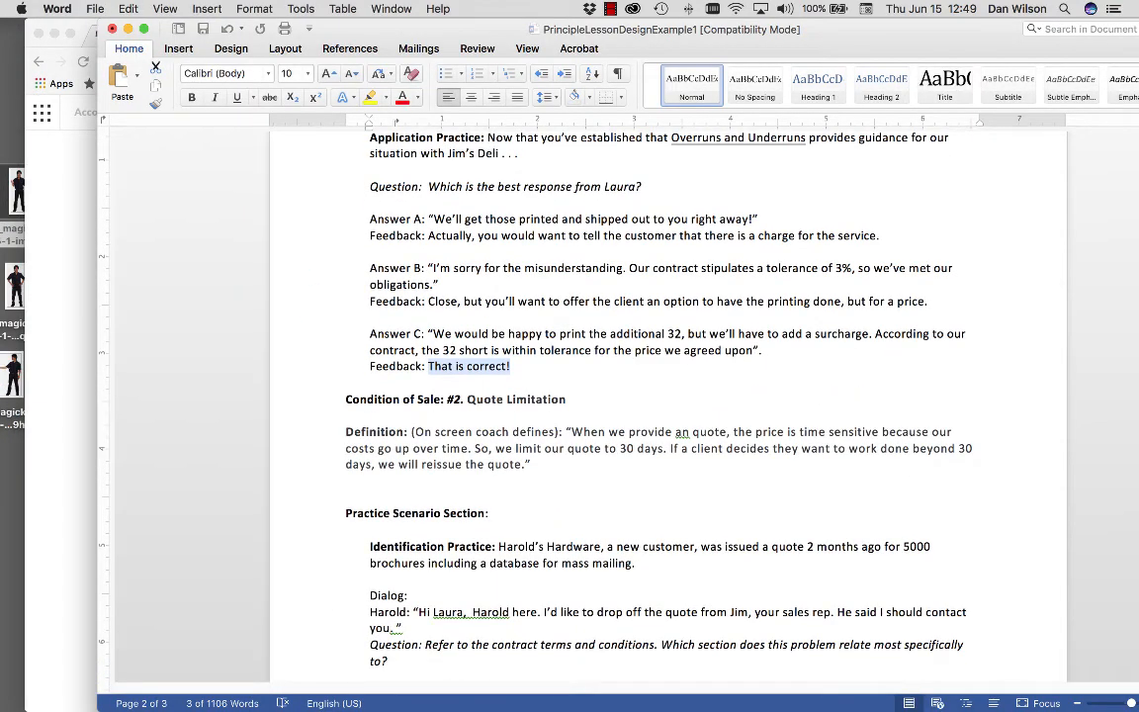
drag(567, 401, 346, 401)
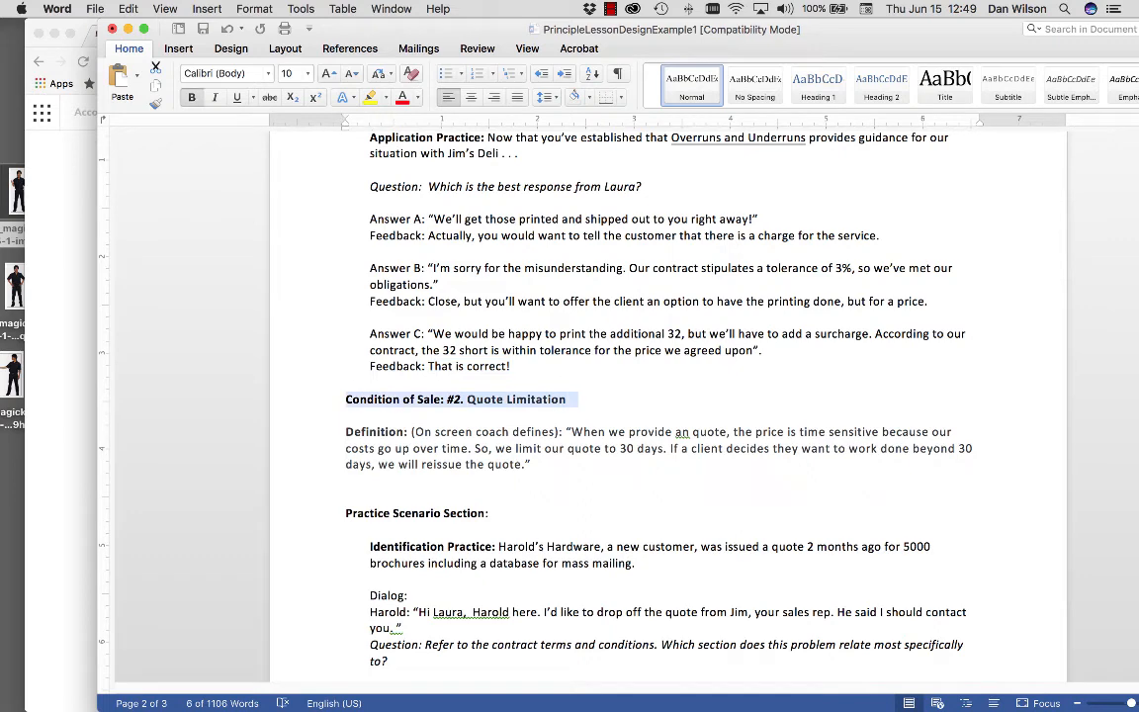
key(super+Tab)
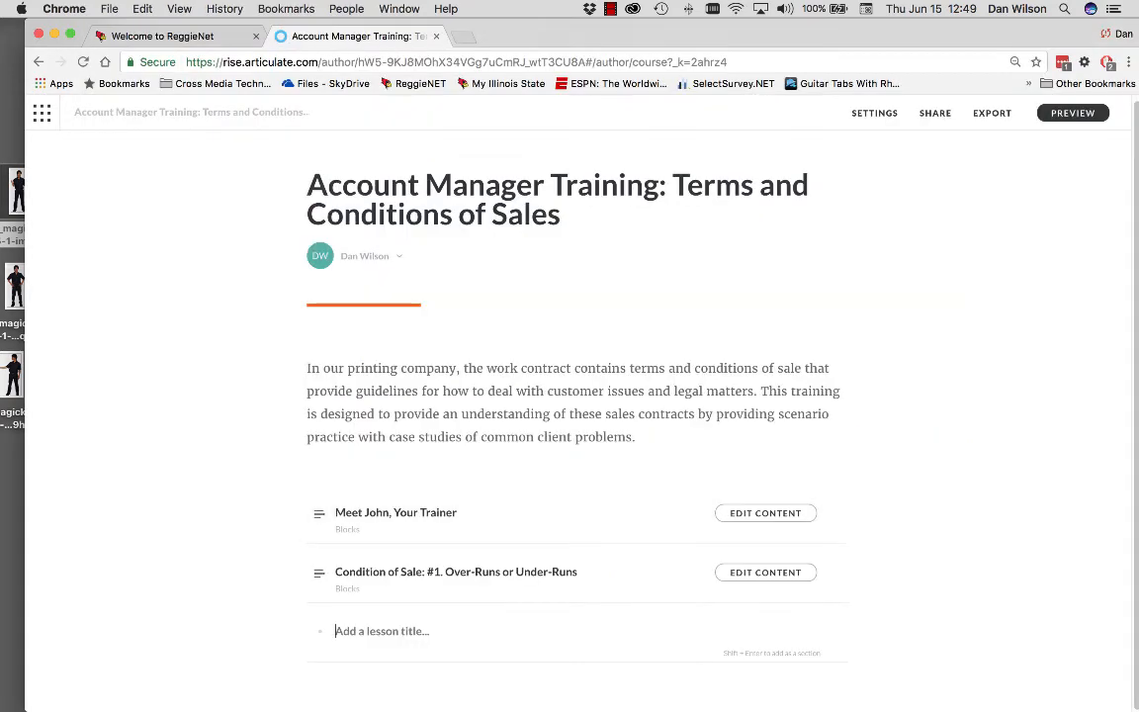
text(Condition of Sale: #2. Quote Limitation)
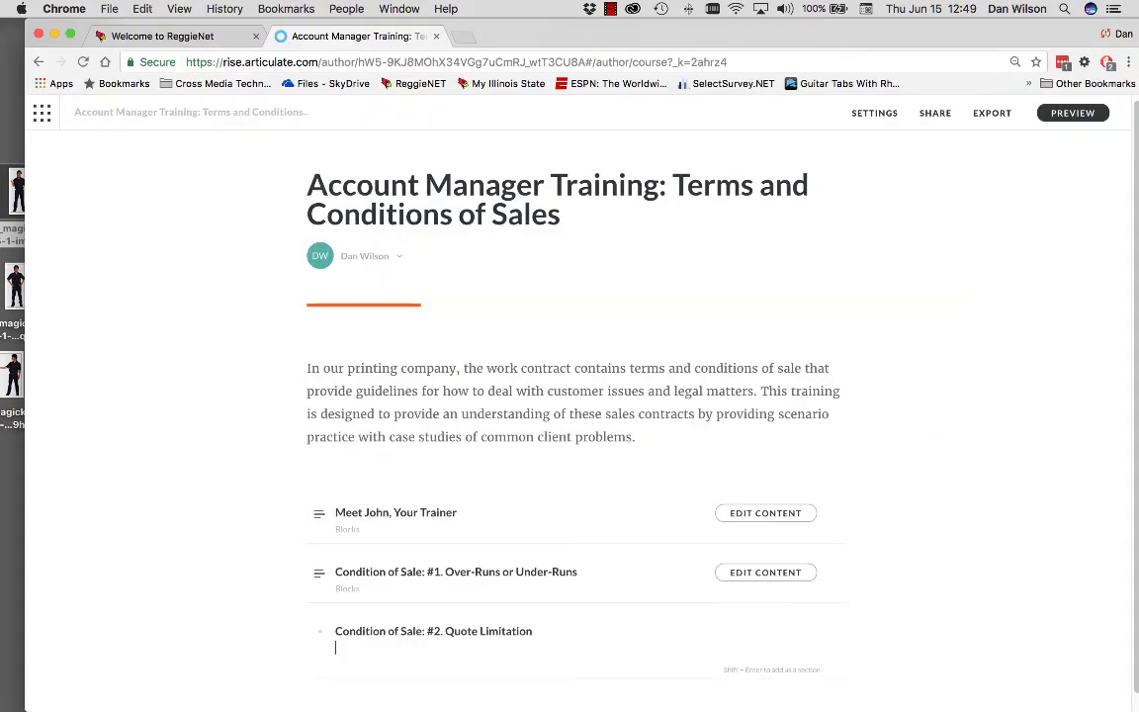
key(Return)
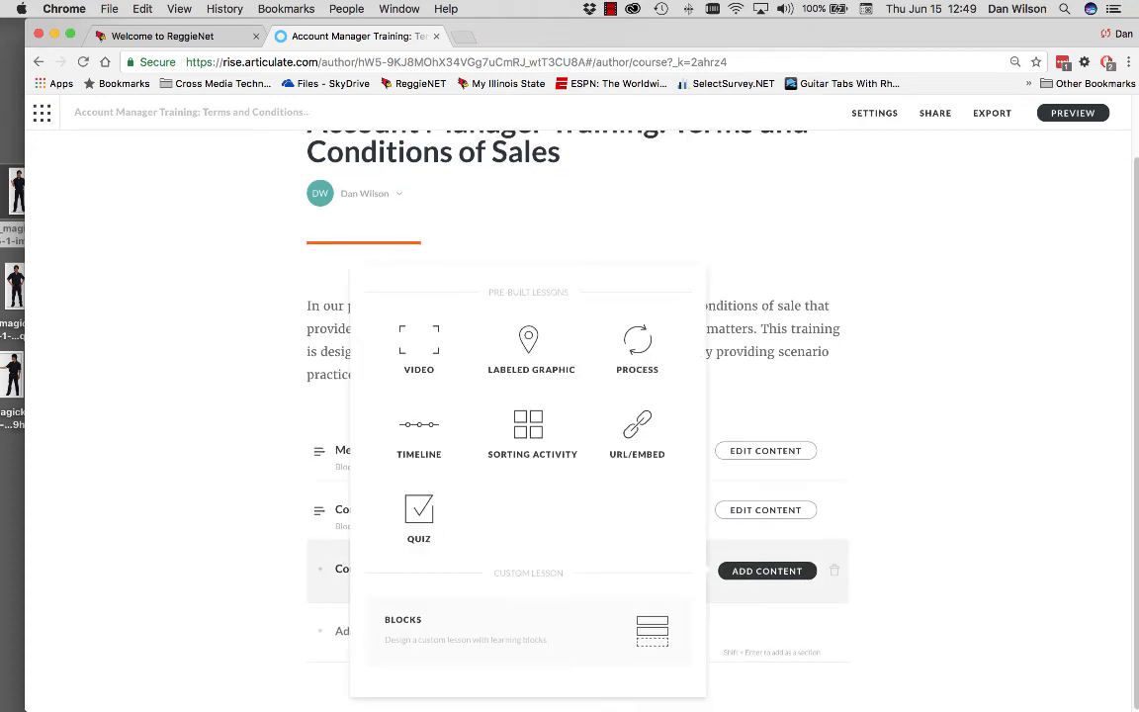
click(528, 630)
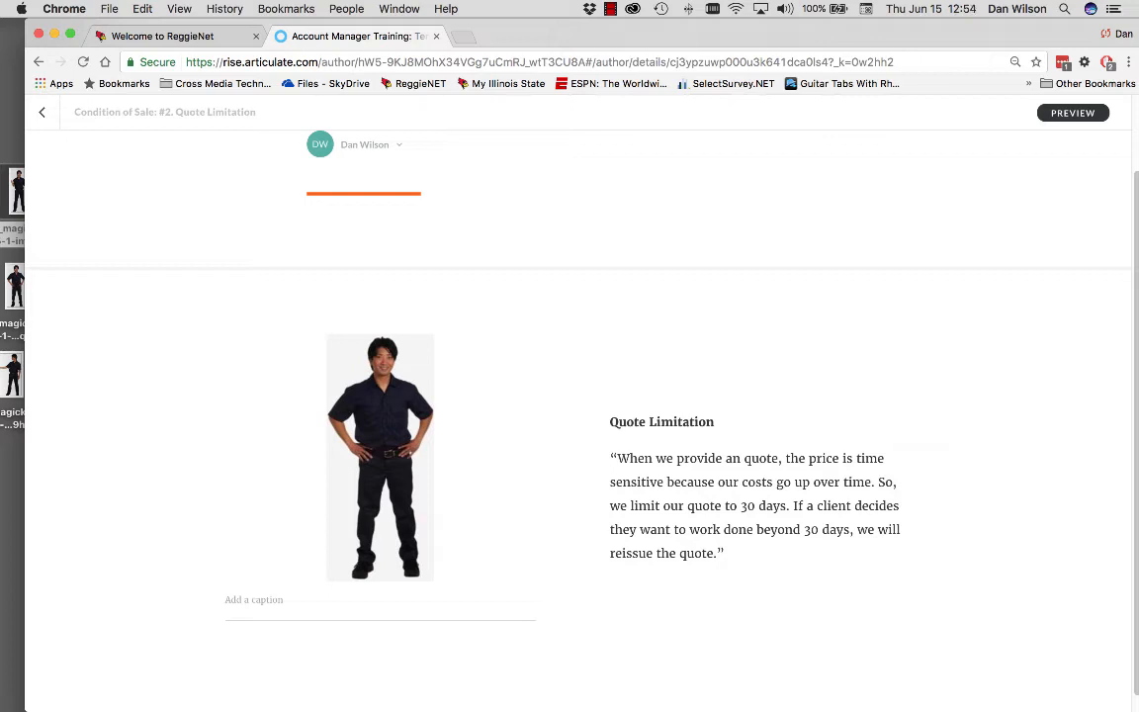
Step: Return to the course outline and add a Quiz lesson titled "Are You Ready To Test Your Knowledge?"
click(42, 113)
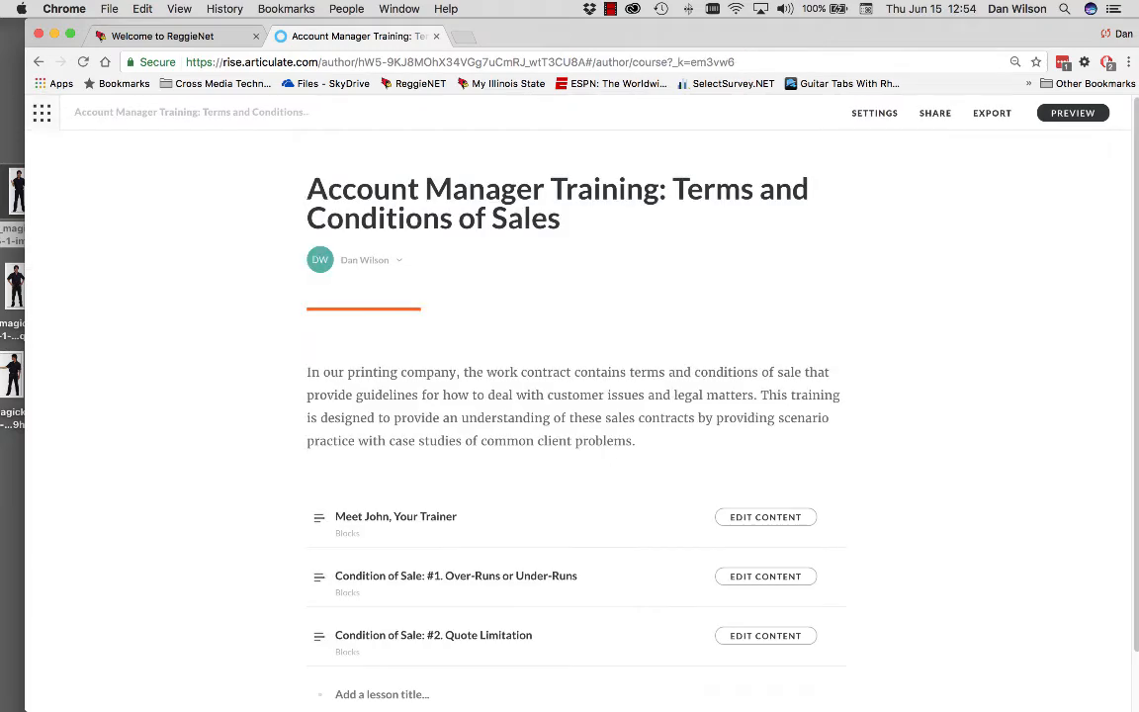
scroll(573, 416, down, 2)
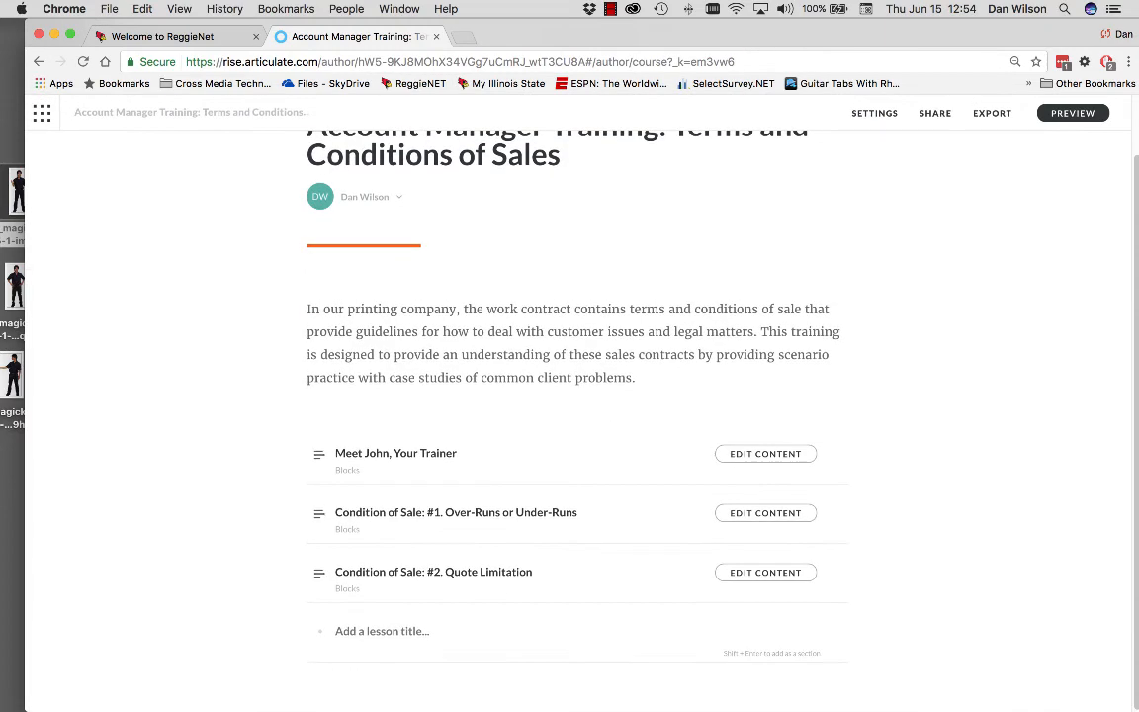
text(Are You Ready To Test Your Knowledge?)
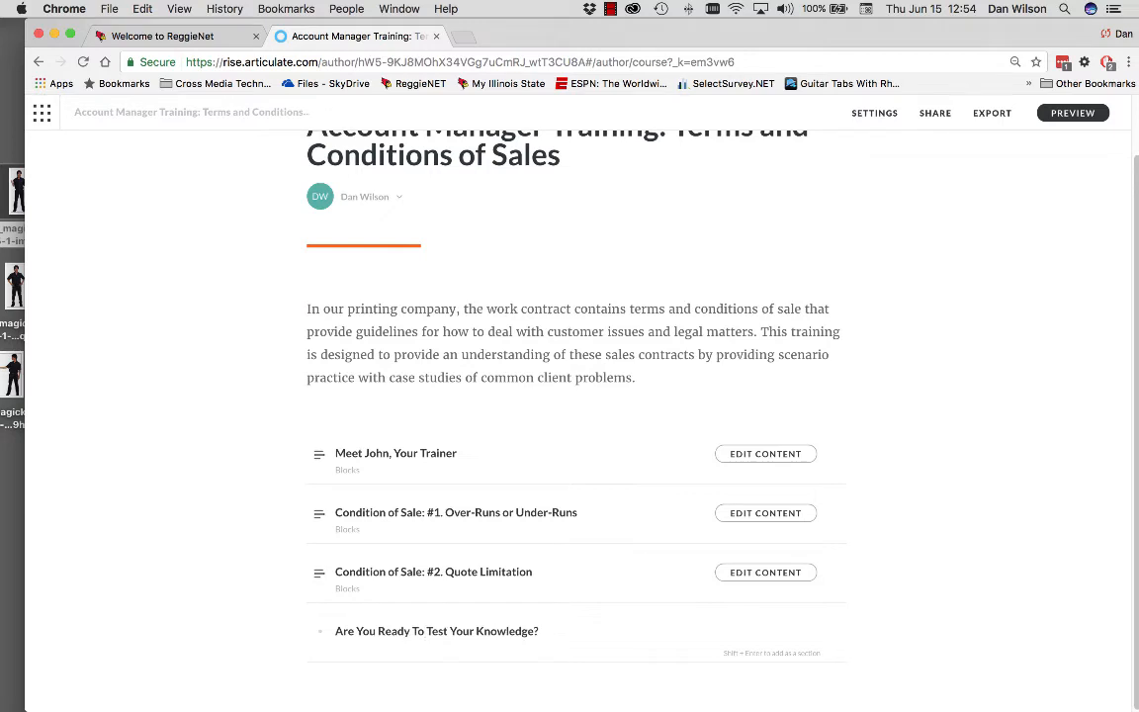
key(Return)
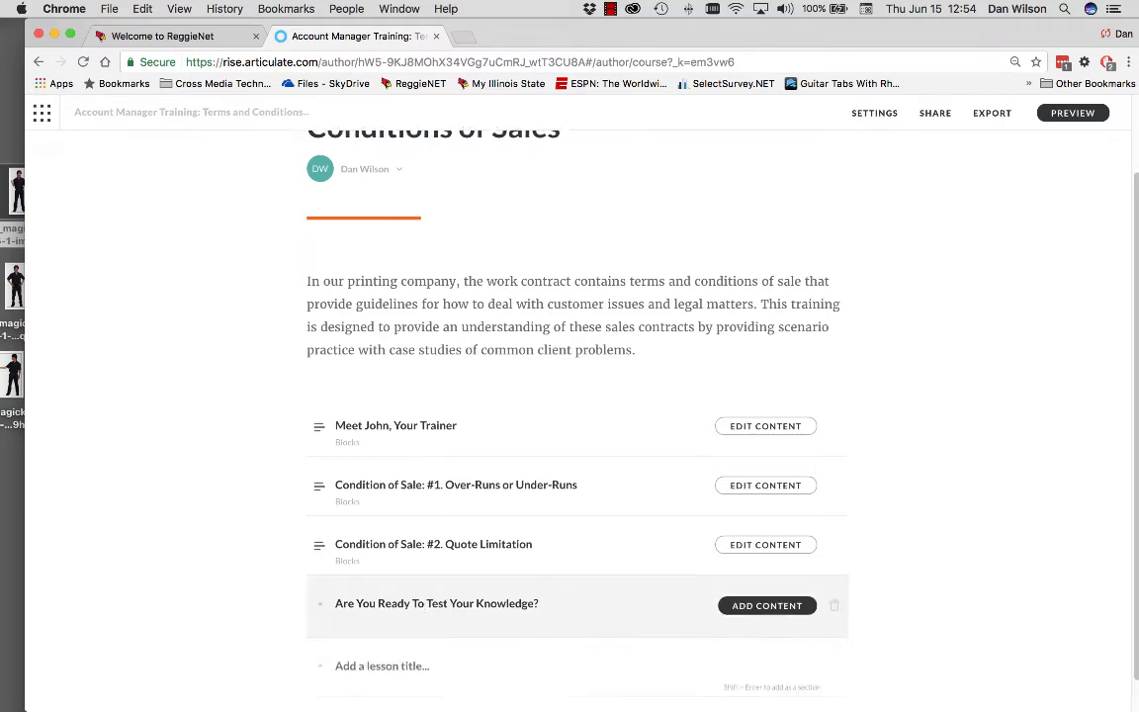
click(766, 570)
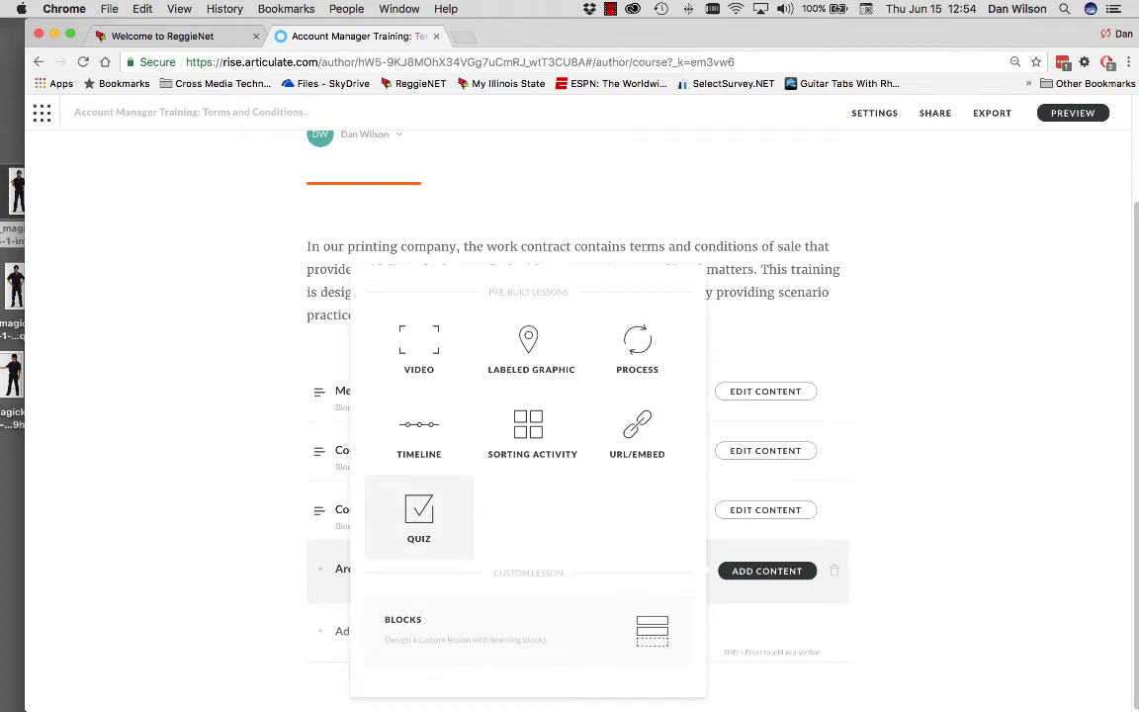
click(418, 515)
Step: Find the test question about the 60-day-old quote for 200 menus in the Word document and enter it as the quiz's first question
mouse_move(36, 376)
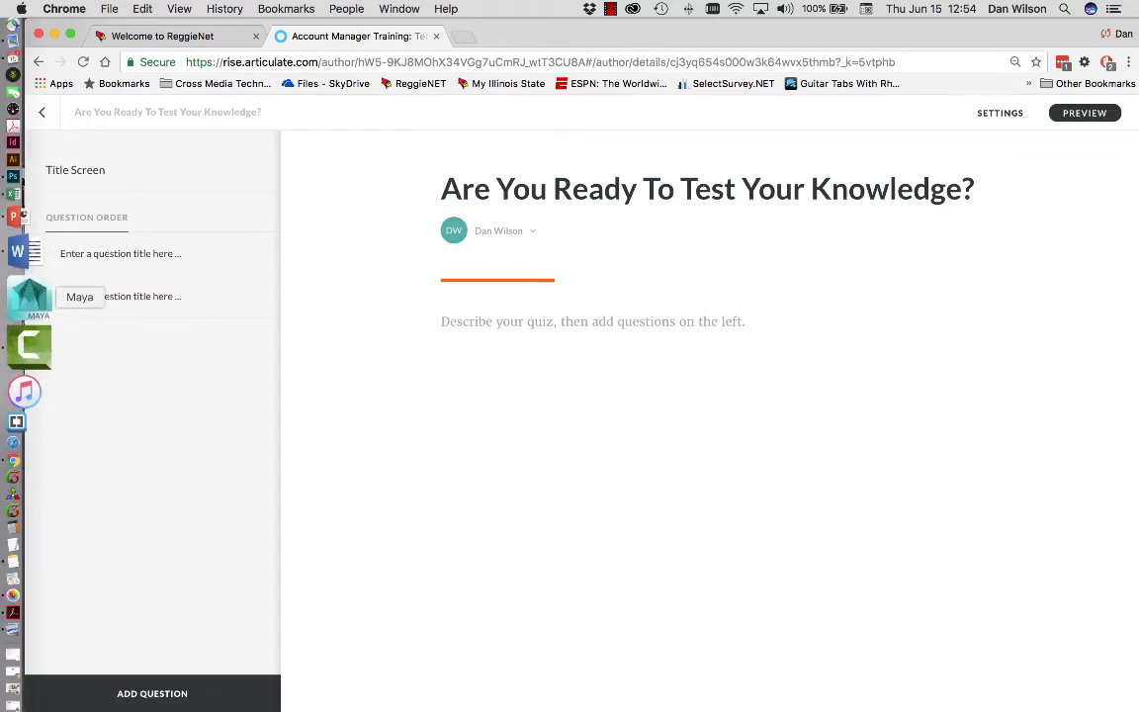
click(17, 303)
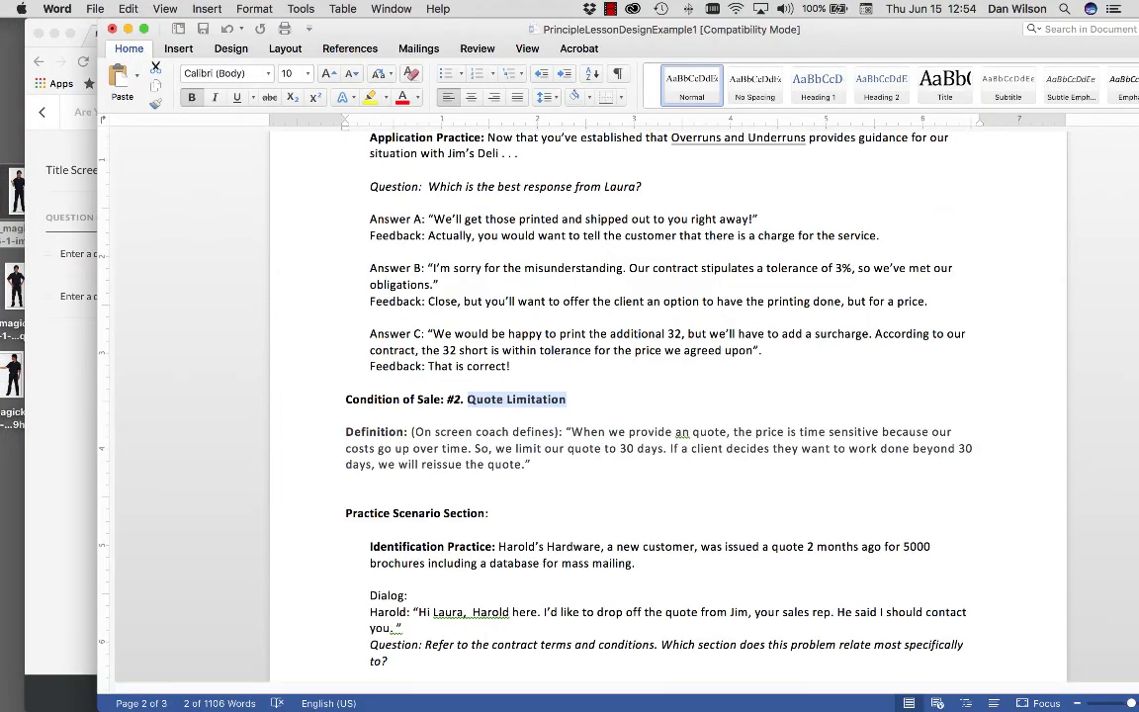
scroll(669, 395, down, 15)
scroll(669, 396, up, 5)
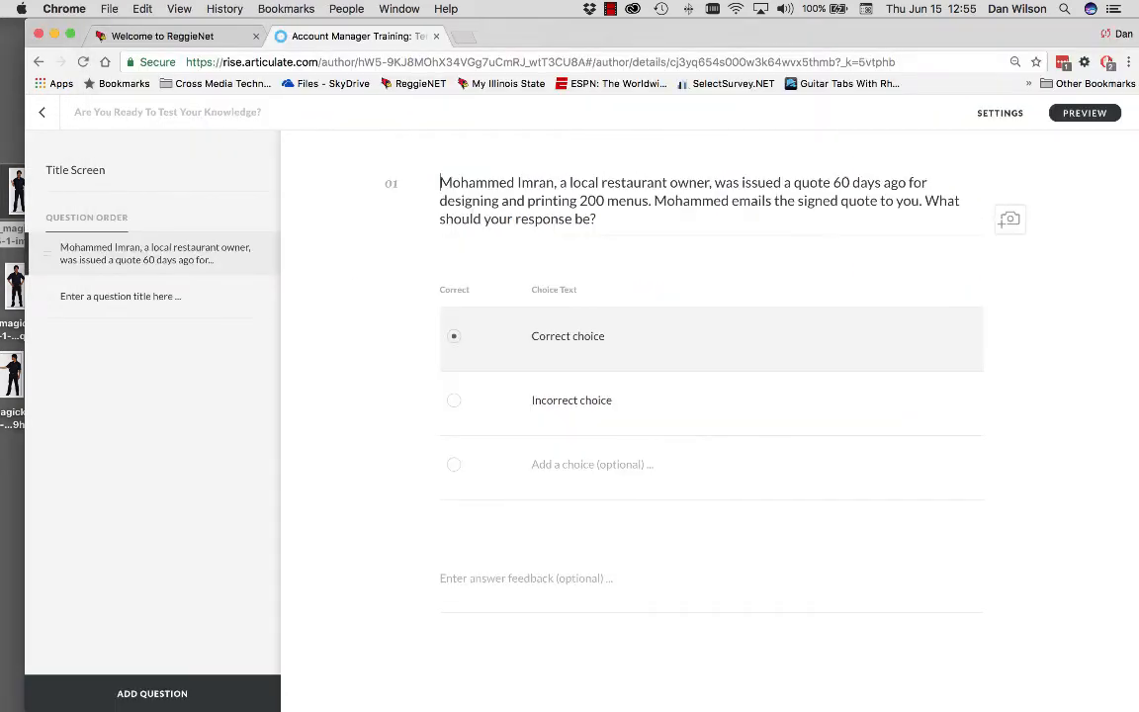
Step: Fill in the three response choices from the Word document and mark the third, which offers a new quote, as correct
mouse_move(14, 352)
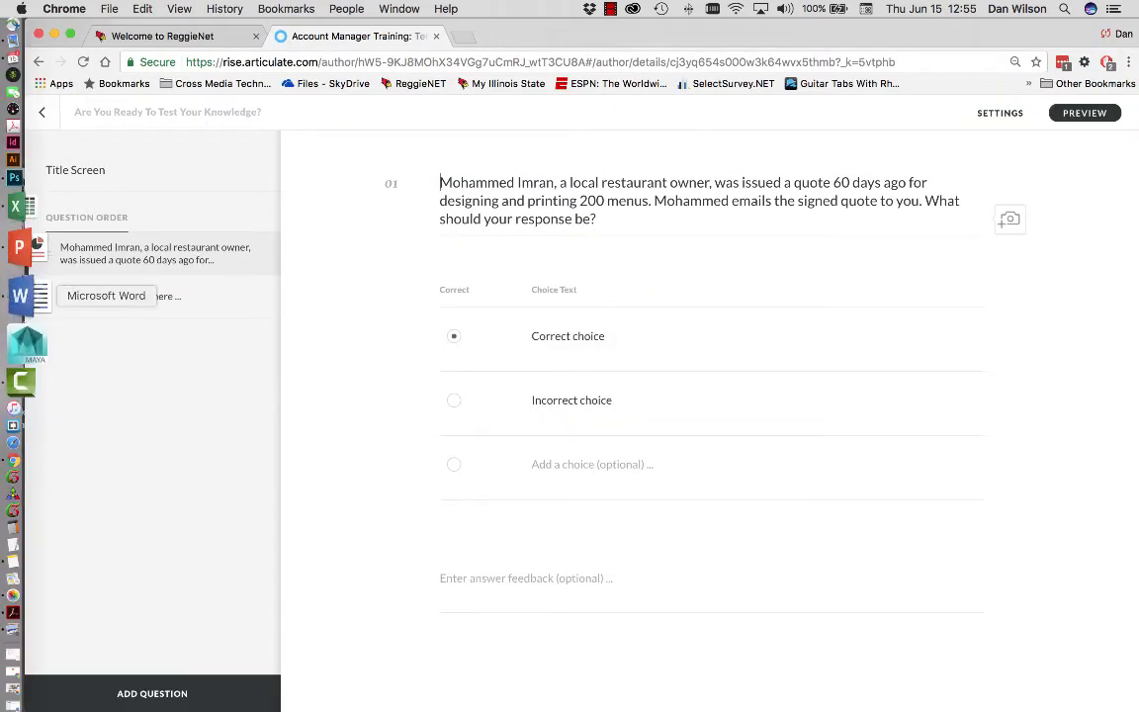
click(22, 293)
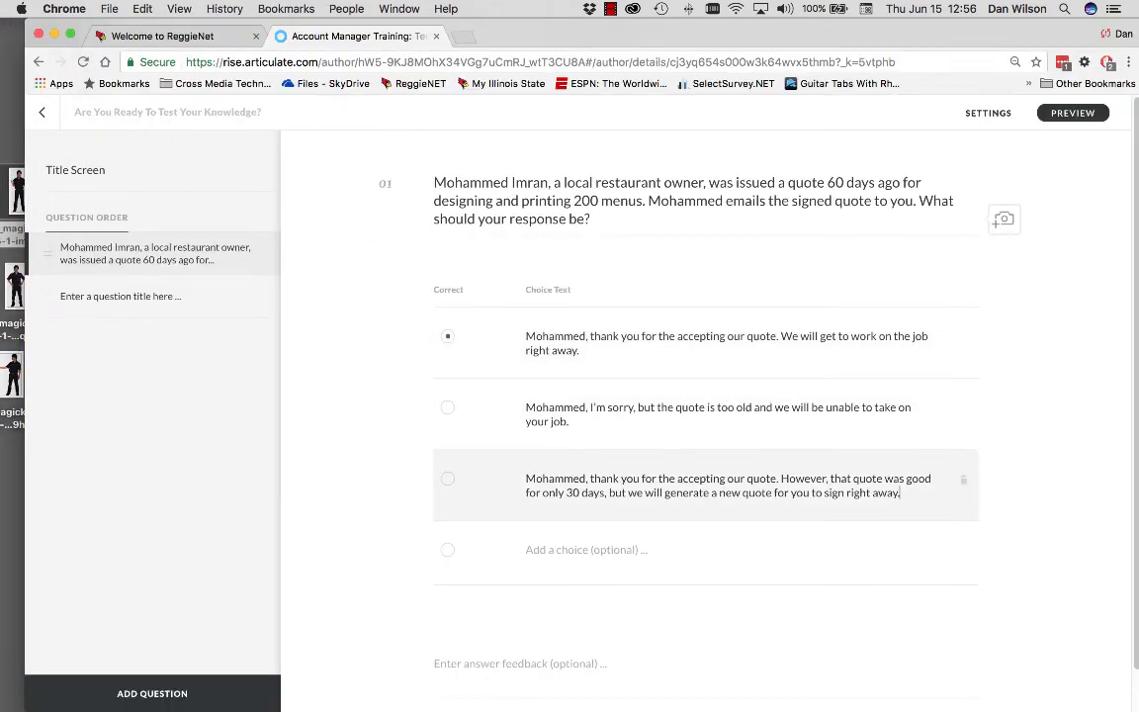
click(447, 479)
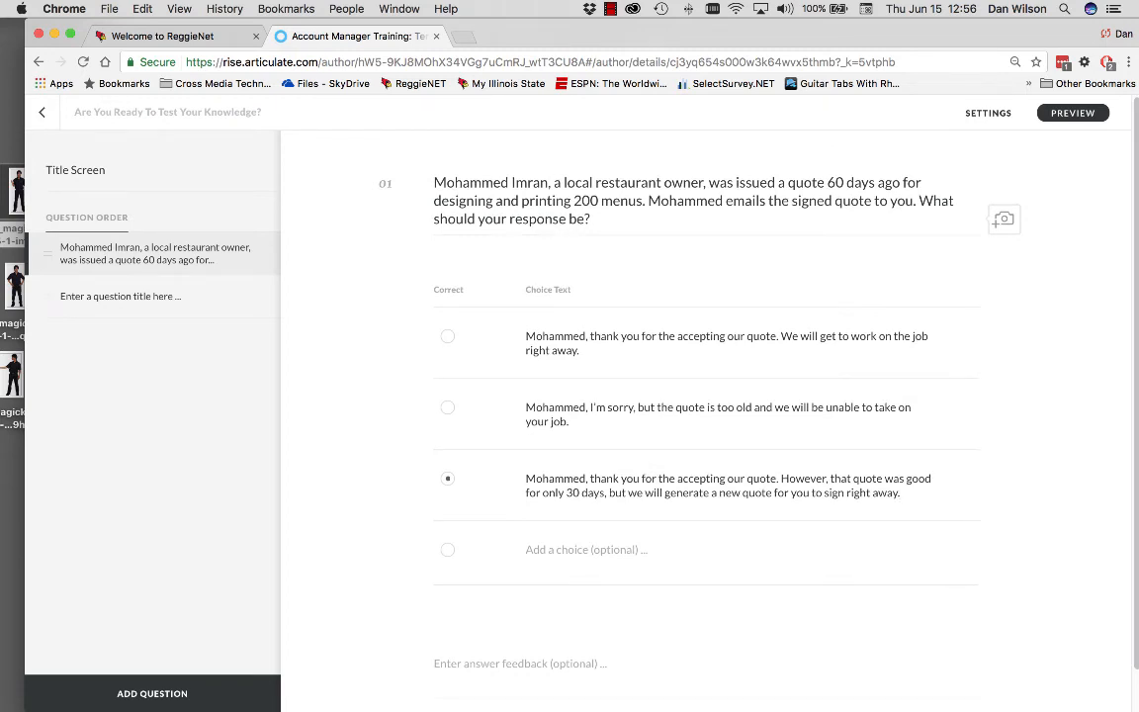
Step: Preview the quiz, start it, and submit the second choice, declining the job because the quote is too old, for the first question
click(1073, 113)
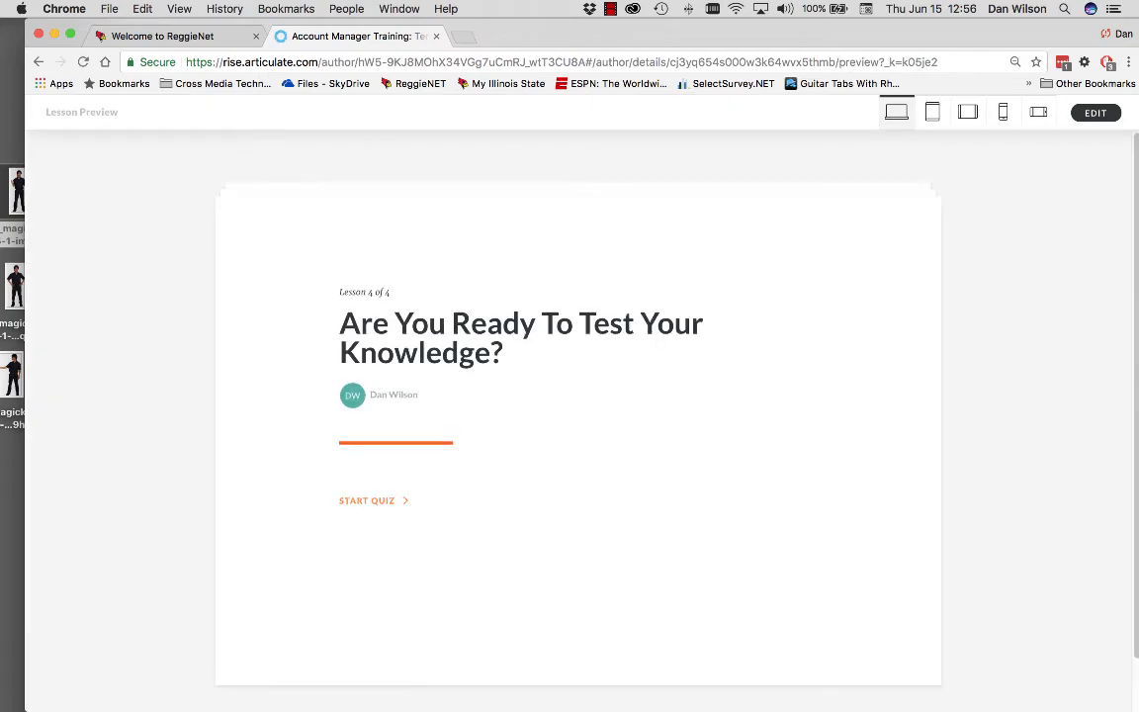
click(373, 501)
scroll(578, 556, down, 2)
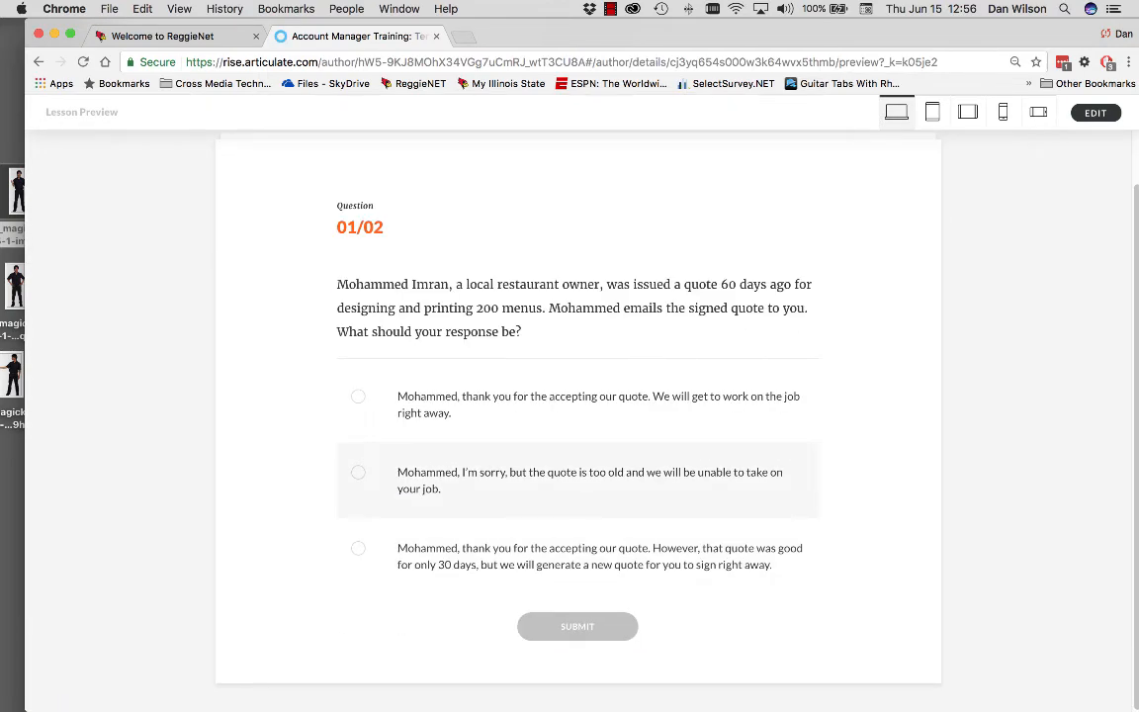
click(358, 473)
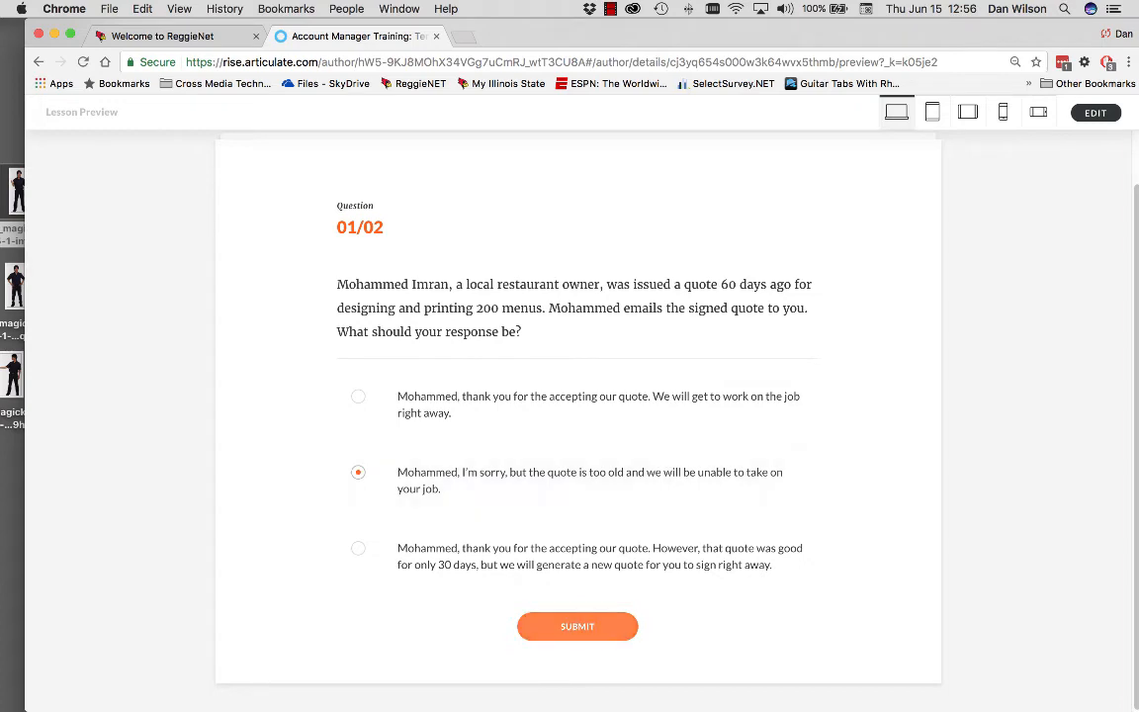
click(577, 626)
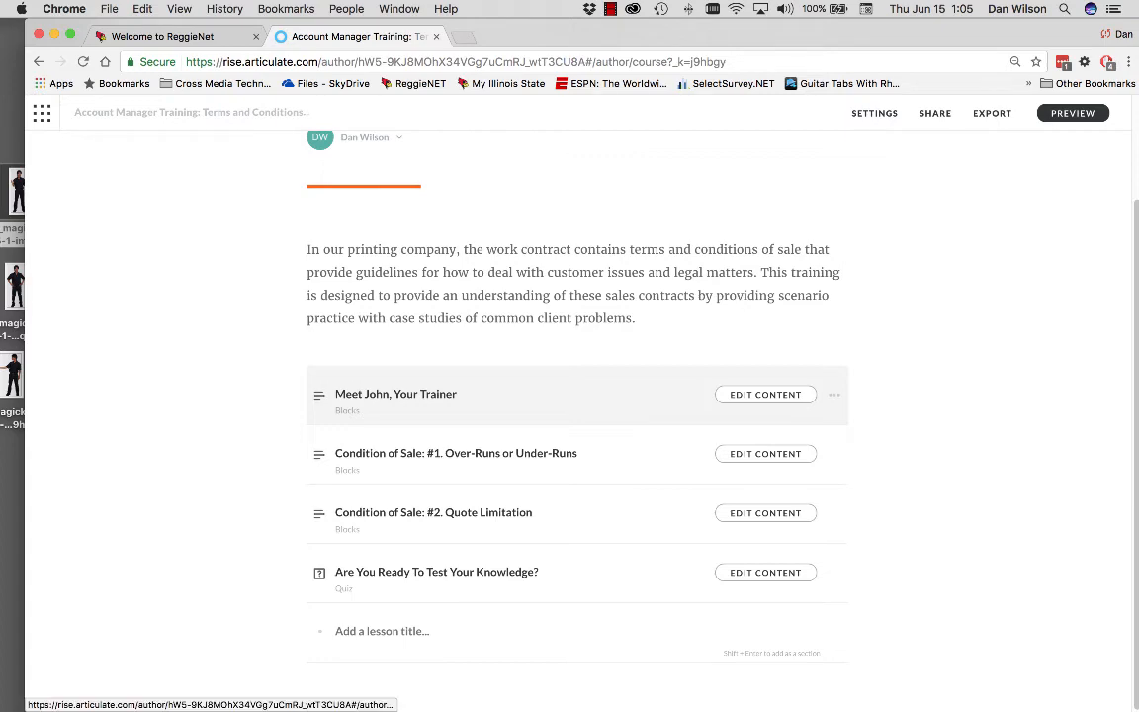
Step: Open the trainer introduction lesson and add an audio block below the image and text block
click(765, 394)
scroll(765, 395, down, 2)
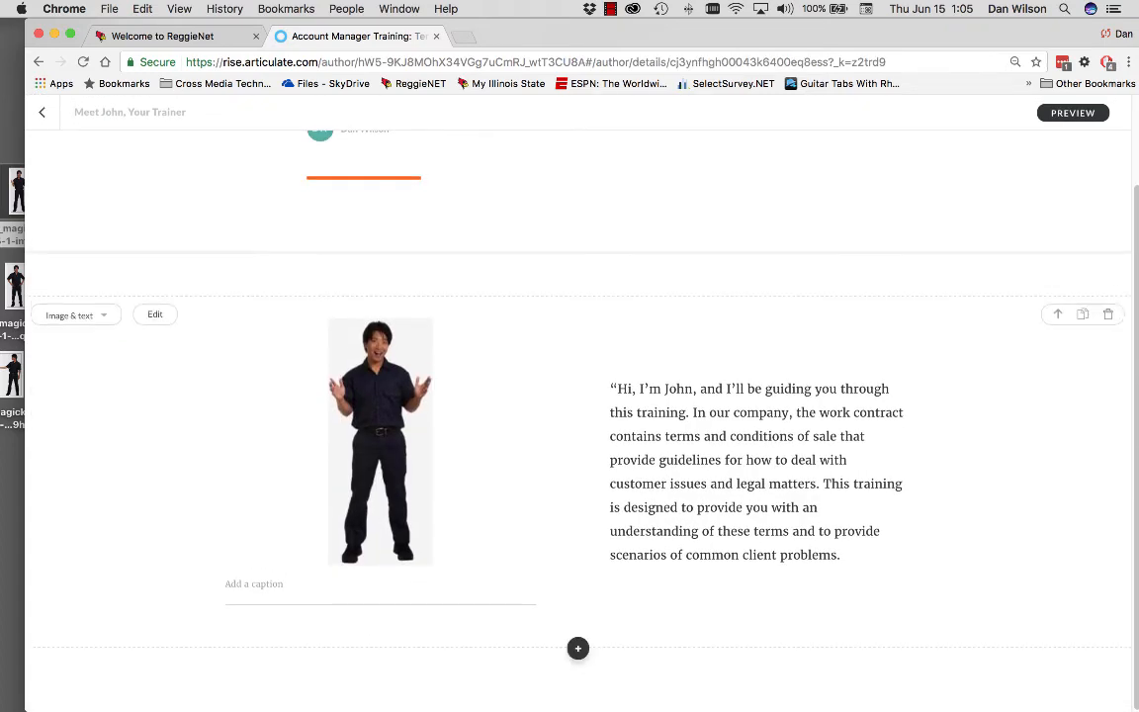
click(577, 648)
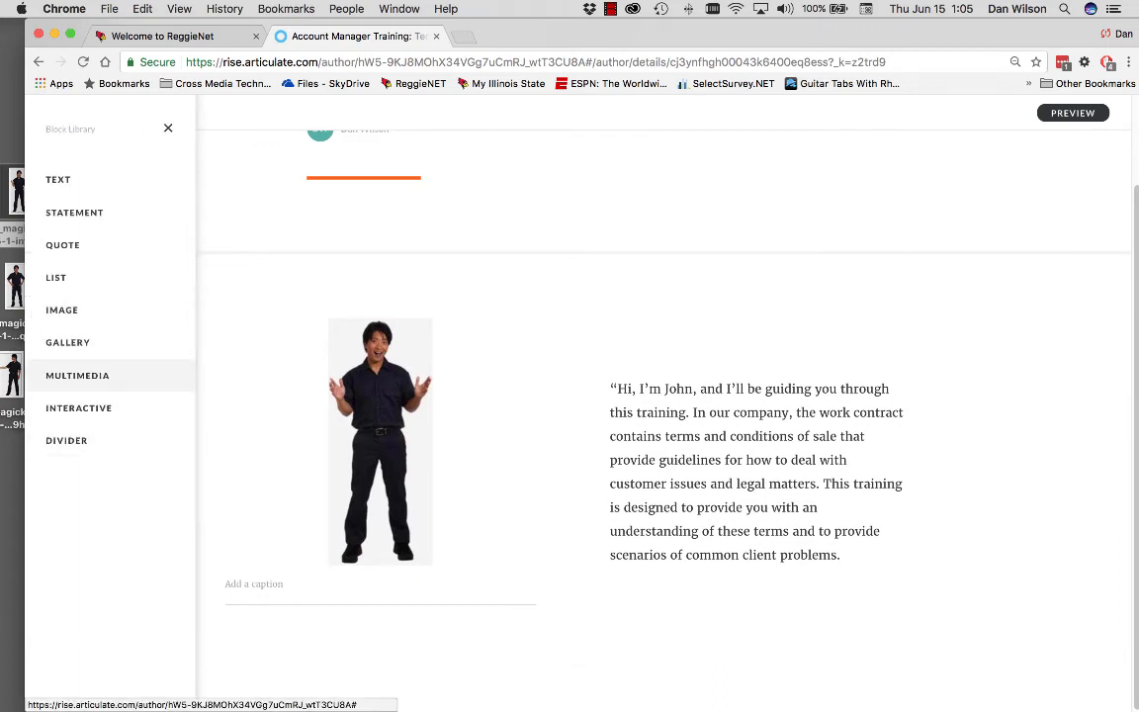
click(77, 376)
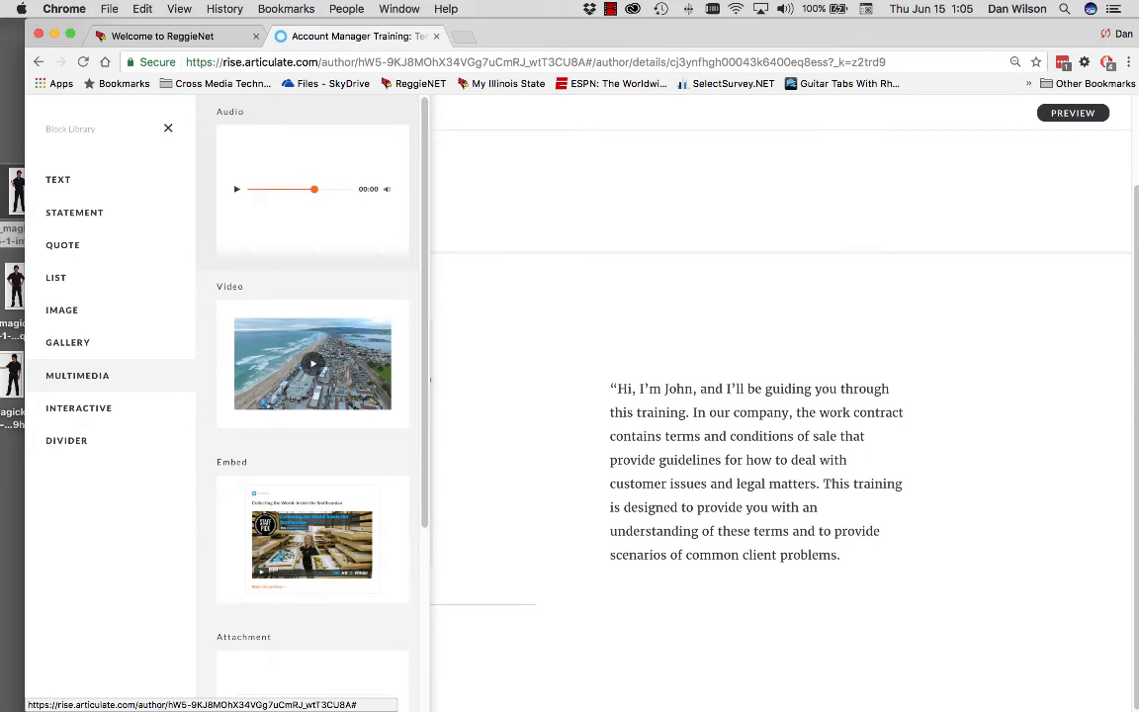
click(312, 189)
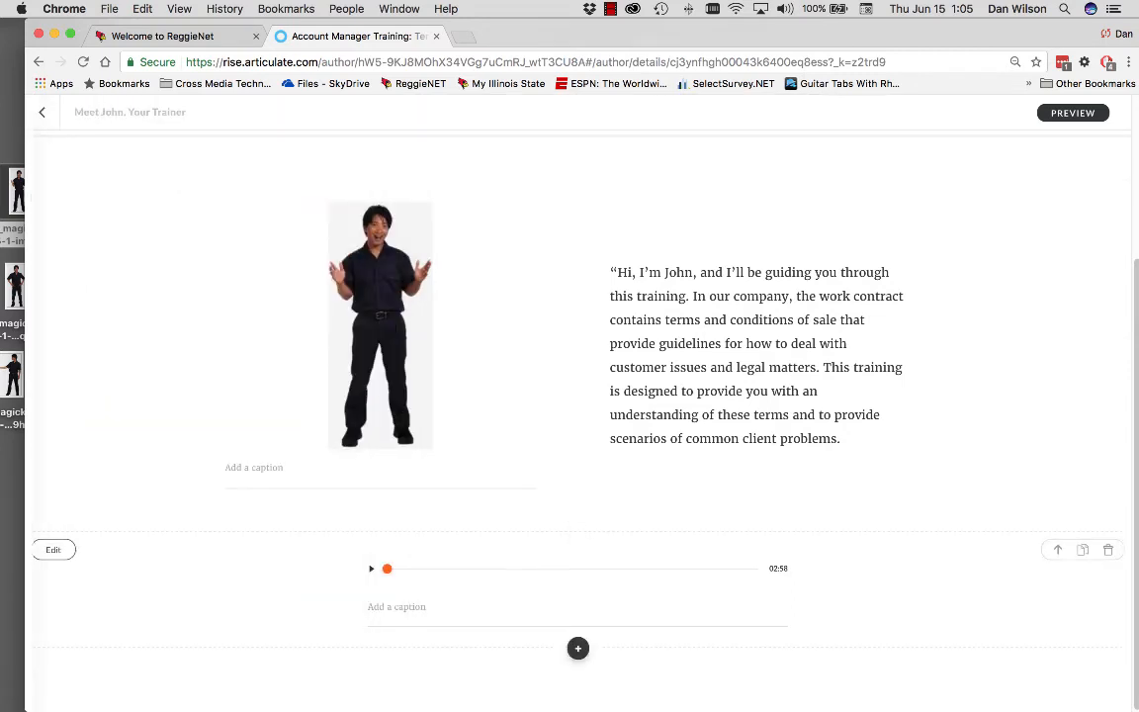
Step: Record new narration for the audio block and play part of it back
click(52, 549)
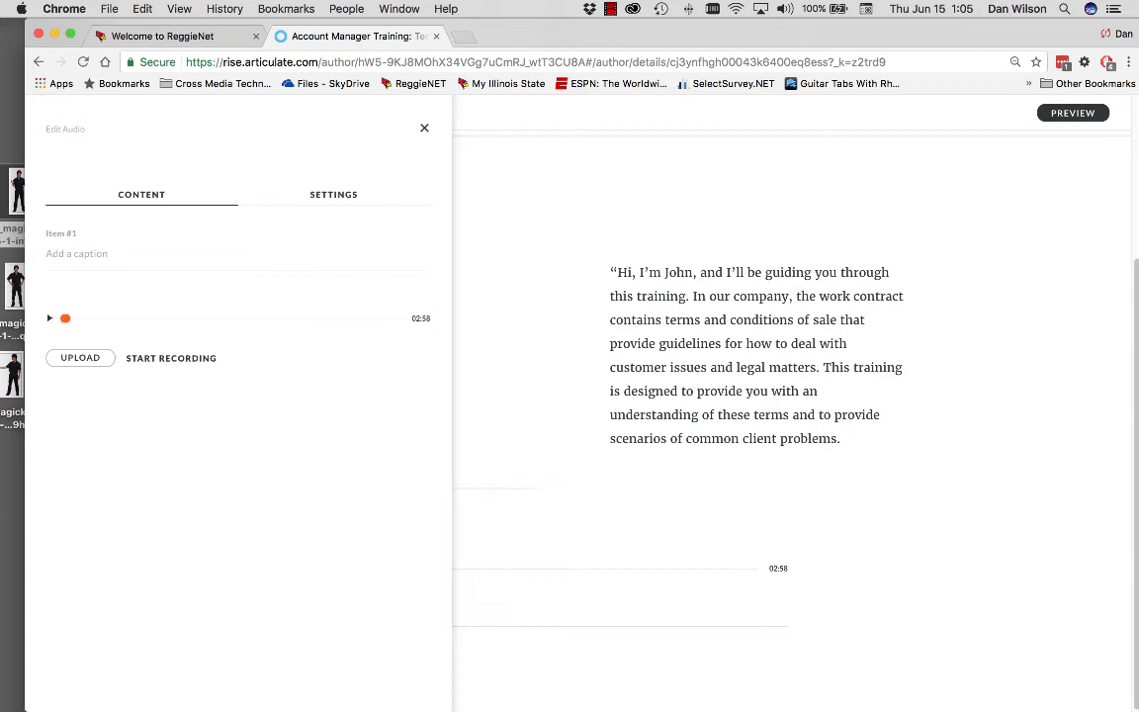
click(171, 358)
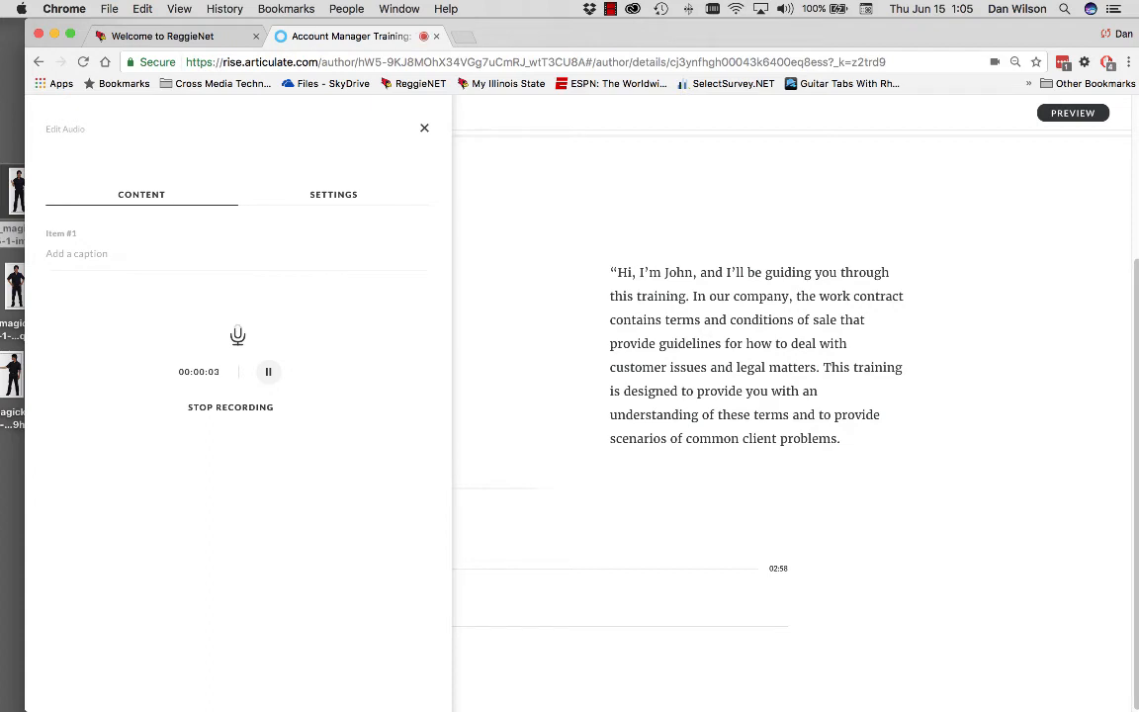
click(269, 371)
click(231, 408)
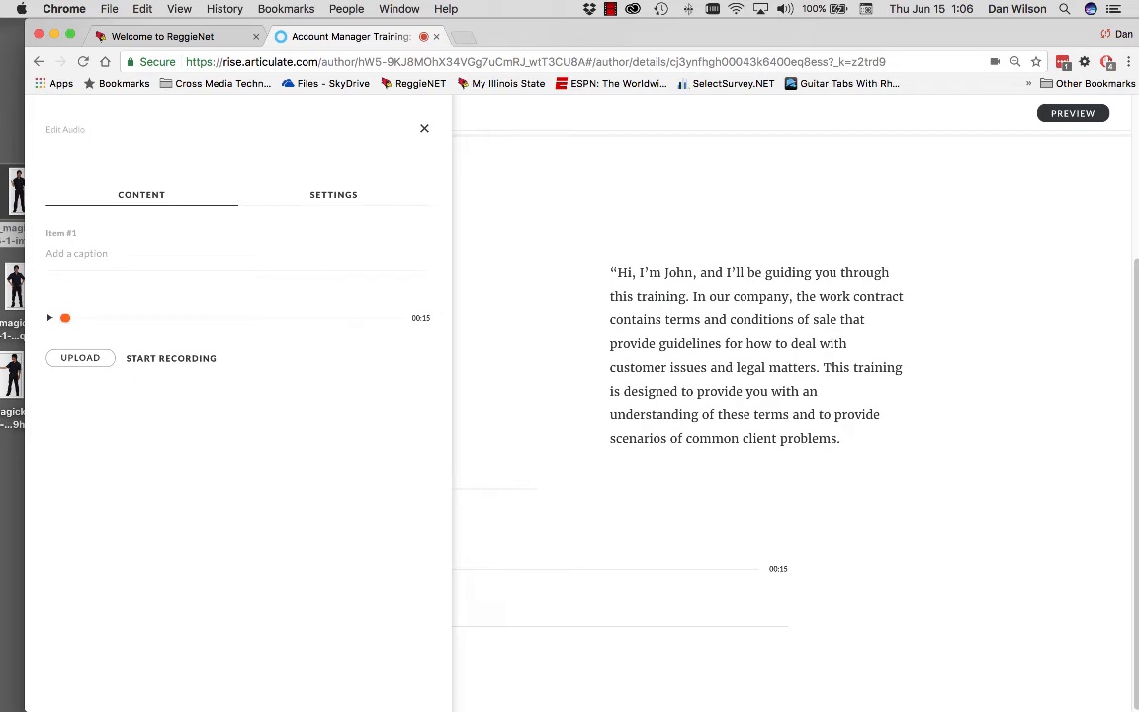
click(425, 128)
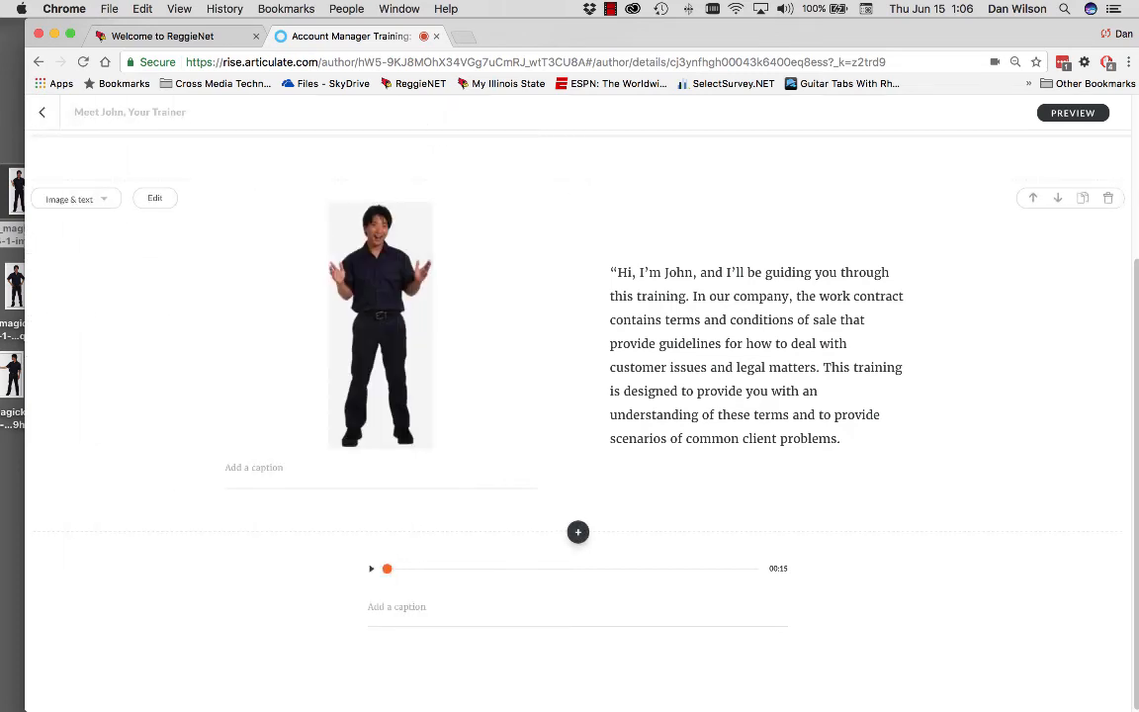
click(372, 568)
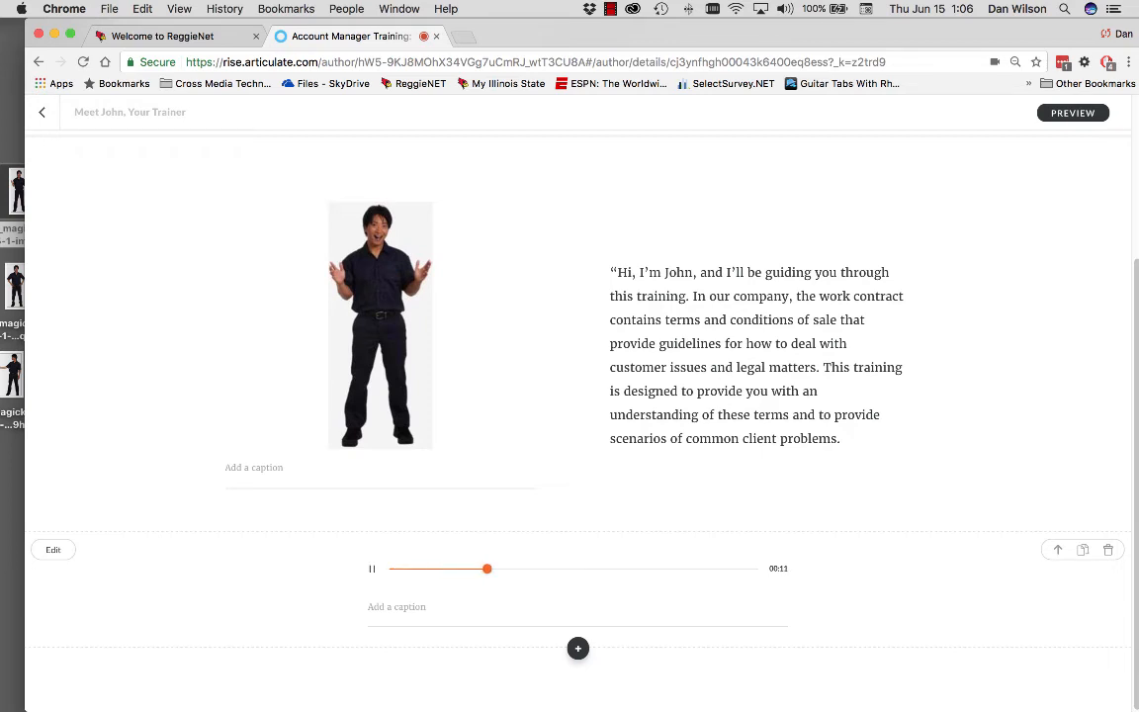
click(372, 568)
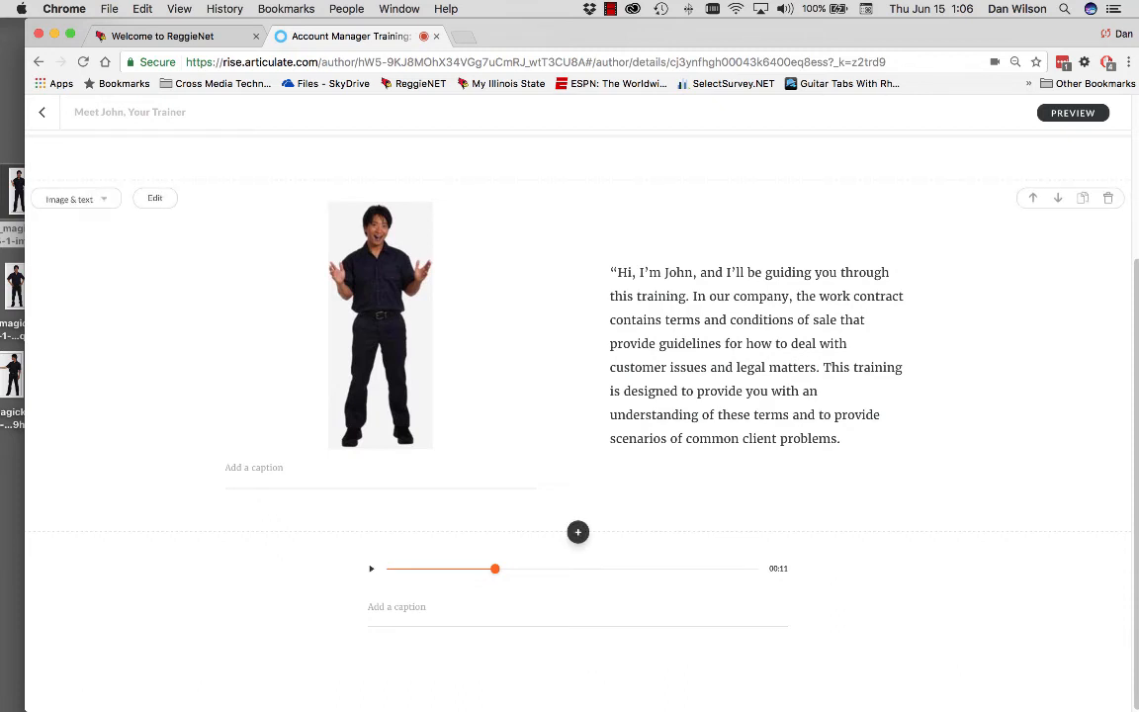
Step: Replace the trainer's introduction paragraph beside the image with "Click audio below"
drag(842, 441, 610, 271)
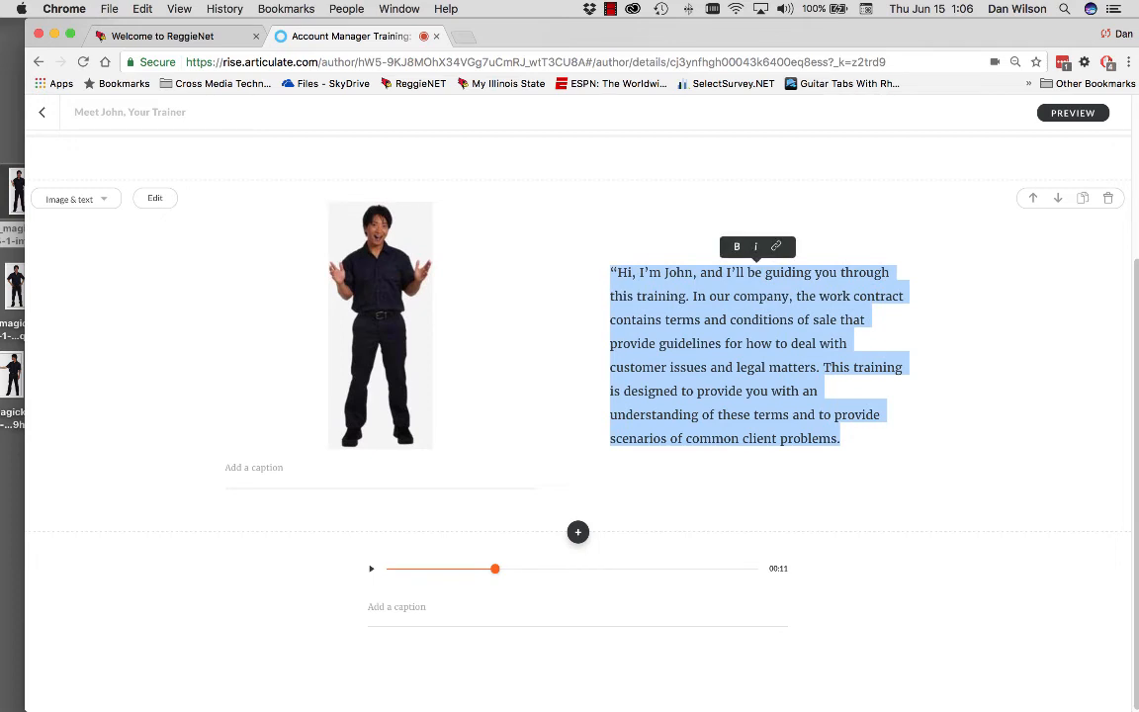
key(BackSpace)
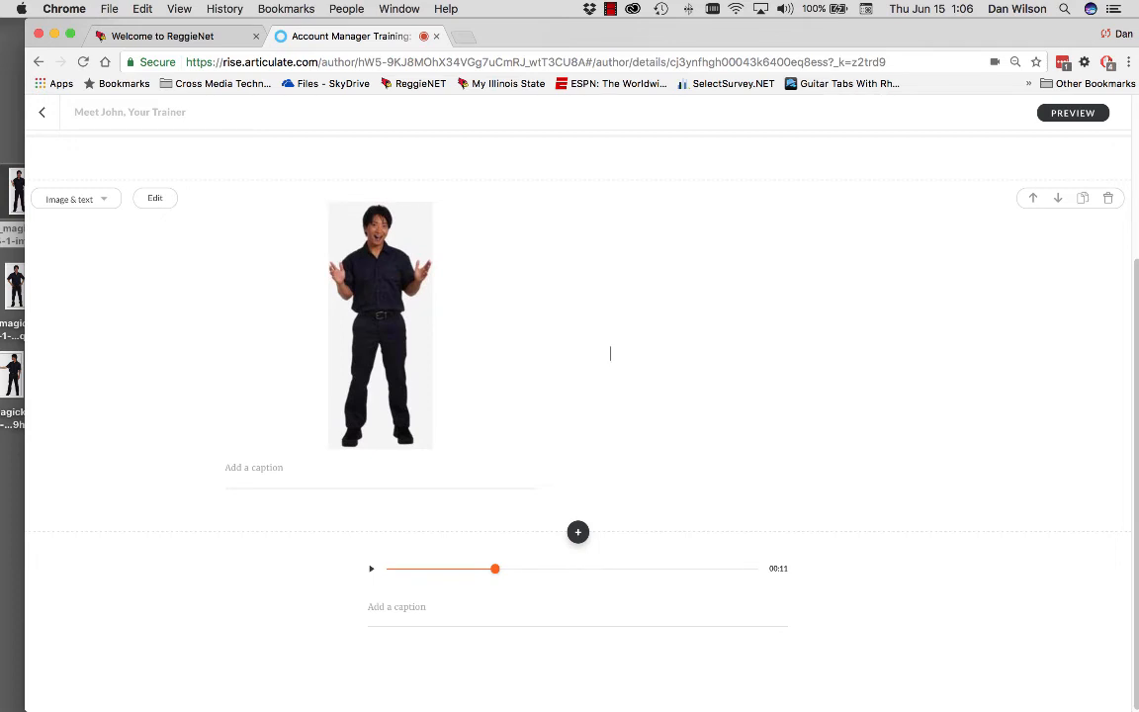
text(Click audio below)
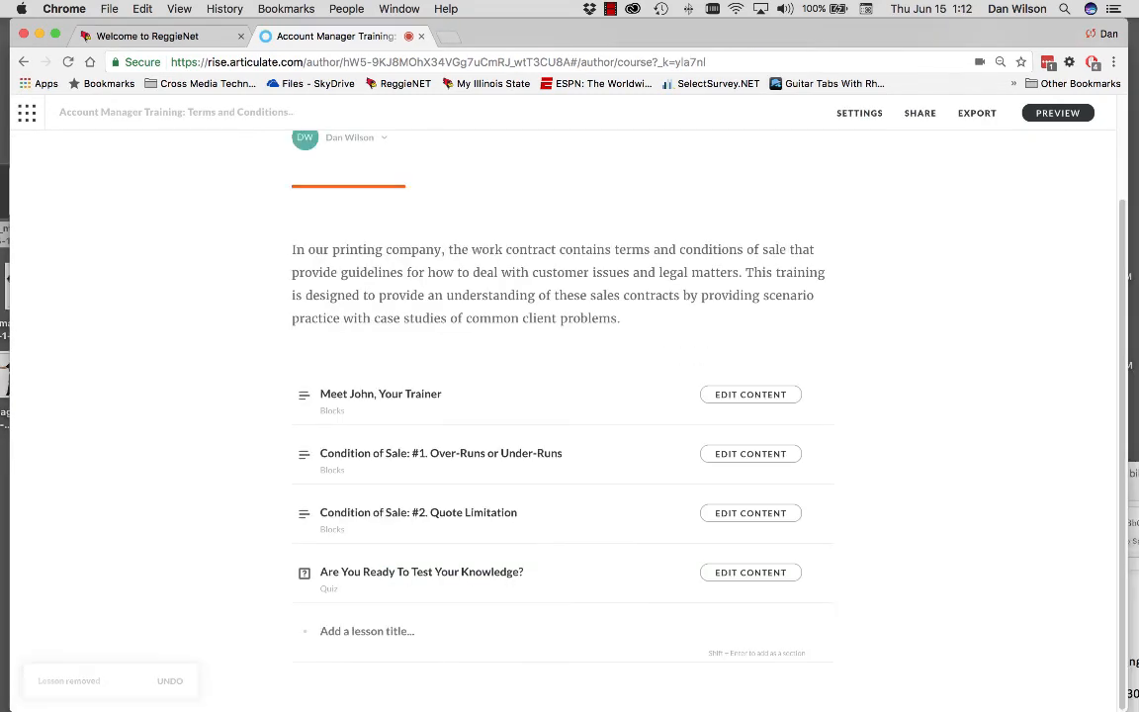
Step: Add a lesson titled "Other Media" to the course outline as a Labeled Graphic lesson
text(Ohe)
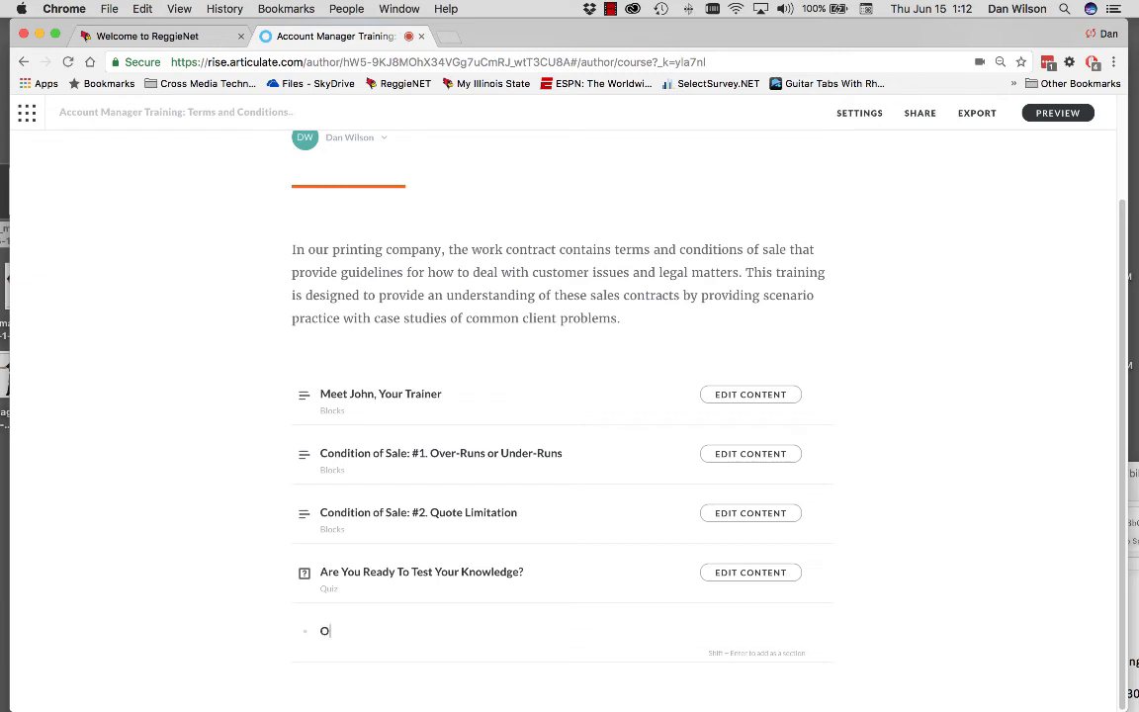
key(BackSpace)
key(BackSpace)
text(ther Media)
key(Return)
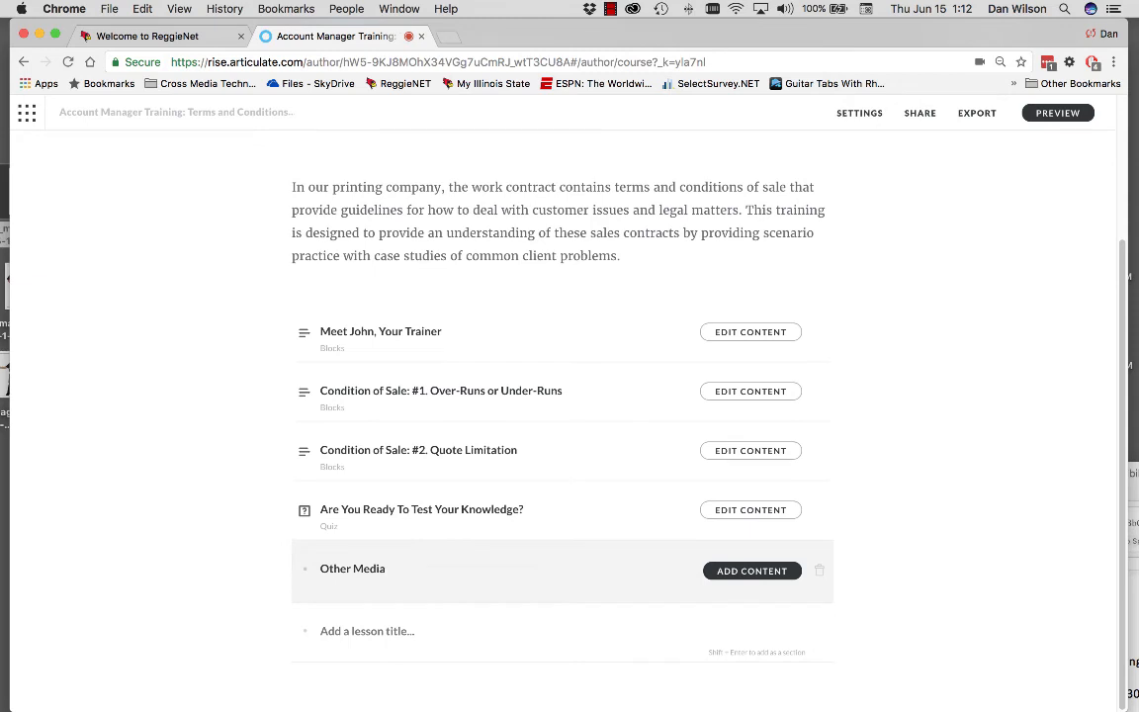
click(752, 570)
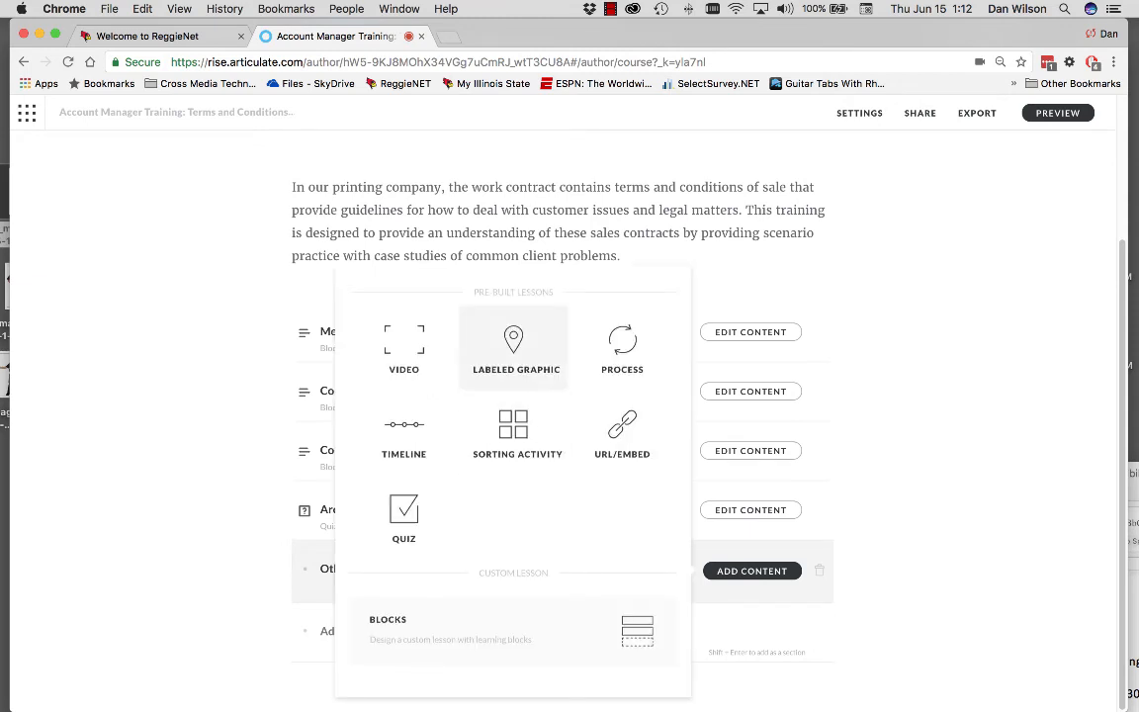
click(514, 346)
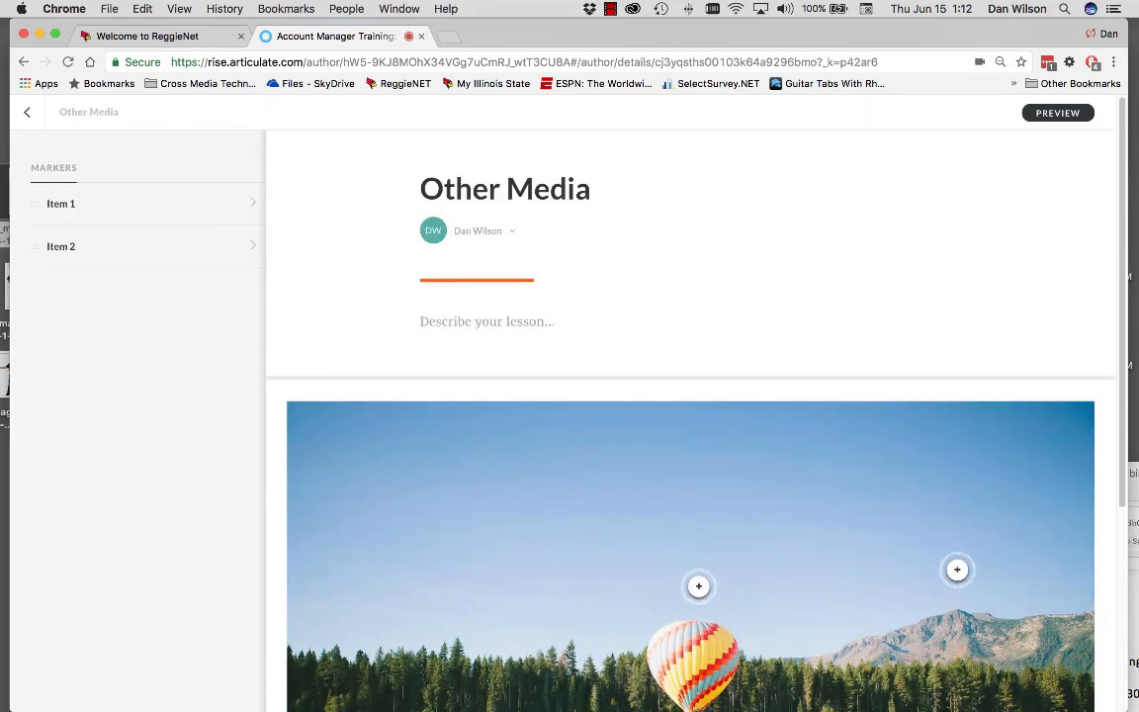
Step: Title the balloon's marker "Multicolored Balloon", describe it as "Here is a multicolored balloon", and place another marker in the sky to its left
scroll(672, 416, down, 4)
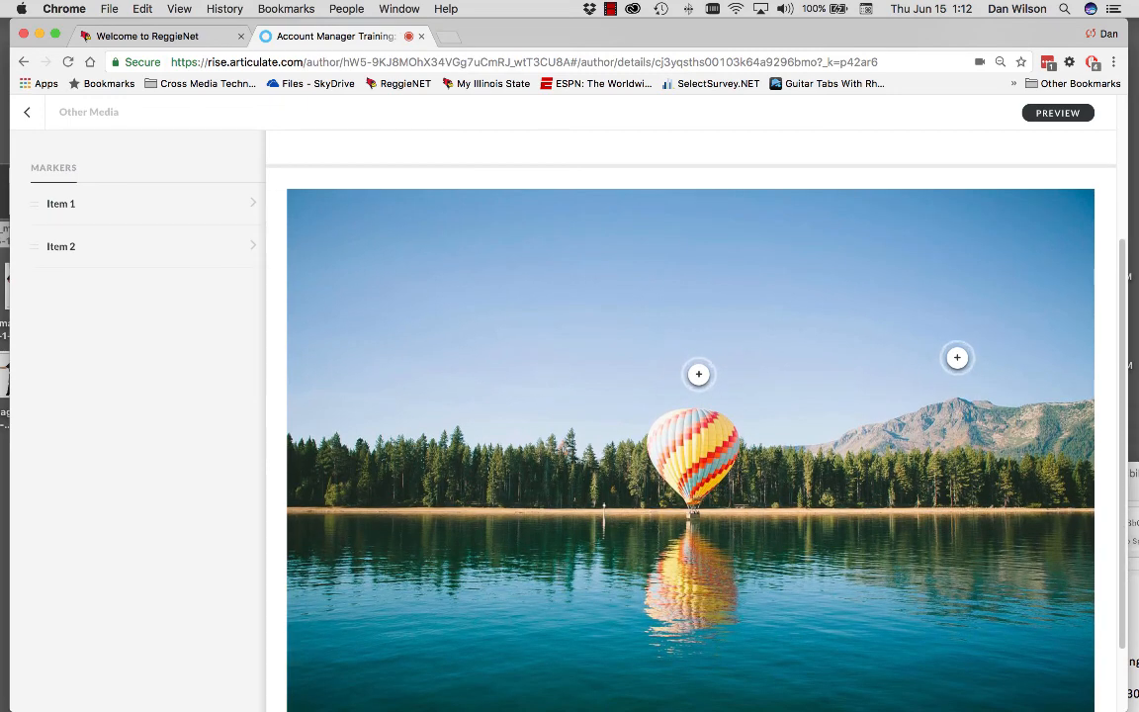
click(699, 375)
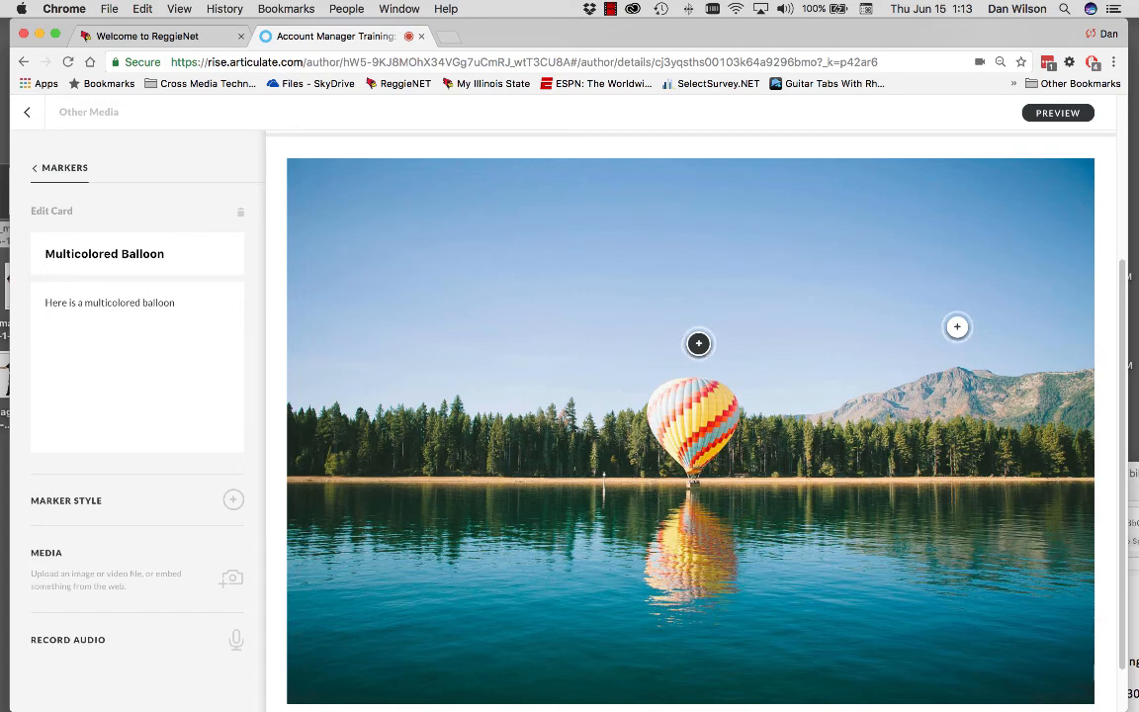
click(487, 299)
click(698, 343)
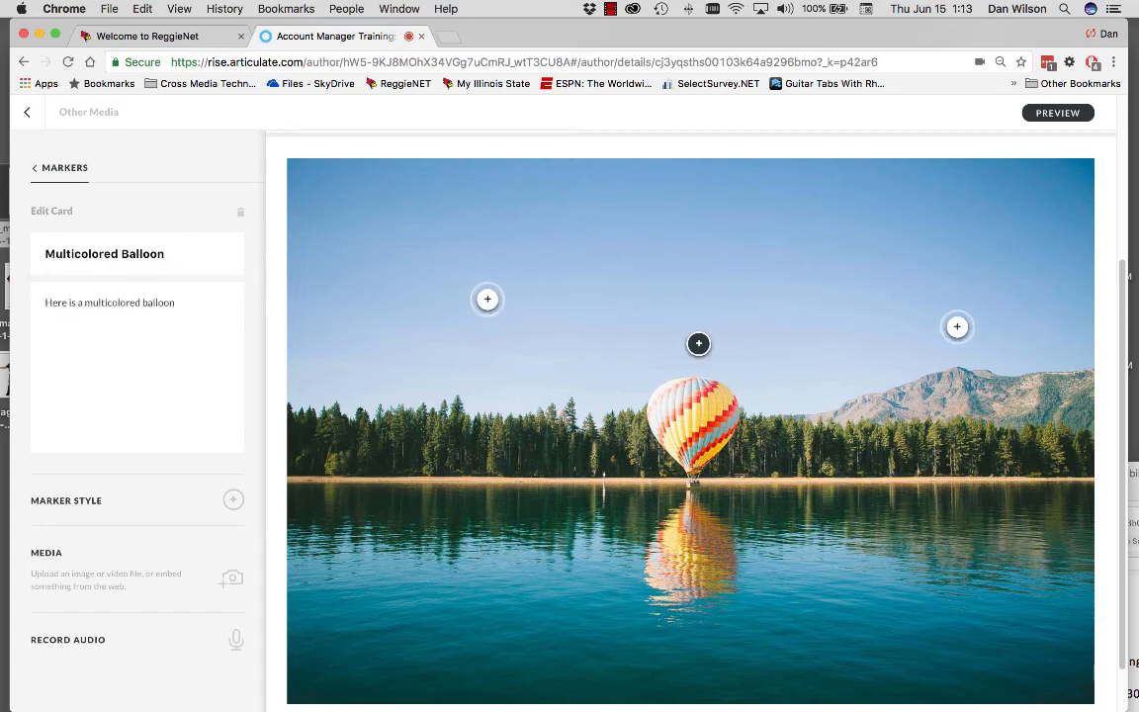
Step: Preview the labeled graphic lesson and open the balloon's marker to check its card
click(1058, 113)
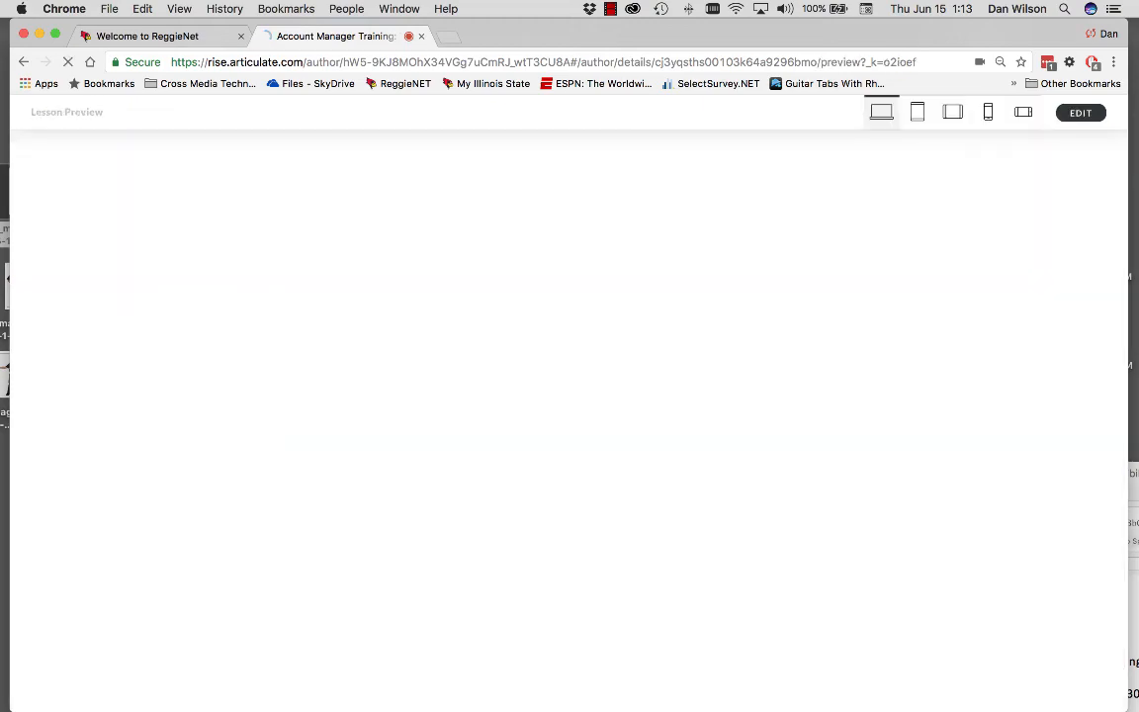
scroll(564, 415, down, 5)
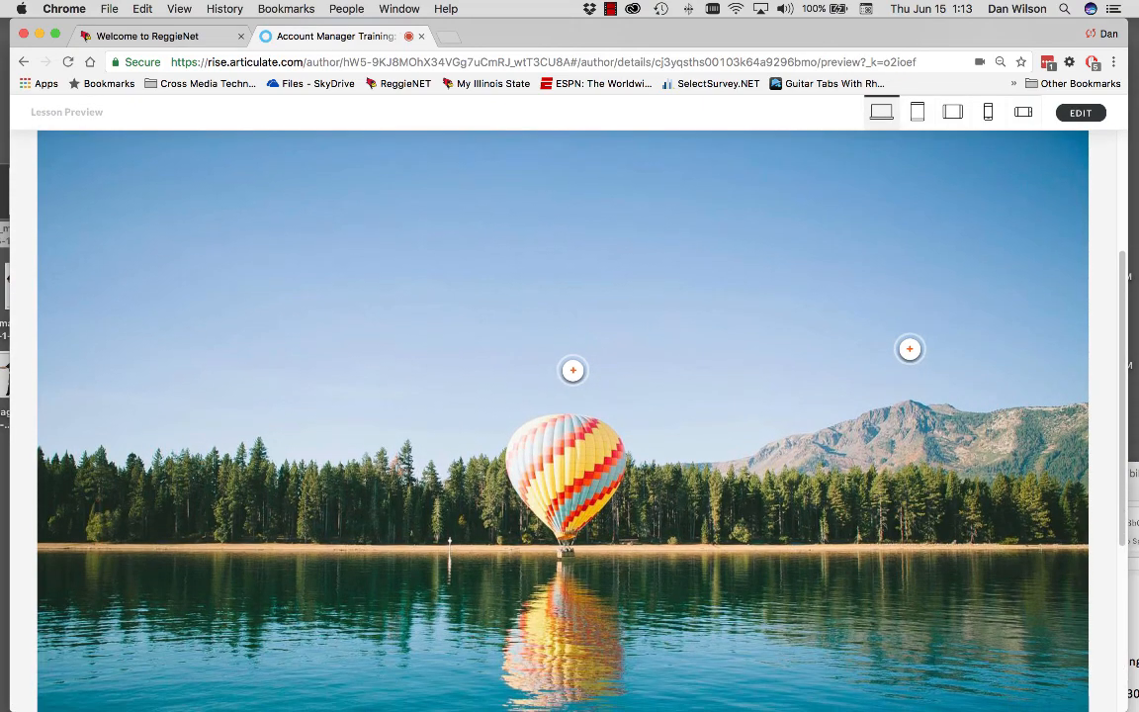
click(572, 369)
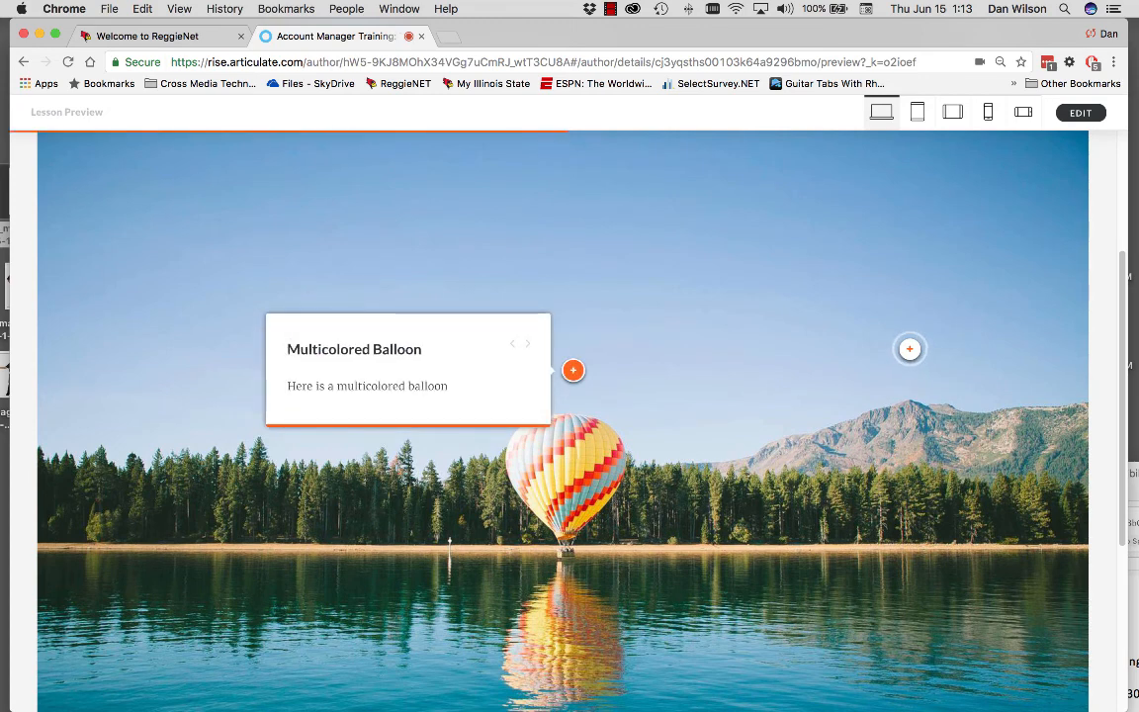
scroll(564, 416, down, 3)
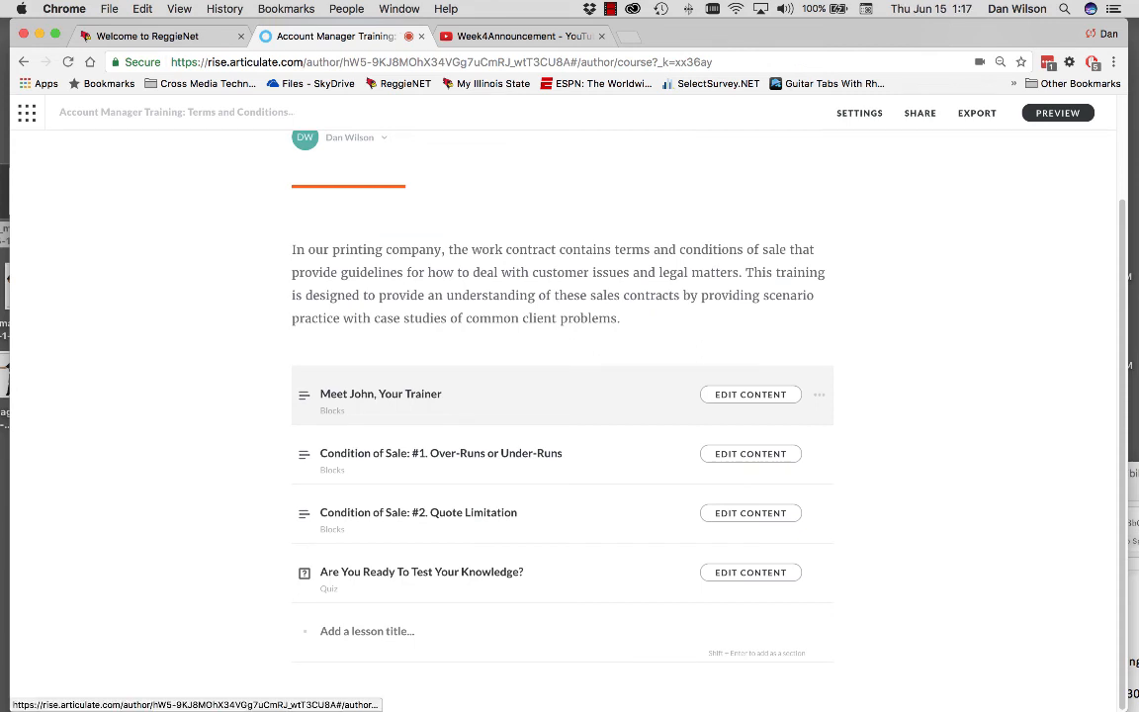
Step: Reopen the trainer introduction lesson and add a video block and an embed block below the audio
click(381, 394)
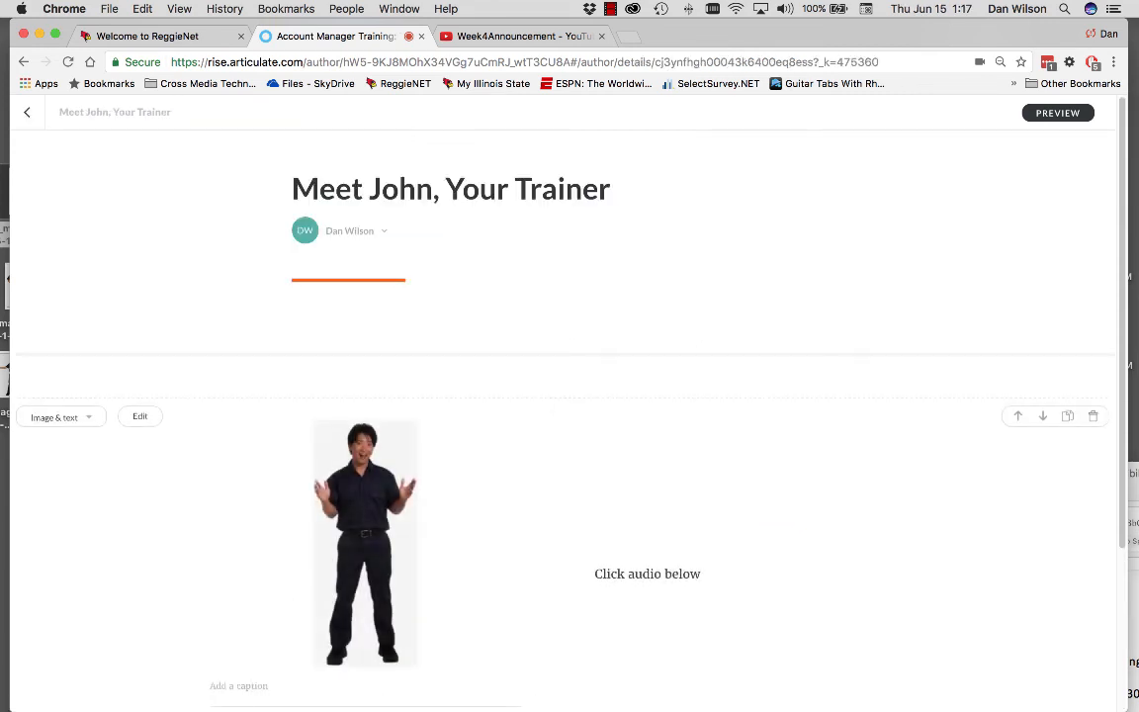
scroll(564, 396, down, 5)
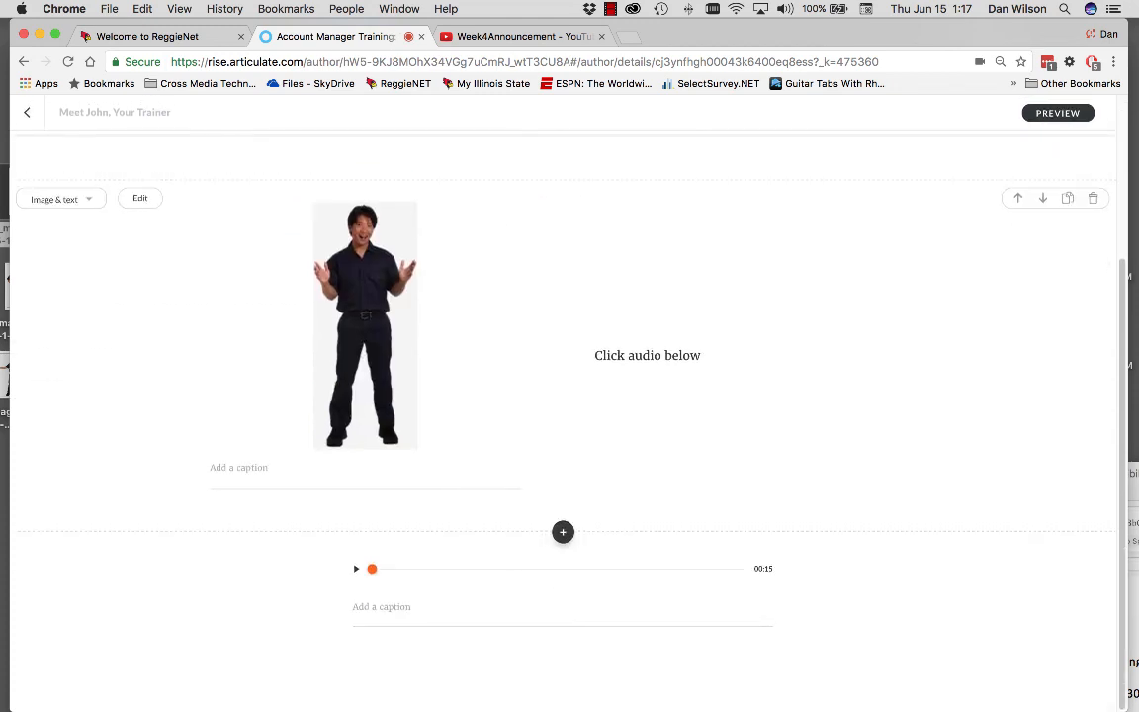
click(563, 648)
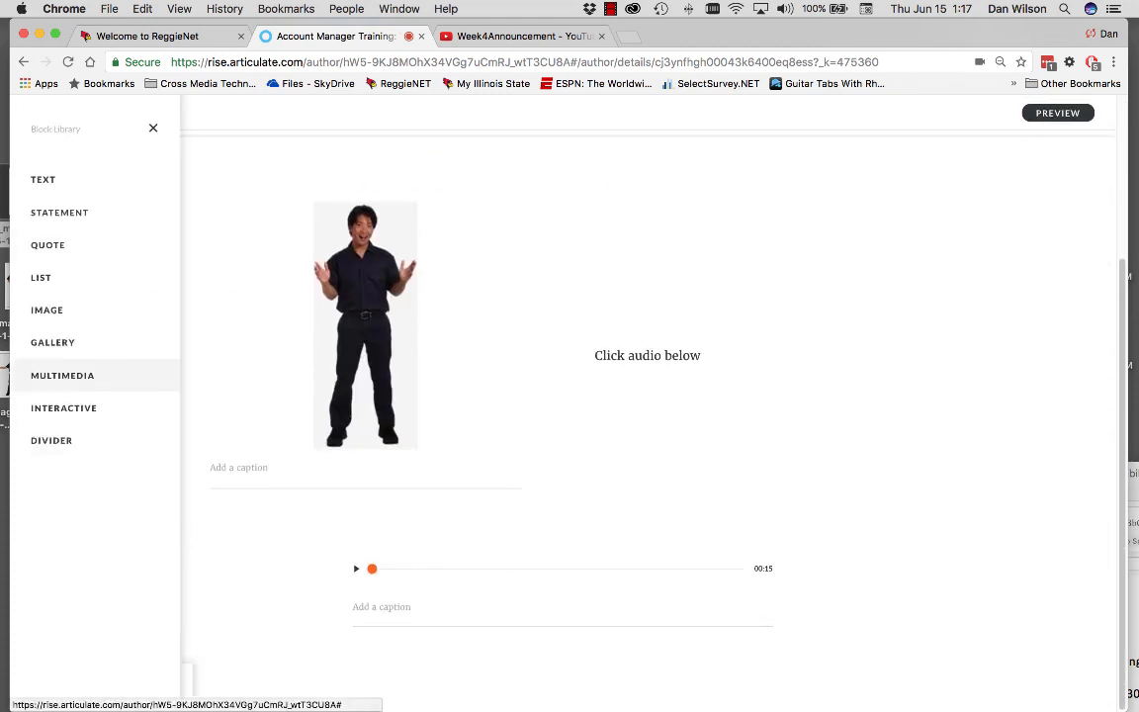
click(62, 375)
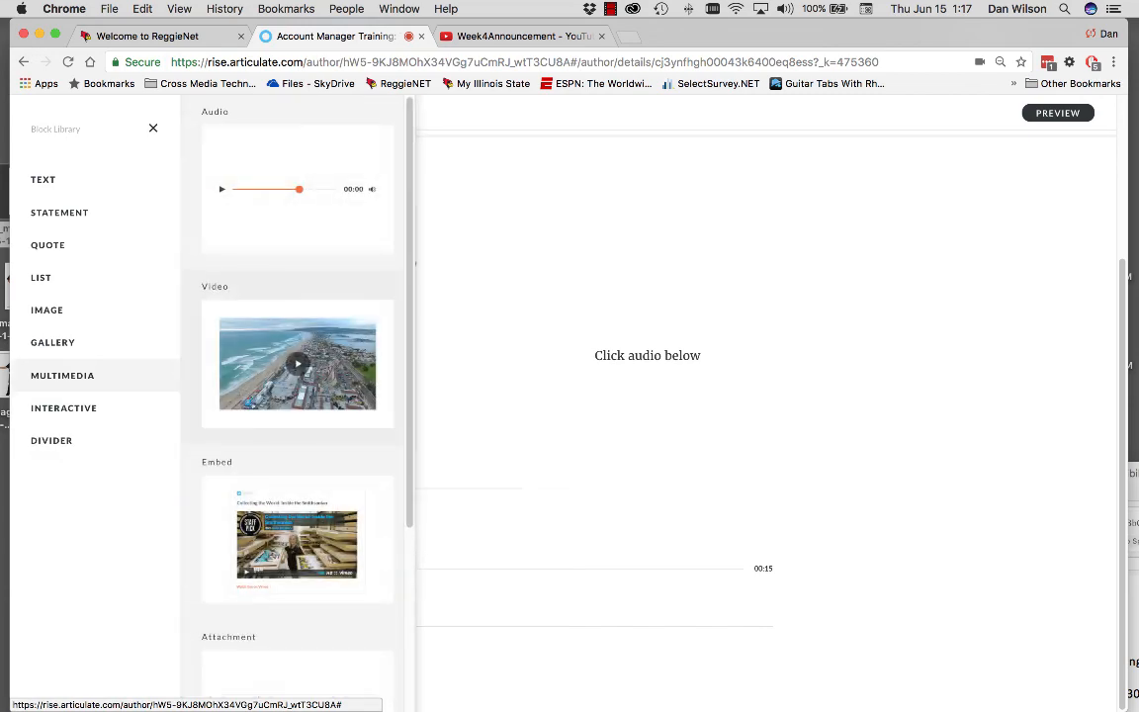
click(298, 363)
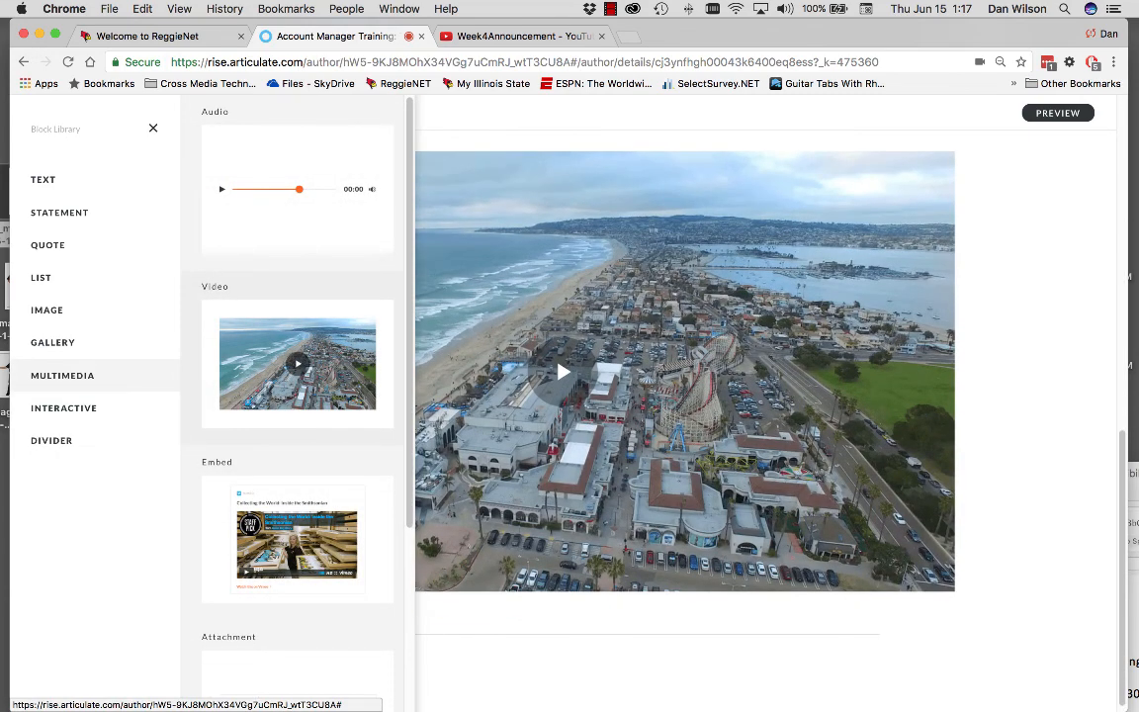
click(296, 539)
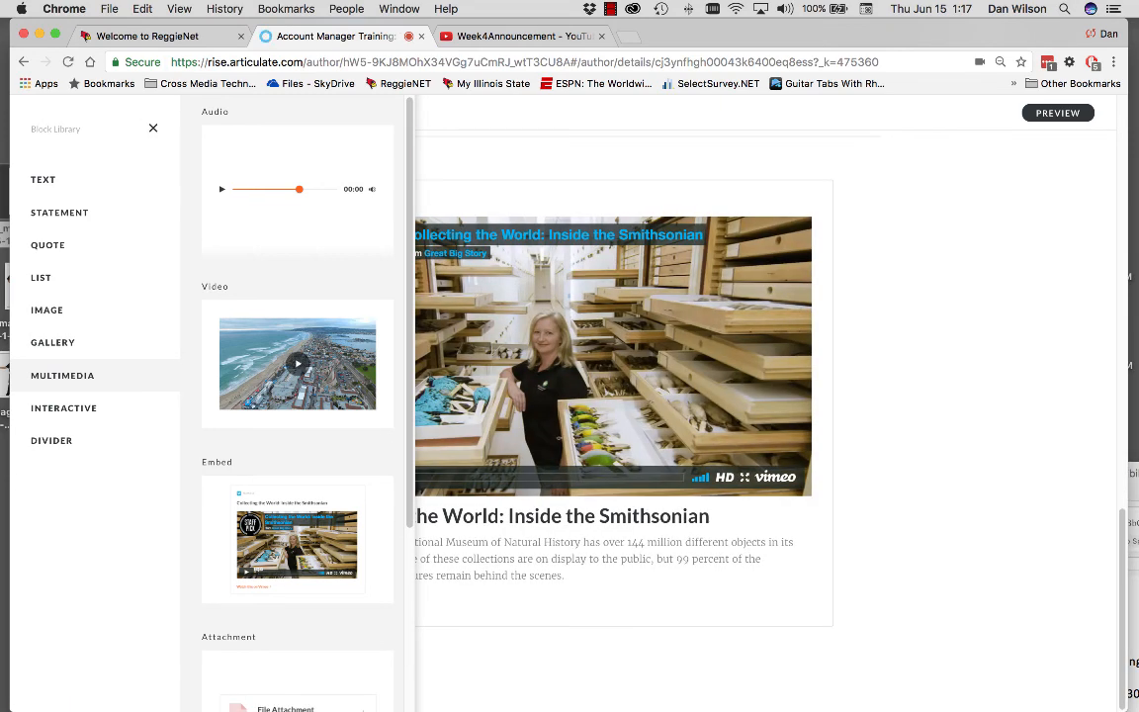
click(152, 129)
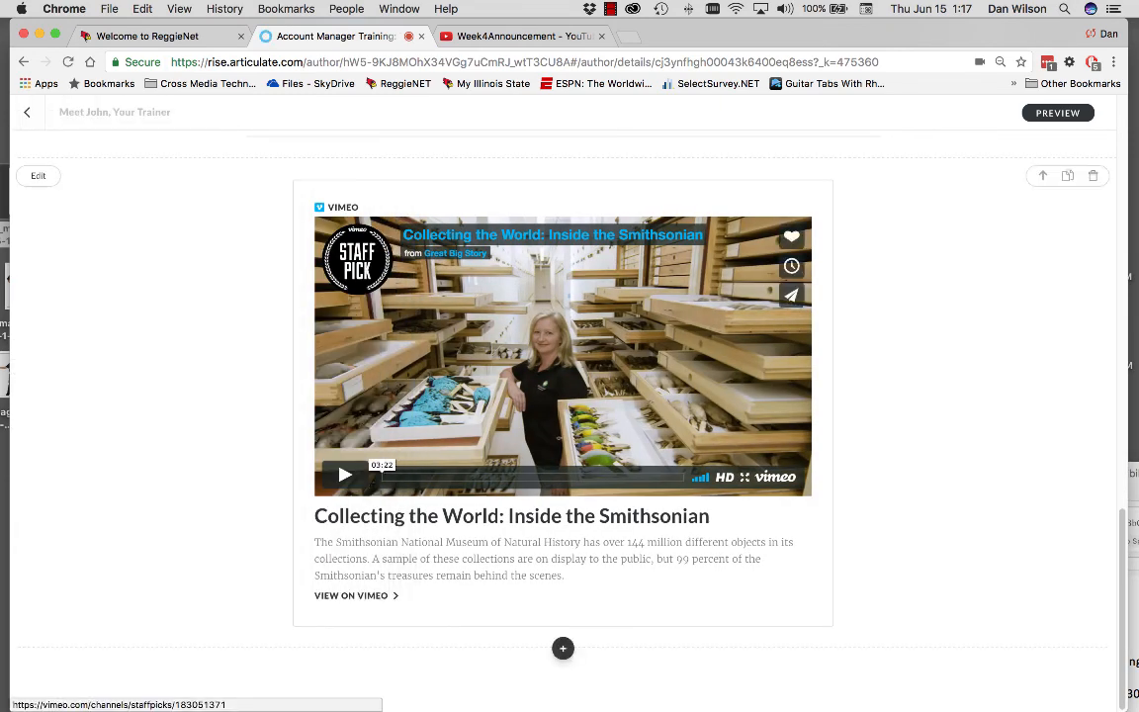
Step: Copy the link of the Week4Announcement YouTube video and use it as the embed block's source
click(38, 175)
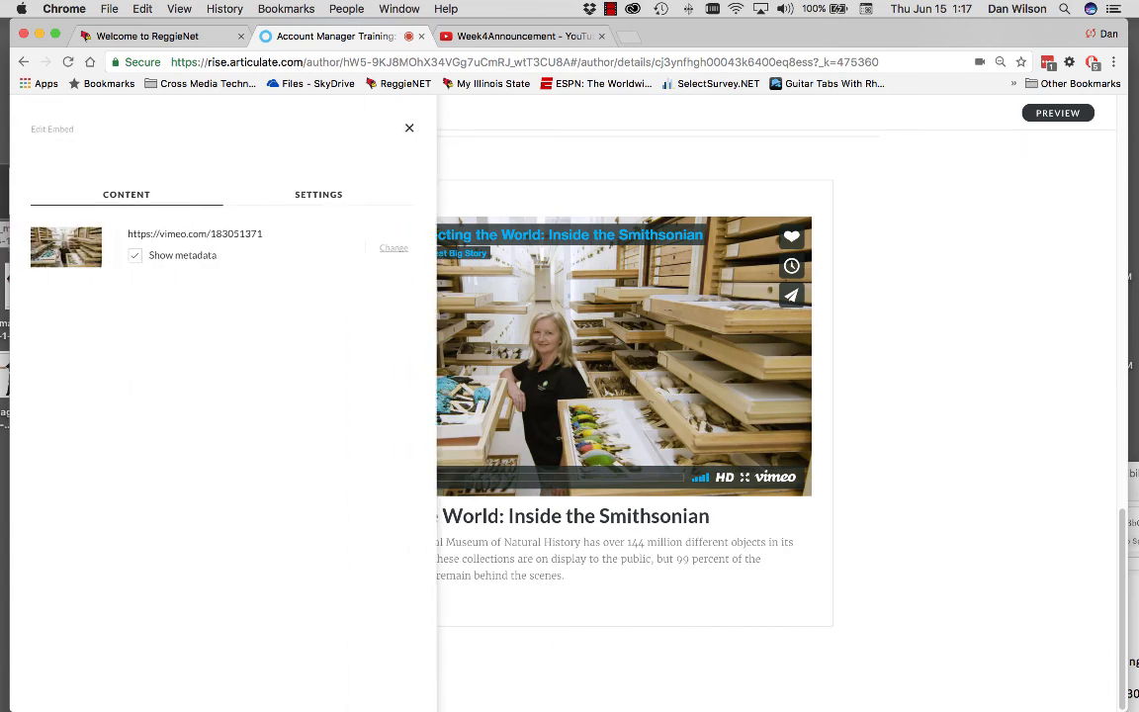
click(524, 36)
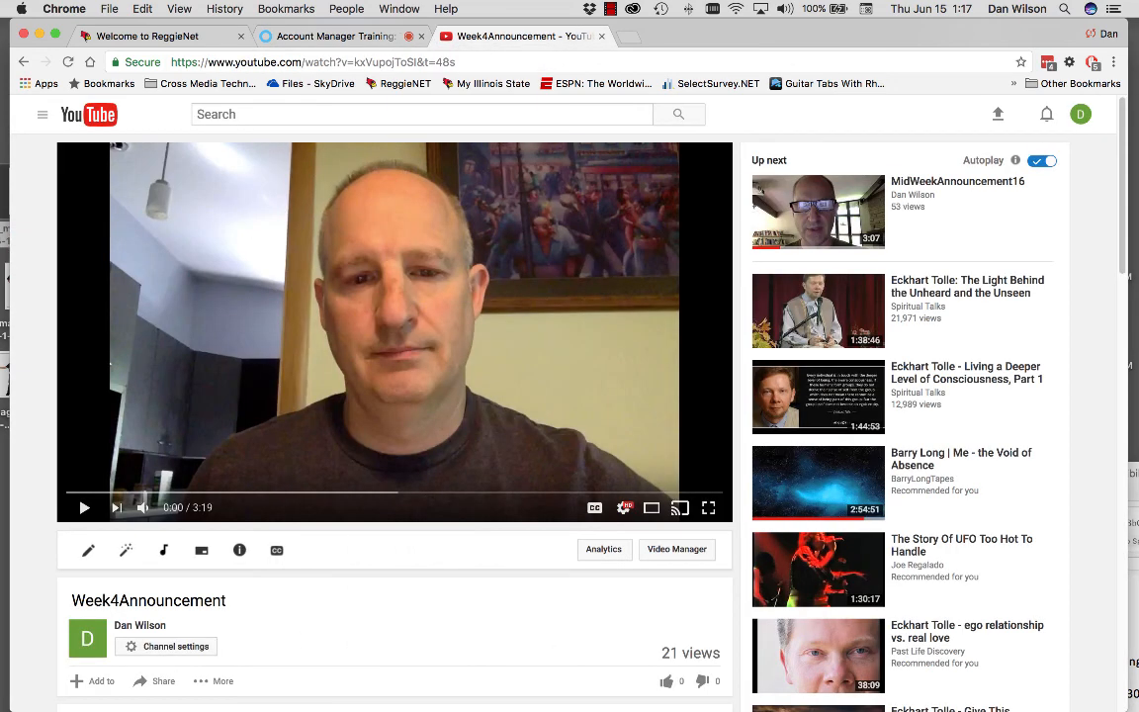
right_click(436, 334)
click(482, 346)
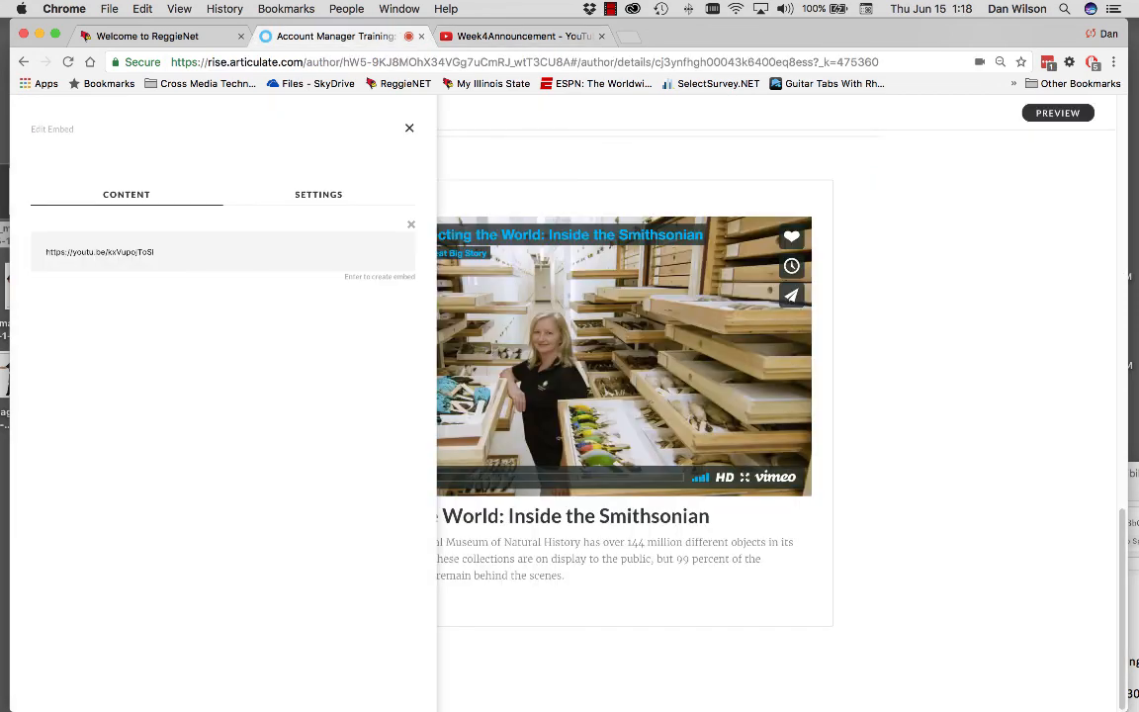
key(super+a)
key(Return)
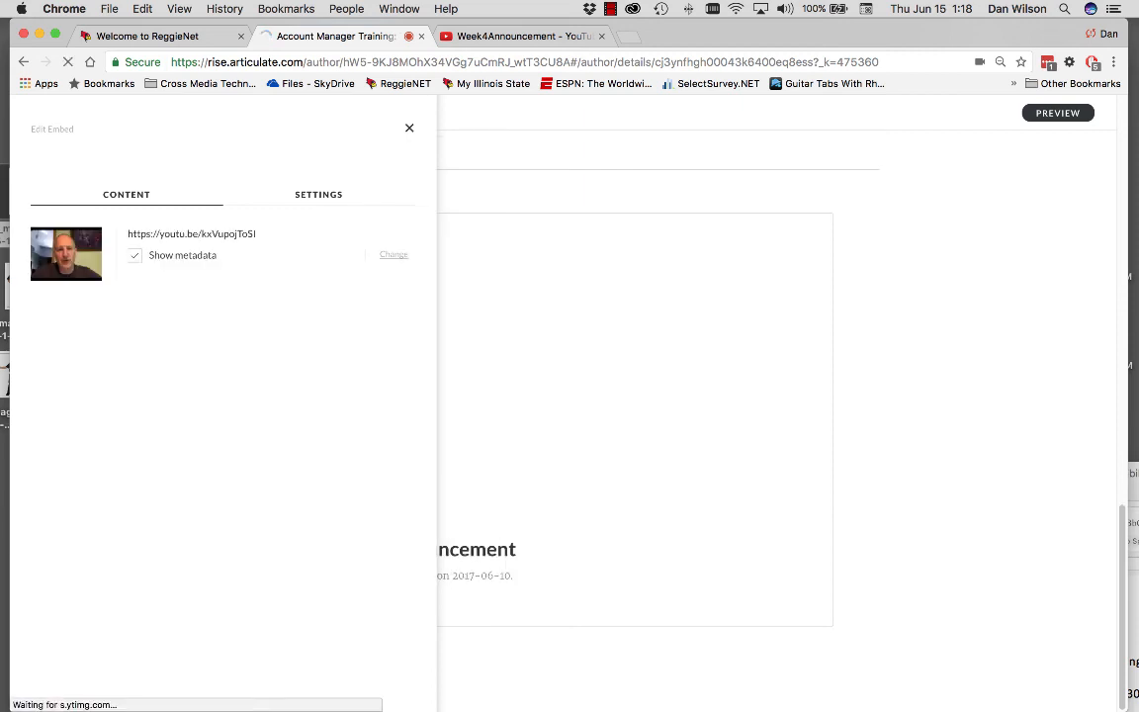
Step: Finish editing the YouTube embed block and return from the trainer lesson to the course outline
click(409, 128)
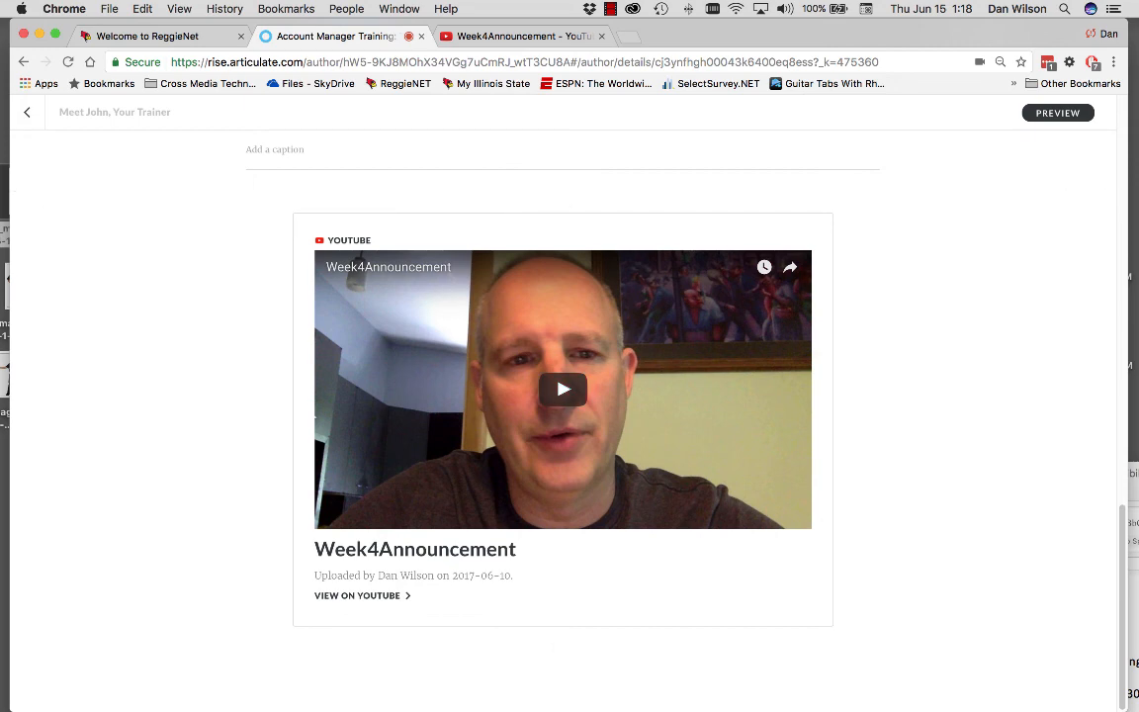
click(26, 112)
scroll(563, 415, down, 3)
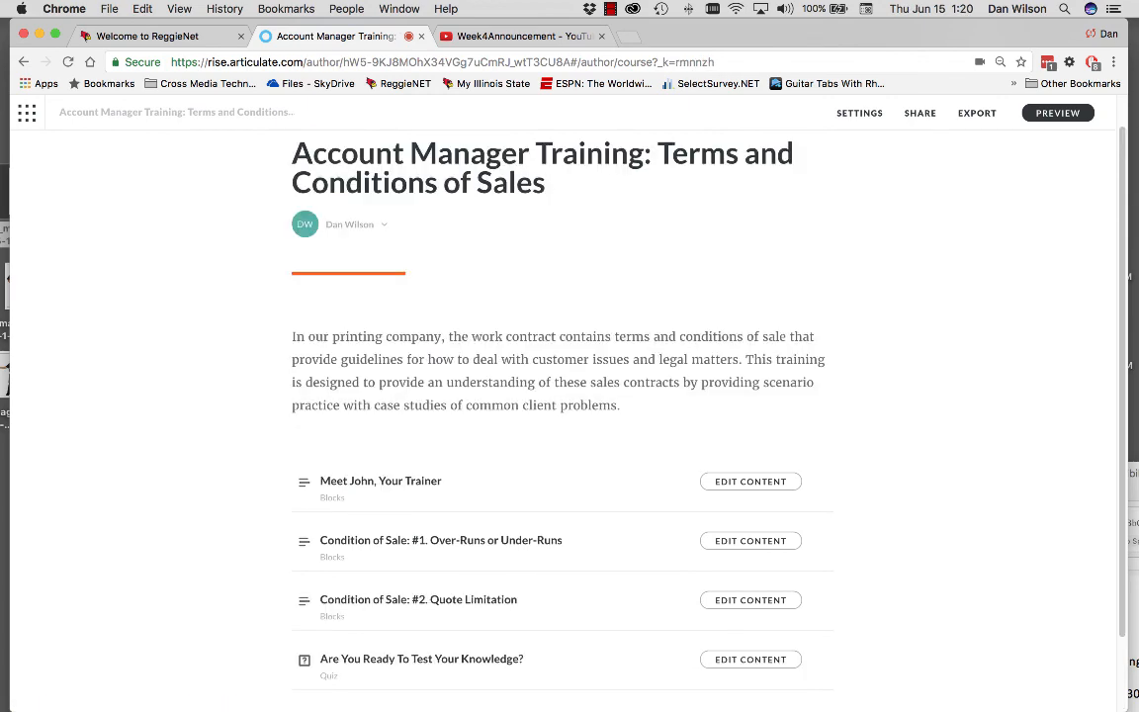
Step: Preview the whole course, look over its cover page, introduction and lesson list, and start the course
click(1058, 113)
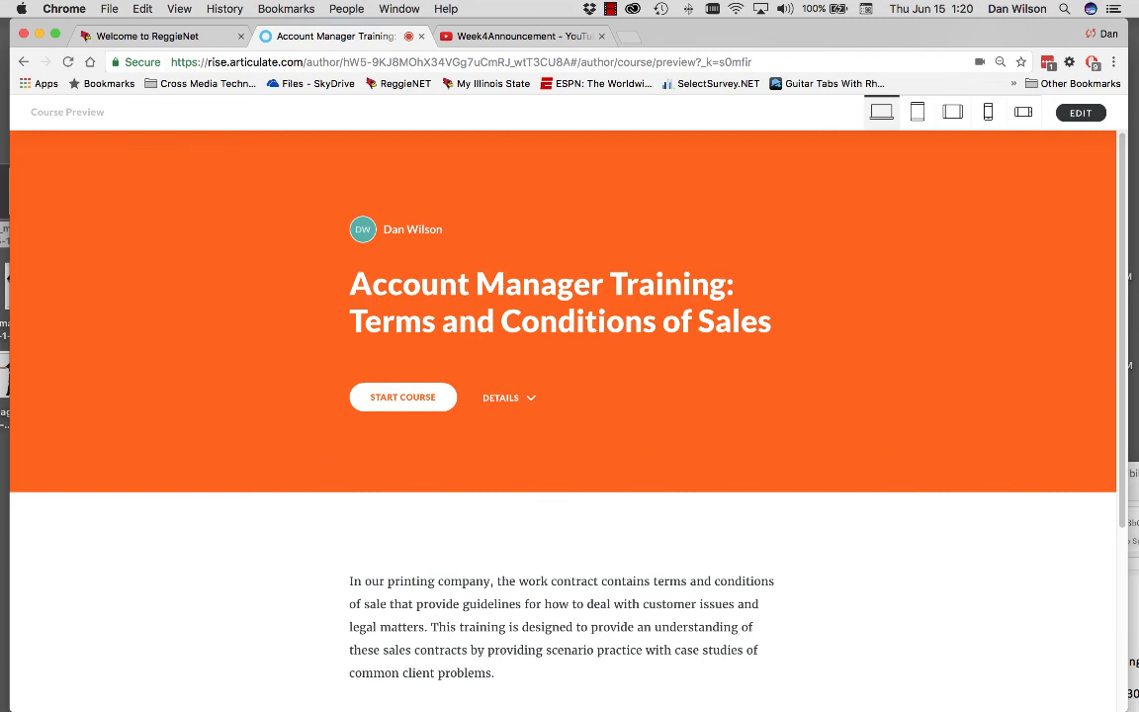
scroll(747, 708, down, 1)
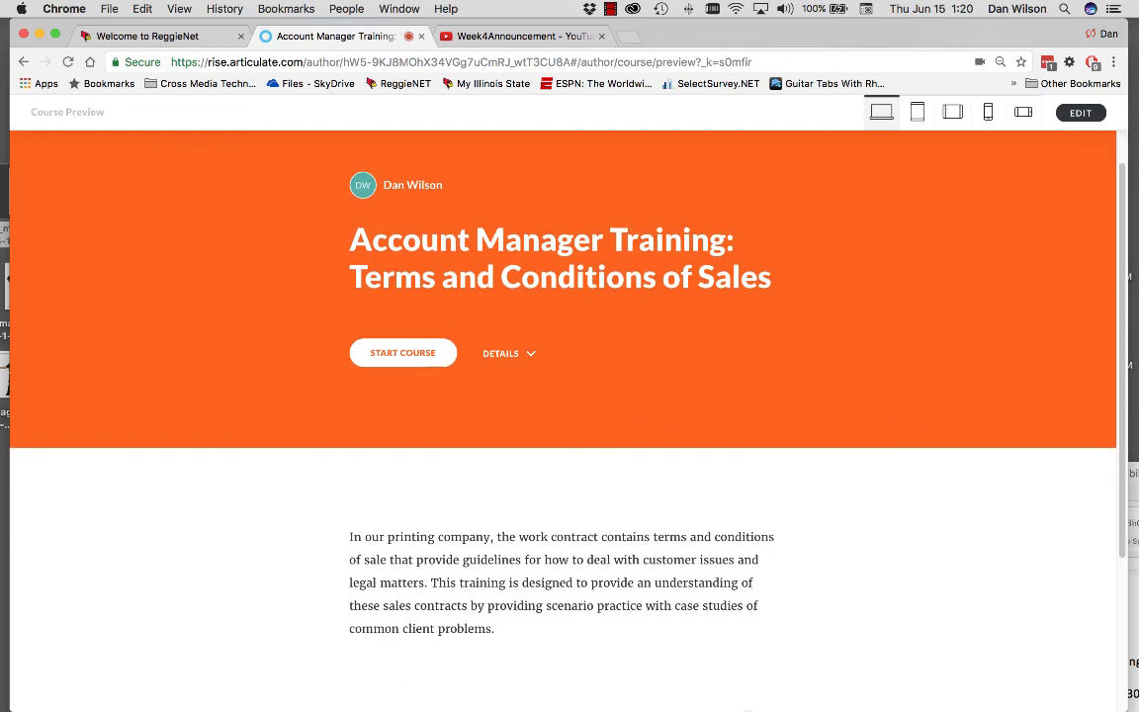
scroll(403, 353, down, 5)
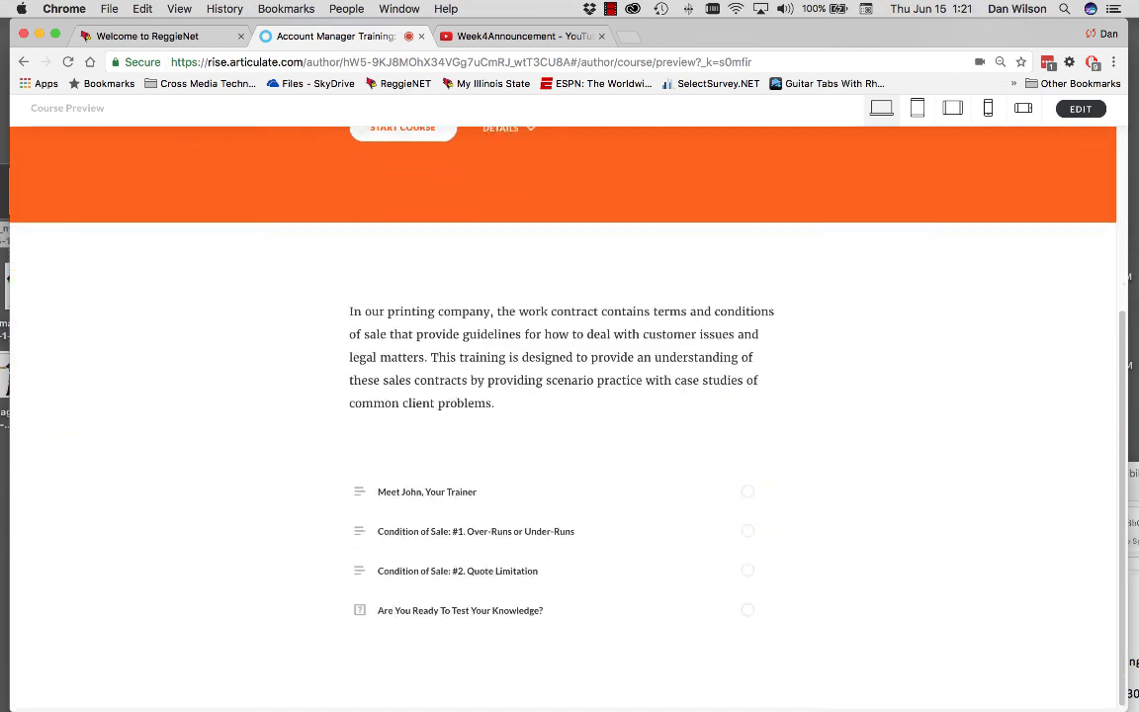
scroll(402, 353, up, 5)
scroll(402, 376, down, 5)
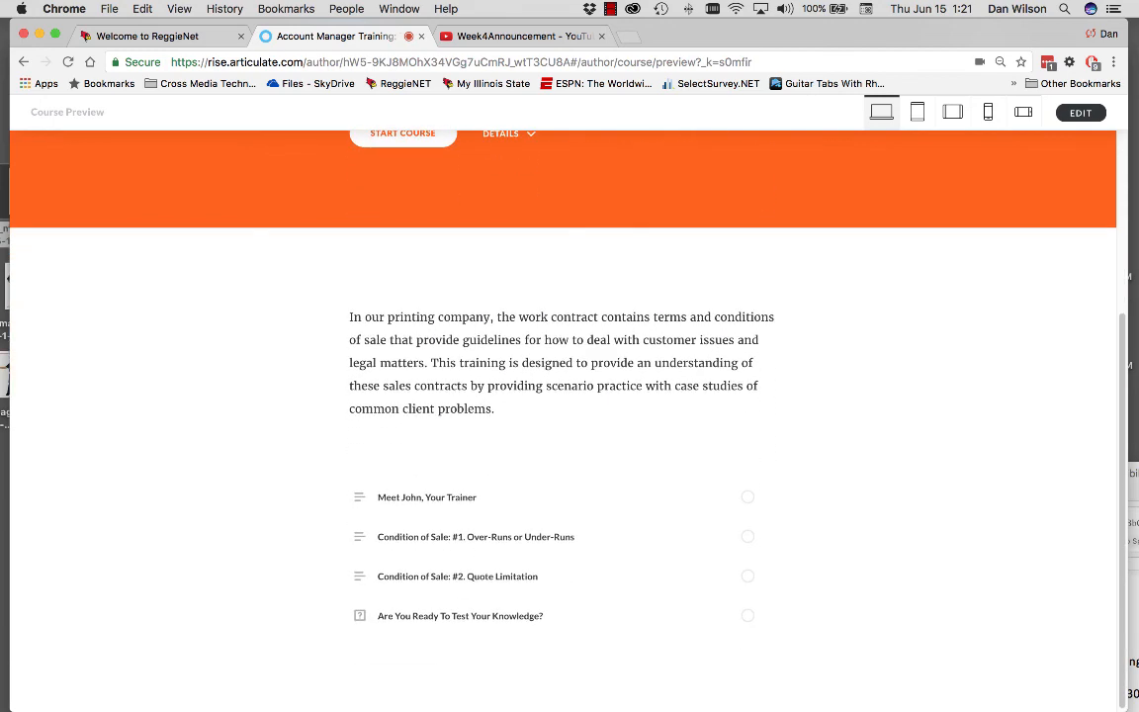
scroll(402, 376, up, 5)
click(403, 371)
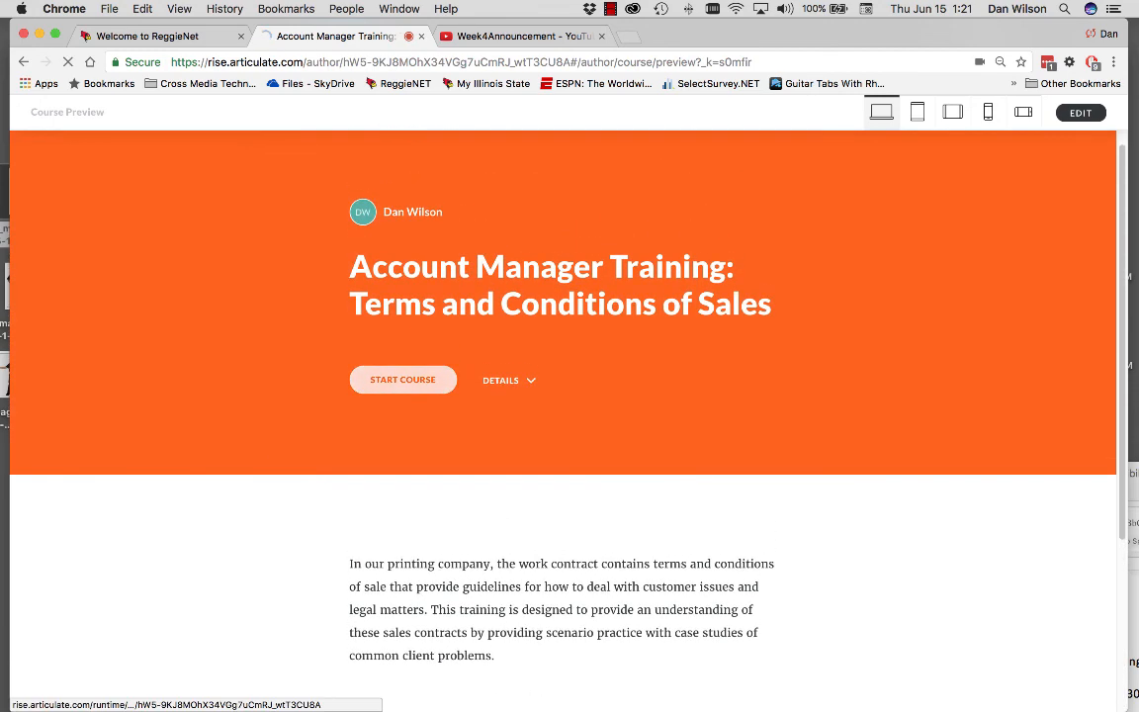